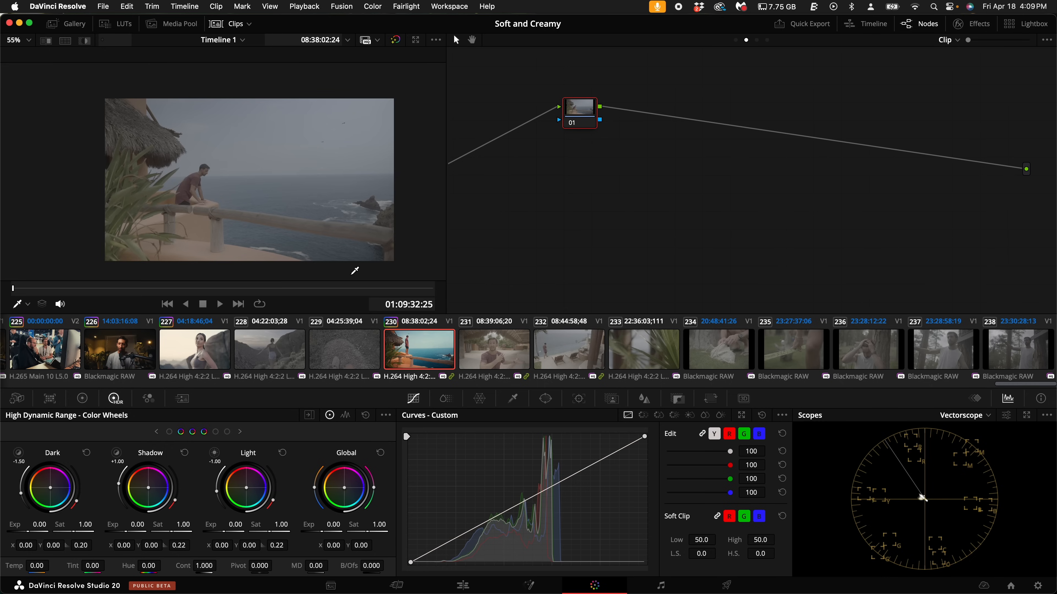
- Enlarge the viewer image by hiding the clip thumbnails, and move node 01 closer to the node graph's source input
{"action": "scroll", "coordinate": [270, 173], "scroll_direction": "up", "scroll_amount": 2}
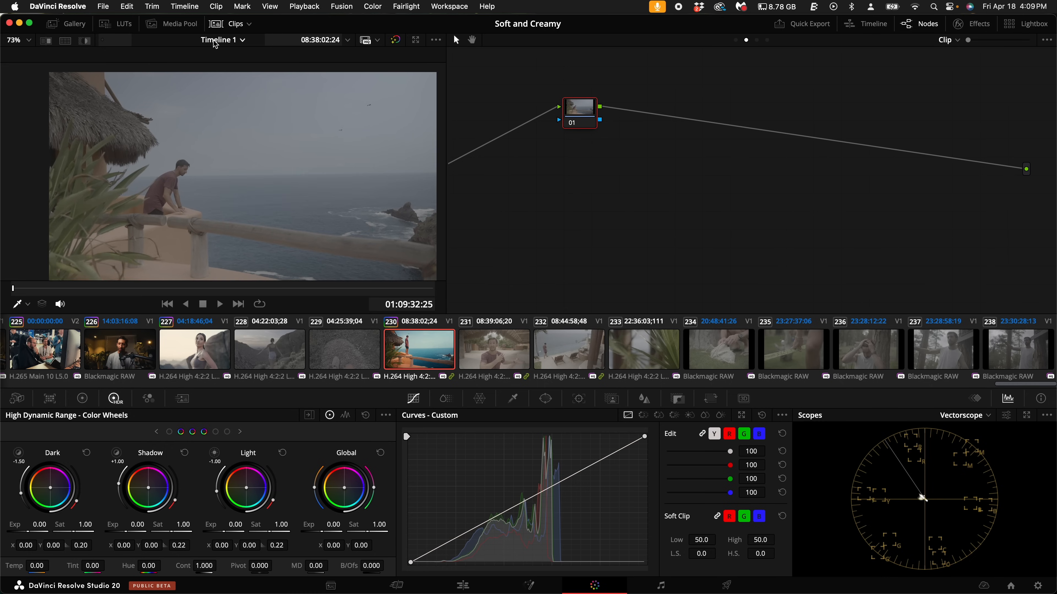
{"action": "left_click", "coordinate": [230, 24]}
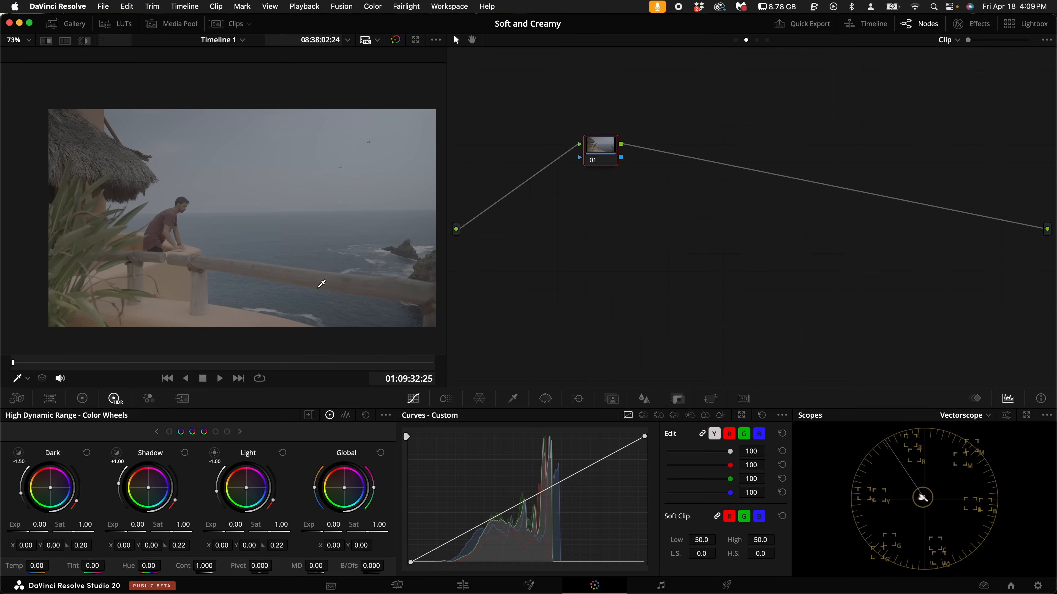
{"action": "left_click_drag", "start_coordinate": [333, 283], "coordinate": [304, 282]}
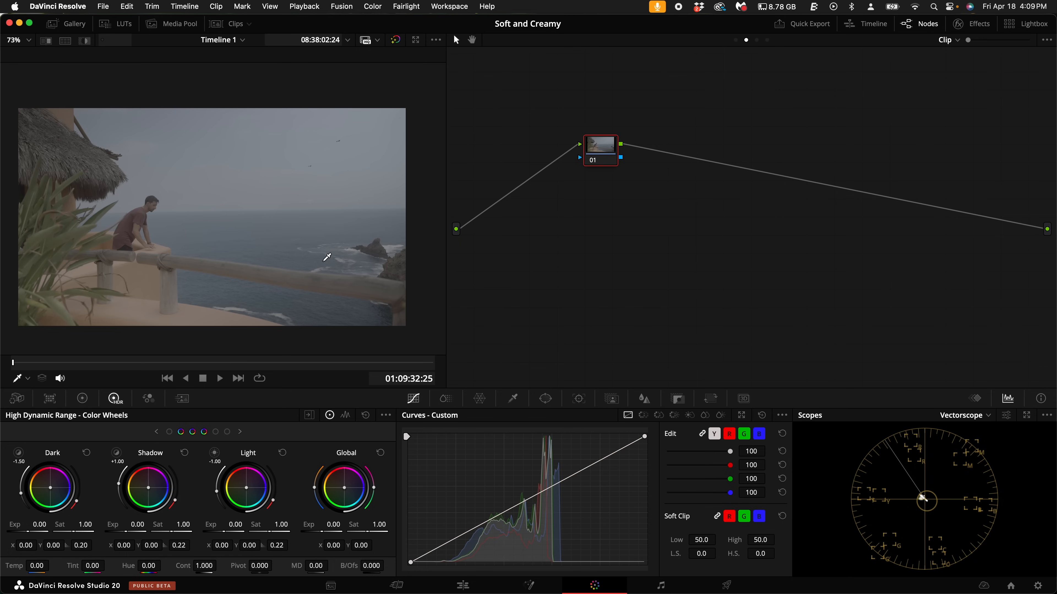
{"action": "left_click_drag", "start_coordinate": [609, 153], "coordinate": [540, 133]}
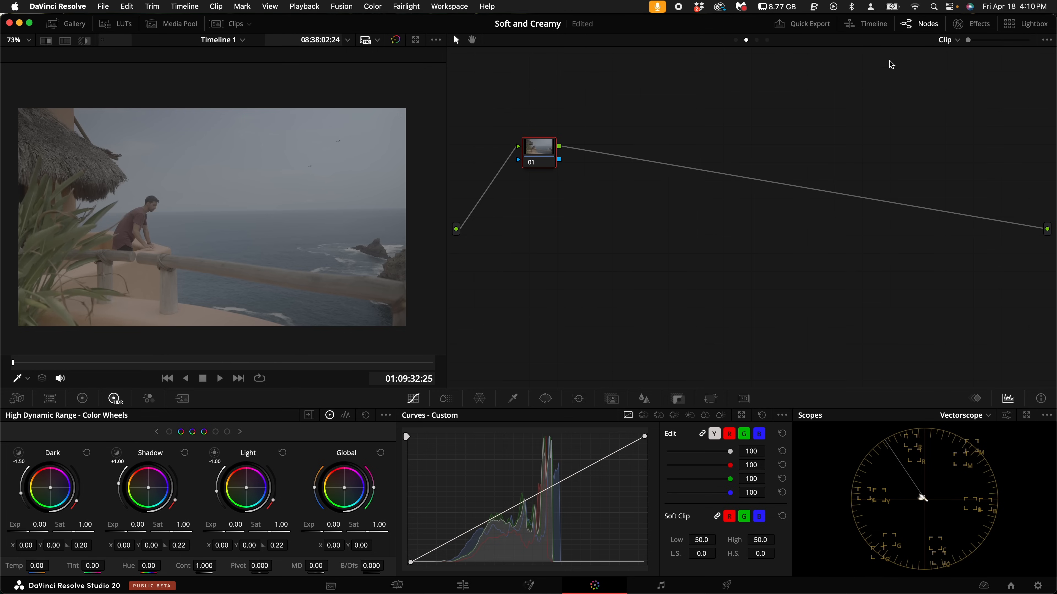
- Apply Color Space Transform to node 01 with input color space Sony S-Gamut3.Cine and input gamma Sony S-Log3
{"action": "left_click", "coordinate": [978, 25]}
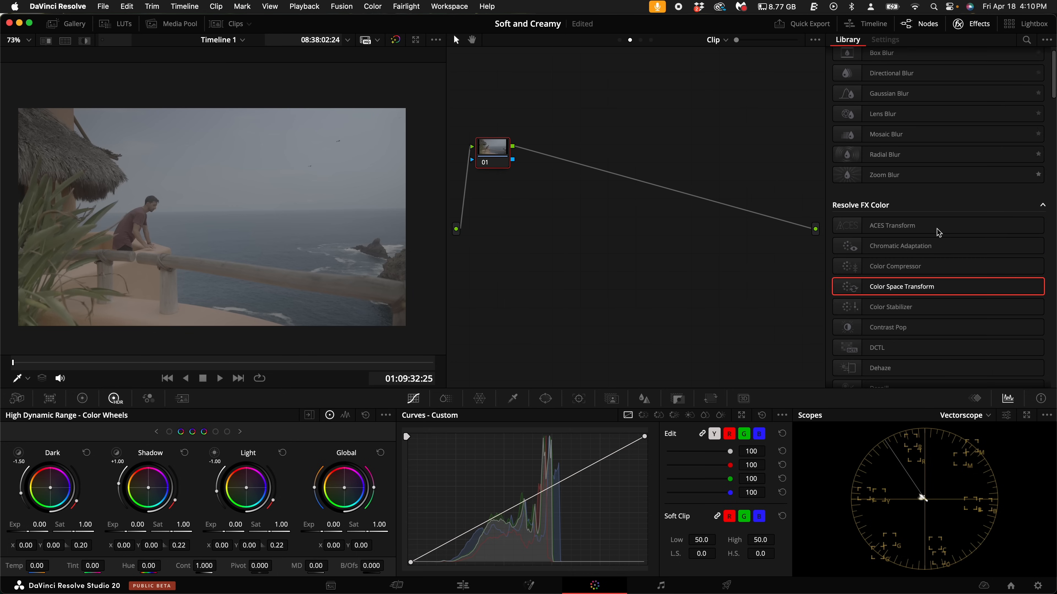
{"action": "left_click_drag", "start_coordinate": [927, 287], "coordinate": [495, 152]}
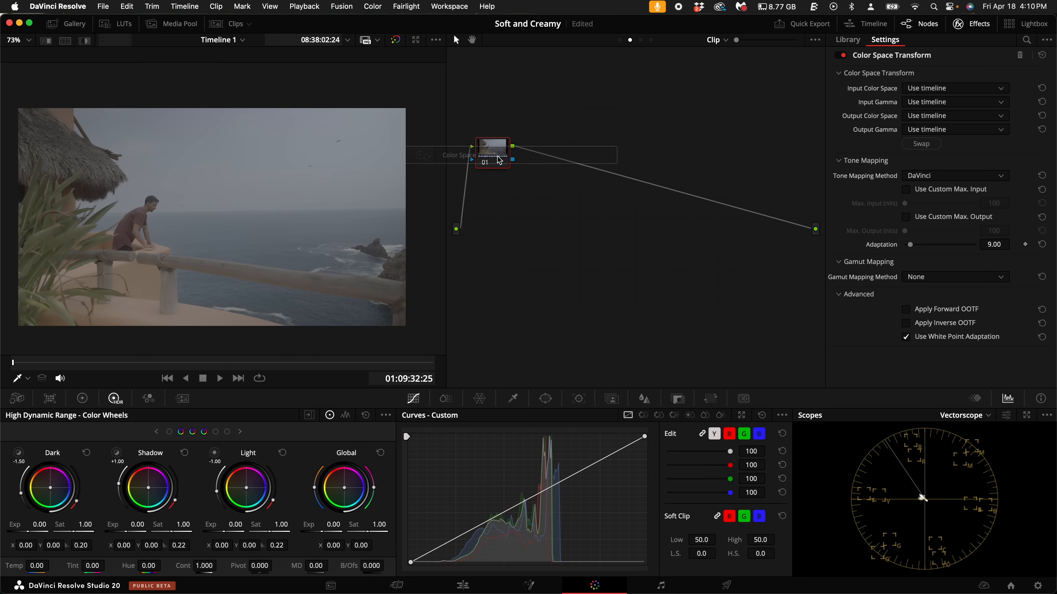
{"action": "left_click", "coordinate": [974, 89]}
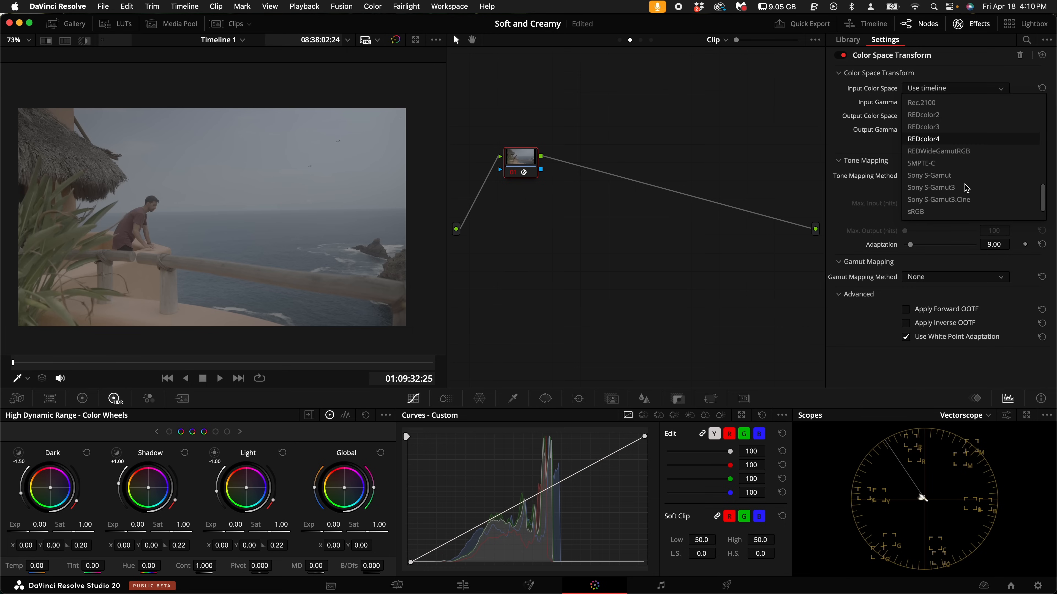
{"action": "left_click", "coordinate": [952, 200]}
{"action": "left_click", "coordinate": [953, 102]}
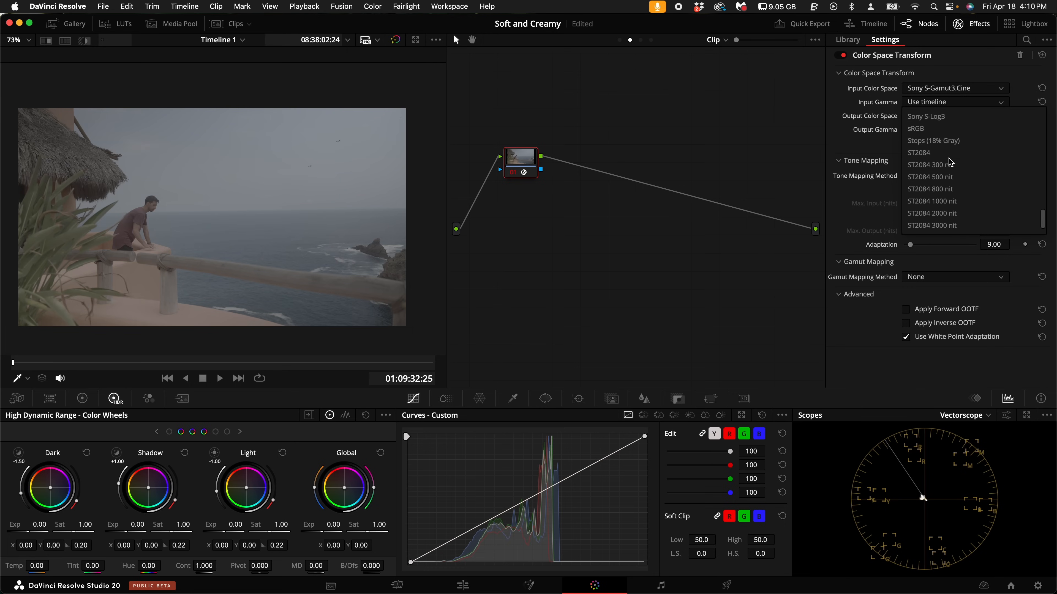
{"action": "left_click", "coordinate": [944, 117]}
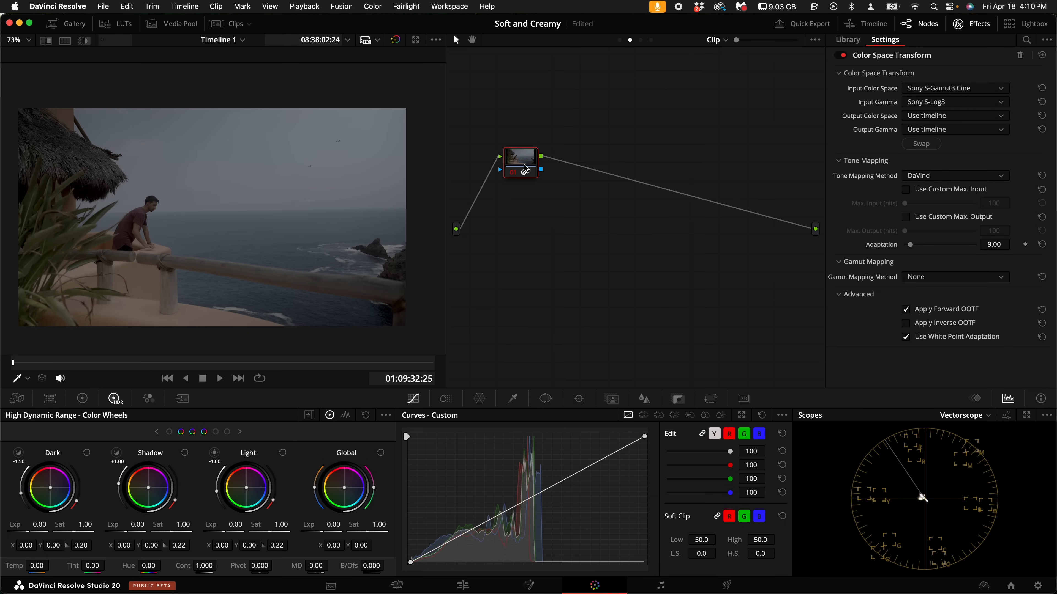
- Set node 01's output color space to DaVinci Wide Gamut and its output gamma to DaVinci Intermediate
{"action": "left_click", "coordinate": [968, 120]}
{"action": "scroll", "coordinate": [953, 233], "scroll_direction": "down", "scroll_amount": 5}
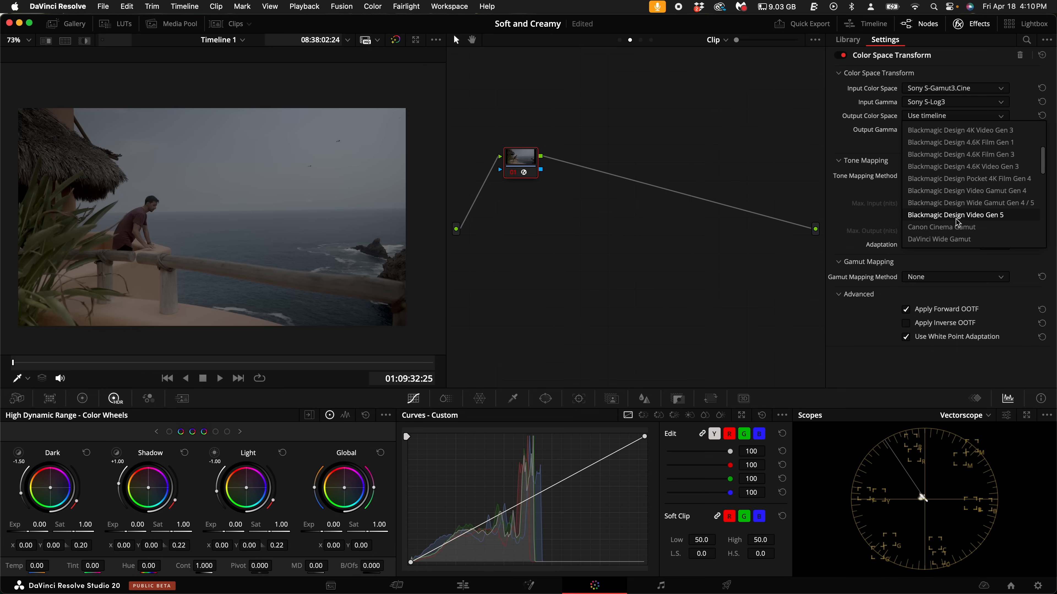
{"action": "left_click", "coordinate": [953, 238]}
{"action": "left_click", "coordinate": [948, 129]}
{"action": "scroll", "coordinate": [936, 233], "scroll_direction": "down", "scroll_amount": 5}
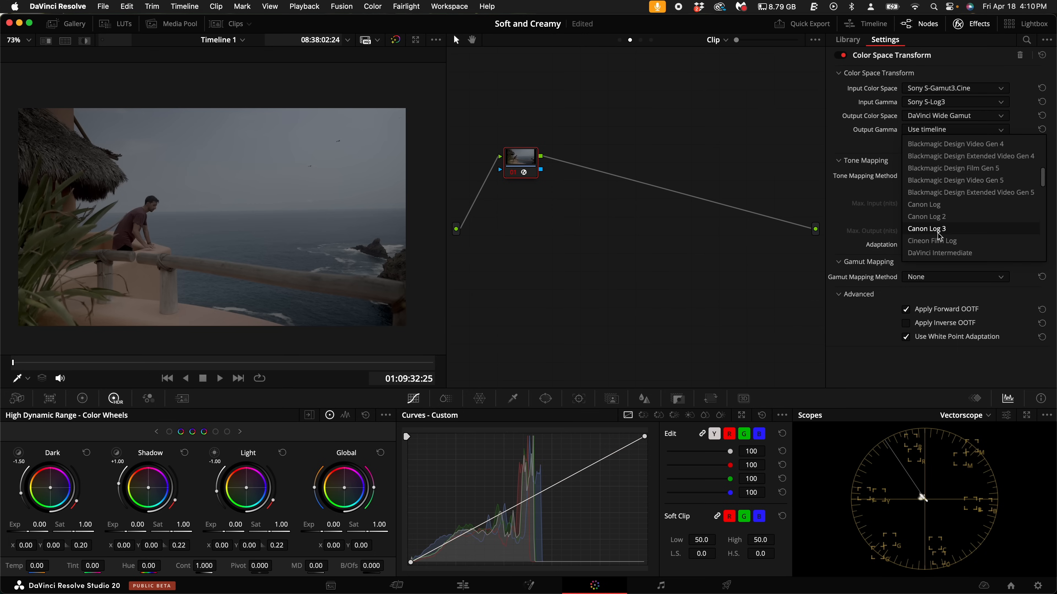
{"action": "left_click", "coordinate": [936, 253]}
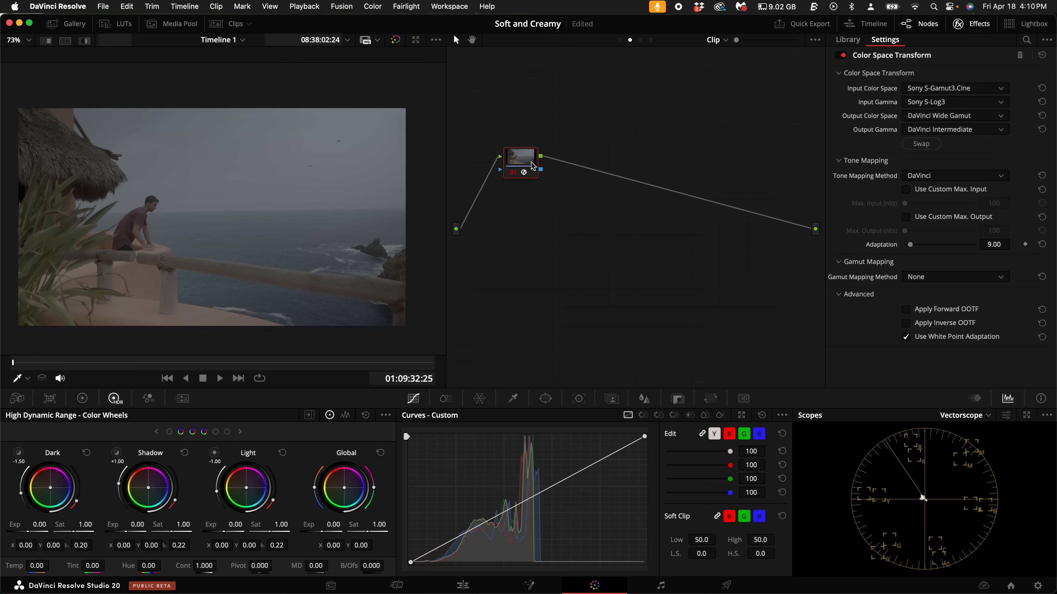
- Add a serial node after node 01 and apply a second Color Space Transform to it
{"action": "key", "text": "alt+s"}
{"action": "right_click", "coordinate": [603, 153]}
{"action": "left_click", "coordinate": [612, 146]}
{"action": "left_click_drag", "start_coordinate": [574, 160], "coordinate": [629, 161]}
{"action": "left_click_drag", "start_coordinate": [925, 290], "coordinate": [630, 165]}
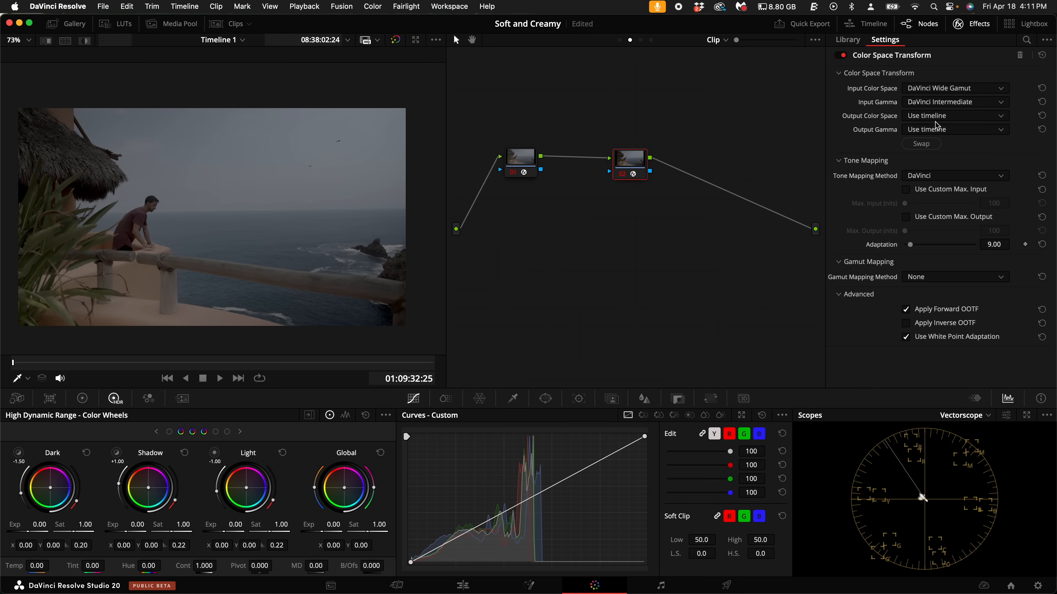
- Set the second transform's input to DaVinci Wide Gamut and DaVinci Intermediate, and its output to Rec.709 and Gamma 2.4
{"action": "left_click", "coordinate": [936, 119]}
{"action": "left_click", "coordinate": [937, 238]}
{"action": "left_click", "coordinate": [940, 129]}
{"action": "scroll", "coordinate": [942, 229], "scroll_direction": "down", "scroll_amount": 3}
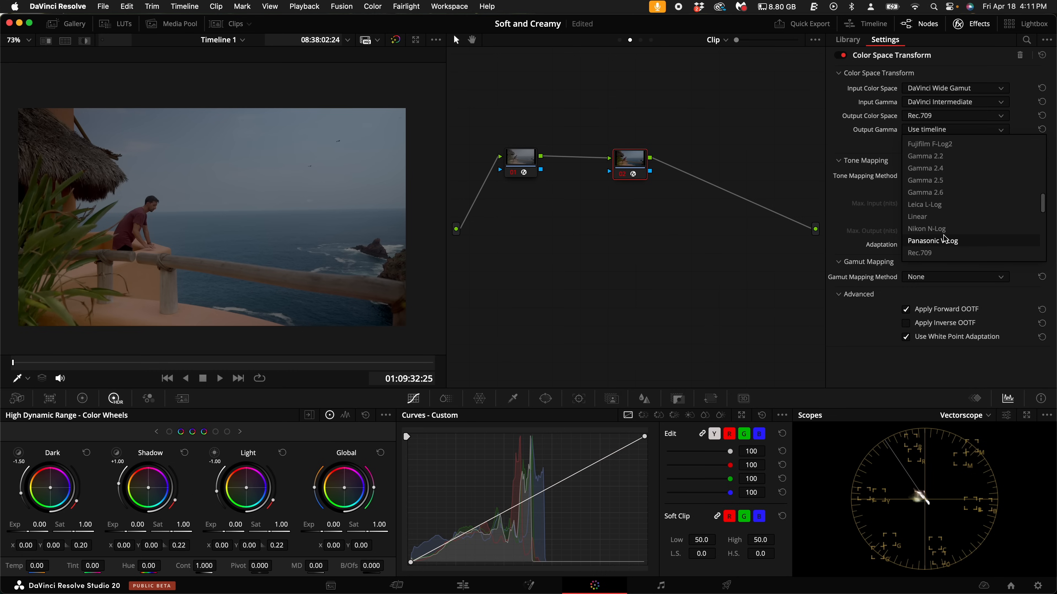
{"action": "left_click", "coordinate": [925, 168]}
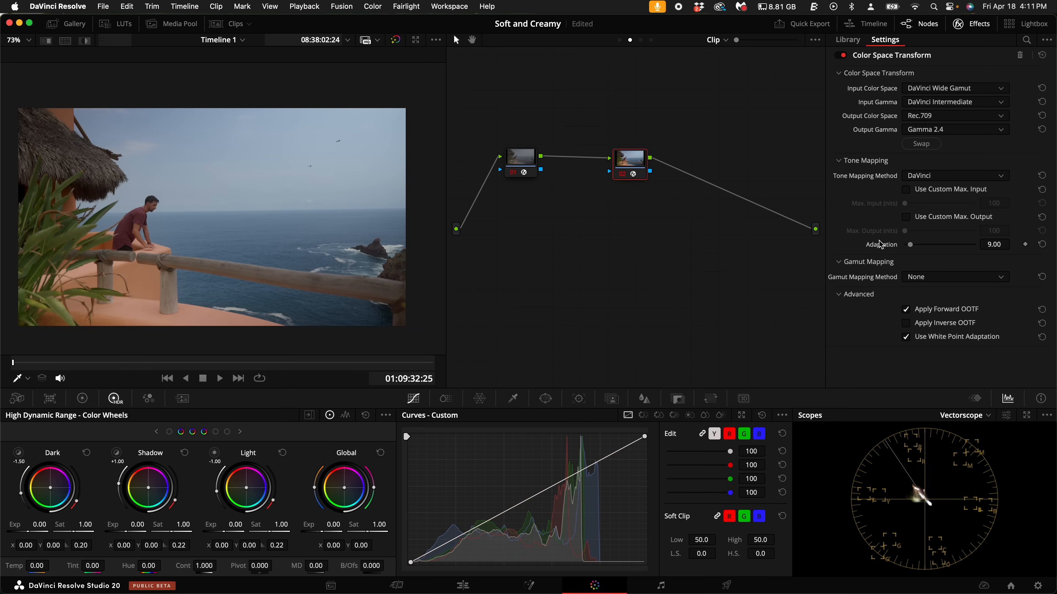
- Close the effects settings and spread the two transform nodes to opposite ends of the node graph
{"action": "left_click", "coordinate": [981, 24]}
{"action": "left_click_drag", "start_coordinate": [682, 166], "coordinate": [1029, 158]}
{"action": "left_click_drag", "start_coordinate": [573, 159], "coordinate": [512, 165]}
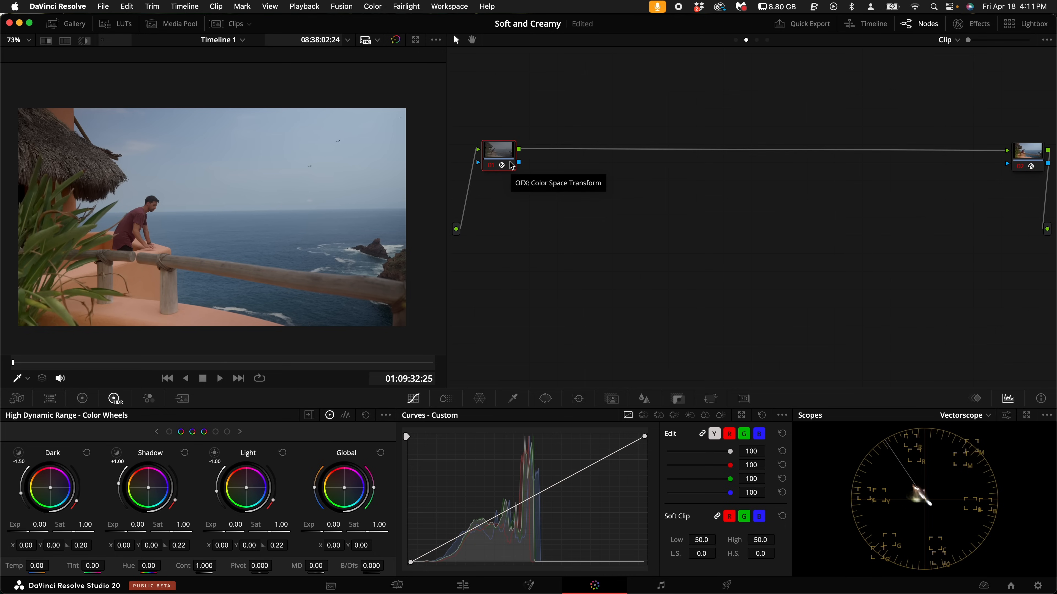
- Add a serial node after the input transform node and label it NR
{"action": "key", "text": "alt+s"}
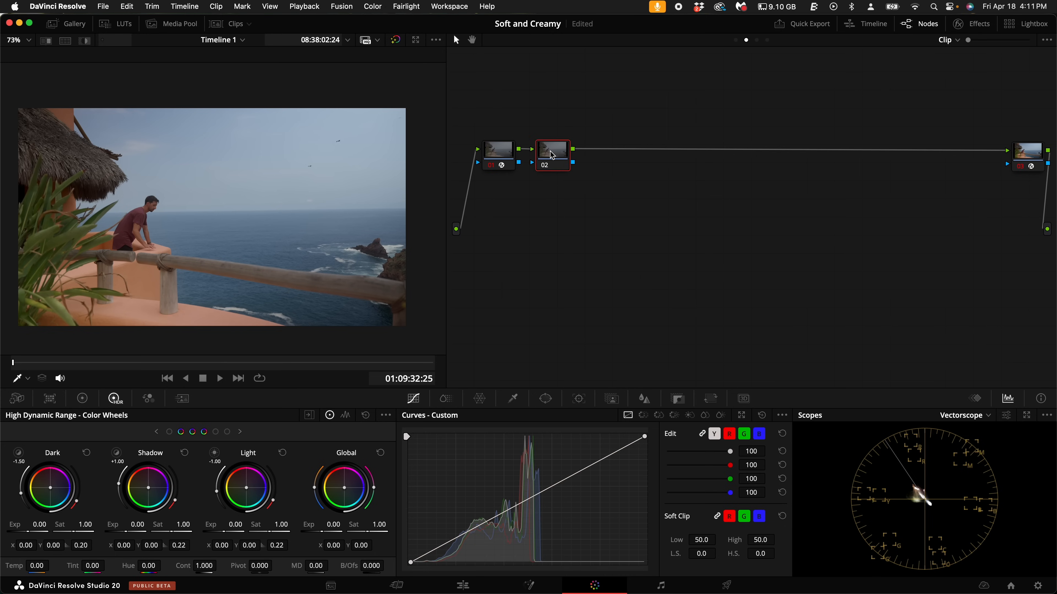
{"action": "right_click", "coordinate": [551, 155]}
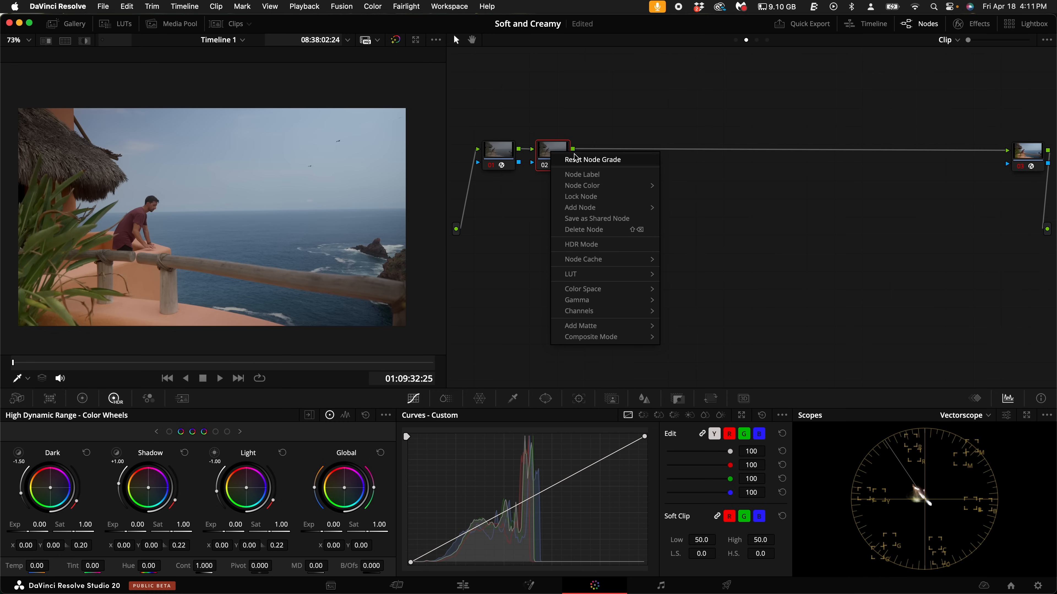
{"action": "left_click", "coordinate": [588, 174]}
{"action": "right_click", "coordinate": [550, 167]}
{"action": "left_click", "coordinate": [595, 192]}
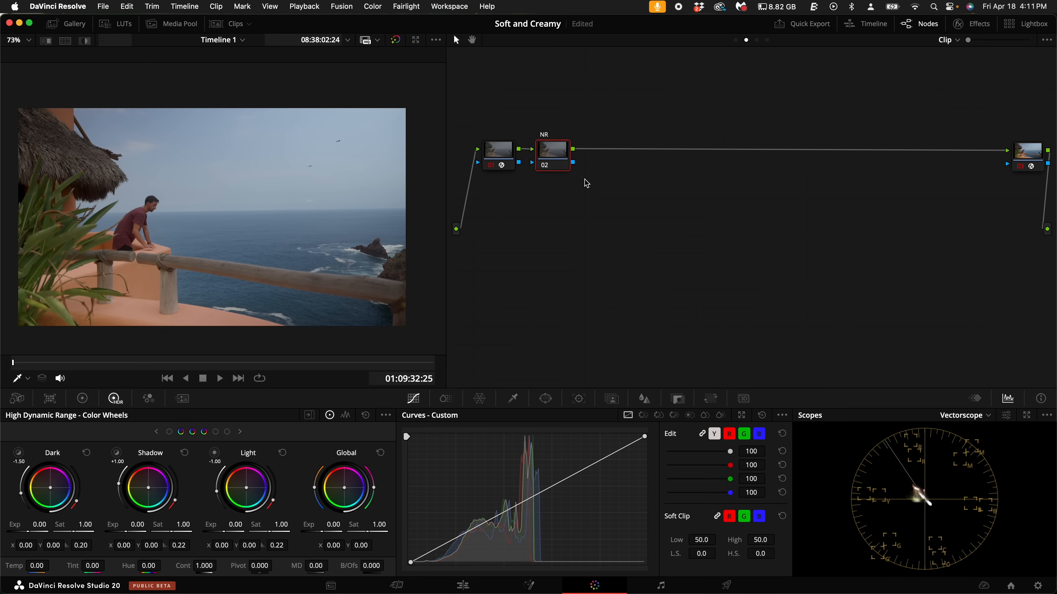
- Add a serial node after the NR node and label it Balance/exp
{"action": "key", "text": "alt+s"}
{"action": "right_click", "coordinate": [605, 154]}
{"action": "left_click", "coordinate": [646, 176]}
{"action": "type", "text": "Balance"}
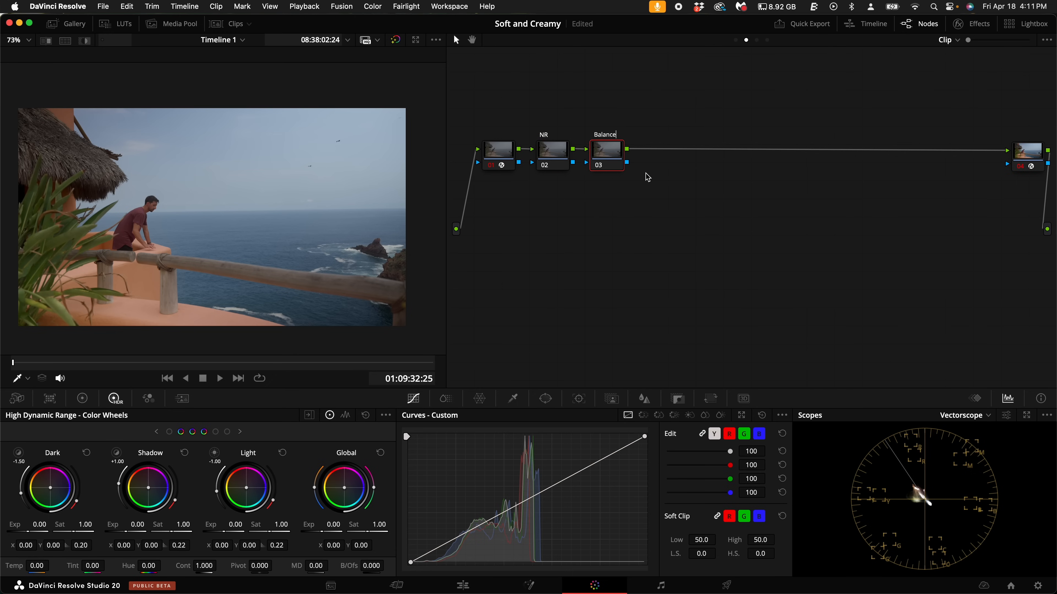
{"action": "type", "text": "/exp"}
{"action": "key", "text": "Return"}
- Add a serial node after the Balance/exp node and label it Contrast
{"action": "key", "text": "alt+s"}
{"action": "right_click", "coordinate": [667, 156]}
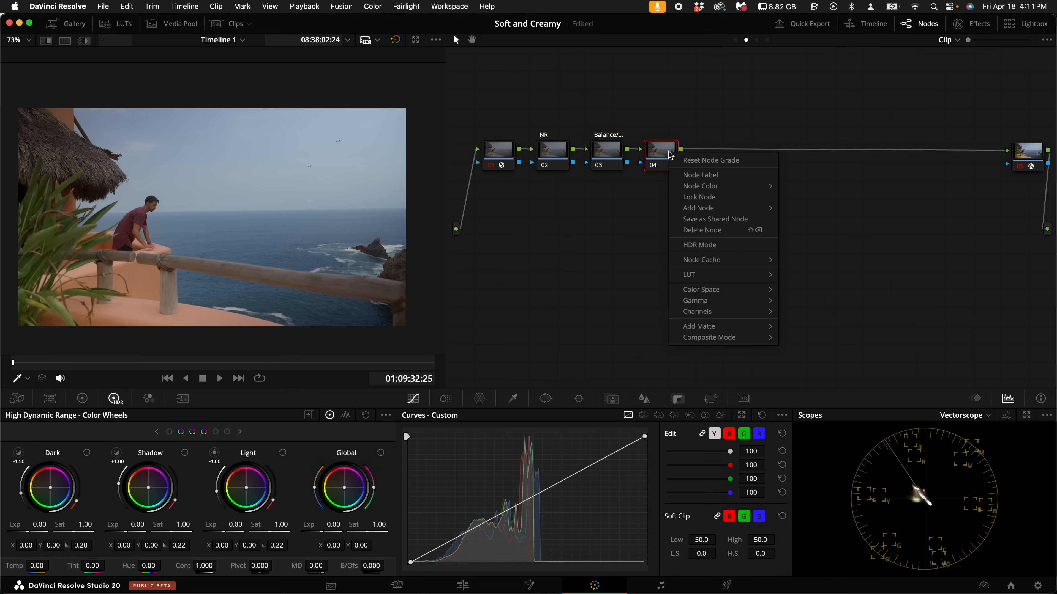
{"action": "left_click", "coordinate": [707, 177]}
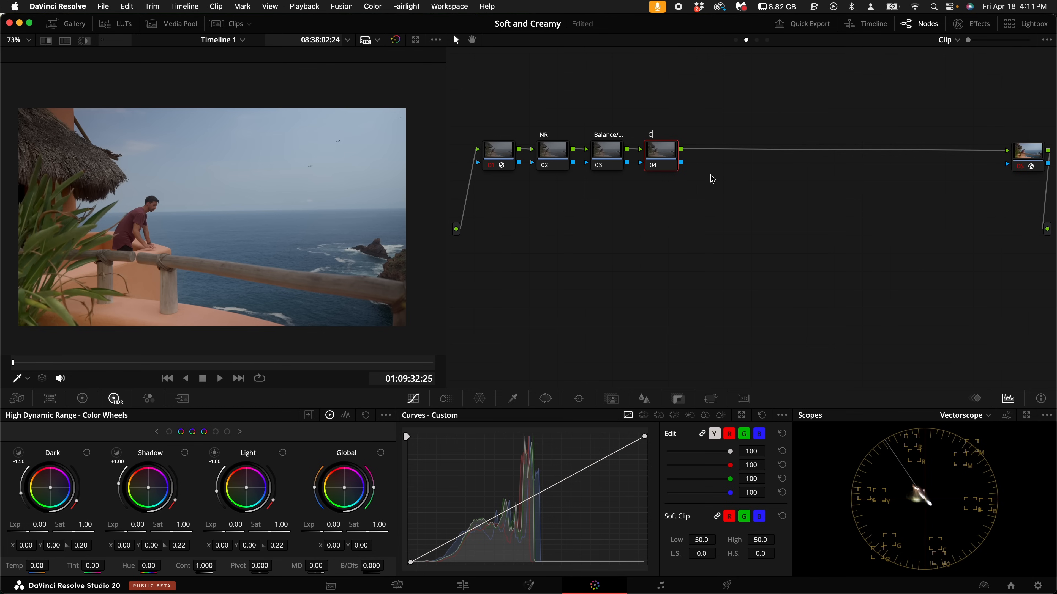
{"action": "type", "text": "Contrast"}
{"action": "key", "text": "Return"}
- Add a serial node after the Contrast node and label it SAT
{"action": "key", "text": "alt+s"}
{"action": "right_click", "coordinate": [718, 155]}
{"action": "left_click", "coordinate": [765, 178]}
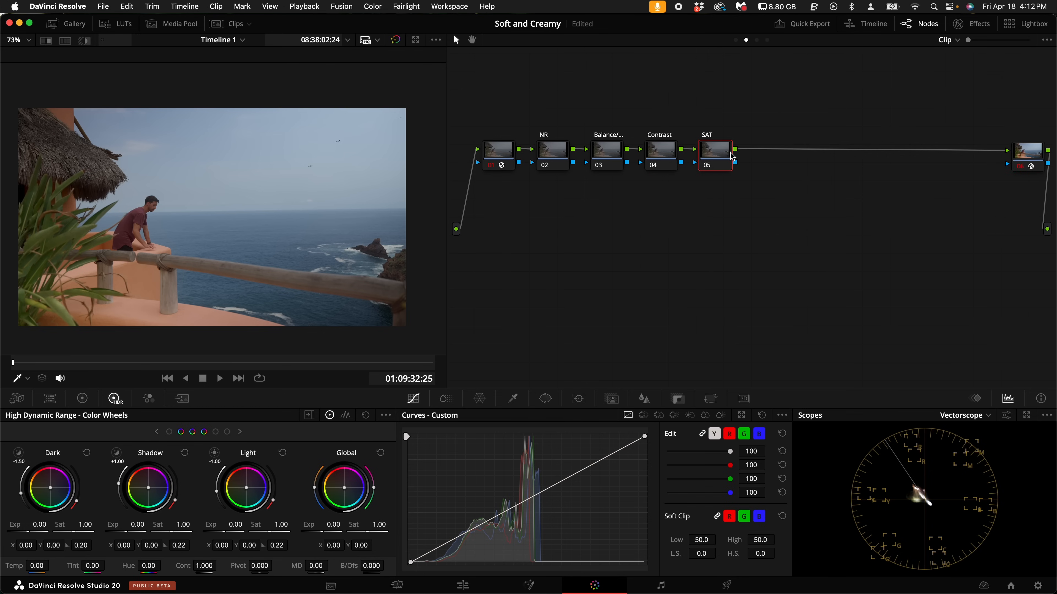
- Add a serial node after SAT, add three layer nodes to it, and center the stack of four on the main row
{"action": "key", "text": "alt+s"}
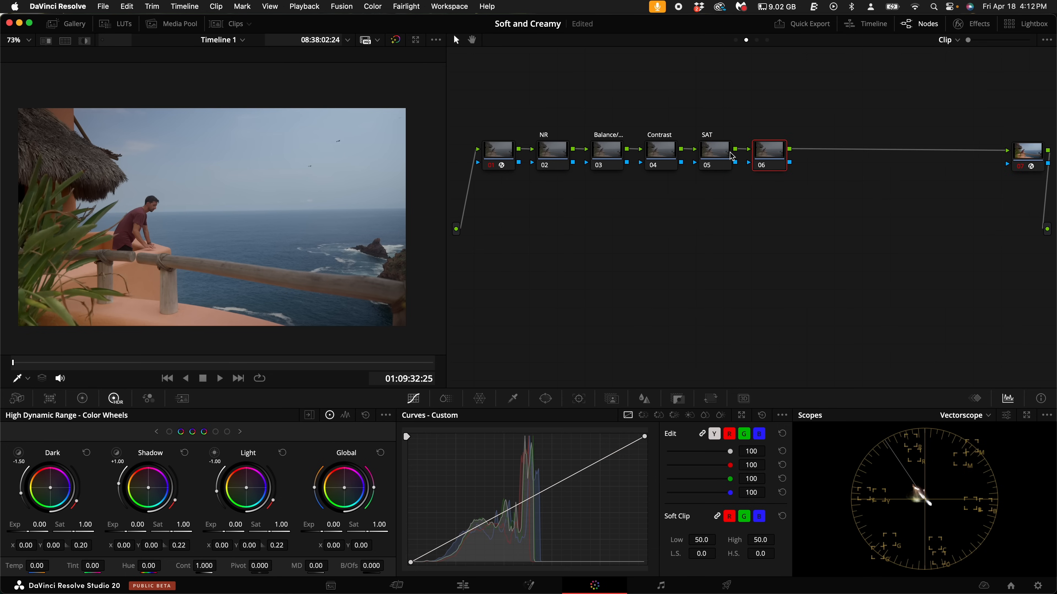
{"action": "key", "text": "alt+l"}
{"action": "key", "text": "alt+l"}
{"action": "key", "text": "alt+l"}
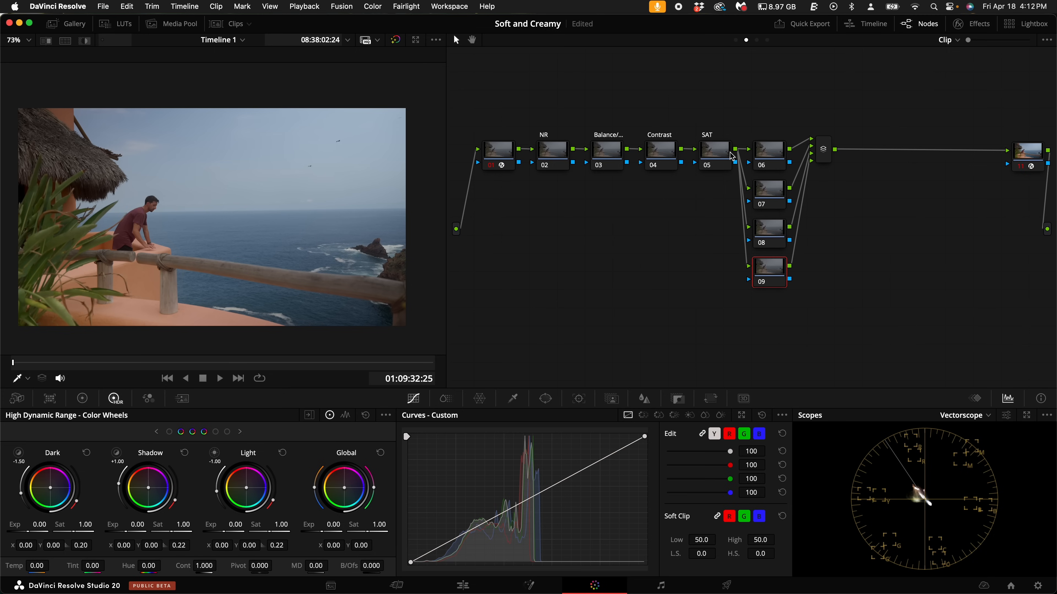
{"action": "left_click_drag", "start_coordinate": [768, 105], "coordinate": [766, 229]}
- Add two serial nodes in a row after the layer mixer
{"action": "left_click", "coordinate": [823, 151]}
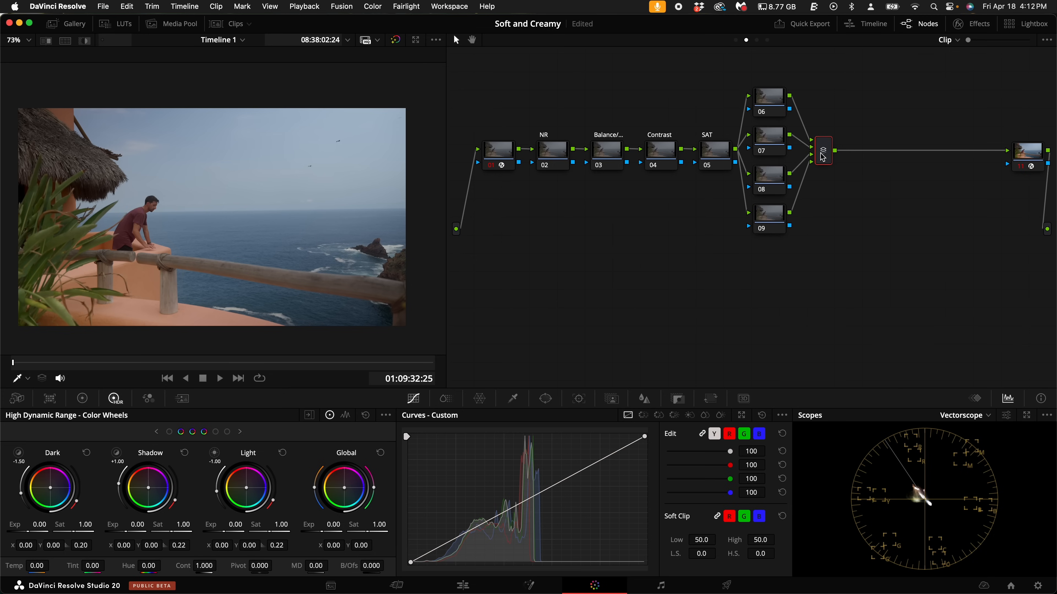
{"action": "key", "text": "alt+s"}
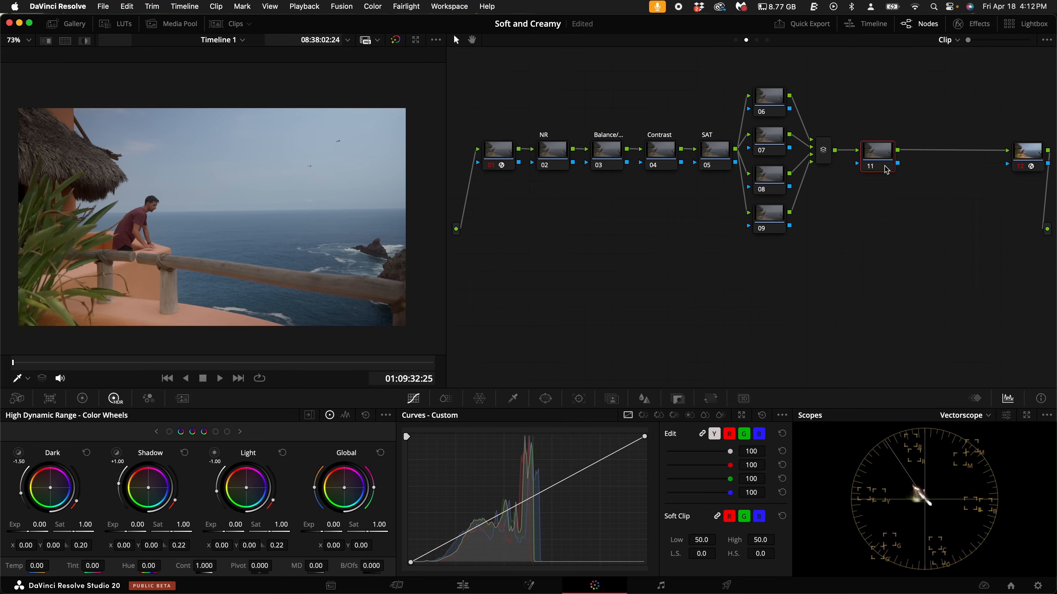
{"action": "key", "text": "alt+s"}
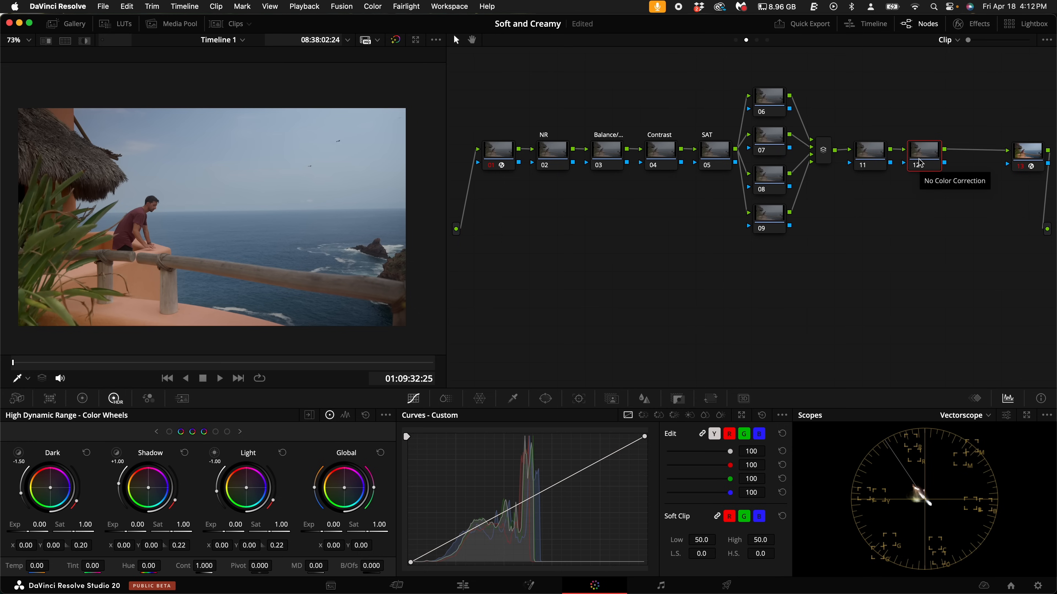
- Add three layer nodes to node 12 and center the resulting stack of four on the main row
{"action": "key", "text": "alt+l"}
{"action": "key", "text": "alt+l"}
{"action": "key", "text": "alt+l"}
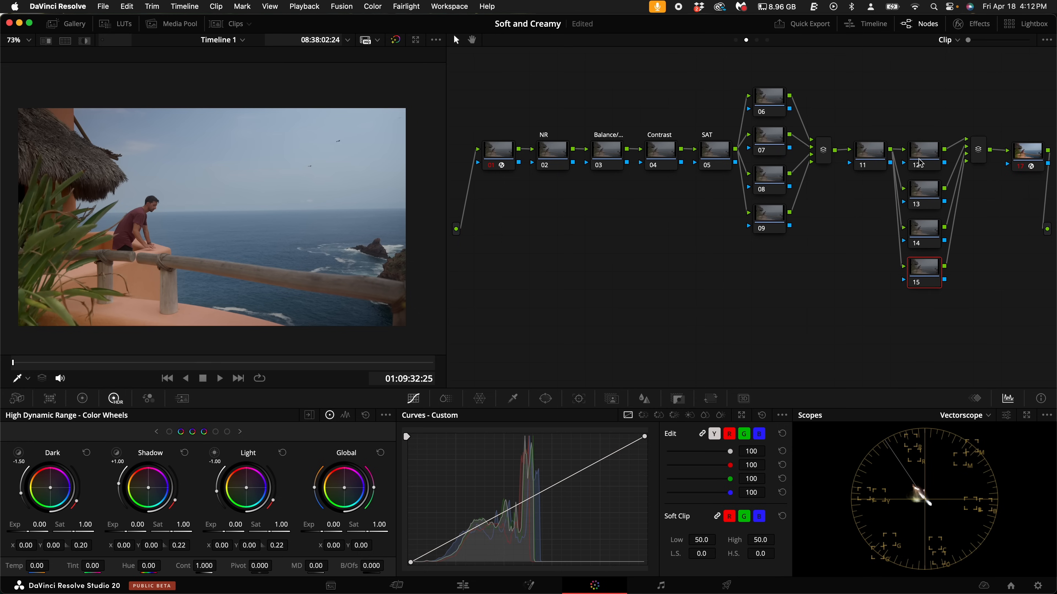
{"action": "left_click_drag", "start_coordinate": [922, 133], "coordinate": [921, 223]}
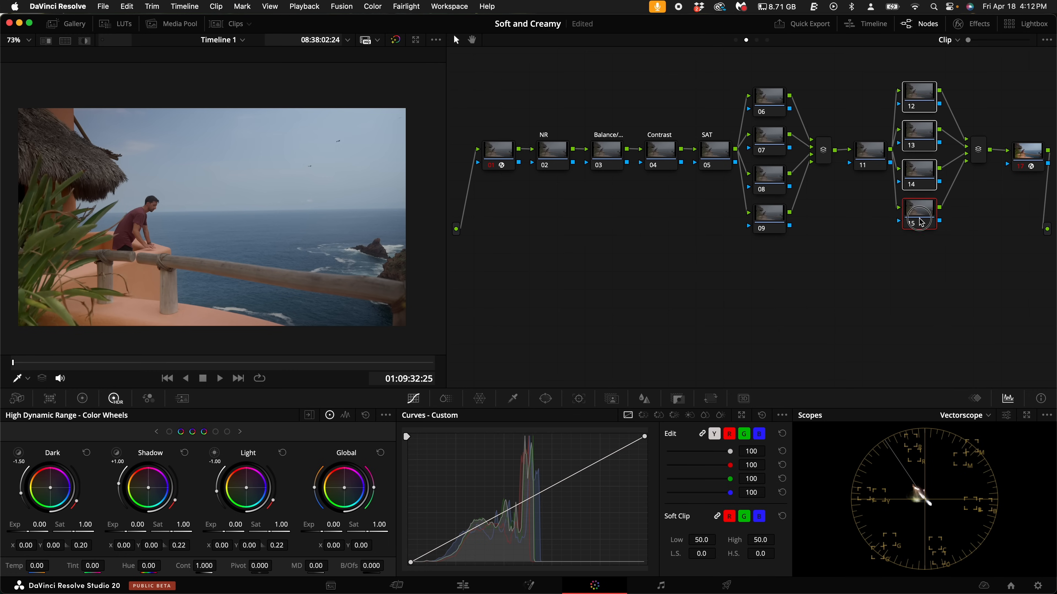
- Add a serial node after the second layer mixer, place it in a new lower row, and label it Sharp
{"action": "left_click", "coordinate": [980, 157]}
{"action": "key", "text": "alt+s"}
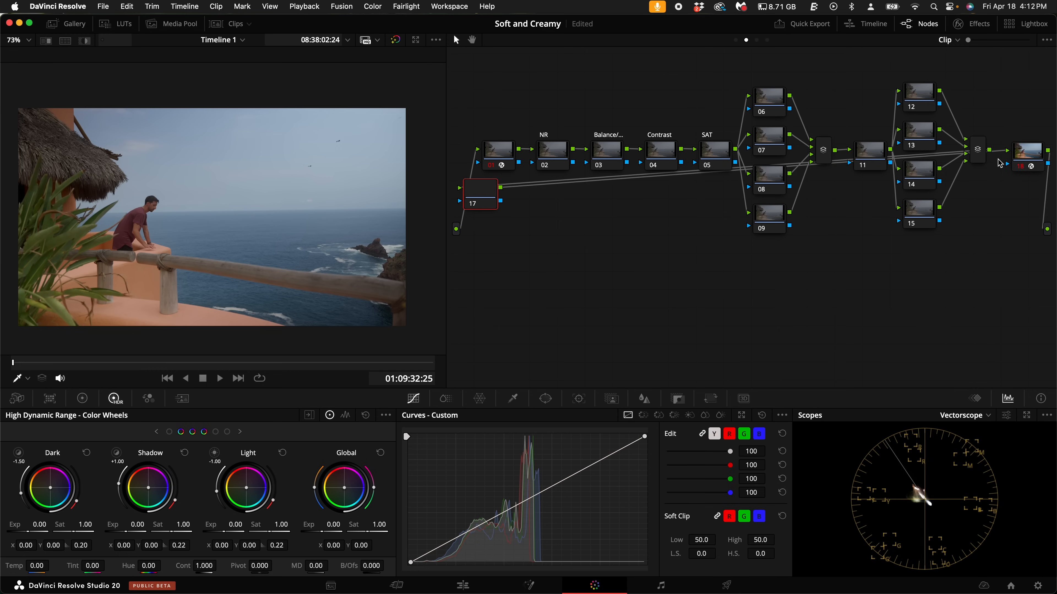
{"action": "left_click_drag", "start_coordinate": [483, 202], "coordinate": [492, 292]}
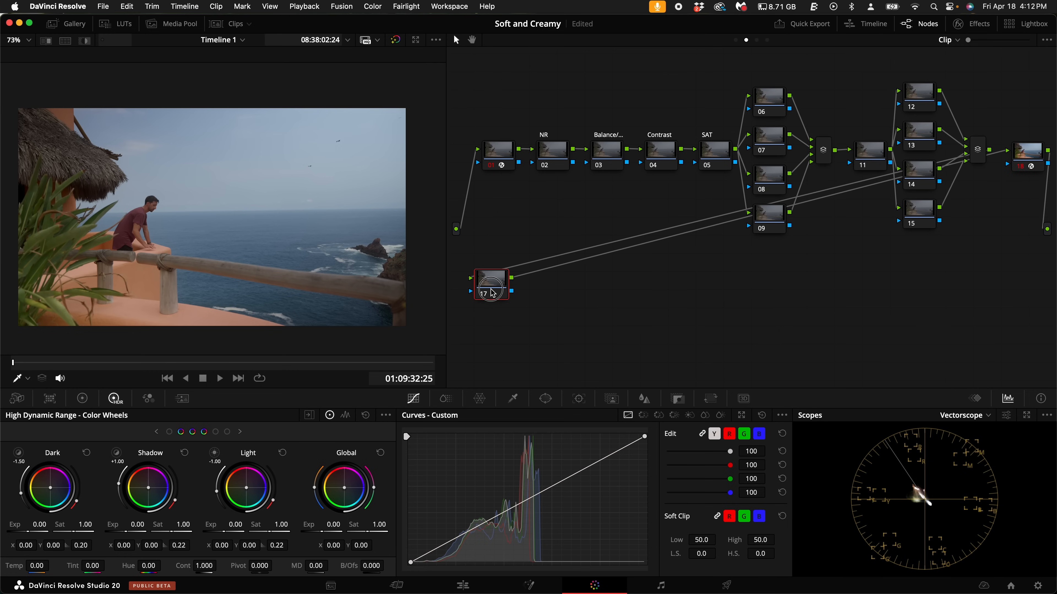
{"action": "right_click", "coordinate": [492, 293]}
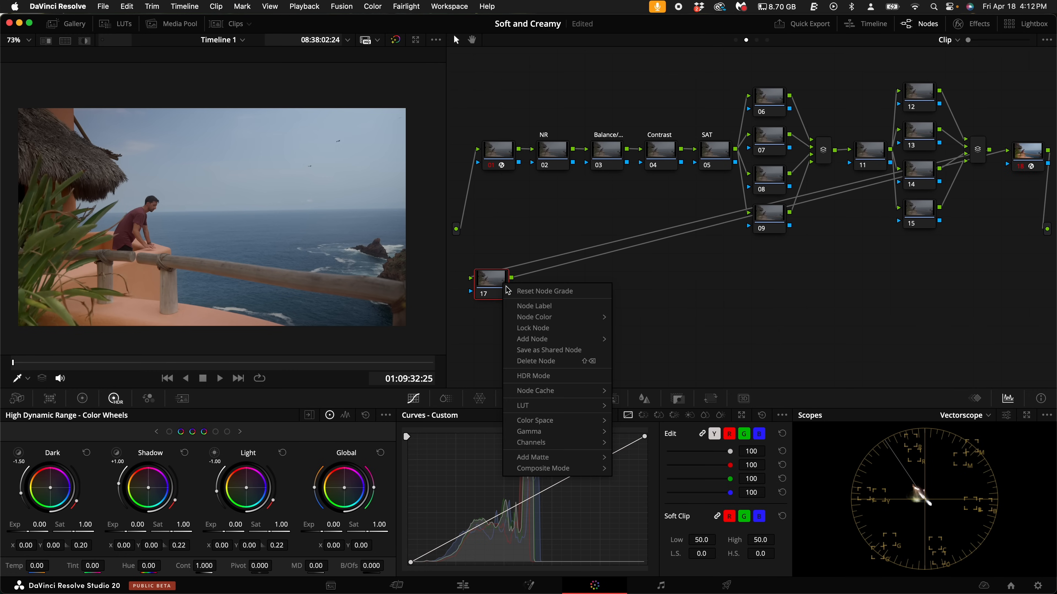
{"action": "left_click", "coordinate": [548, 307]}
{"action": "type", "text": "Sharp"}
{"action": "key", "text": "Return"}
- Add a serial node after the Sharp node and label it halation
{"action": "key", "text": "alt+s"}
{"action": "right_click", "coordinate": [553, 282]}
{"action": "left_click", "coordinate": [591, 289]}
{"action": "type", "text": "halation"}
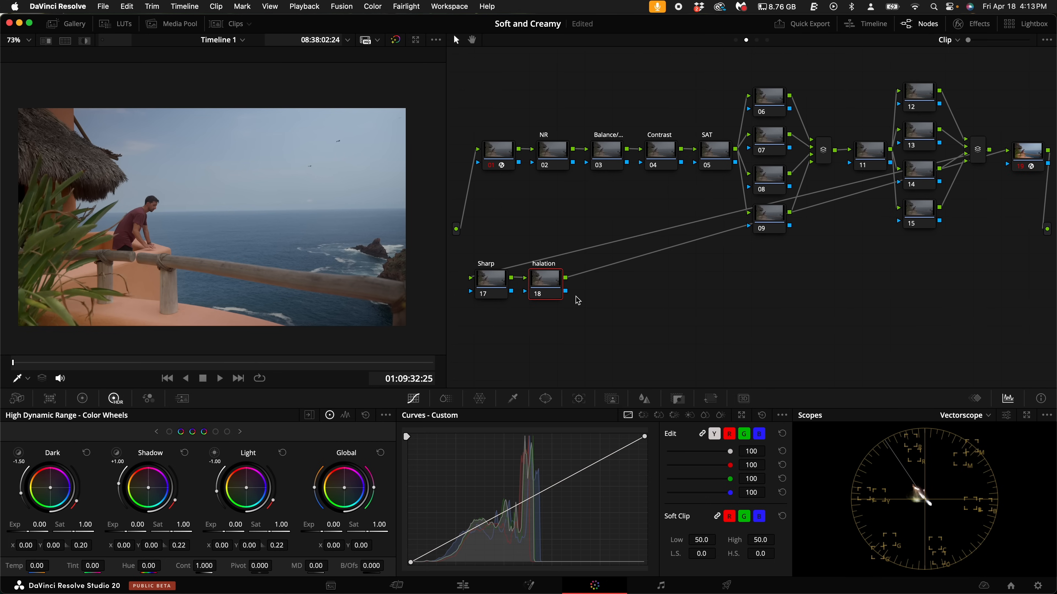
- Add a serial node after the halation node and label it MIST
{"action": "key", "text": "alt+s"}
{"action": "right_click", "coordinate": [603, 288]}
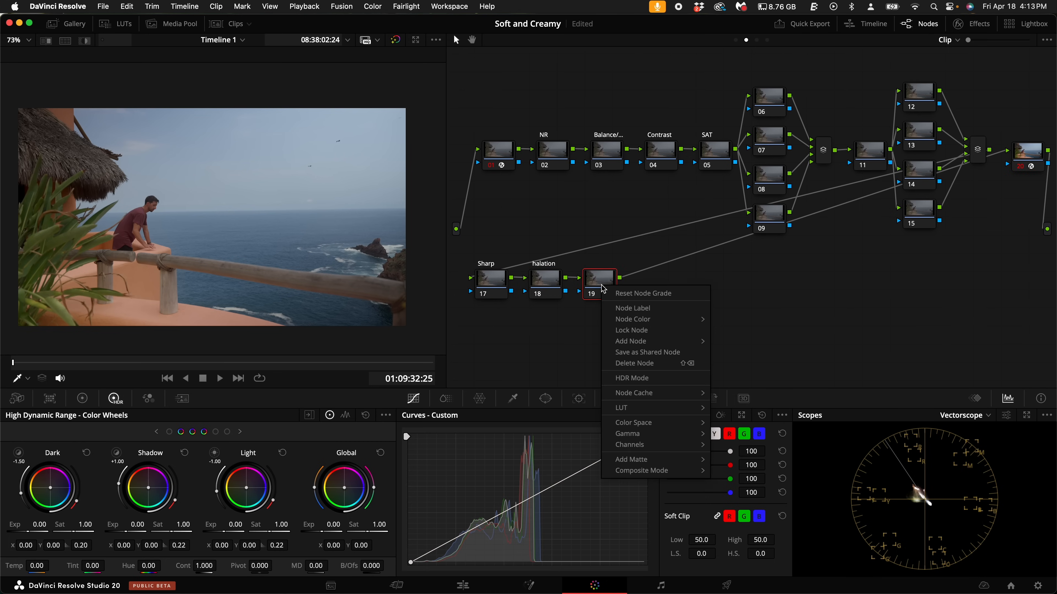
{"action": "left_click", "coordinate": [633, 308]}
{"action": "type", "text": "MIST"}
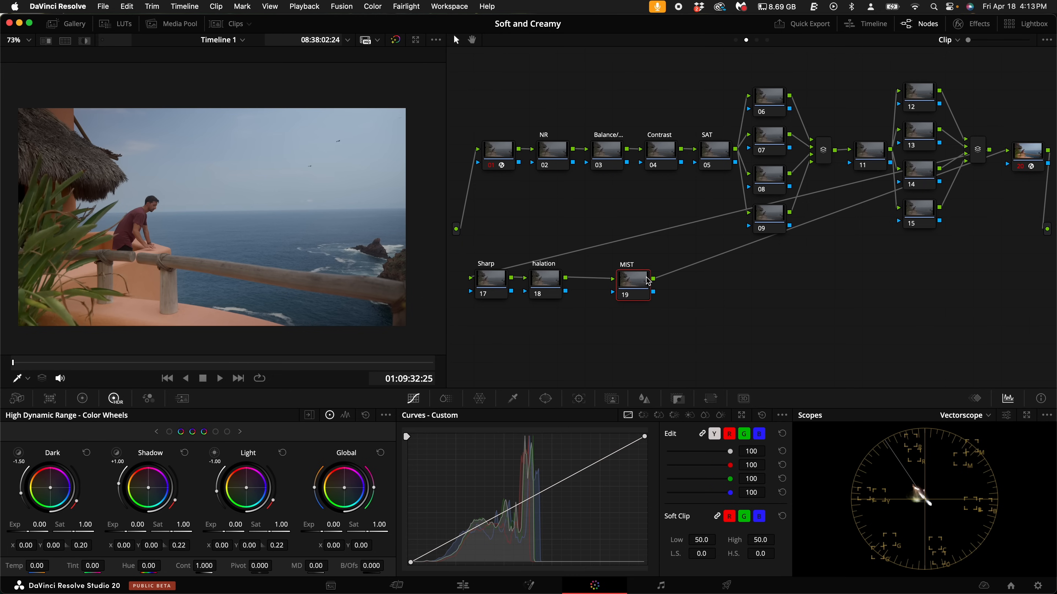
- Add a serial node after the MIST node and label it Grain
{"action": "key", "text": "alt+s"}
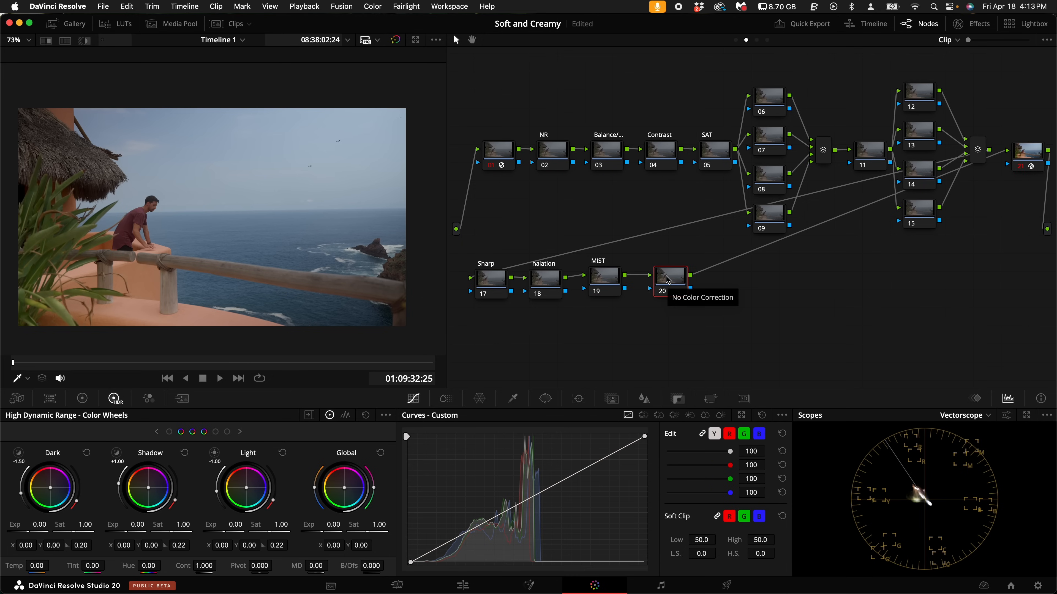
{"action": "right_click", "coordinate": [667, 281]}
{"action": "left_click", "coordinate": [694, 300]}
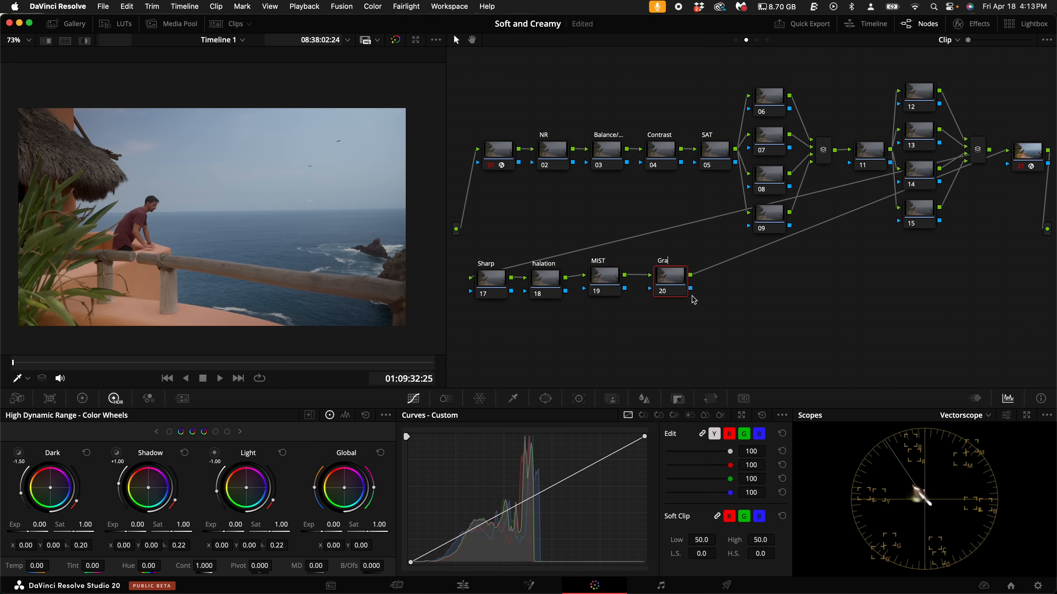
- Add a serial node after the Grain node and label it Look
{"action": "key", "text": "alt+s"}
{"action": "right_click", "coordinate": [726, 282]}
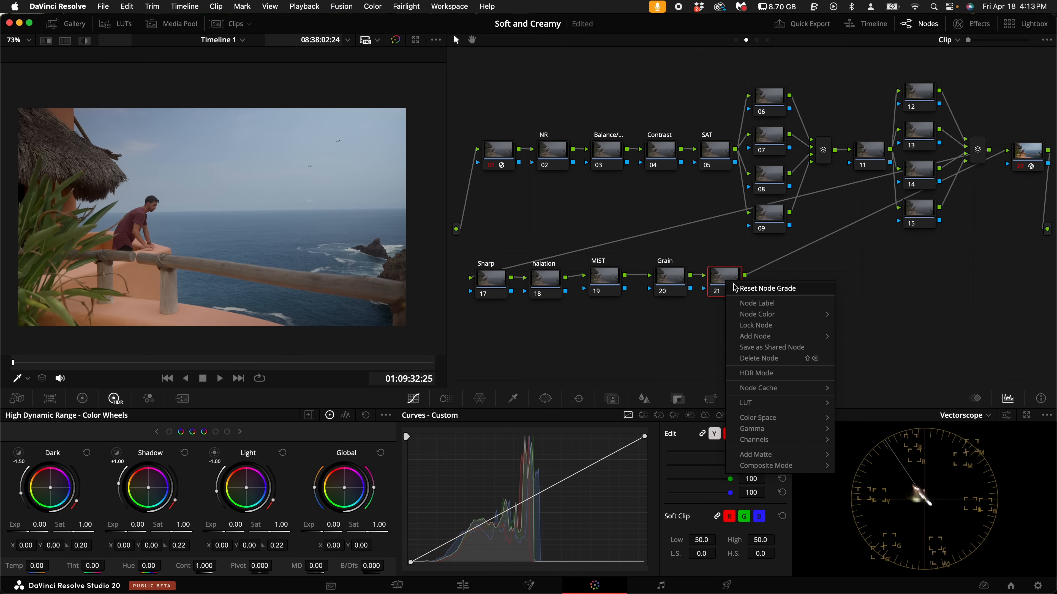
{"action": "left_click", "coordinate": [765, 304]}
{"action": "type", "text": "Look"}
{"action": "key", "text": "Return"}
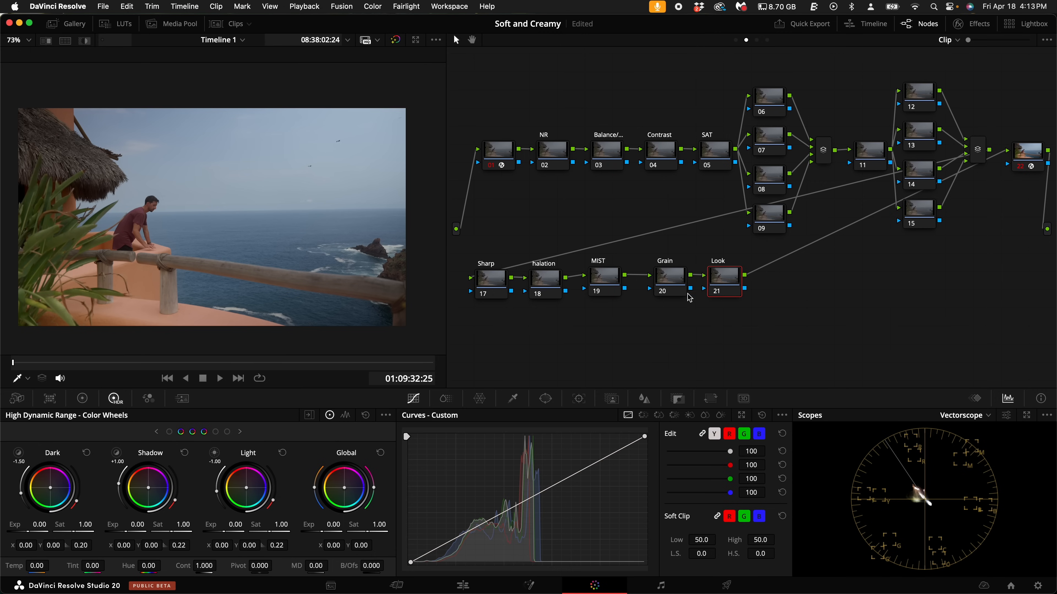
{"action": "left_click_drag", "start_coordinate": [722, 285], "coordinate": [724, 284]}
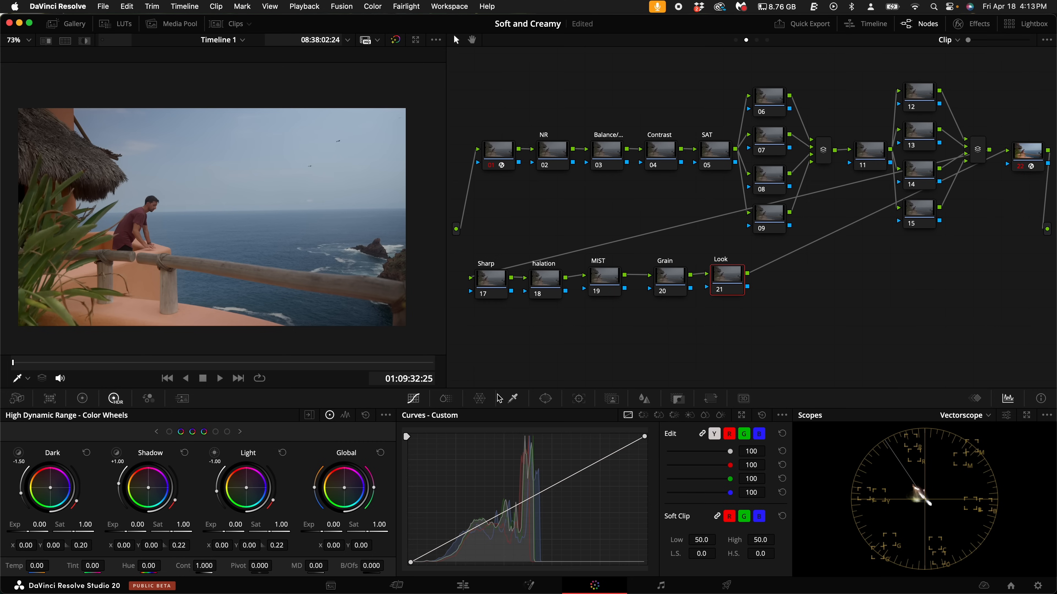
- Apply the FUJIFILM D55 LUT from FENN DWG FILM LUTS to the Look node and space that node farther from the Grain node
{"action": "right_click", "coordinate": [733, 278]}
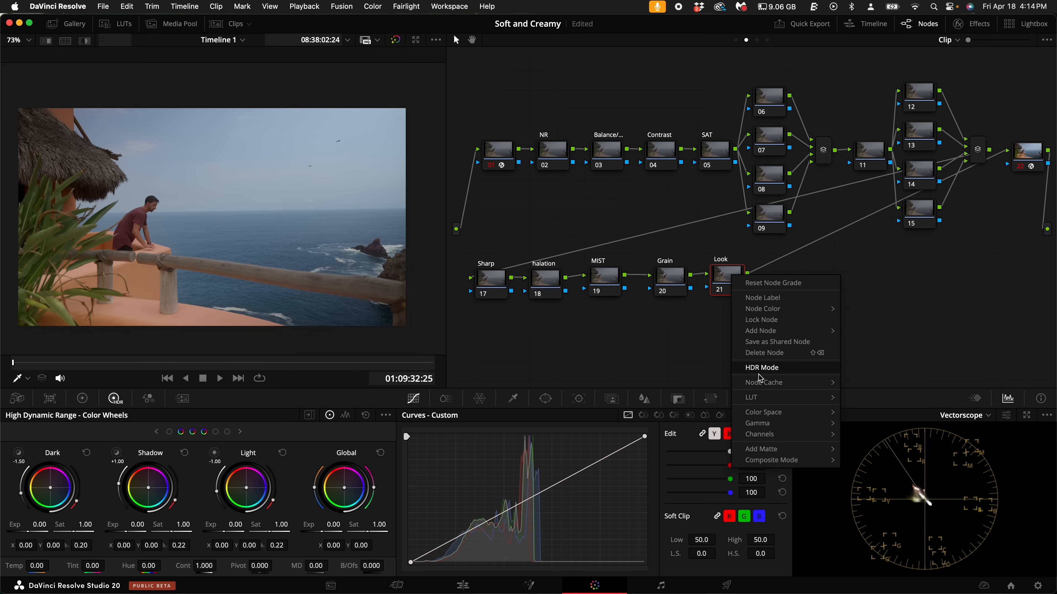
{"action": "mouse_move", "coordinate": [769, 397]}
{"action": "mouse_move", "coordinate": [887, 269]}
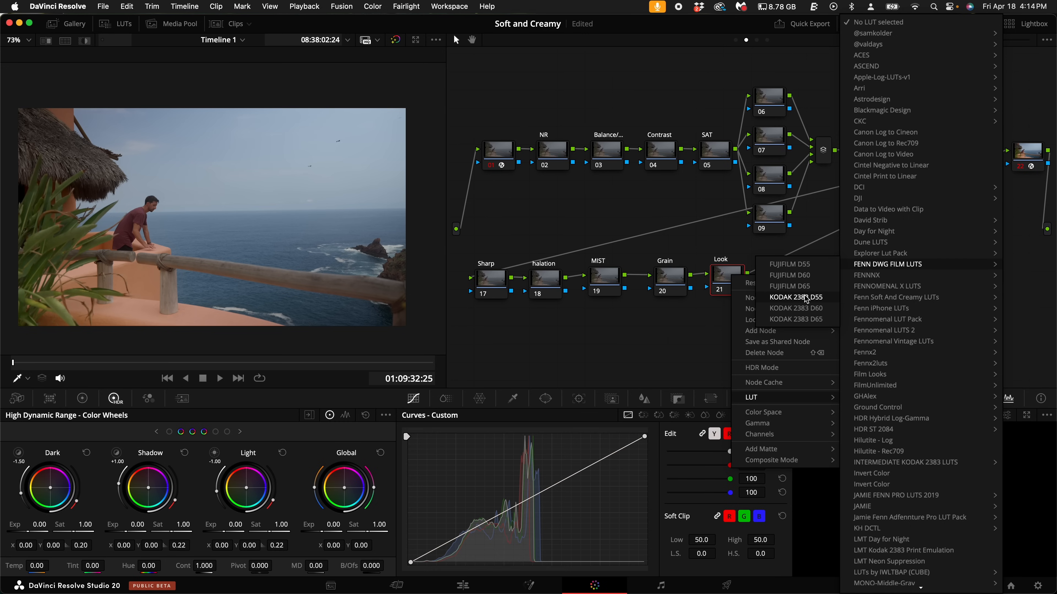
{"action": "left_click", "coordinate": [786, 269]}
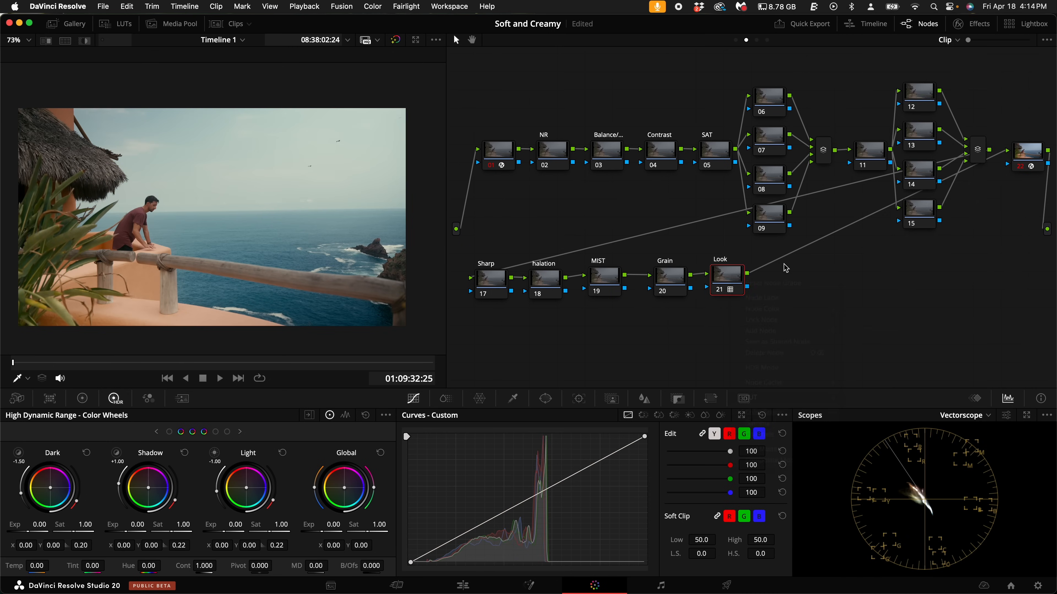
{"action": "left_click_drag", "start_coordinate": [42, 367], "coordinate": [321, 371]}
{"action": "left_click_drag", "start_coordinate": [732, 282], "coordinate": [797, 282]}
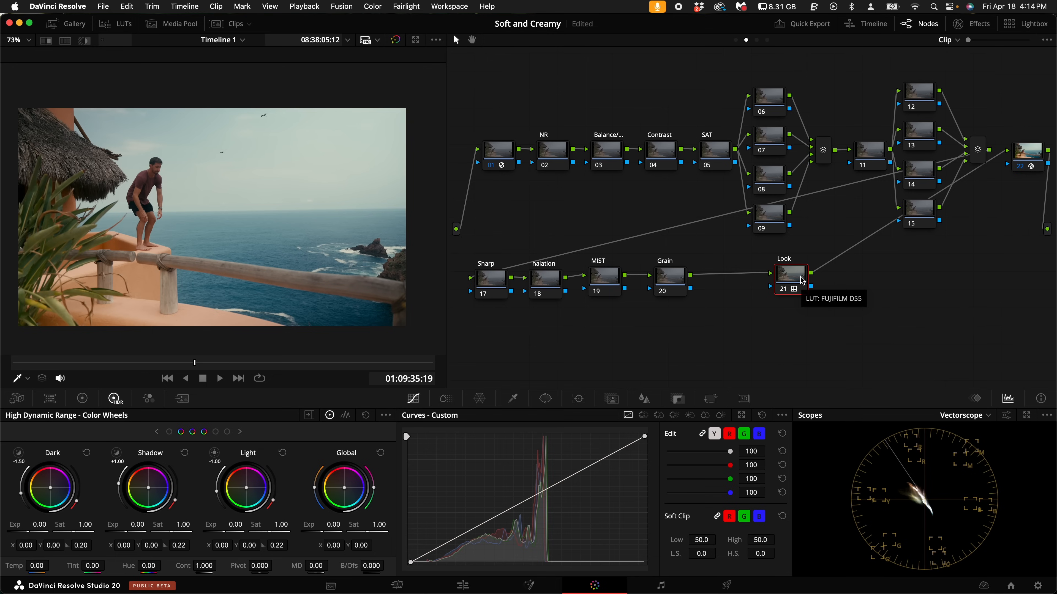
- Try warping the sky and foliage colors with the Color Warper on a new serial node after the disabled Look node
{"action": "key", "text": "ctrl+d"}
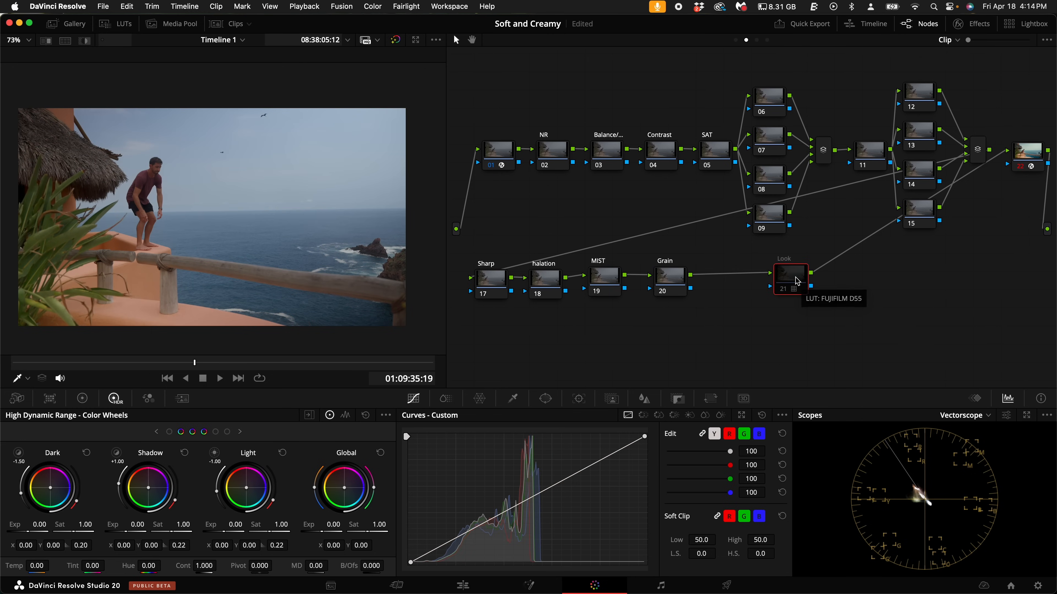
{"action": "key", "text": "alt+s"}
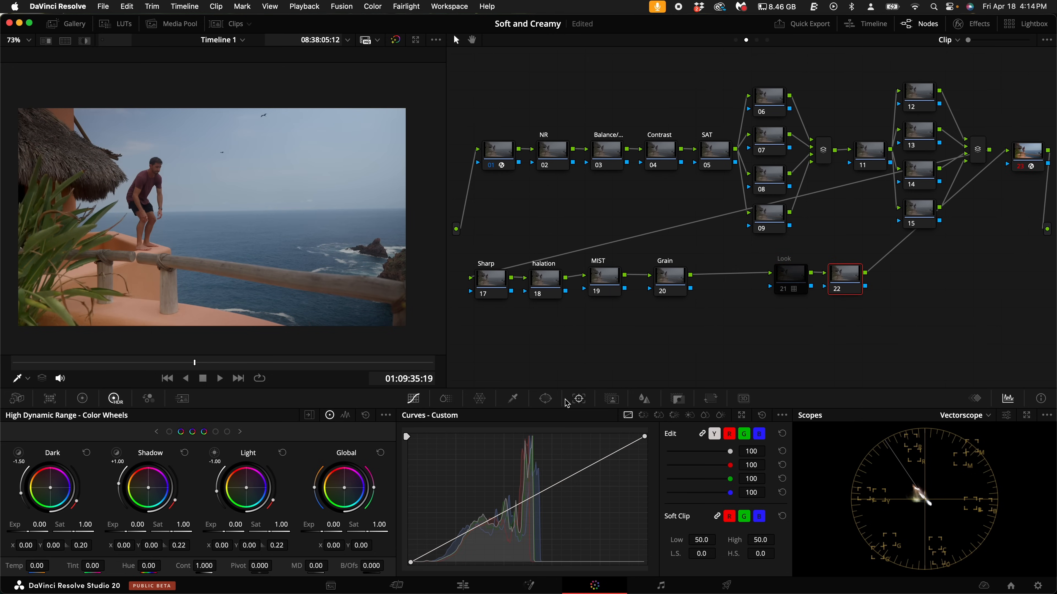
{"action": "left_click", "coordinate": [479, 398]}
{"action": "left_click_drag", "start_coordinate": [358, 165], "coordinate": [360, 192]}
{"action": "left_click_drag", "start_coordinate": [66, 237], "coordinate": [12, 237]}
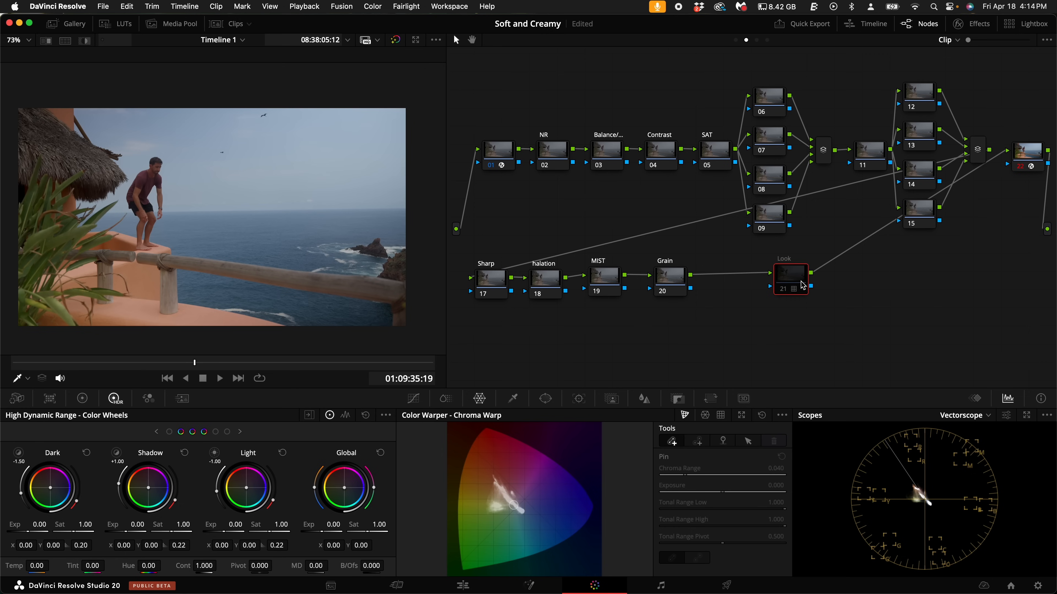
{"action": "key", "text": "ctrl+d"}
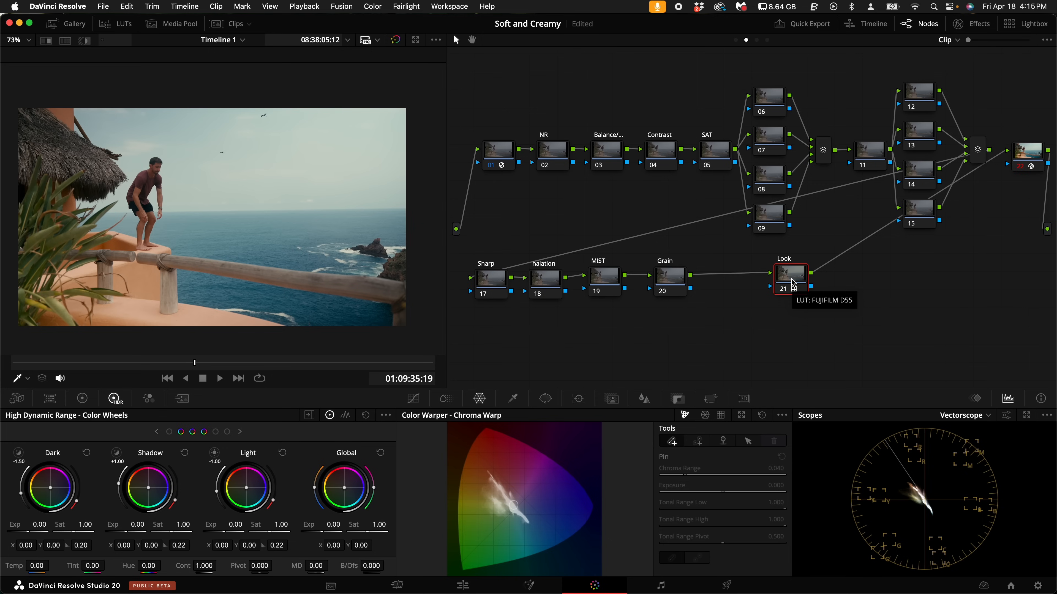
- Save the project, select the Balance node, and switch the scope to Waveform
{"action": "key", "text": "super+s"}
{"action": "left_click", "coordinate": [607, 151]}
{"action": "left_click", "coordinate": [964, 415]}
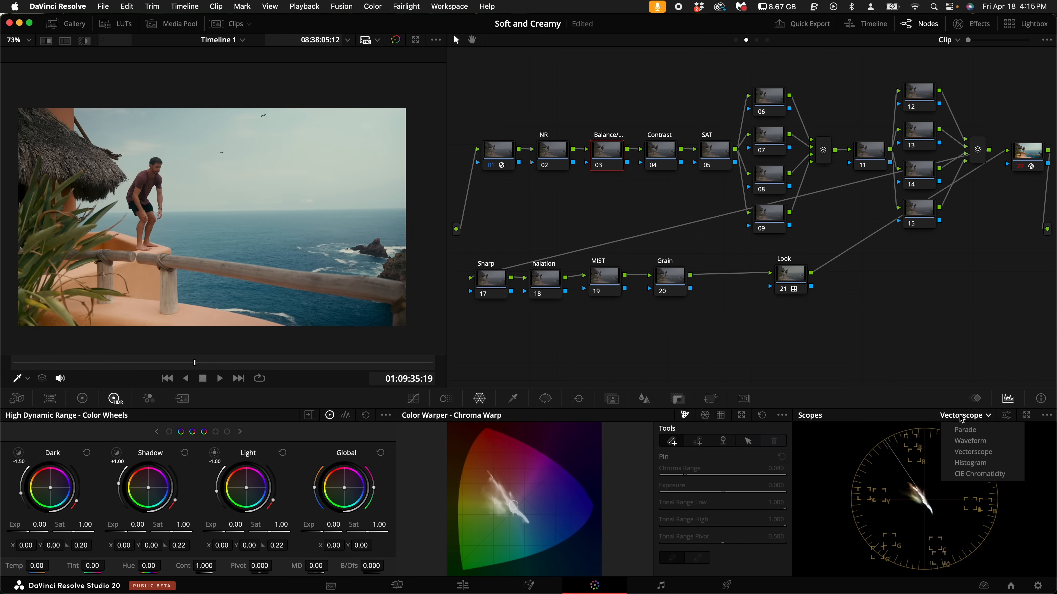
{"action": "left_click", "coordinate": [977, 444]}
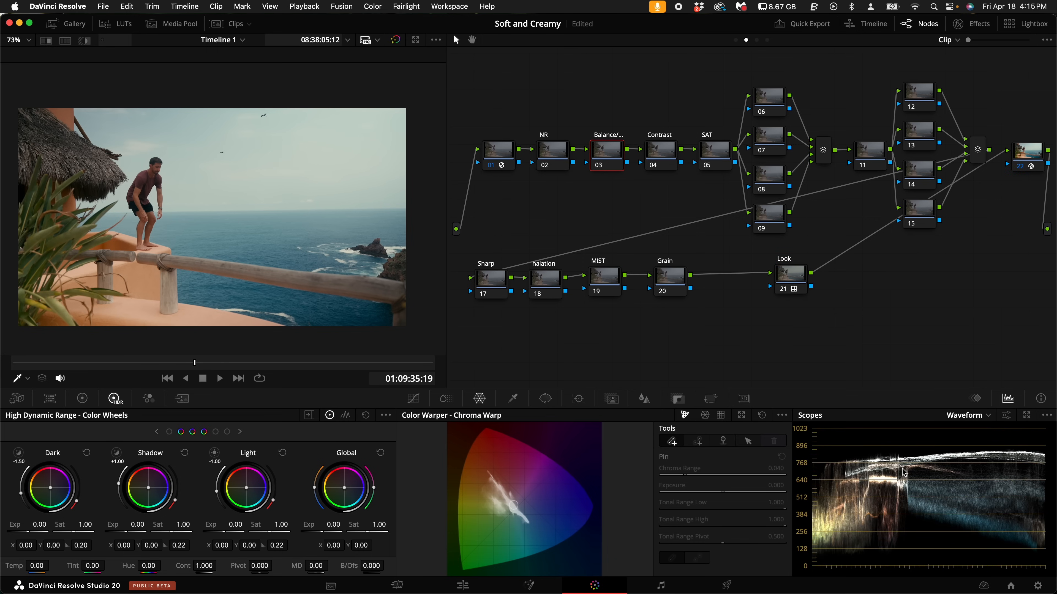
- Raise the global exposure of the Balance node to 0.85 in the HDR color wheels
{"action": "left_click", "coordinate": [513, 399]}
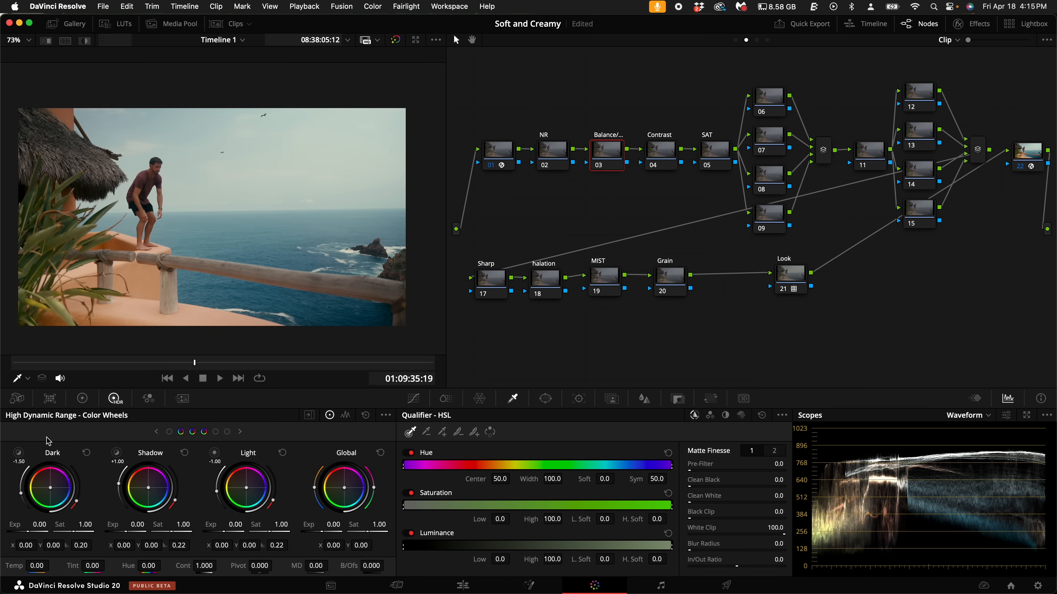
{"action": "left_click_drag", "start_coordinate": [322, 533], "coordinate": [472, 536]}
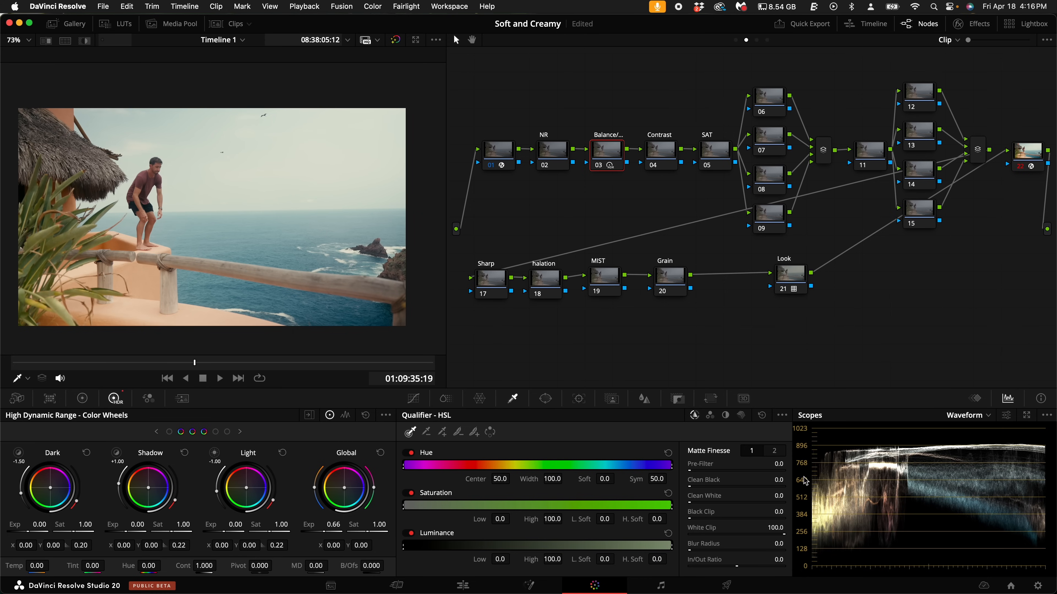
{"action": "left_click_drag", "start_coordinate": [334, 532], "coordinate": [343, 532]}
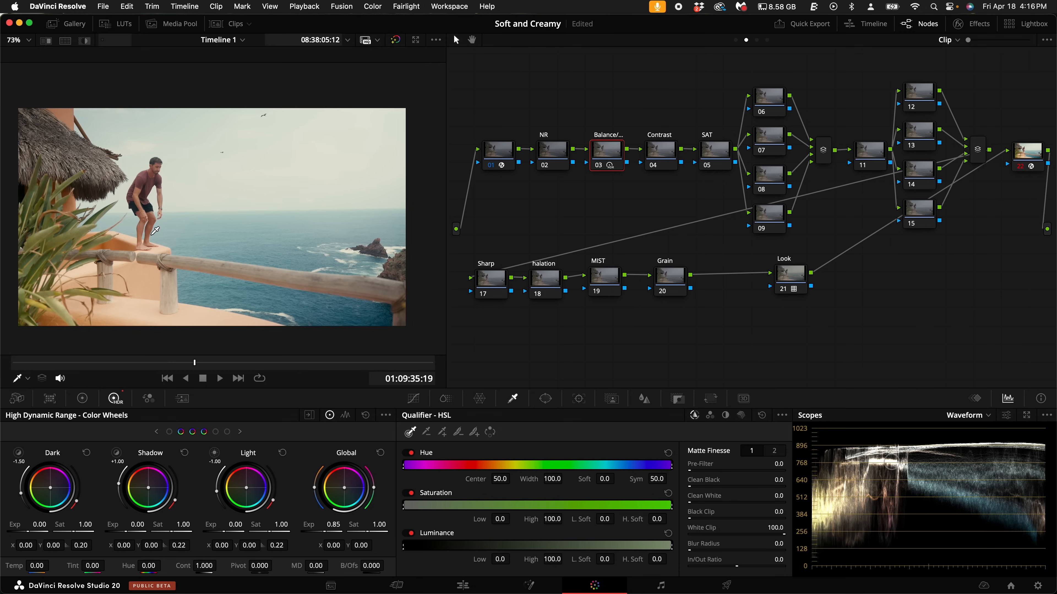
- Try a primaries pivot of 0.336 and contrast of 1.172 on the Contrast node, and reset its grade
{"action": "left_click", "coordinate": [659, 158]}
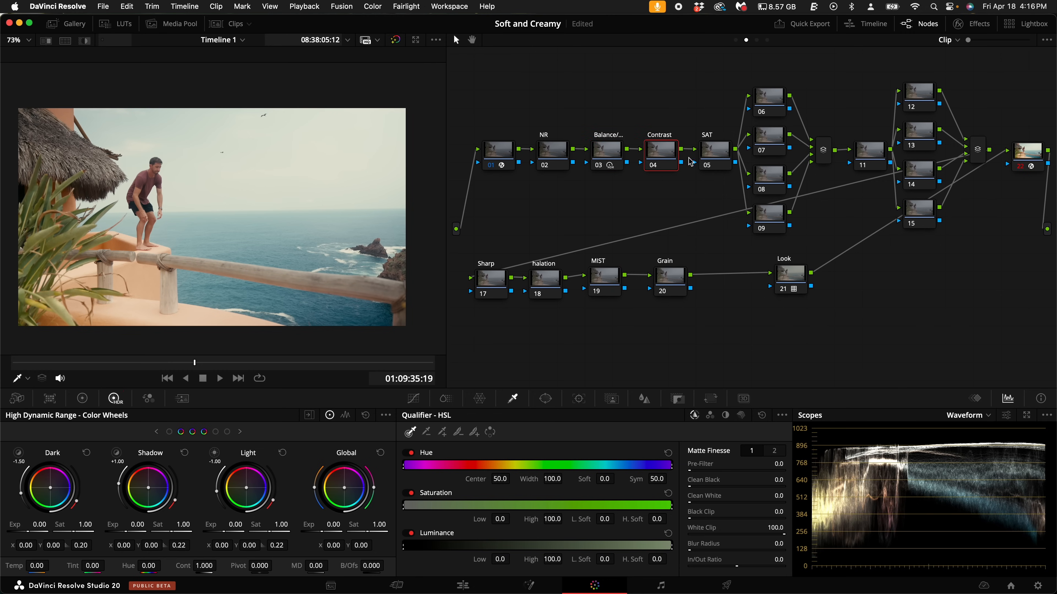
{"action": "left_click", "coordinate": [83, 402]}
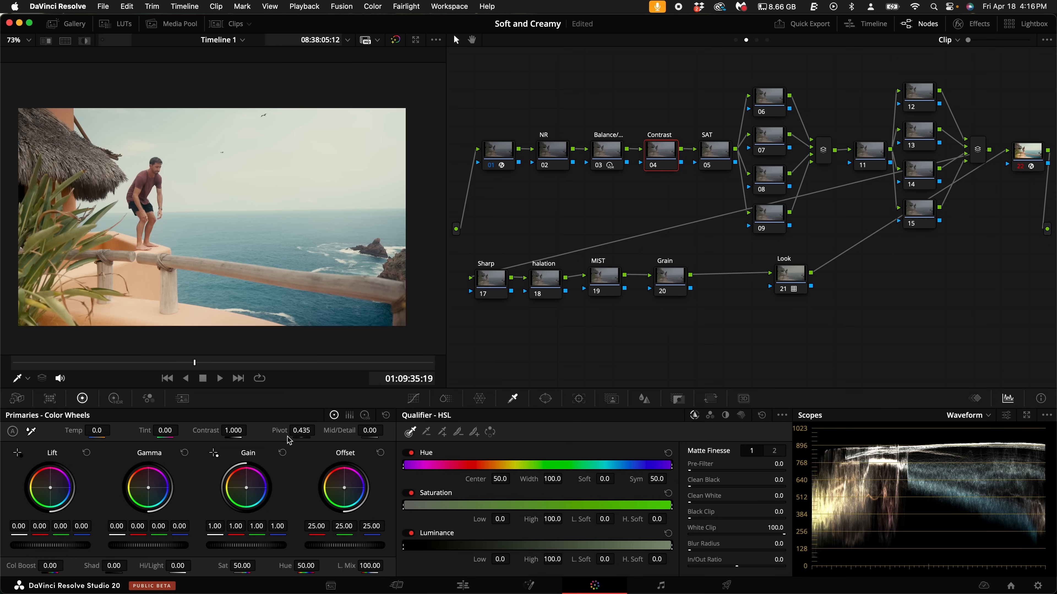
{"action": "double_click", "coordinate": [305, 431]}
{"action": "type", "text": ".336"}
{"action": "key", "text": "Return"}
{"action": "left_click_drag", "start_coordinate": [240, 432], "coordinate": [729, 307]}
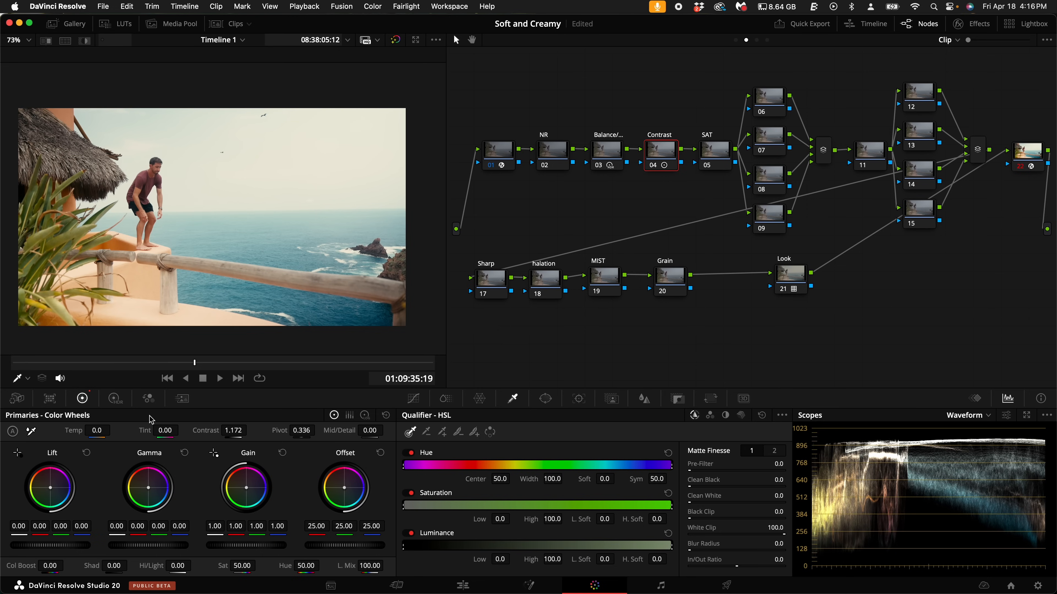
{"action": "right_click", "coordinate": [661, 164]}
{"action": "left_click", "coordinate": [682, 169]}
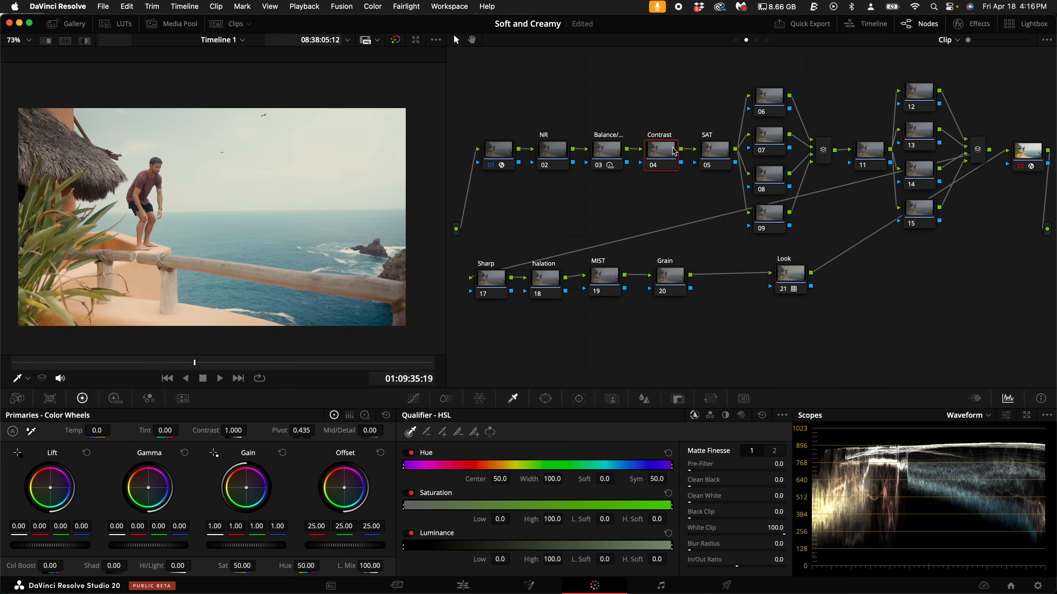
- Set the Contrast node's contrast to 1.036 in the HDR color wheels
{"action": "left_click", "coordinate": [115, 400]}
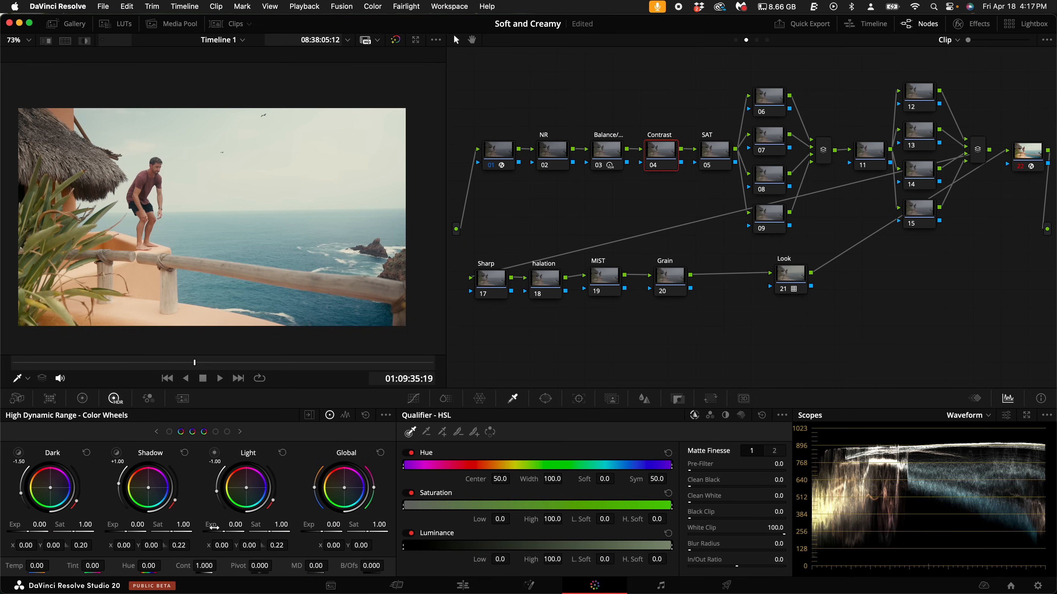
{"action": "left_click_drag", "start_coordinate": [209, 567], "coordinate": [106, 569]}
{"action": "left_click_drag", "start_coordinate": [527, 296], "coordinate": [651, 292]}
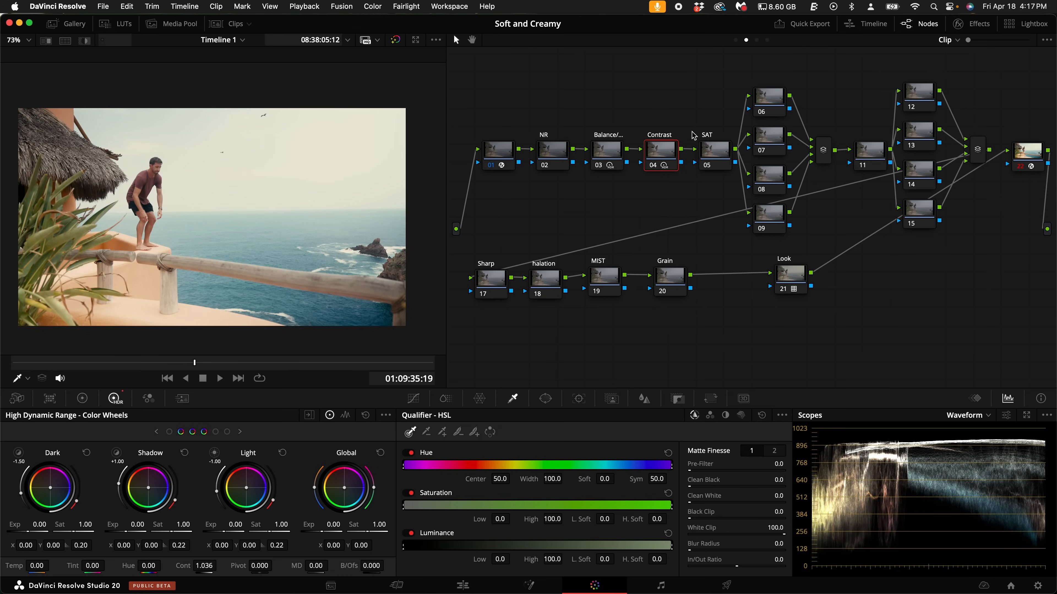
- Try a primaries saturation of 71.60 on the SAT node and reset its grade
{"action": "left_click", "coordinate": [720, 154]}
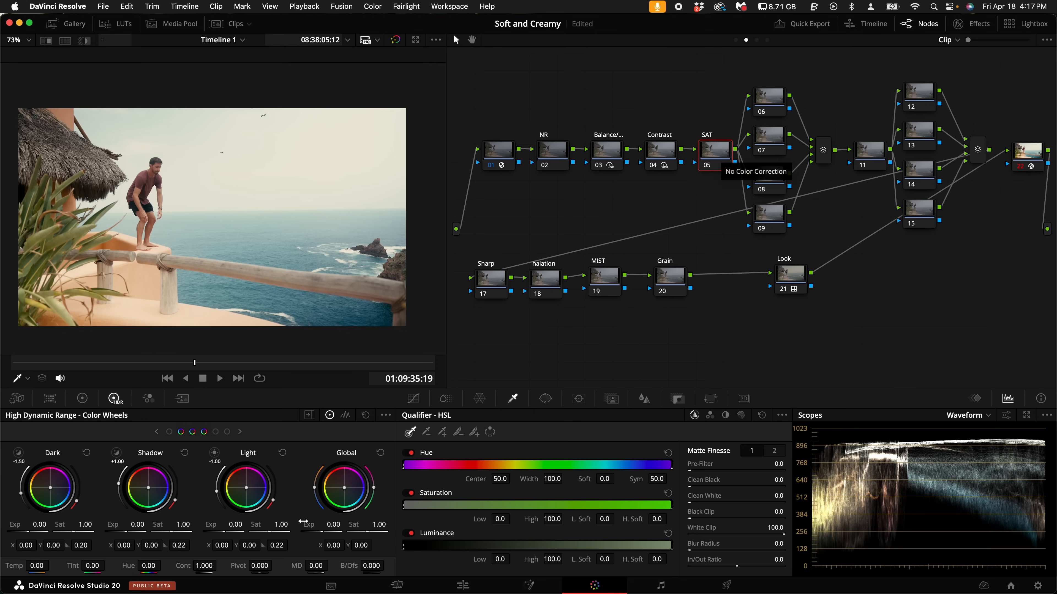
{"action": "left_click", "coordinate": [89, 399]}
{"action": "mouse_move", "coordinate": [237, 565]}
{"action": "left_mouse_down"}
{"action": "mouse_move", "coordinate": [300, 566]}
{"action": "mouse_move", "coordinate": [252, 560]}
{"action": "left_mouse_up"}
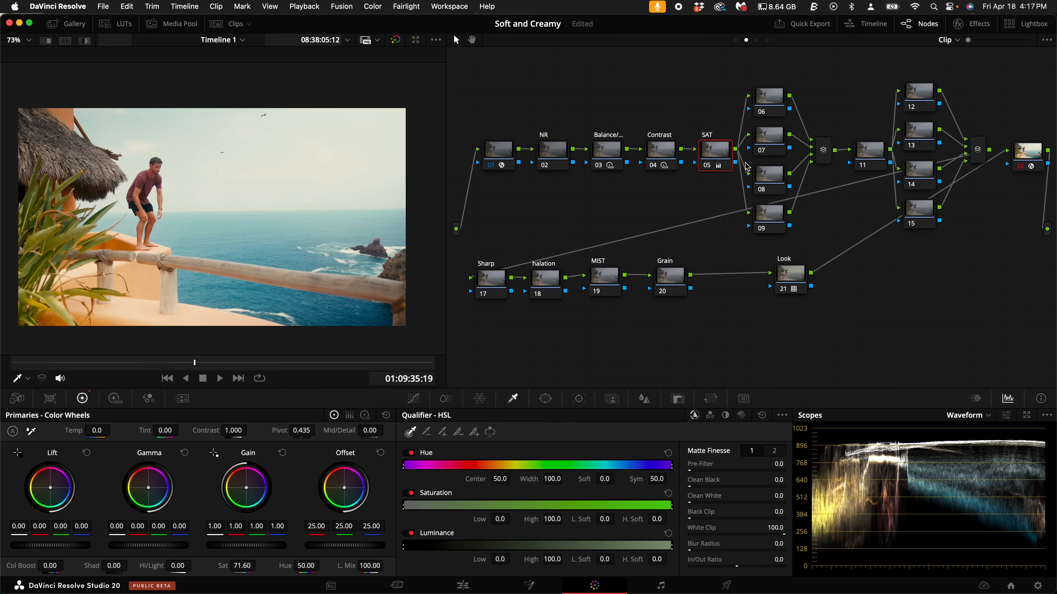
{"action": "left_click_drag", "start_coordinate": [768, 288], "coordinate": [794, 287]}
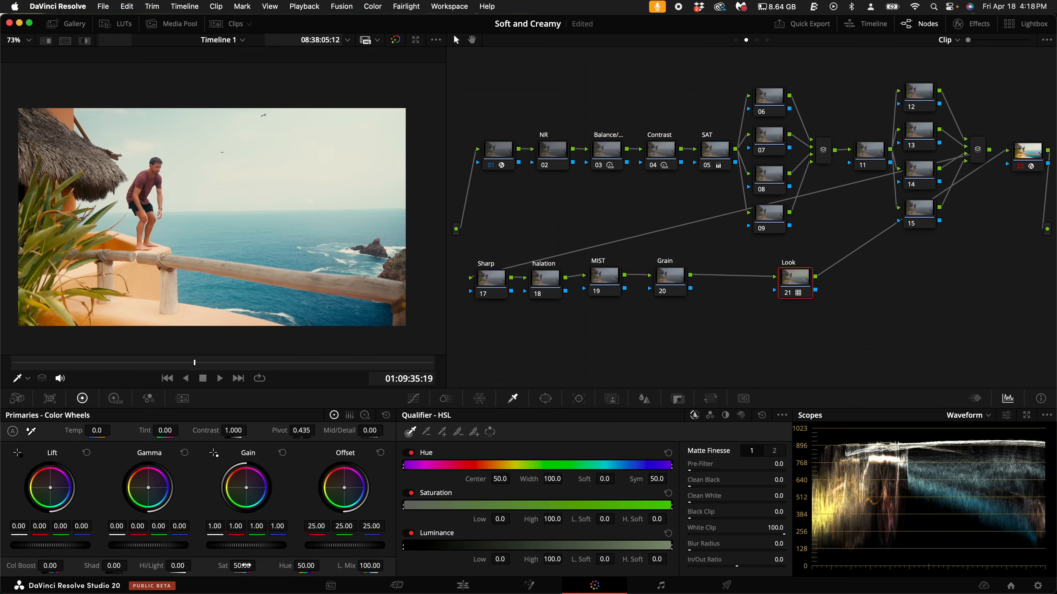
{"action": "right_click", "coordinate": [712, 153]}
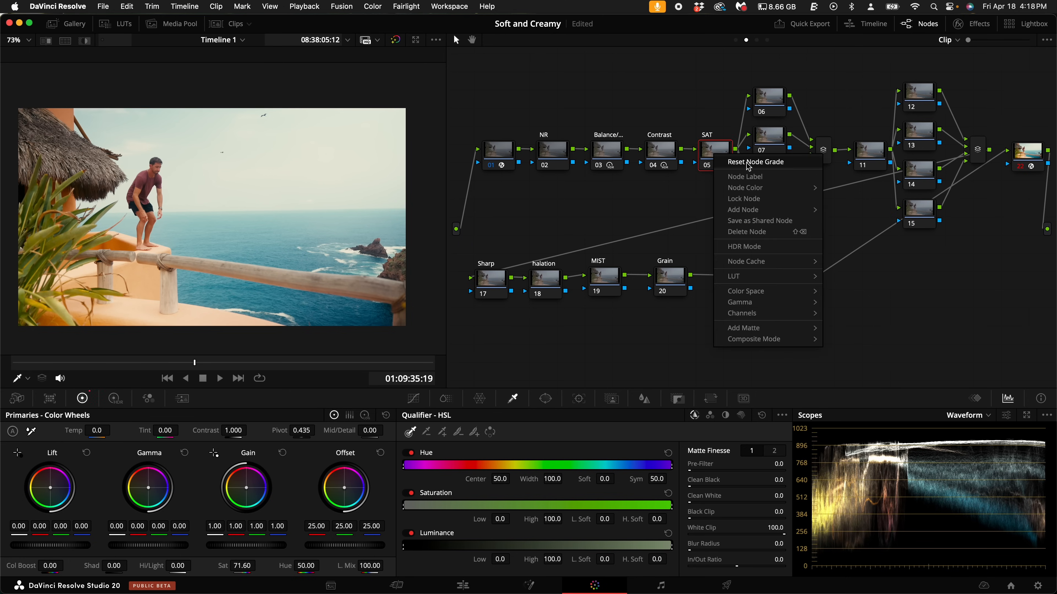
{"action": "left_click", "coordinate": [746, 163]}
- Try an HDR global saturation of 1.33 on the SAT node and reset its grade
{"action": "left_click", "coordinate": [115, 399]}
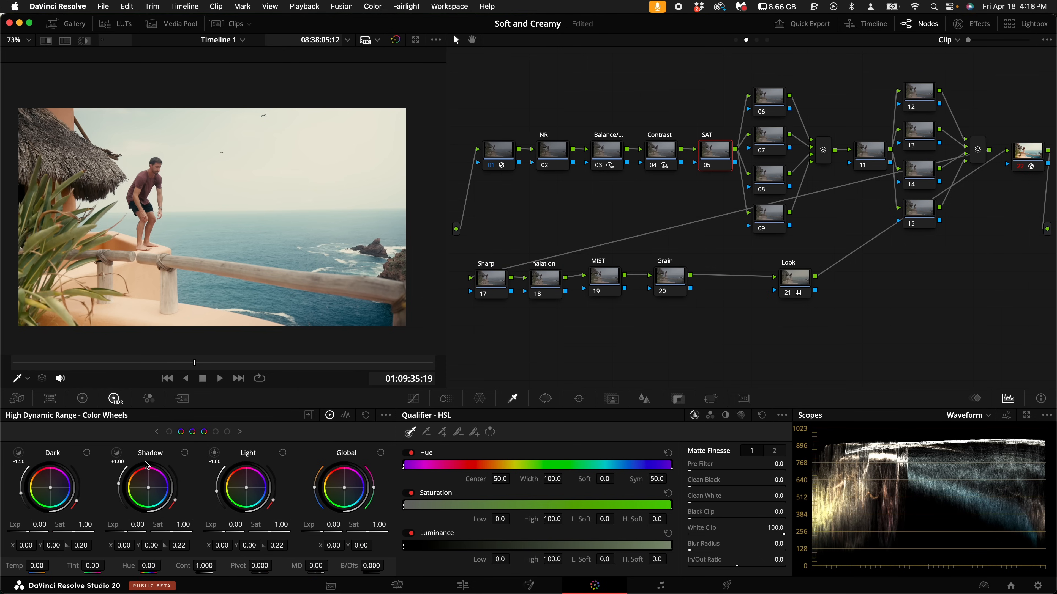
{"action": "left_click_drag", "start_coordinate": [372, 533], "coordinate": [412, 536]}
{"action": "left_click_drag", "start_coordinate": [500, 546], "coordinate": [1044, 578]}
{"action": "left_click_drag", "start_coordinate": [554, 299], "coordinate": [330, 305]}
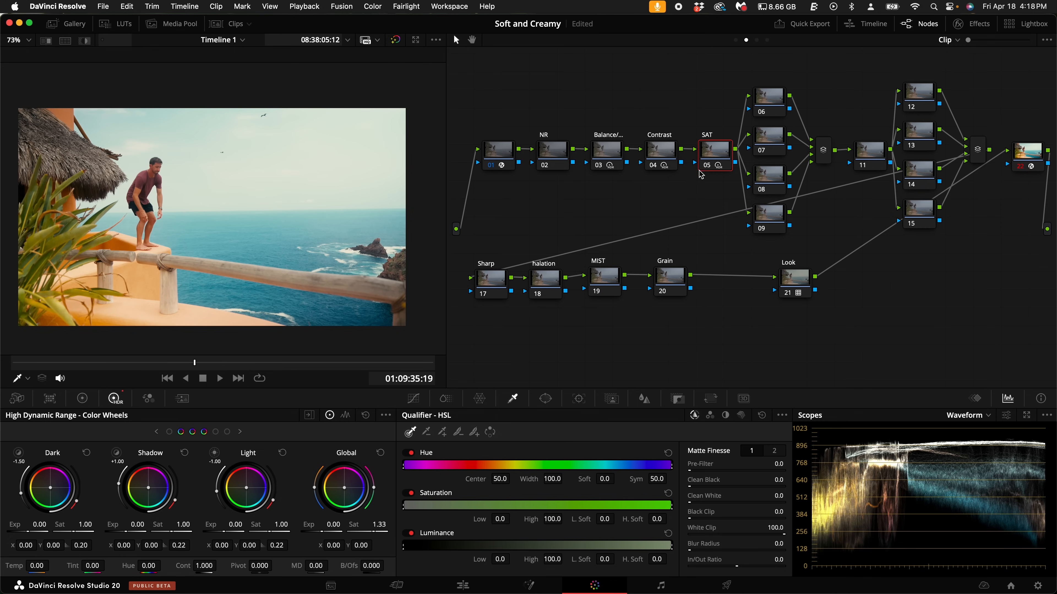
{"action": "right_click", "coordinate": [709, 157]}
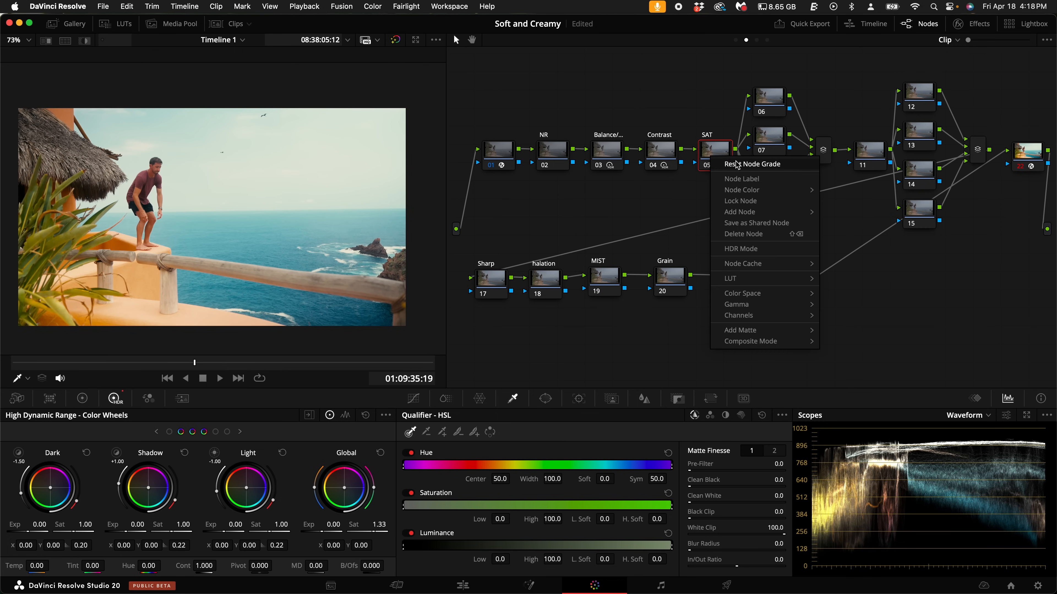
{"action": "left_click", "coordinate": [739, 163]}
- Set the SAT node's color space to HSV and disable its first and third channels so only saturation stays active
{"action": "right_click", "coordinate": [713, 159]}
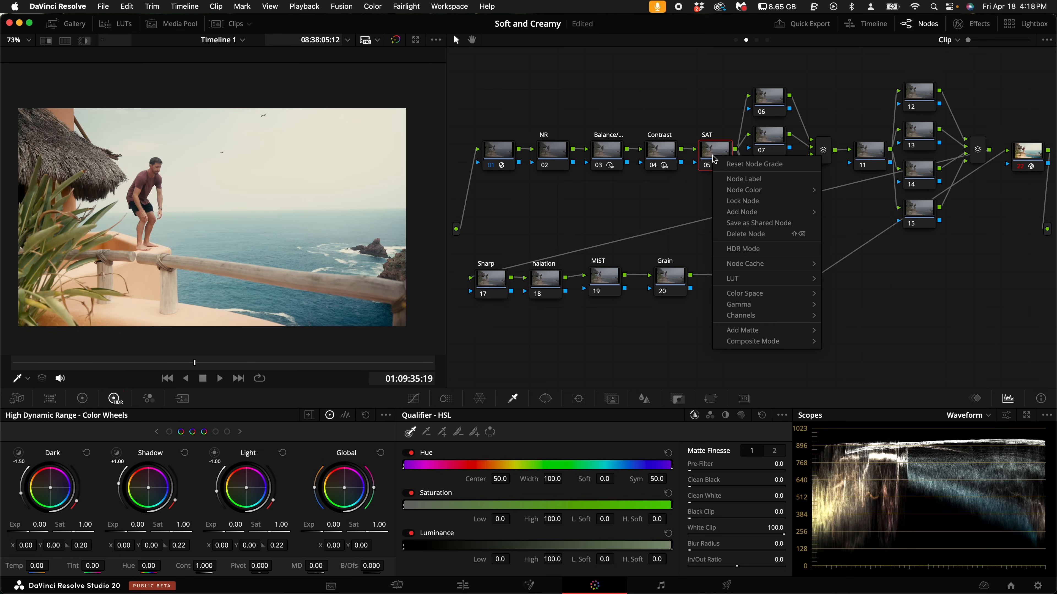
{"action": "mouse_move", "coordinate": [767, 294]}
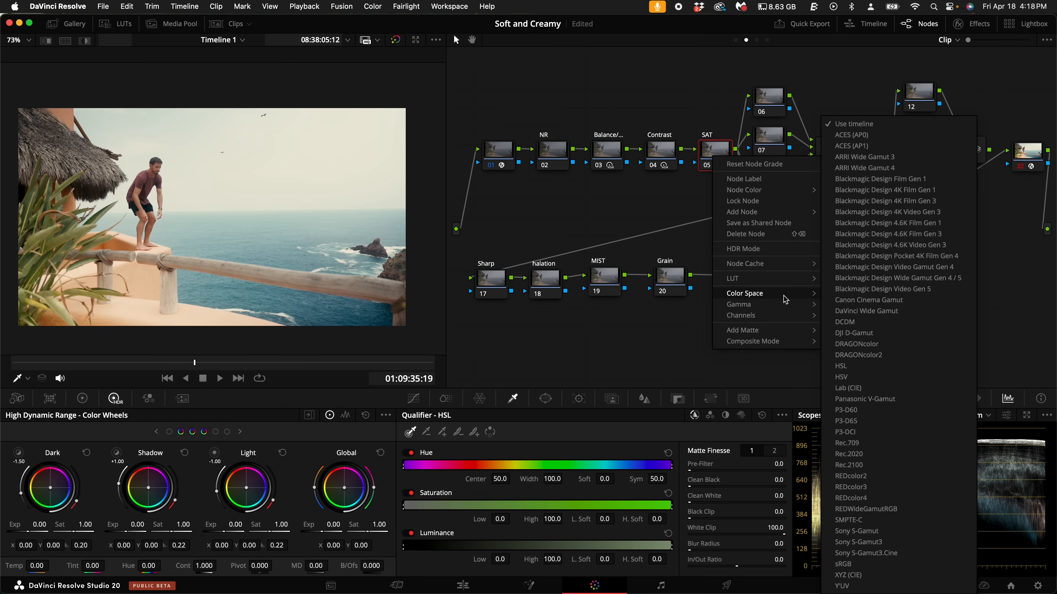
{"action": "left_click", "coordinate": [864, 376]}
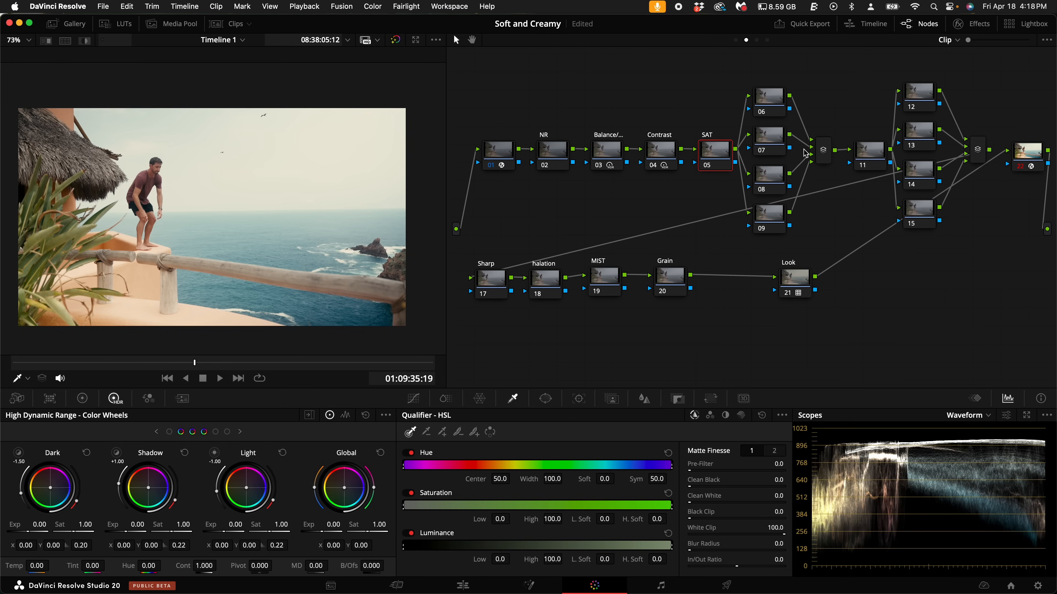
{"action": "right_click", "coordinate": [725, 158]}
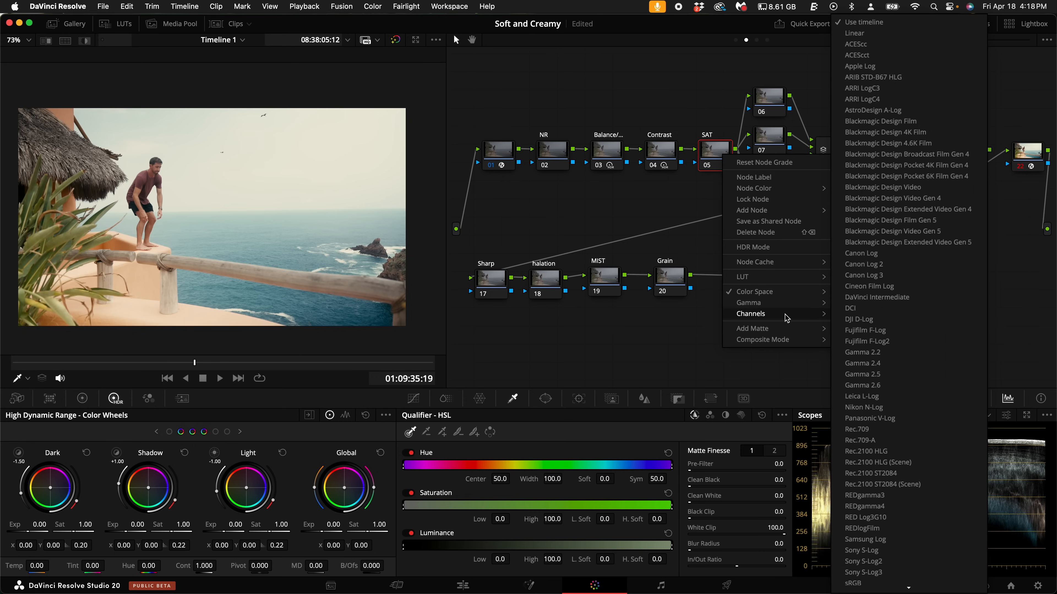
{"action": "mouse_move", "coordinate": [786, 315]}
{"action": "left_click", "coordinate": [872, 316]}
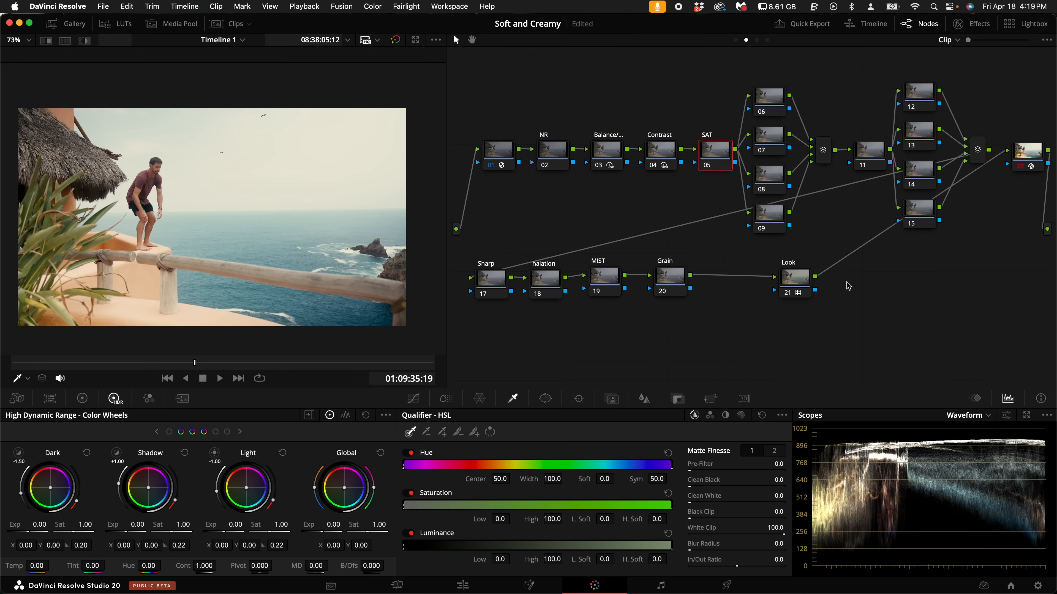
{"action": "right_click", "coordinate": [720, 152]}
{"action": "mouse_move", "coordinate": [773, 311]}
{"action": "left_click", "coordinate": [857, 332]}
- Try a primaries gain of 1.57 on the SAT node and reset the gain
{"action": "left_click", "coordinate": [82, 399]}
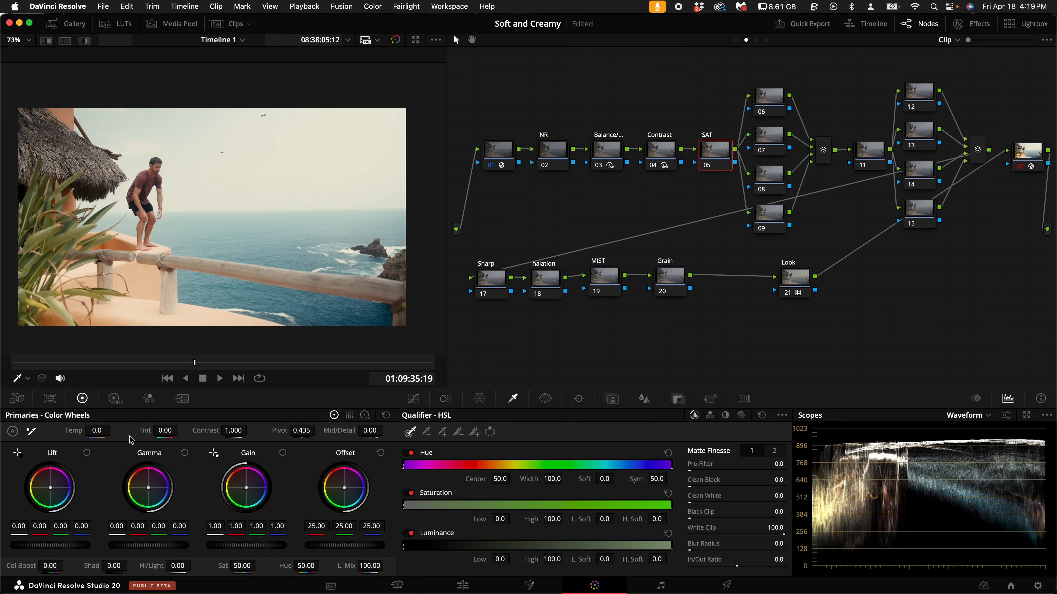
{"action": "left_click_drag", "start_coordinate": [241, 550], "coordinate": [496, 571]}
{"action": "left_click_drag", "start_coordinate": [550, 576], "coordinate": [522, 574]}
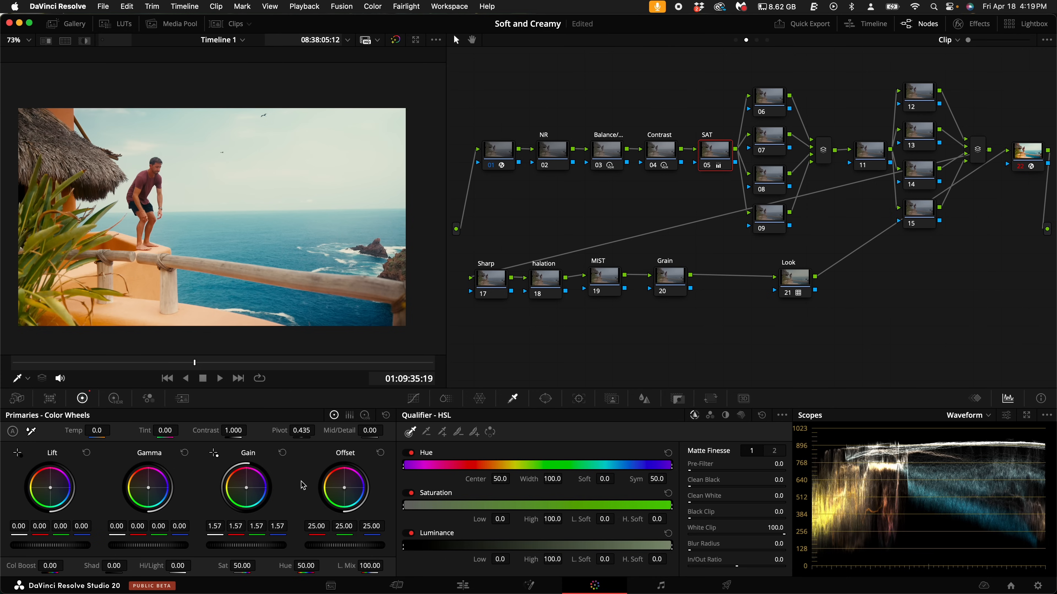
{"action": "left_click", "coordinate": [282, 454]}
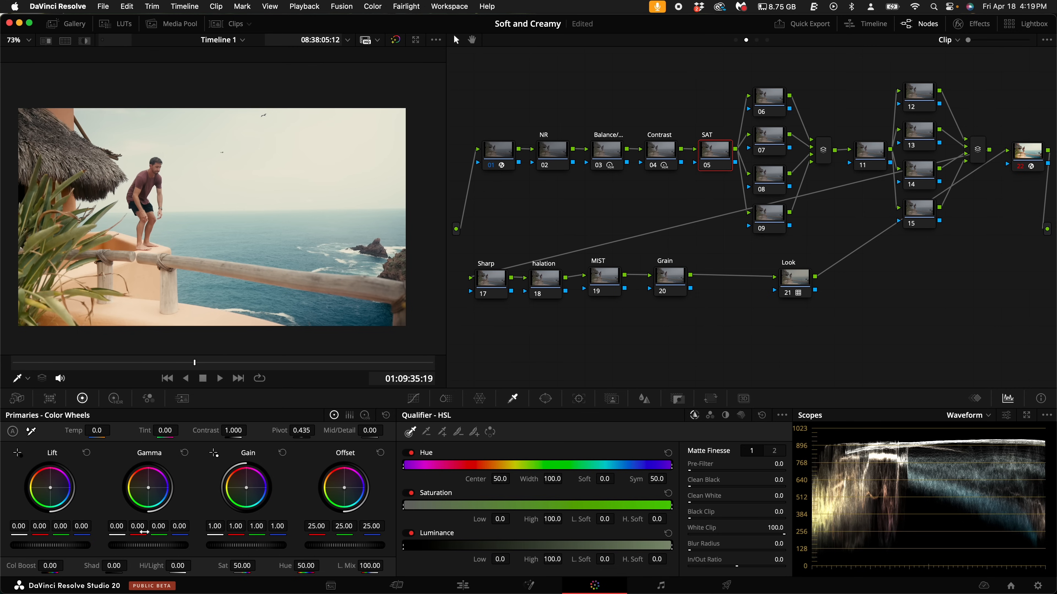
- Set the SAT node's gamma to 0.07 and lower its gain to about 0.85, judging saturation on the vectorscope
{"action": "left_click_drag", "start_coordinate": [144, 548], "coordinate": [404, 546]}
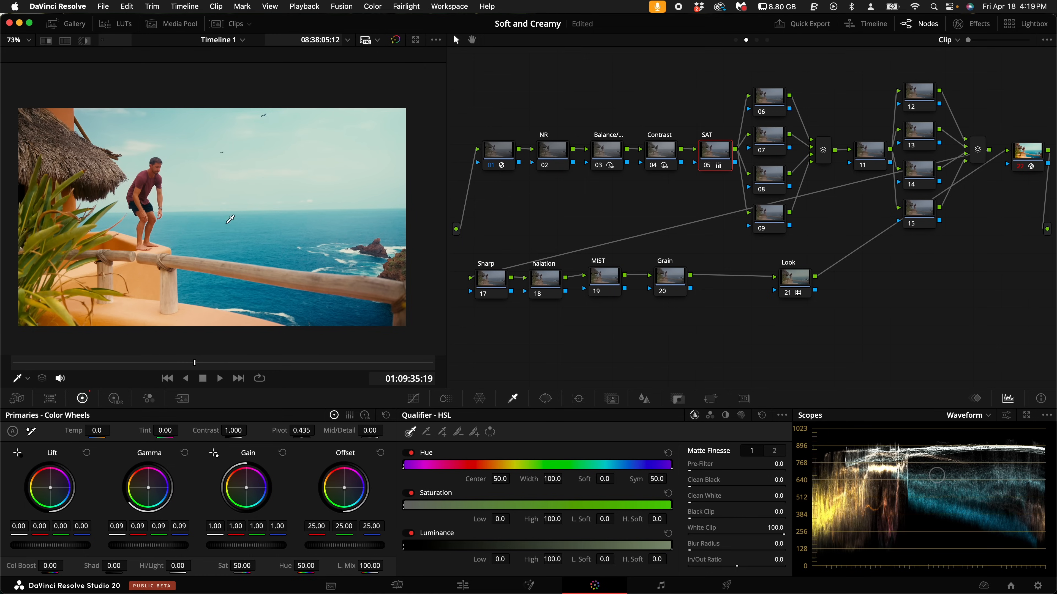
{"action": "left_click", "coordinate": [979, 415]}
{"action": "left_click", "coordinate": [985, 453]}
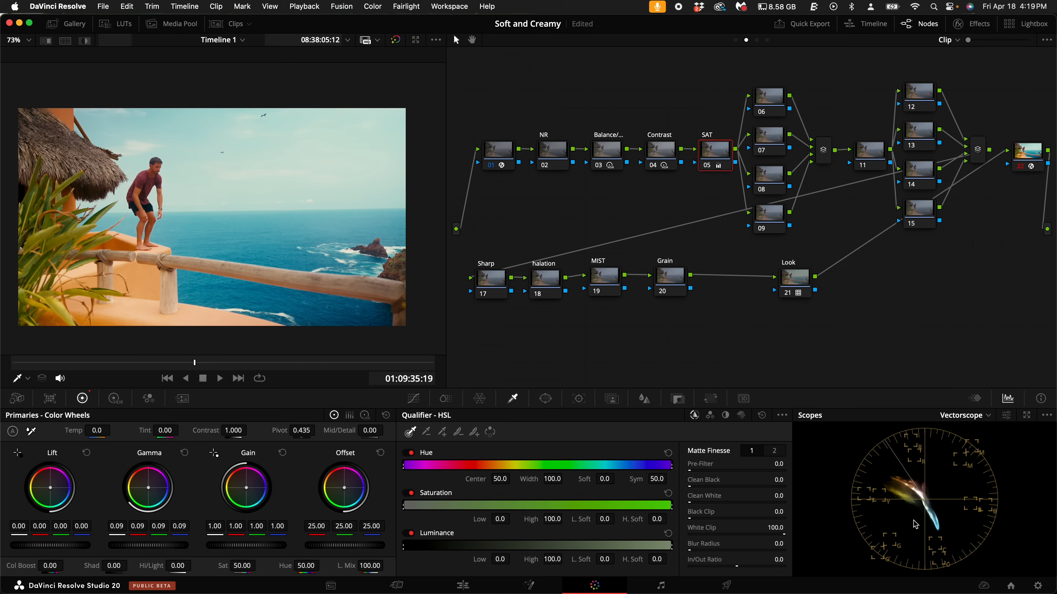
{"action": "key", "text": "super+z"}
{"action": "left_click_drag", "start_coordinate": [265, 549], "coordinate": [116, 534]}
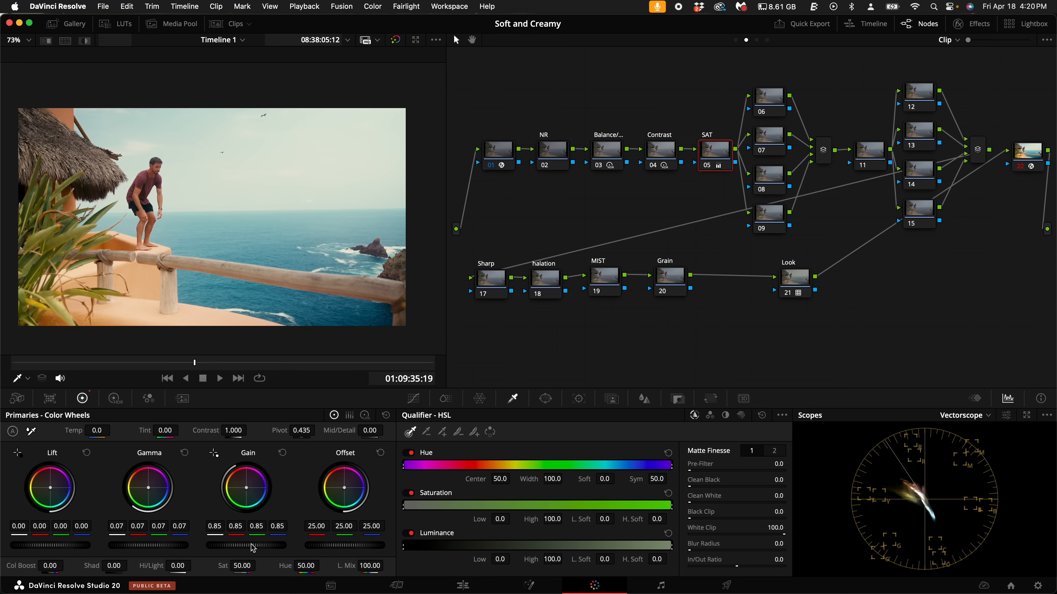
{"action": "left_click_drag", "start_coordinate": [250, 546], "coordinate": [231, 549]}
- Move the Look node farther away from the Grain node and switch the scopes back to Waveform
{"action": "left_click", "coordinate": [790, 279]}
{"action": "left_click_drag", "start_coordinate": [790, 288], "coordinate": [838, 289]}
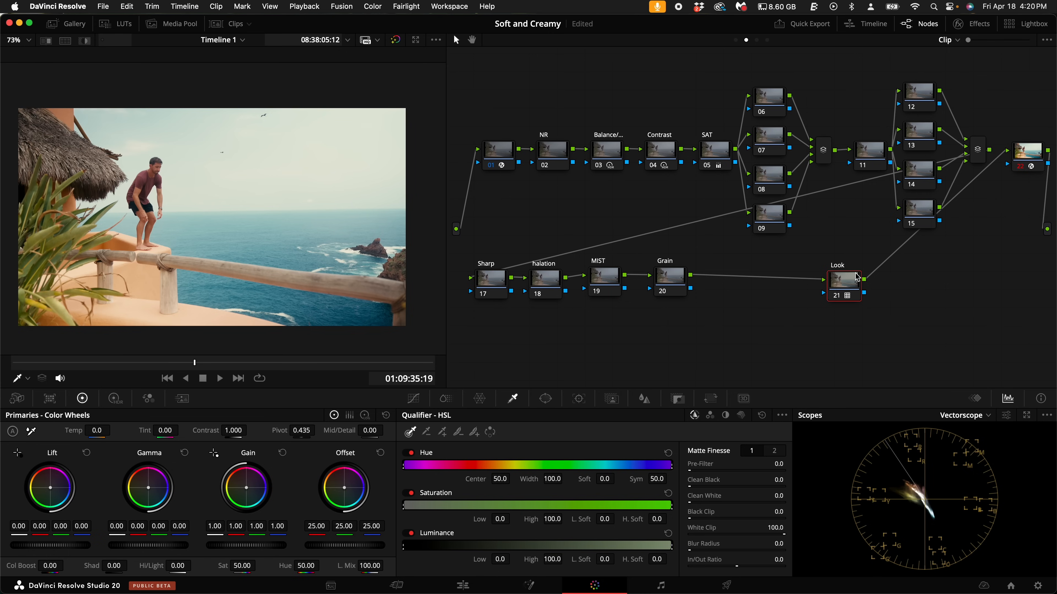
{"action": "mouse_move", "coordinate": [846, 284]}
{"action": "left_click", "coordinate": [665, 155]}
{"action": "left_click", "coordinate": [966, 417]}
{"action": "left_click", "coordinate": [981, 442]}
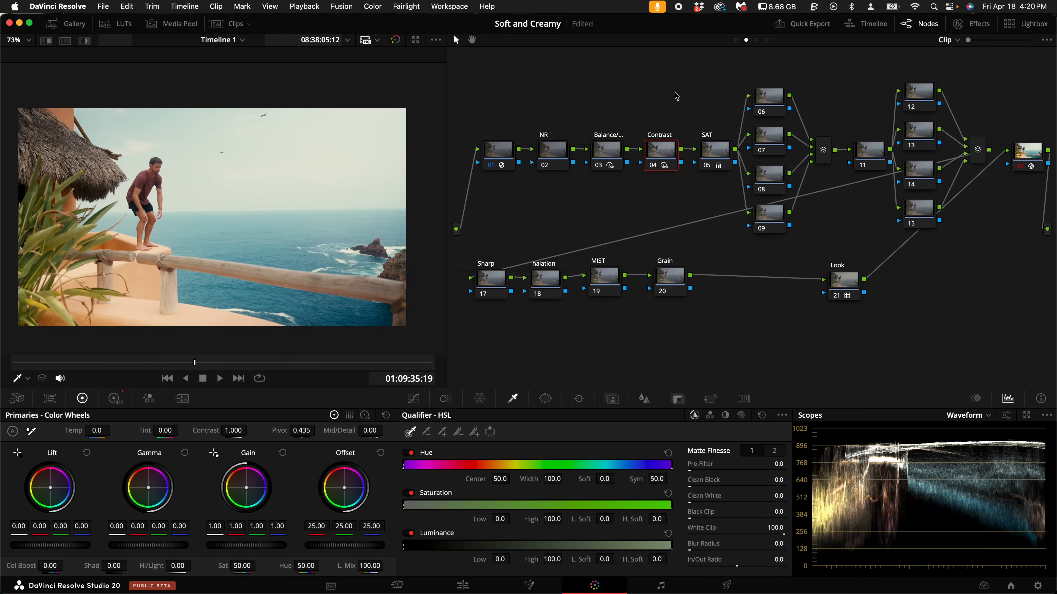
- Label node 06, the uppermost of the first parallel group, as Highlights
{"action": "left_click_drag", "start_coordinate": [768, 77], "coordinate": [776, 249]}
{"action": "left_click", "coordinate": [768, 102]}
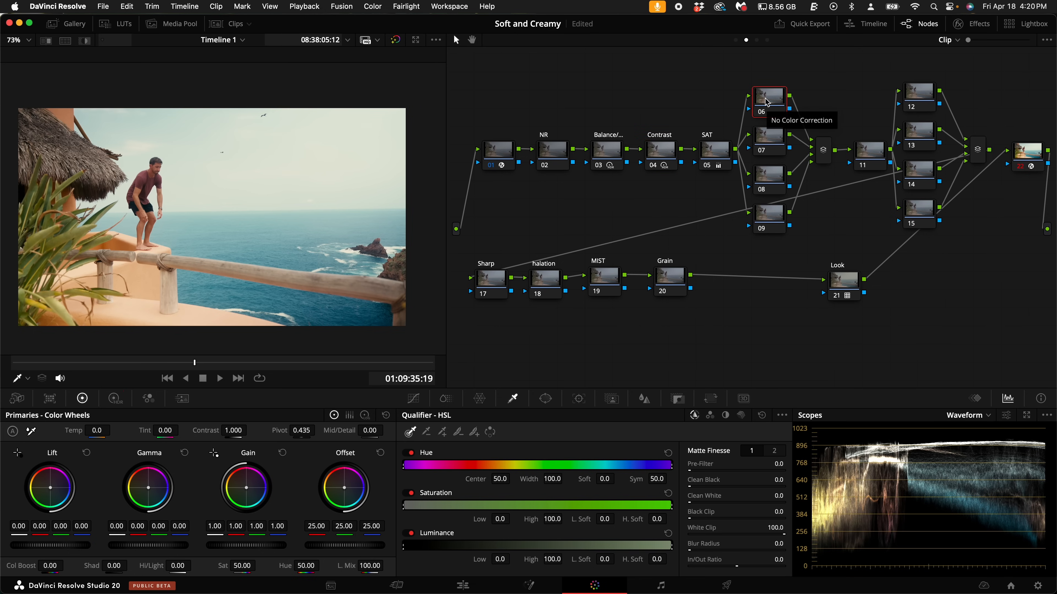
{"action": "left_click_drag", "start_coordinate": [716, 112], "coordinate": [498, 183]}
{"action": "right_click", "coordinate": [777, 100]}
{"action": "left_click", "coordinate": [793, 121]}
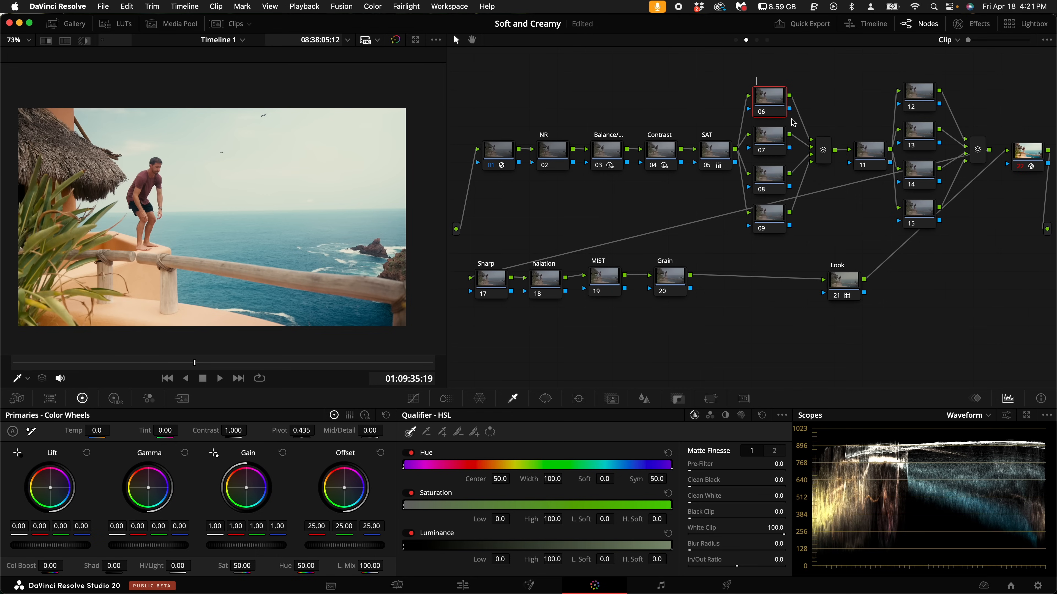
{"action": "type", "text": "Highlights"}
- Label node 07 in the first parallel group as Warper
{"action": "right_click", "coordinate": [775, 141]}
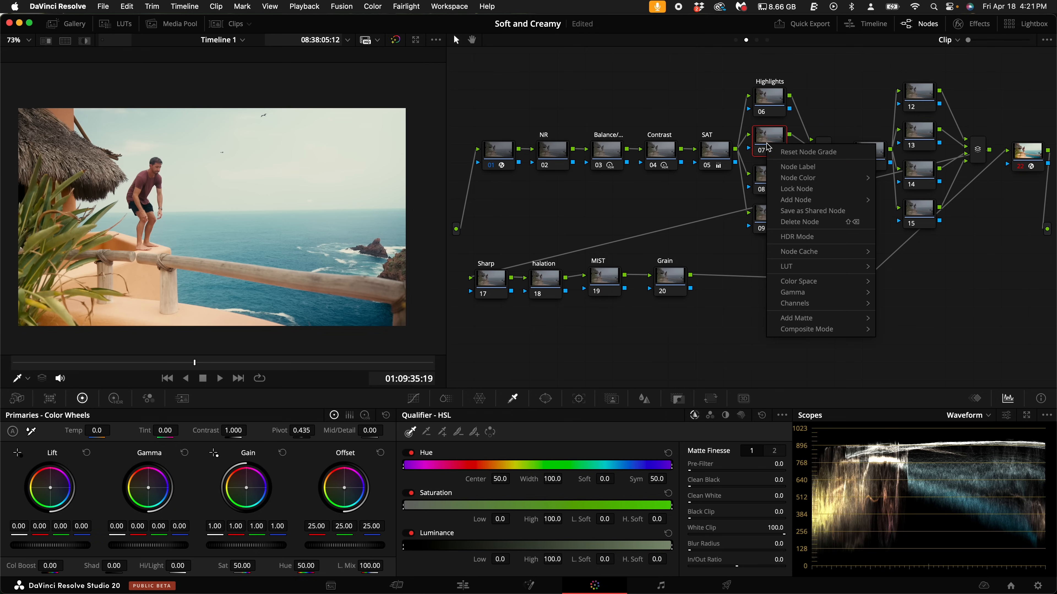
{"action": "left_click", "coordinate": [800, 171]}
{"action": "type", "text": "C"}
{"action": "key", "text": "BackSpace"}
{"action": "type", "text": "Warper"}
- Label node 08 as Curves and node 09 as Slicer
{"action": "right_click", "coordinate": [774, 179]}
{"action": "left_click", "coordinate": [843, 195]}
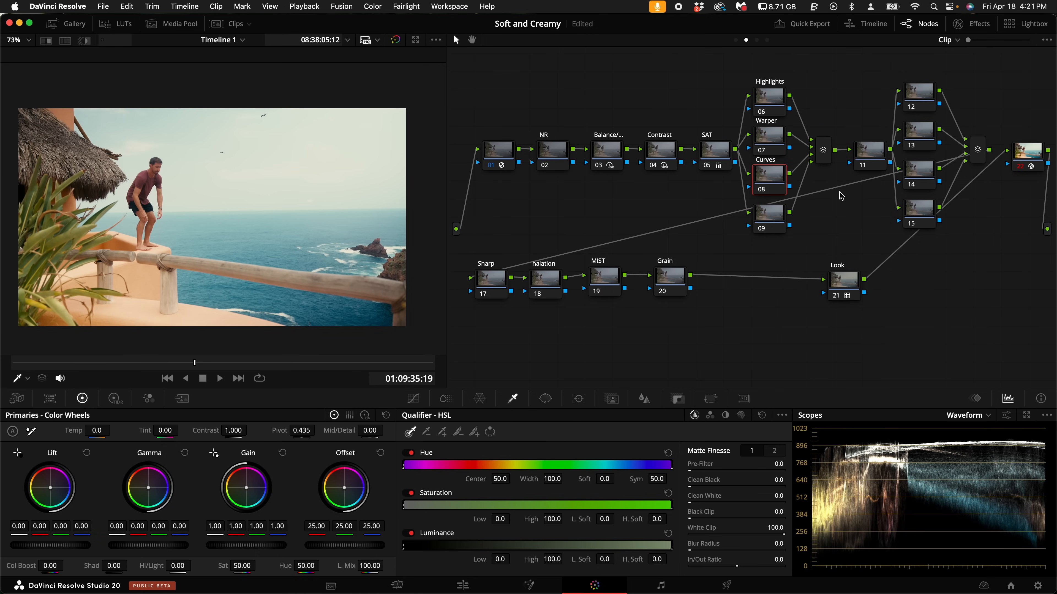
{"action": "right_click", "coordinate": [778, 217]}
{"action": "left_click", "coordinate": [799, 241]}
{"action": "type", "text": "Slicer"}
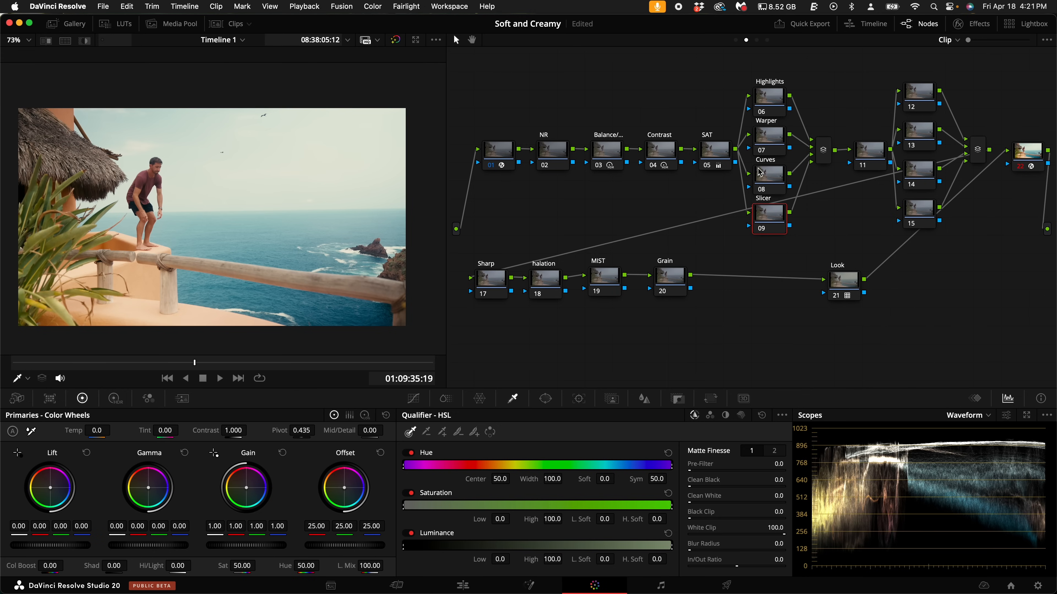
- Set the primaries pivot to 1.000 and contrast to 1.102 on the Highlights node, and save the project
{"action": "left_click", "coordinate": [769, 108]}
{"action": "left_click", "coordinate": [775, 142]}
{"action": "left_click", "coordinate": [777, 100]}
{"action": "left_click_drag", "start_coordinate": [296, 433], "coordinate": [615, 470]}
{"action": "key", "text": "super+s"}
{"action": "left_click_drag", "start_coordinate": [239, 431], "coordinate": [263, 442]}
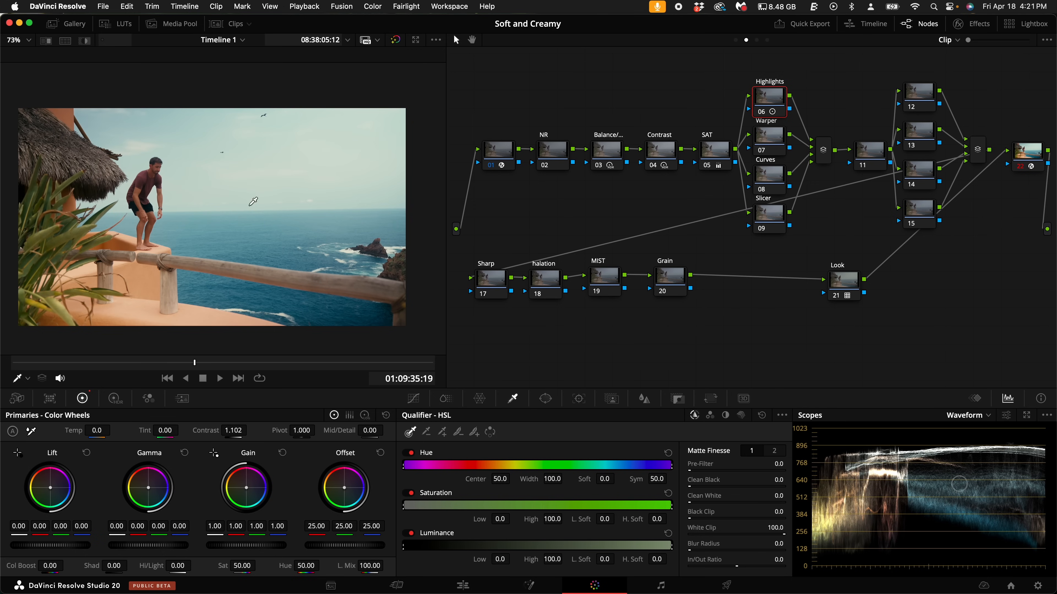
- Add a Chroma Warp stroke on the Warper node by sampling the ocean blue and shifting it toward cyan
{"action": "left_click", "coordinate": [770, 137]}
{"action": "left_click", "coordinate": [479, 399]}
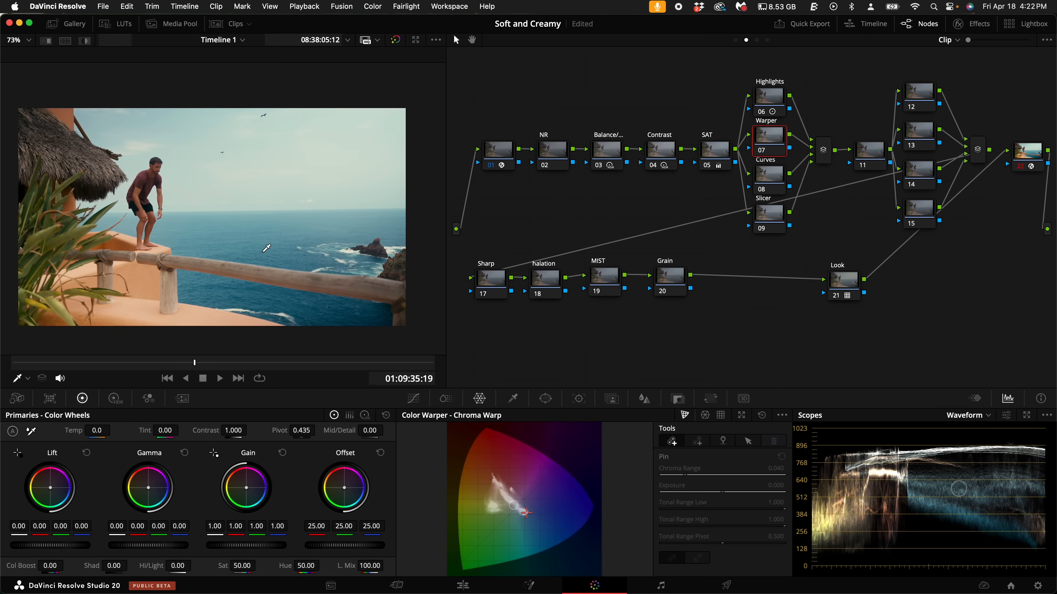
{"action": "left_click", "coordinate": [275, 255]}
{"action": "mouse_move", "coordinate": [275, 255]}
{"action": "left_mouse_down"}
{"action": "mouse_move", "coordinate": [287, 263]}
{"action": "mouse_move", "coordinate": [255, 290]}
{"action": "left_mouse_up"}
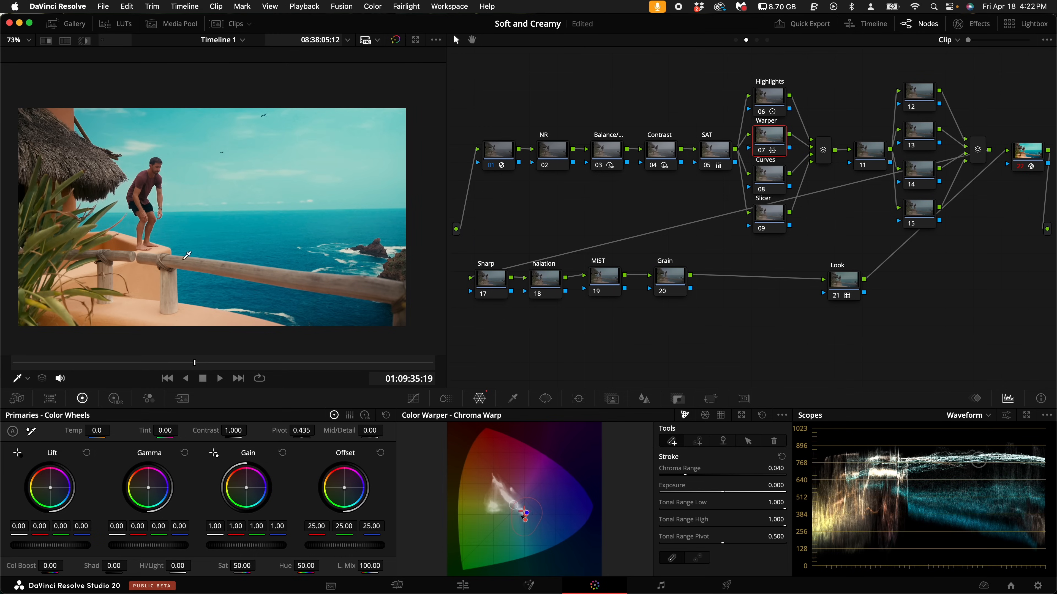
- Switch the scopes to Vectorscope and reduce the ocean's Chroma Warp shift by bringing the stroke's ends close together
{"action": "left_click", "coordinate": [966, 416]}
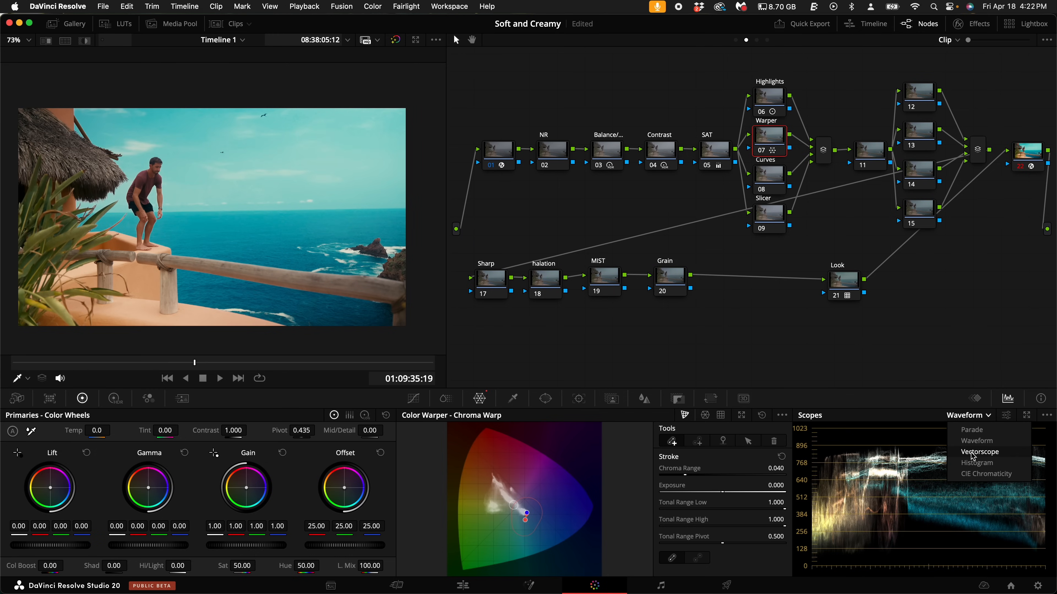
{"action": "left_click", "coordinate": [972, 453]}
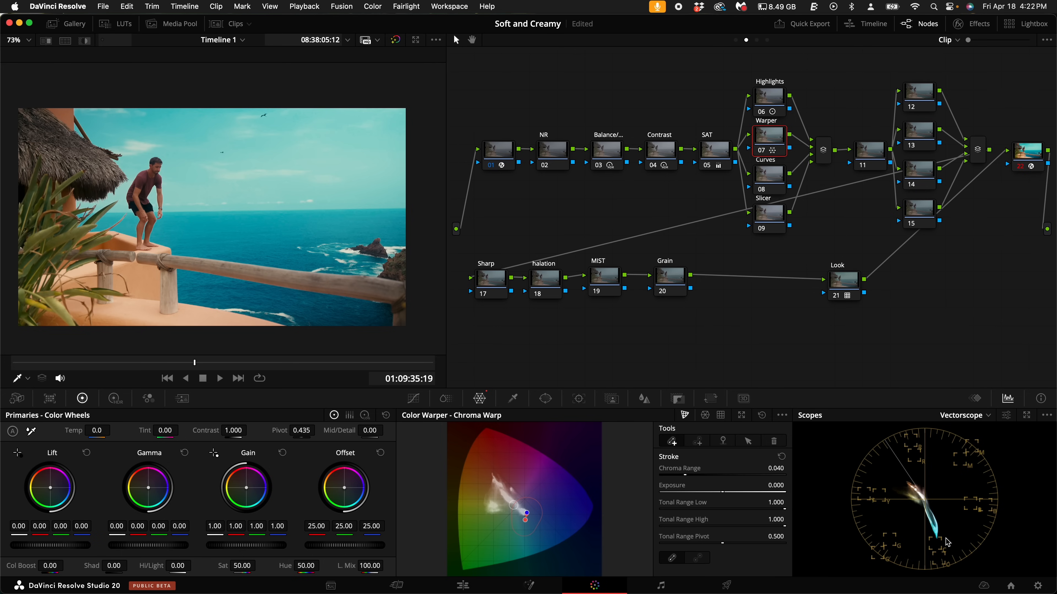
{"action": "left_click_drag", "start_coordinate": [528, 524], "coordinate": [523, 514]}
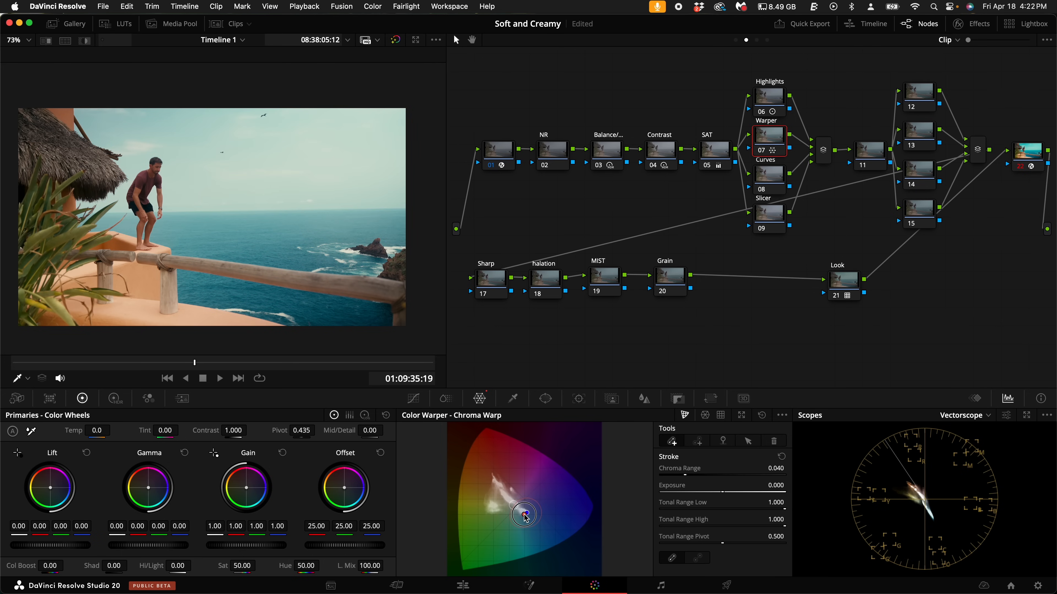
- Look at the Custom and Hue Vs Hue curves available for the Curves node
{"action": "key", "text": "alt+shift+apostrophe"}
{"action": "left_click", "coordinate": [415, 399]}
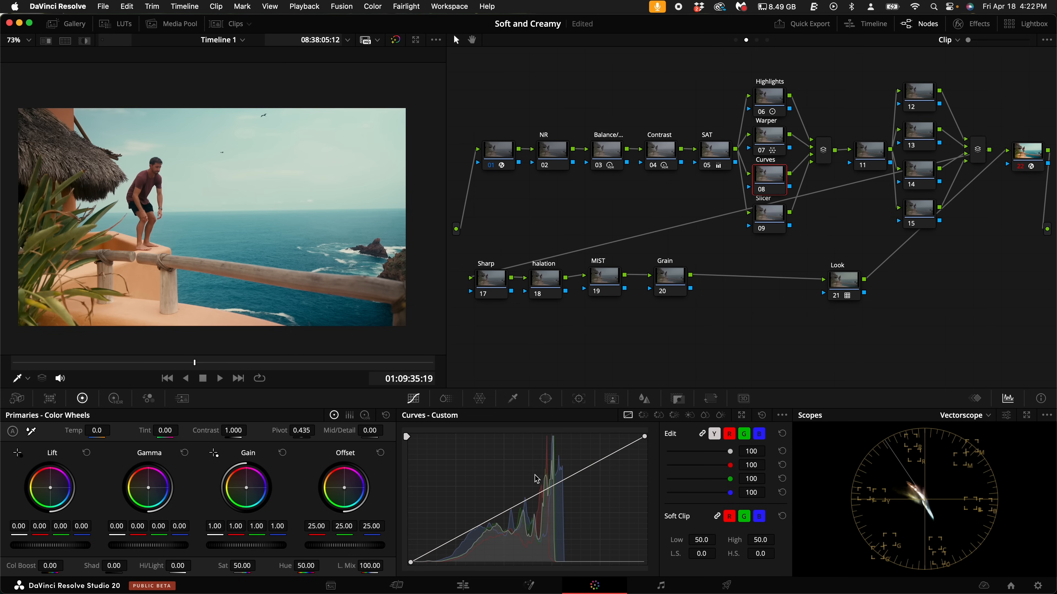
{"action": "left_click", "coordinate": [643, 419]}
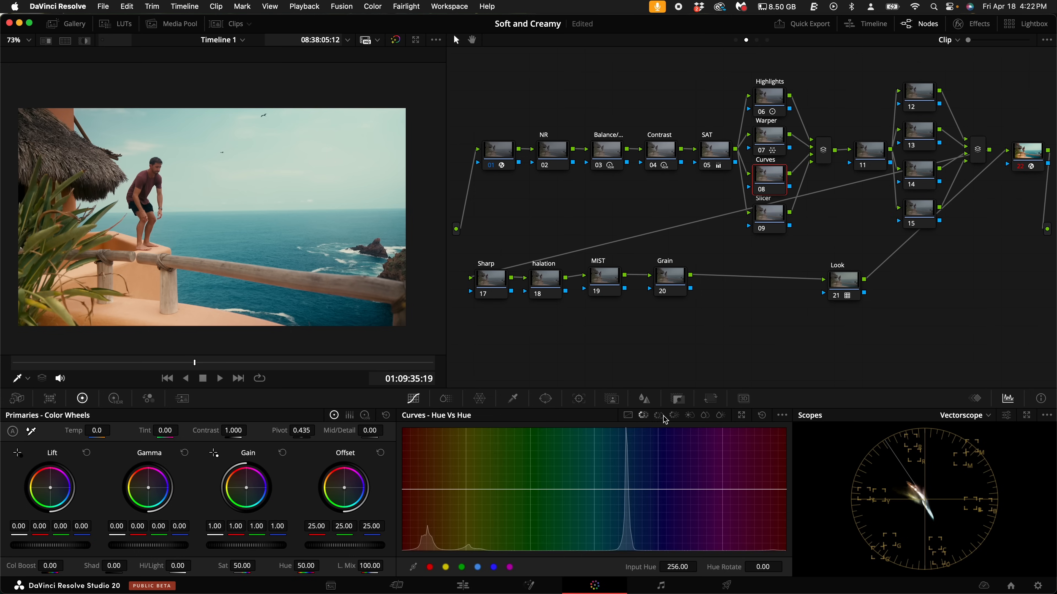
{"action": "left_click", "coordinate": [627, 415]}
- Try a skin saturation adjustment in ColorSlice on the Slicer node and undo it
{"action": "left_click_drag", "start_coordinate": [776, 213], "coordinate": [775, 216]}
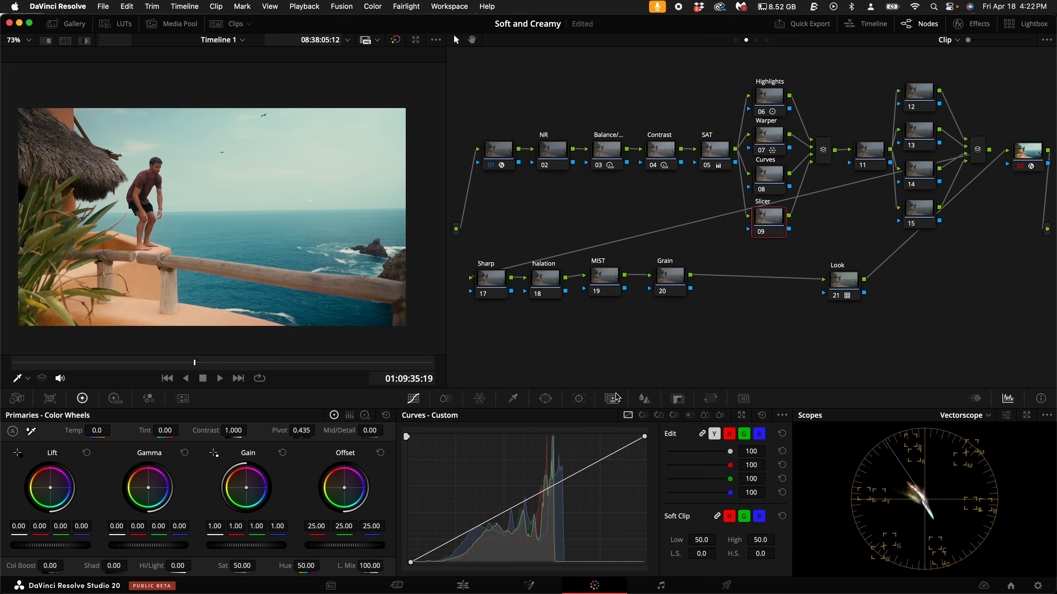
{"action": "left_click", "coordinate": [448, 404]}
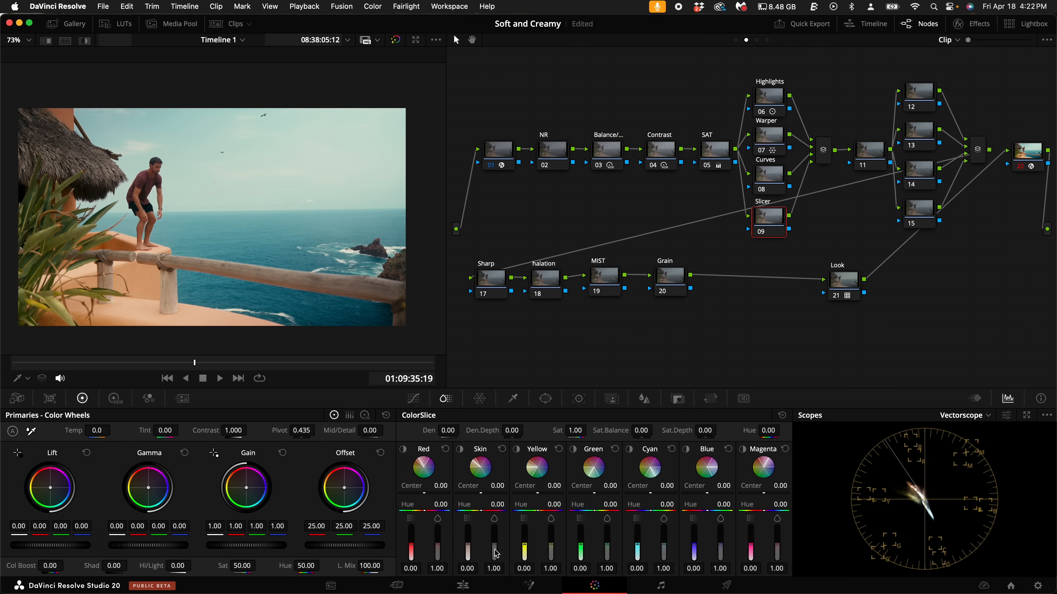
{"action": "left_click_drag", "start_coordinate": [496, 552], "coordinate": [464, 560]}
{"action": "key", "text": "super+z"}
{"action": "key", "text": "super+z"}
- Move node 11 slightly closer to the first parallel mixer and label node 12 as Vignette
{"action": "mouse_move", "coordinate": [872, 150]}
{"action": "left_mouse_down"}
{"action": "mouse_move", "coordinate": [866, 143]}
{"action": "mouse_move", "coordinate": [869, 152]}
{"action": "left_mouse_up"}
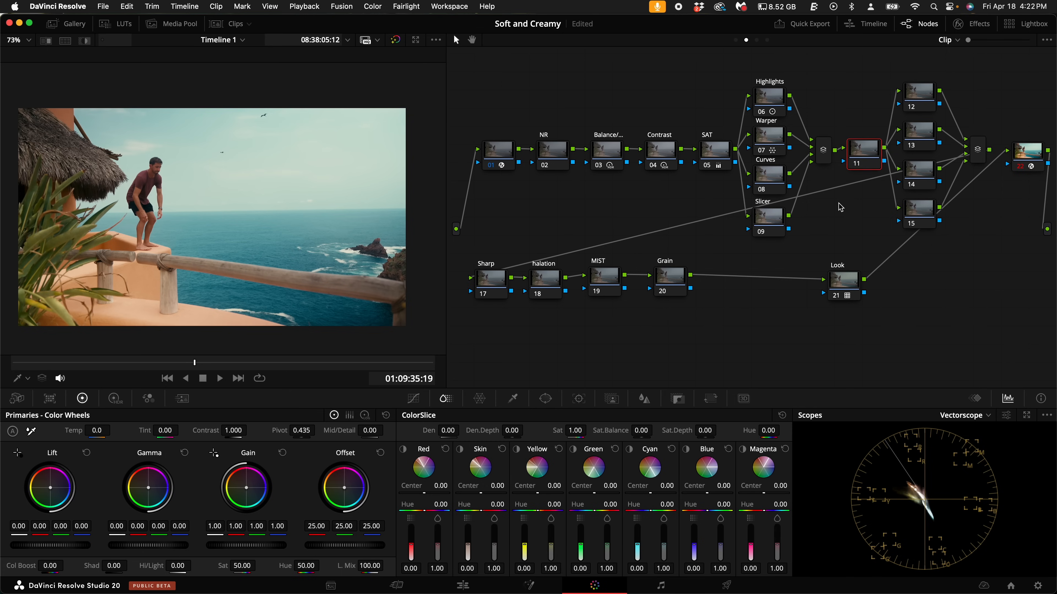
{"action": "left_click", "coordinate": [936, 95]}
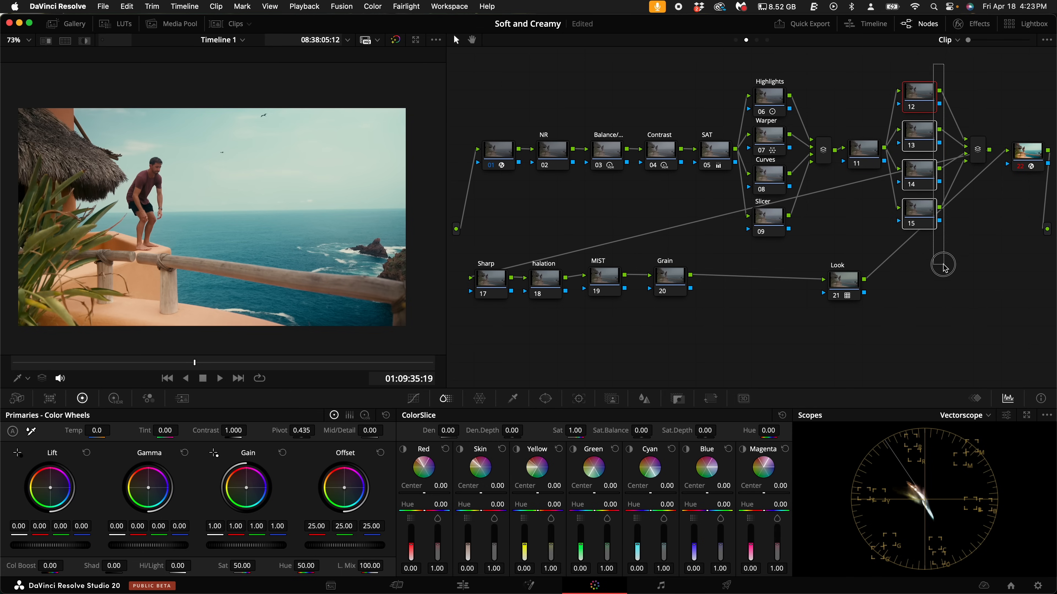
{"action": "right_click", "coordinate": [920, 107]}
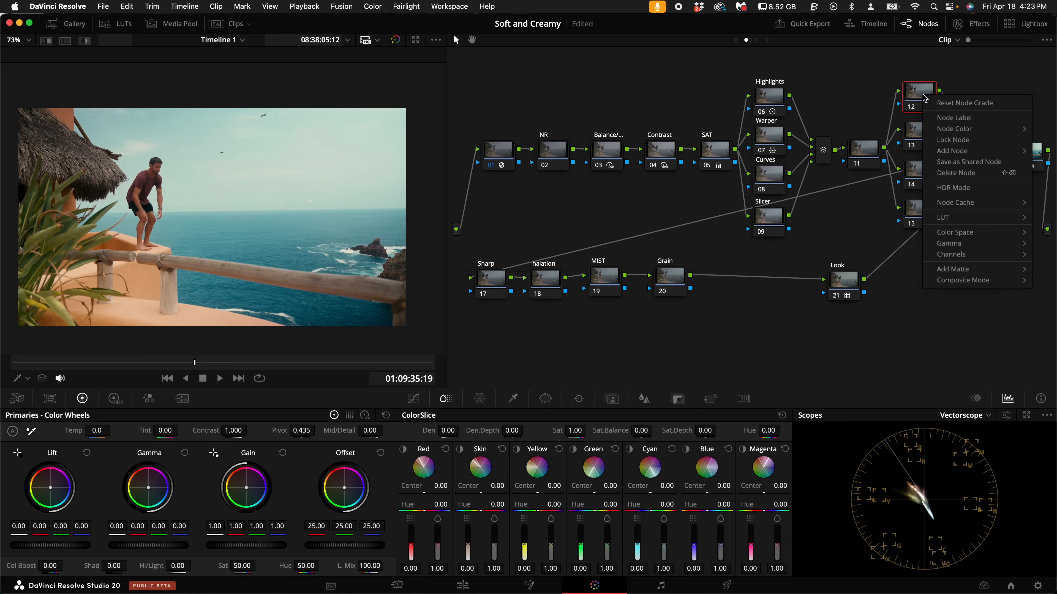
{"action": "left_click", "coordinate": [946, 120]}
{"action": "type", "text": "Vignette"}
- Label node 13 in the second parallel group as Left Gra
{"action": "right_click", "coordinate": [933, 136]}
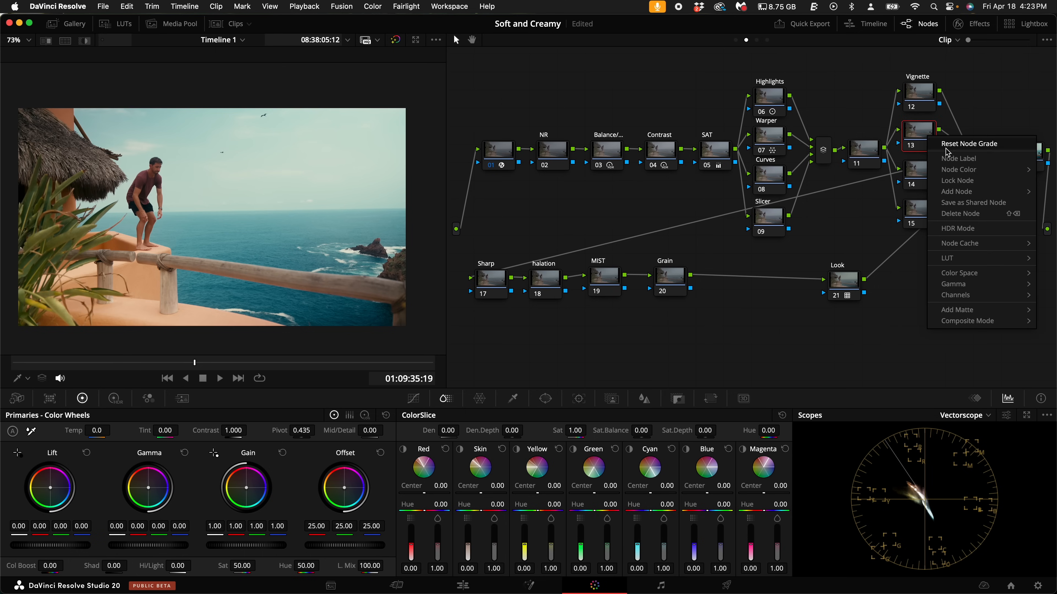
{"action": "left_click", "coordinate": [949, 156]}
{"action": "type", "text": "Left Gra"}
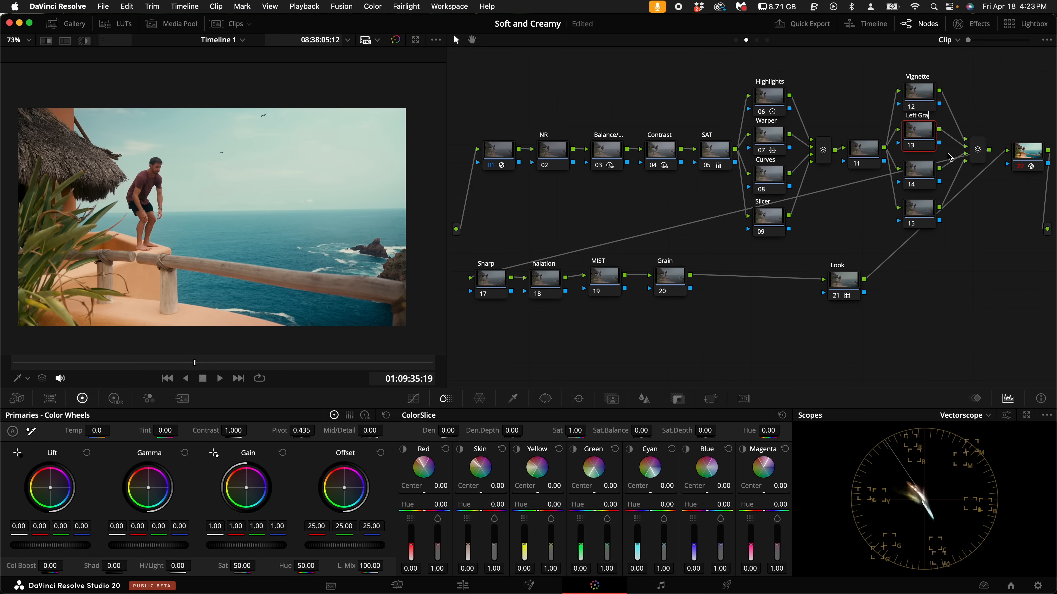
{"action": "key", "text": "Return"}
- Label node 14 in the second parallel group as Right Grad
{"action": "left_click", "coordinate": [932, 179]}
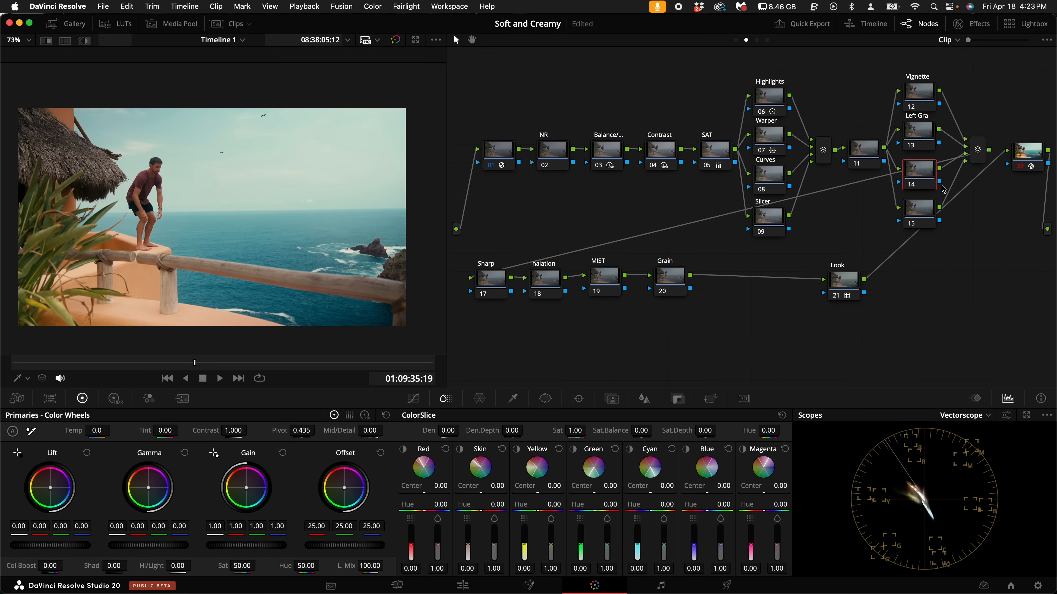
{"action": "type", "text": "Right Grad"}
{"action": "key", "text": "Return"}
- Label node 15 in the second parallel group as Up Grad
{"action": "left_click", "coordinate": [932, 210]}
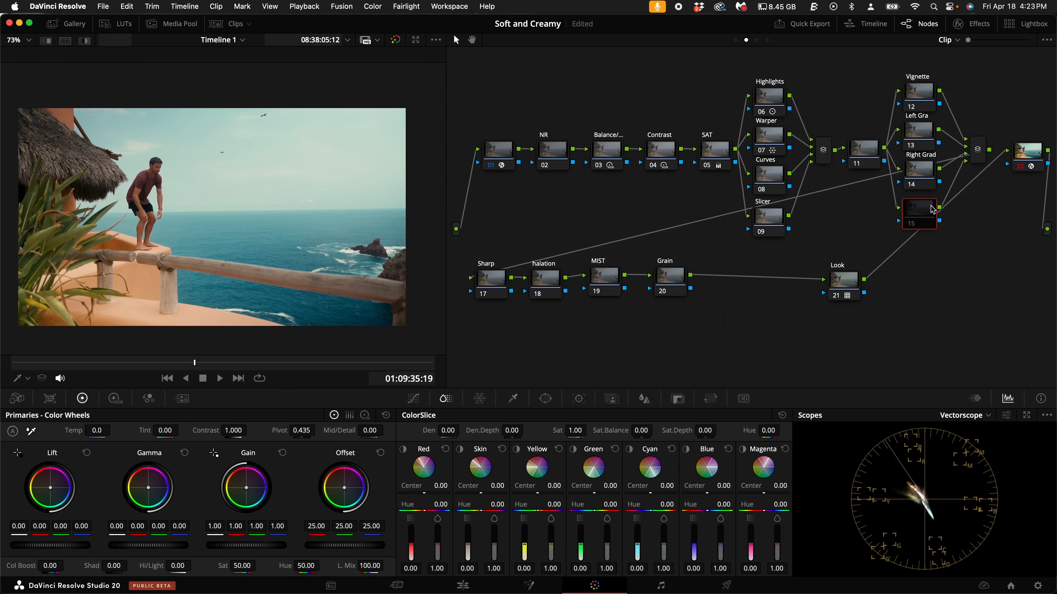
{"action": "right_click", "coordinate": [927, 212]}
{"action": "left_click", "coordinate": [953, 231]}
{"action": "type", "text": "Up Grad"}
{"action": "key", "text": "Return"}
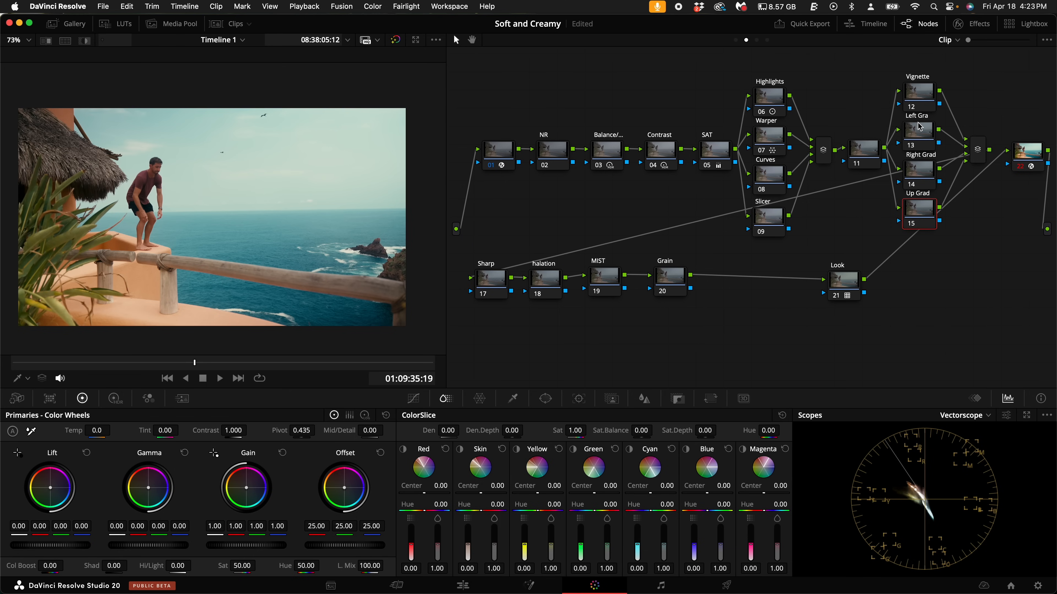
{"action": "left_click_drag", "start_coordinate": [929, 65], "coordinate": [921, 232]}
- Add a circular window to the Vignette node, stretched into an oval reaching the frame edges, with softness about 6.37
{"action": "left_click", "coordinate": [919, 95]}
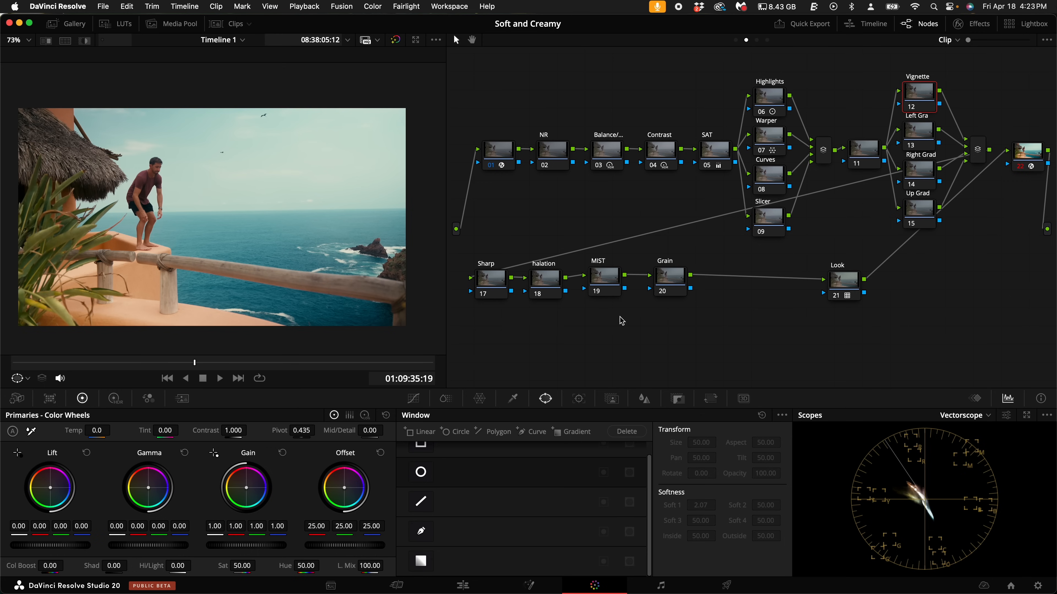
{"action": "left_click", "coordinate": [421, 473]}
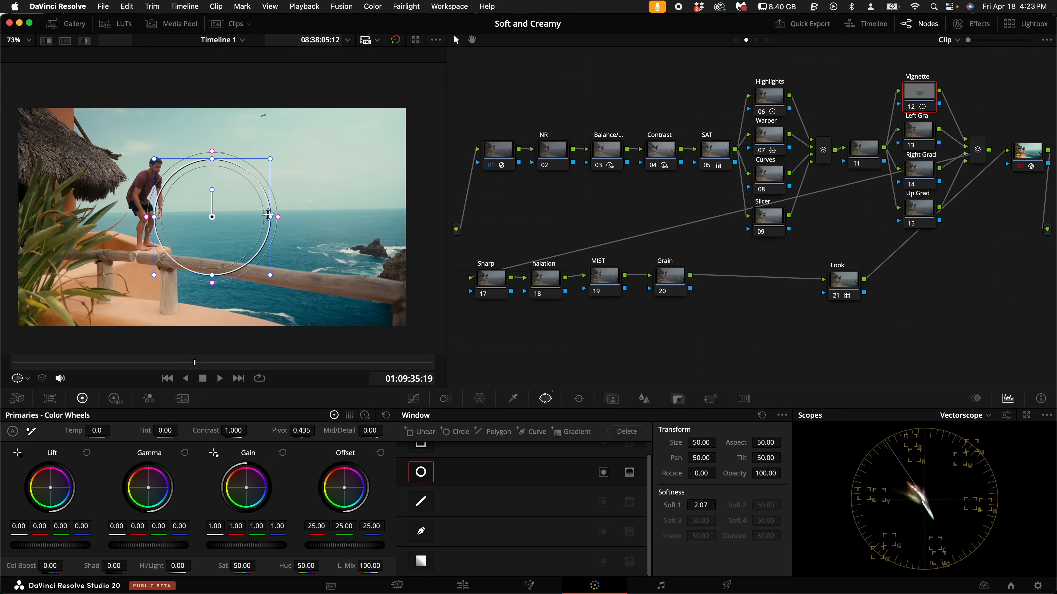
{"action": "left_click_drag", "start_coordinate": [266, 217], "coordinate": [406, 217]}
{"action": "left_click_drag", "start_coordinate": [213, 275], "coordinate": [216, 327]}
{"action": "left_click_drag", "start_coordinate": [432, 218], "coordinate": [463, 240]}
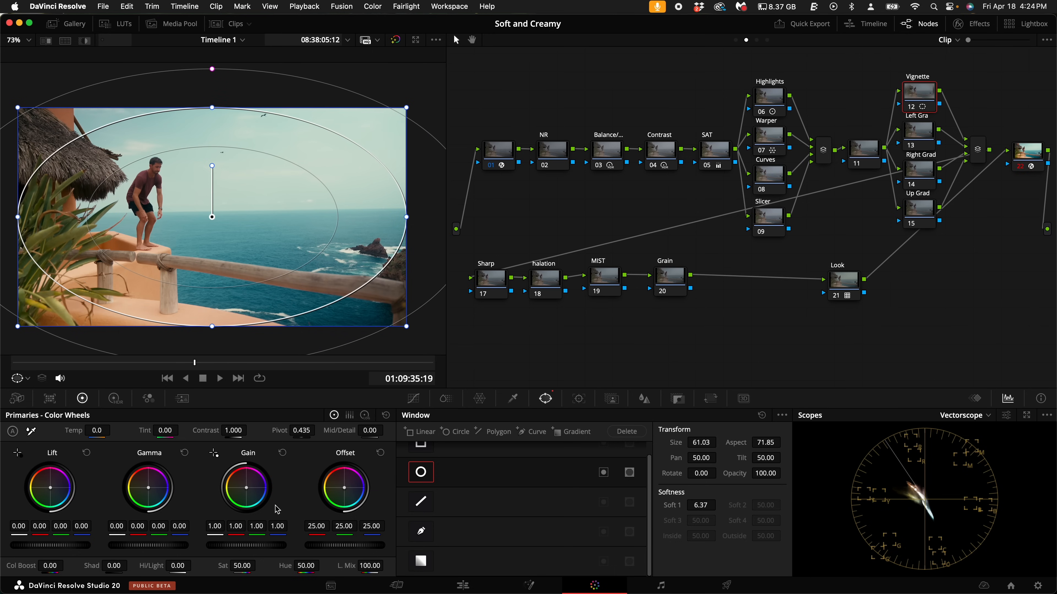
- Set the Vignette node's HDR global exposure to -0.50 and invert its circular window so only the outer area is affected
{"action": "left_click", "coordinate": [115, 399]}
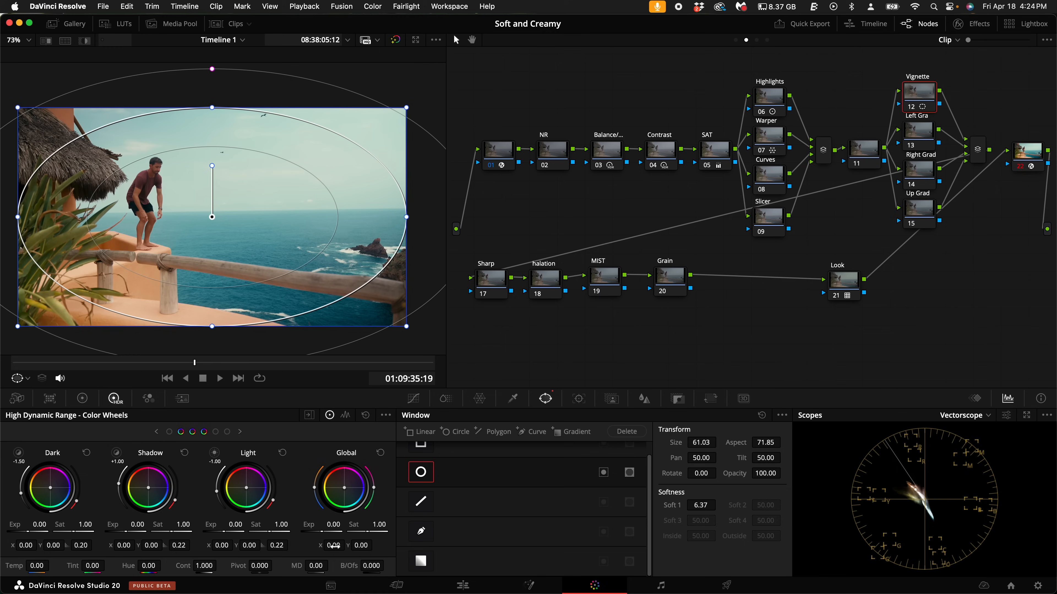
{"action": "left_click_drag", "start_coordinate": [326, 533], "coordinate": [742, 323]}
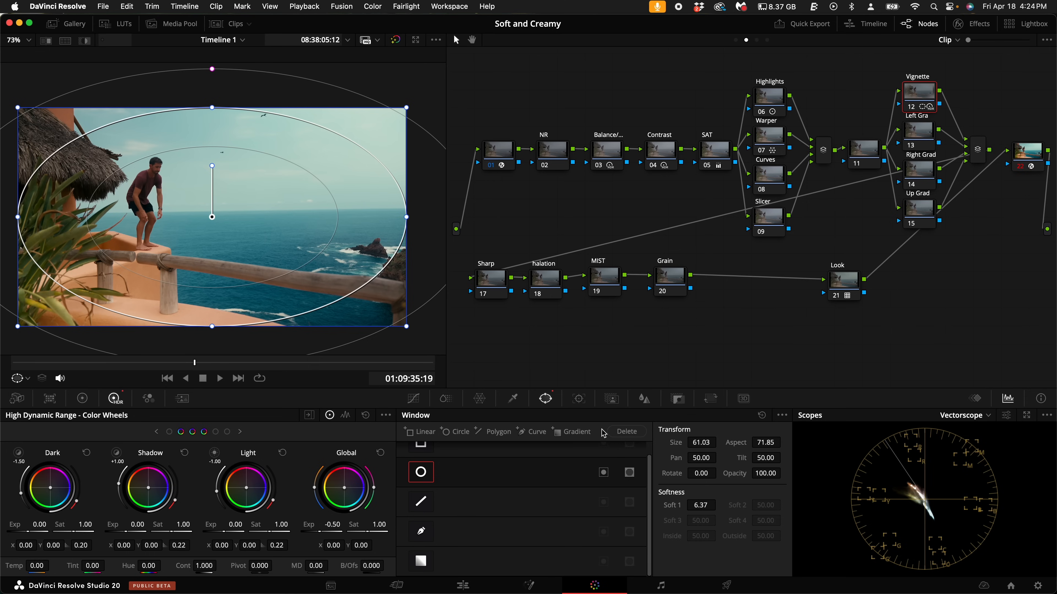
{"action": "left_click", "coordinate": [604, 474]}
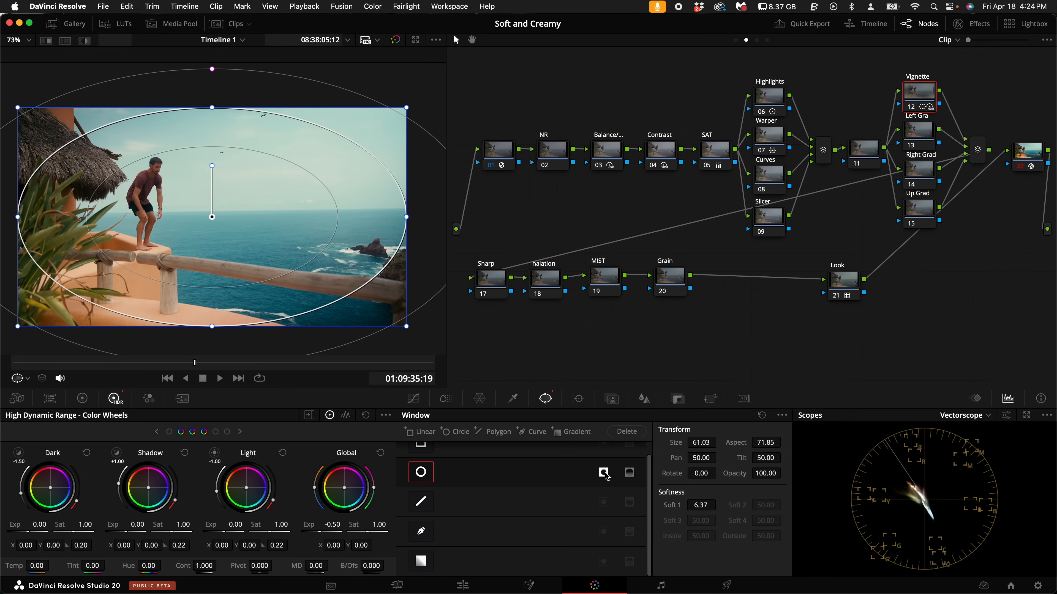
- Toggle the Vignette node off and on to compare the image, and leave the node disabled
{"action": "key", "text": "super+d"}
{"action": "key", "text": "super+d"}
{"action": "key", "text": "super+d"}
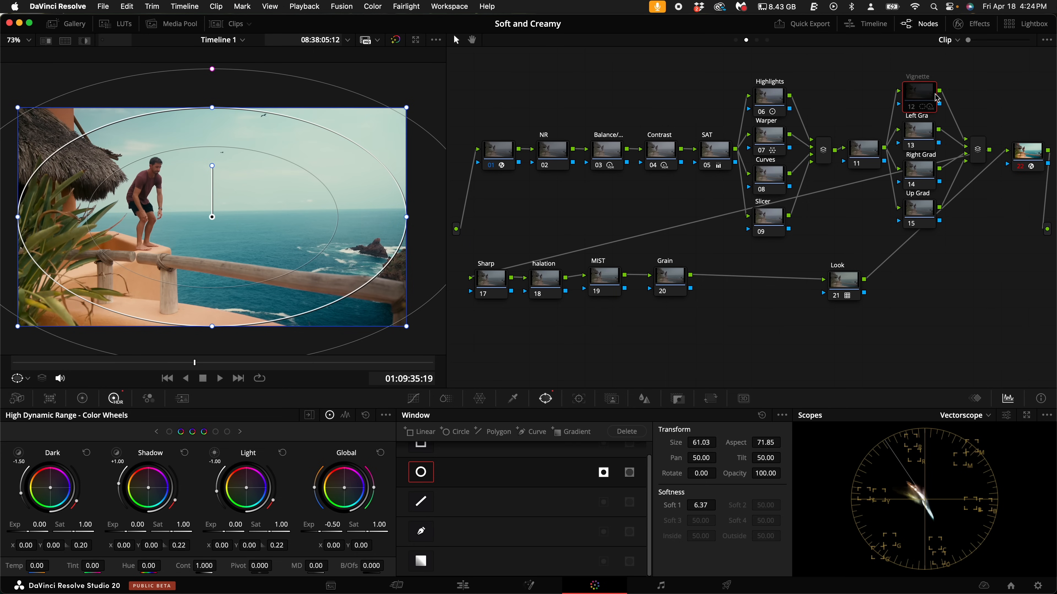
{"action": "key", "text": "super+d"}
{"action": "key", "text": "super+d"}
- On the Left Gra node, add a gradient window from the image's left edge, rotated -90 with softness about 5.67, and set global exposure to -0.50
{"action": "left_click", "coordinate": [932, 123]}
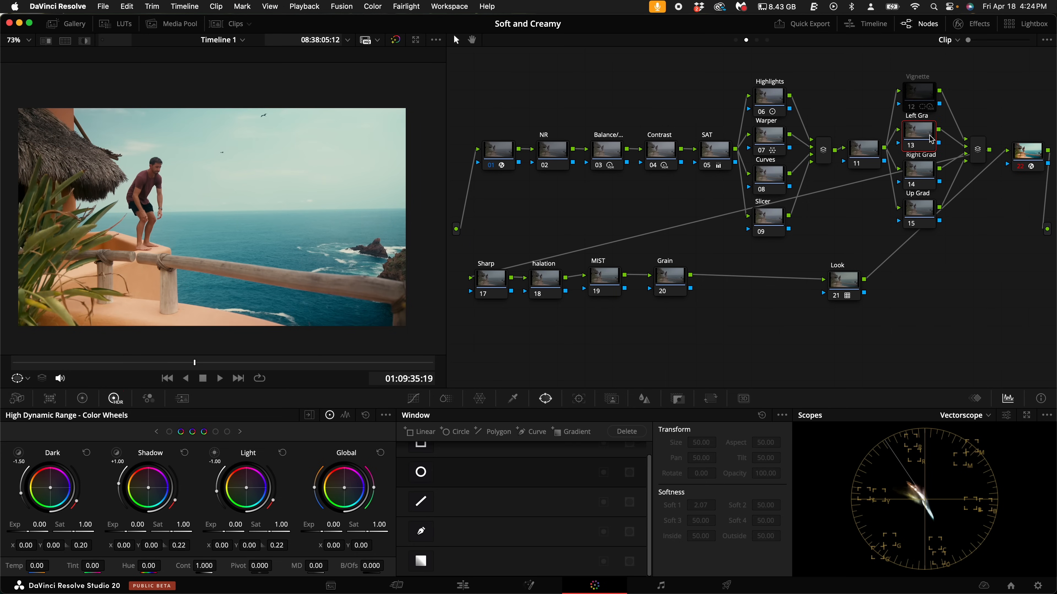
{"action": "left_click", "coordinate": [420, 561]}
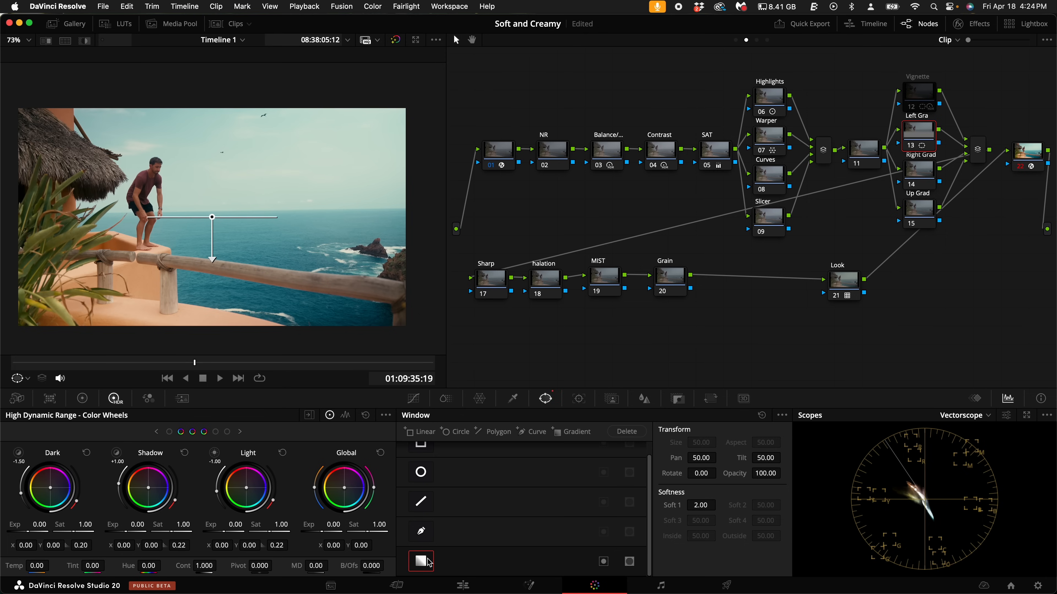
{"action": "left_click_drag", "start_coordinate": [217, 265], "coordinate": [134, 217]}
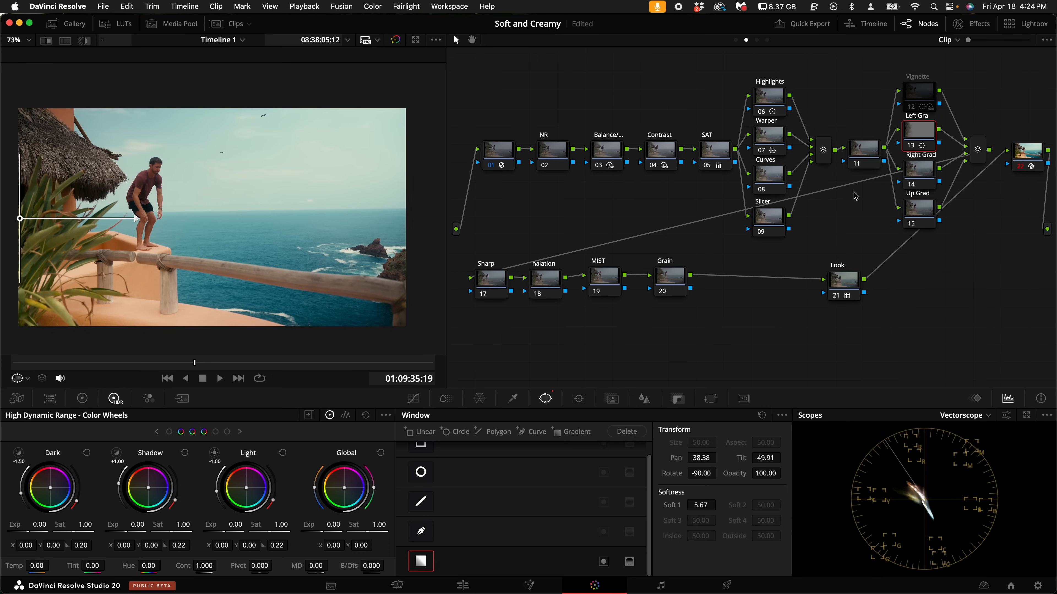
{"action": "left_click_drag", "start_coordinate": [332, 531], "coordinate": [216, 527]}
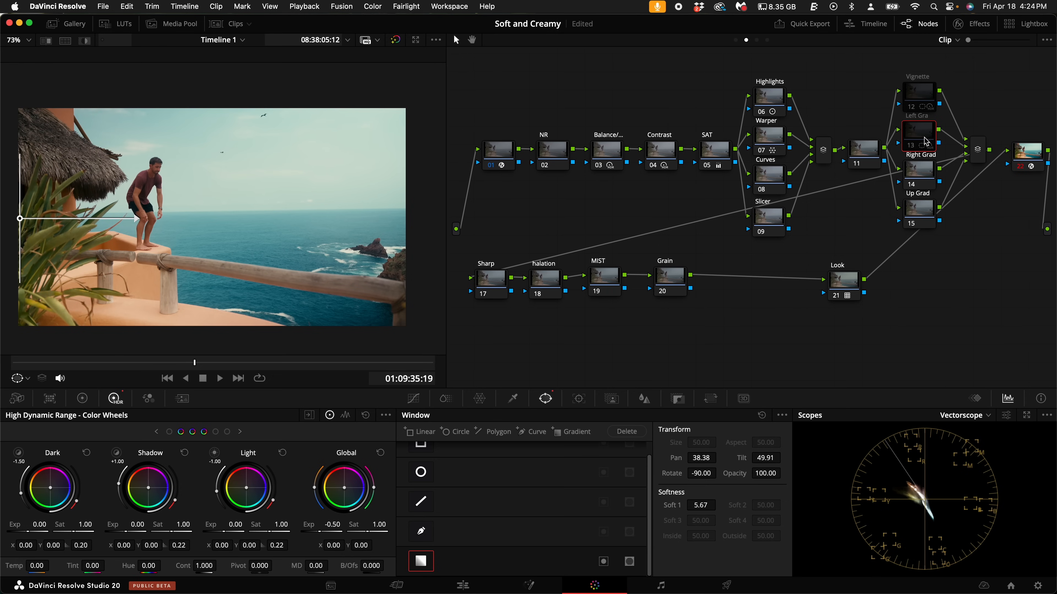
- On Right Grad, add a gradient window from the image's right edge, rotated about 90 with softness about 6.57, and set global exposure to -0.52
{"action": "left_click", "coordinate": [921, 185]}
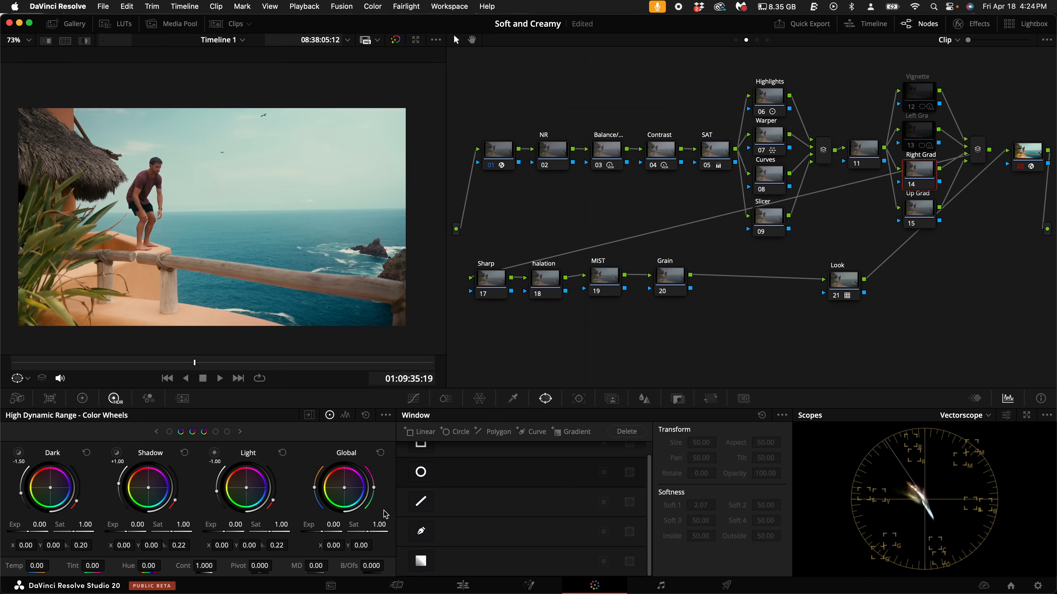
{"action": "left_click", "coordinate": [428, 565]}
{"action": "left_click_drag", "start_coordinate": [210, 261], "coordinate": [125, 216]}
{"action": "left_click_drag", "start_coordinate": [212, 216], "coordinate": [428, 213]}
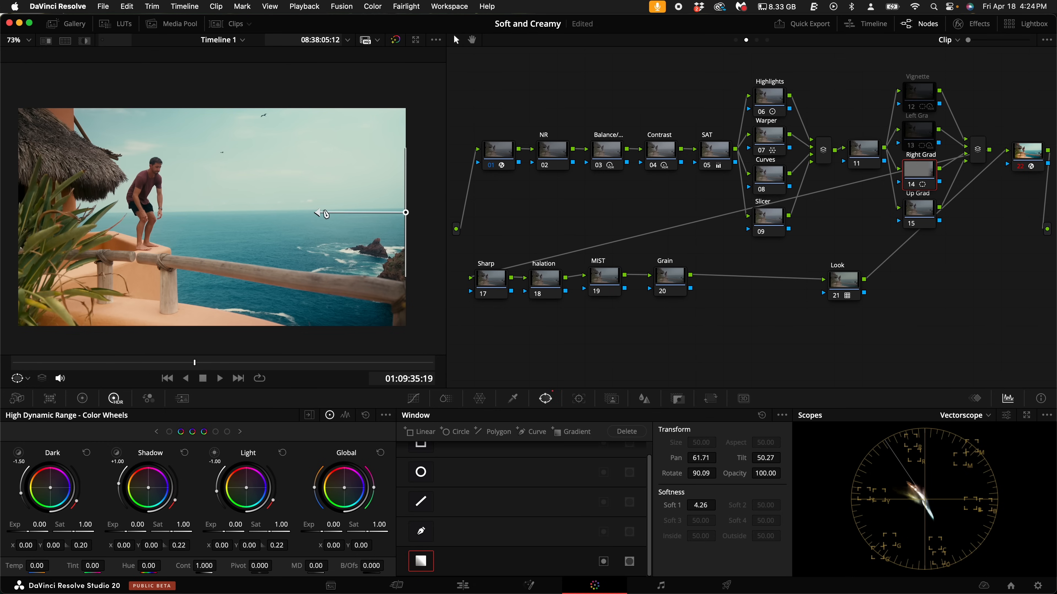
{"action": "left_click_drag", "start_coordinate": [308, 212], "coordinate": [271, 213]}
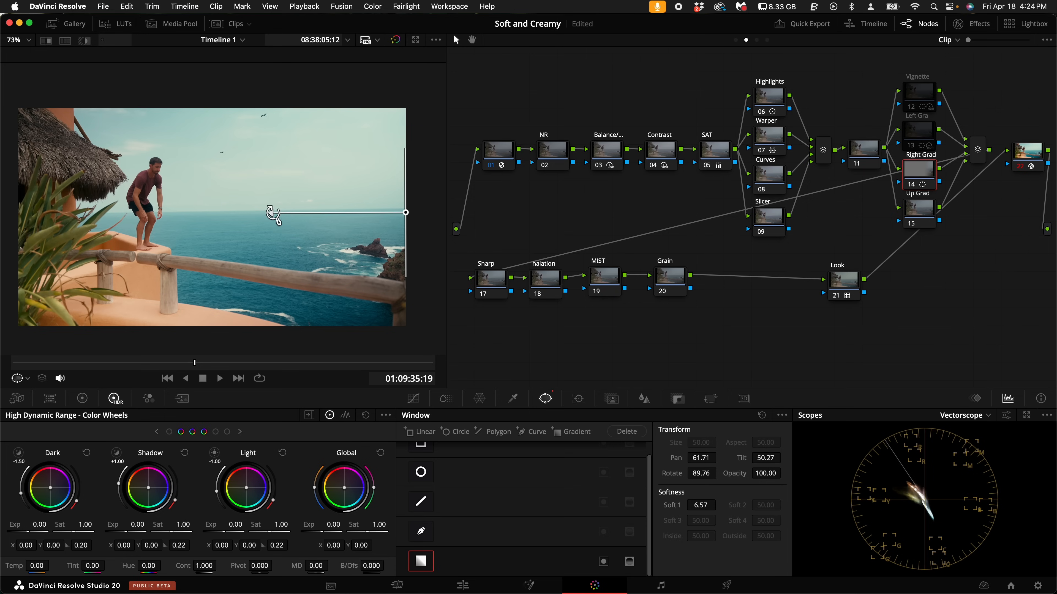
{"action": "mouse_move", "coordinate": [335, 531]}
{"action": "left_mouse_down"}
{"action": "mouse_move", "coordinate": [225, 530]}
{"action": "mouse_move", "coordinate": [335, 531]}
{"action": "left_mouse_up"}
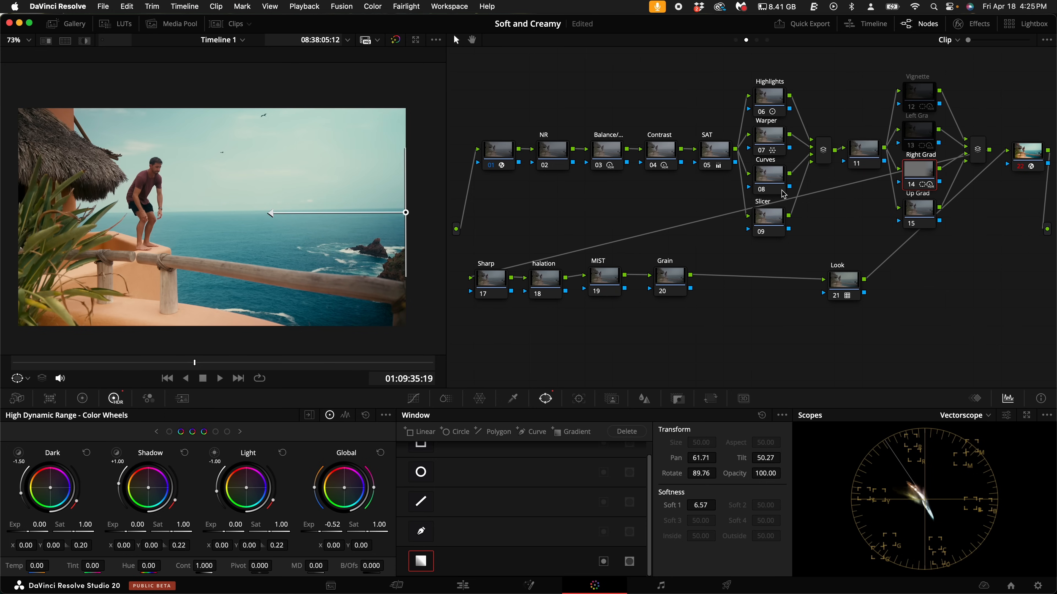
- On Up Grad, add a gradient window rising from the image's bottom edge with softness about 5.22, and set global exposure to -0.49
{"action": "left_click", "coordinate": [919, 211]}
{"action": "left_click", "coordinate": [429, 560]}
{"action": "left_click_drag", "start_coordinate": [211, 260], "coordinate": [212, 111]}
{"action": "left_click_drag", "start_coordinate": [212, 217], "coordinate": [196, 327]}
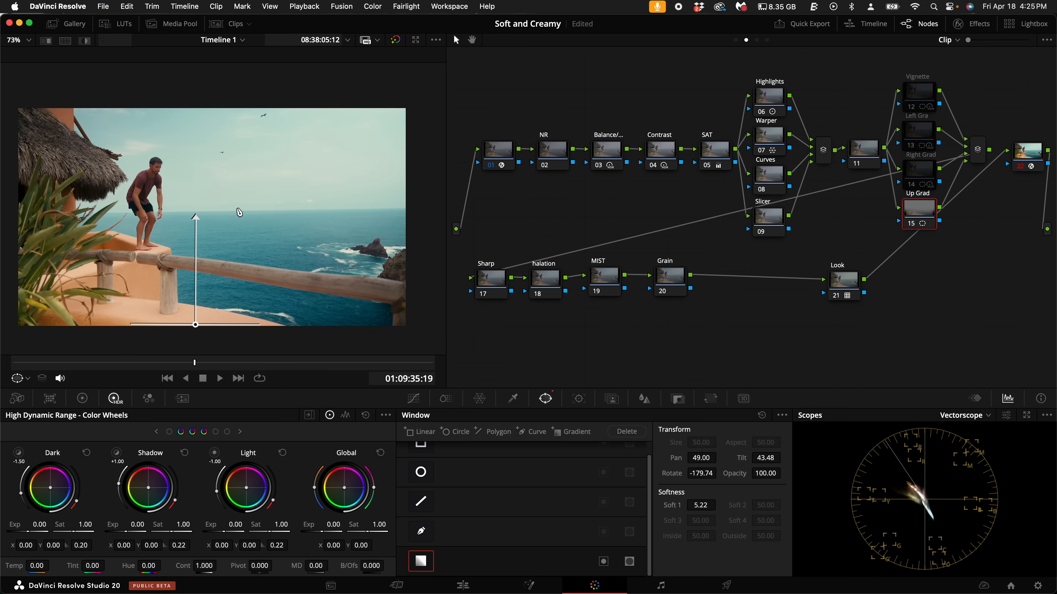
{"action": "left_click_drag", "start_coordinate": [328, 529], "coordinate": [206, 535]}
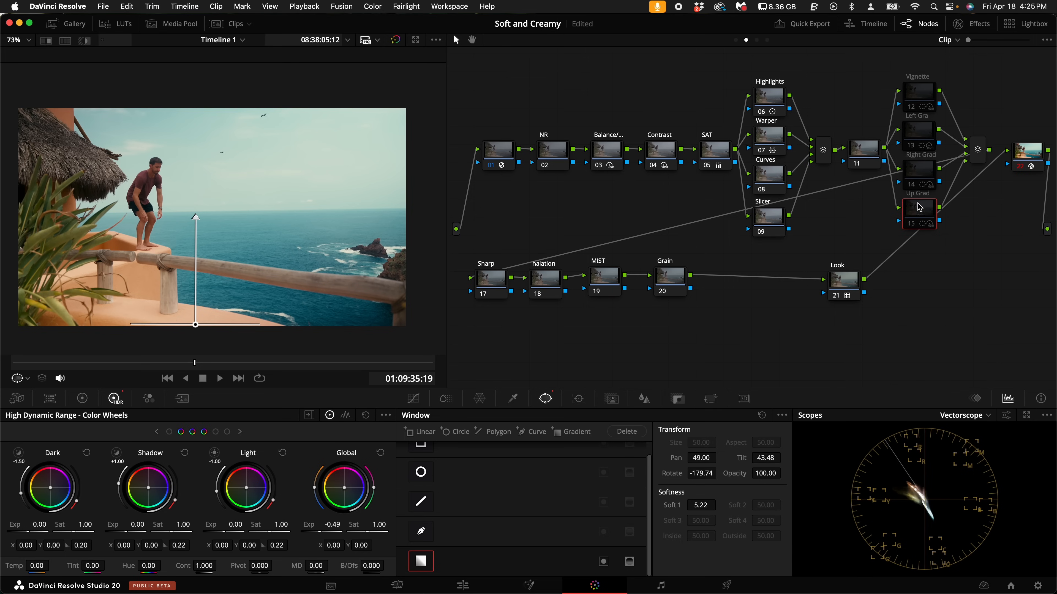
- Re-enable the Up Grad and Left Gra nodes, keeping Vignette and Right Grad disabled
{"action": "left_click", "coordinate": [914, 220]}
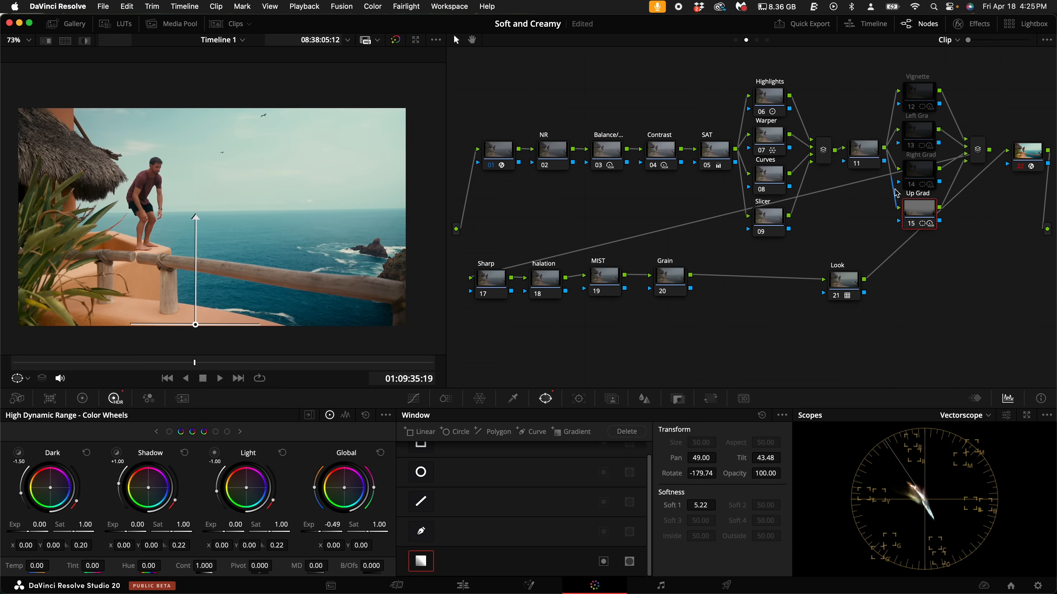
{"action": "left_click", "coordinate": [919, 132]}
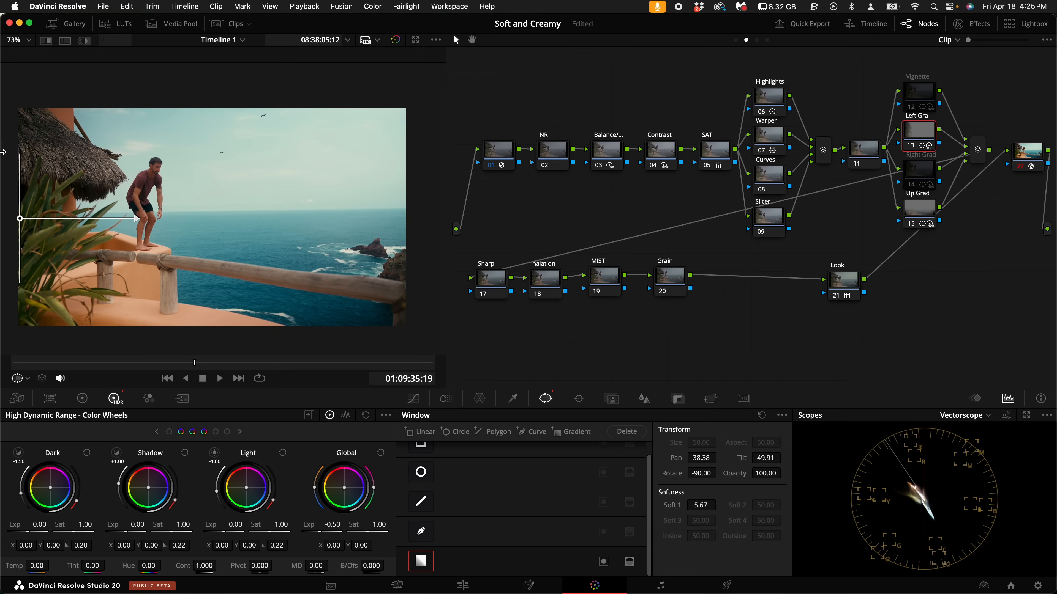
{"action": "left_click_drag", "start_coordinate": [145, 219], "coordinate": [151, 216]}
- Apply Blur sharpening to the Sharp node with a linked radius of 0.47
{"action": "left_click", "coordinate": [491, 284]}
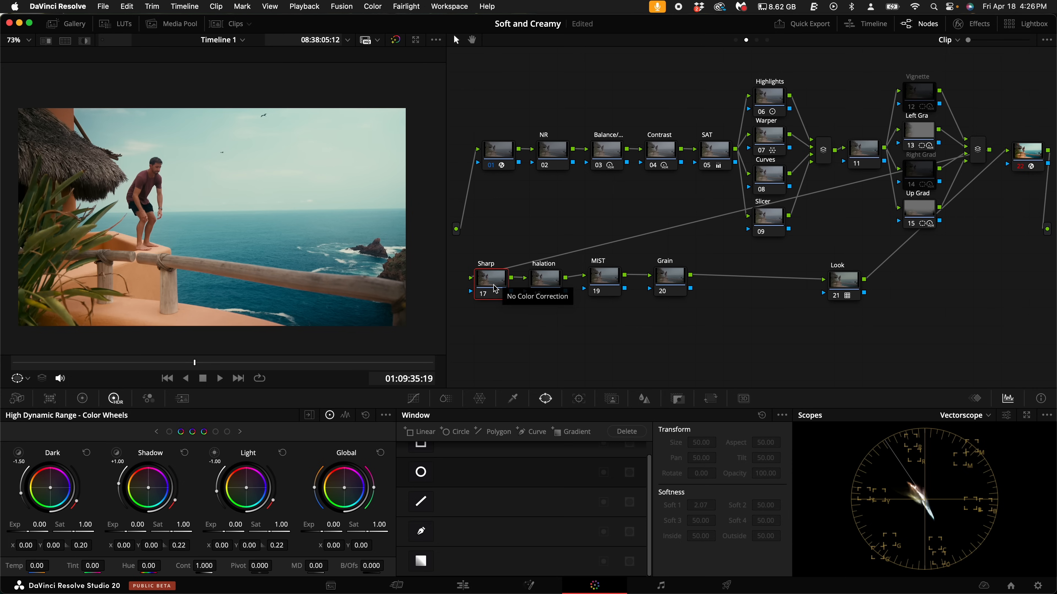
{"action": "left_click", "coordinate": [646, 403]}
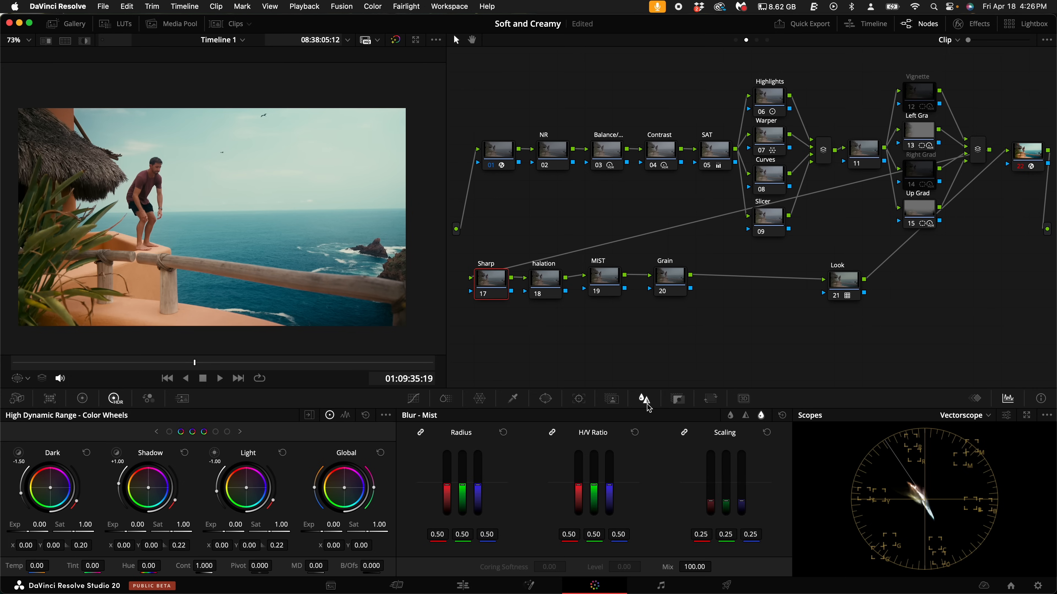
{"action": "left_click", "coordinate": [745, 416]}
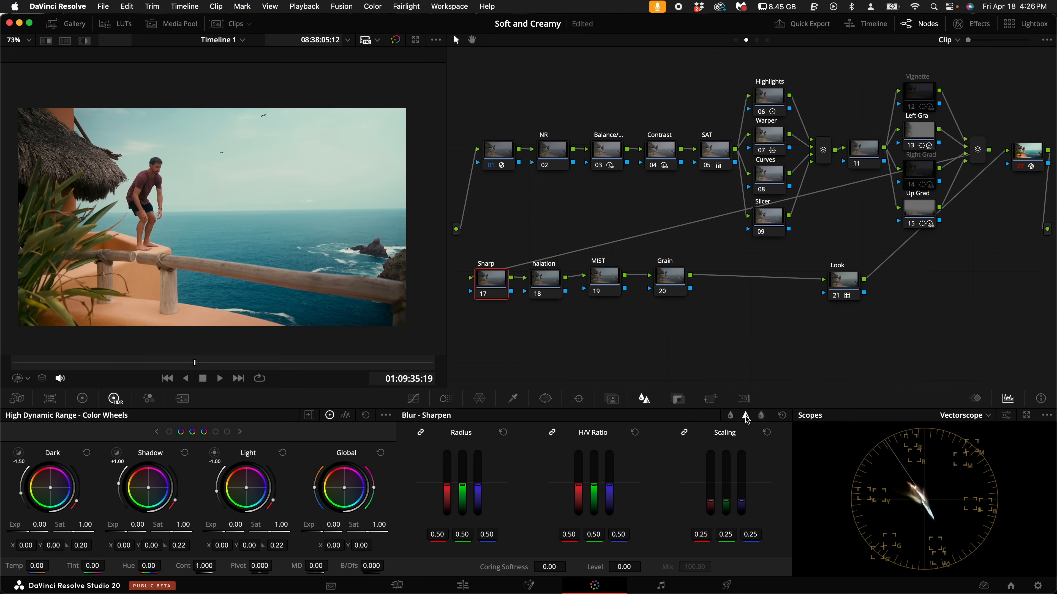
{"action": "left_click_drag", "start_coordinate": [478, 487], "coordinate": [479, 488]}
- Set the Sharp node's coring softness to 14 and its level to 27, judging the detail on the thatched roof
{"action": "scroll", "coordinate": [144, 288], "scroll_direction": "up", "scroll_amount": 10}
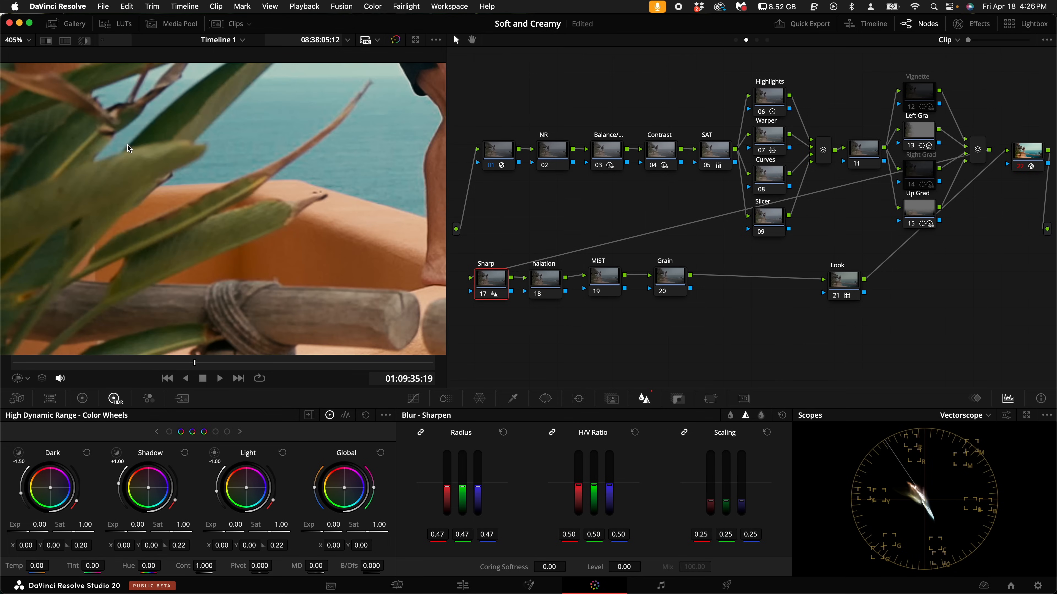
{"action": "scroll", "coordinate": [218, 270], "scroll_direction": "up", "scroll_amount": 5}
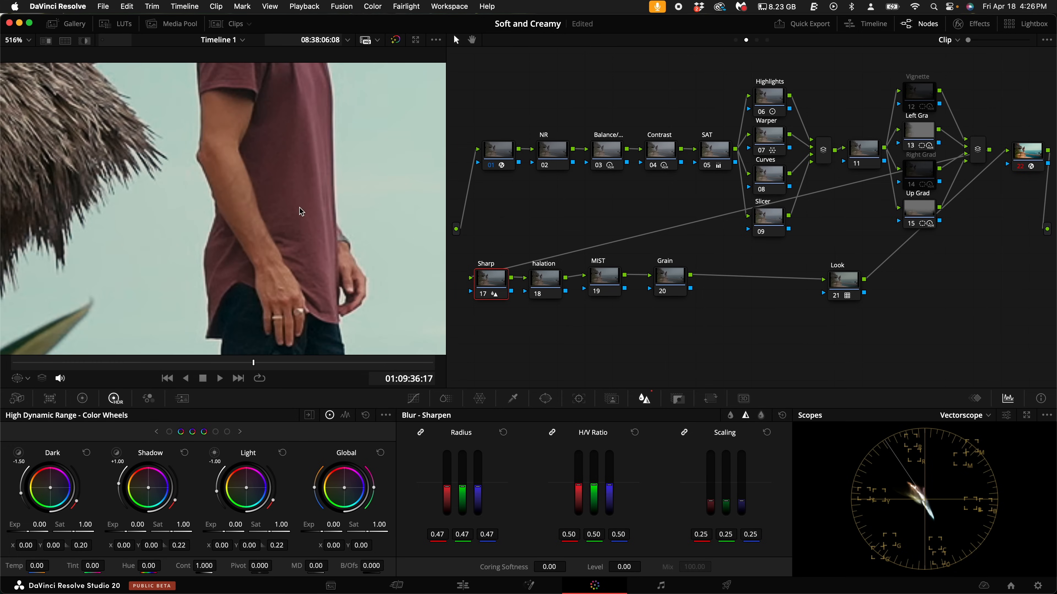
{"action": "left_click_drag", "start_coordinate": [95, 169], "coordinate": [266, 230]}
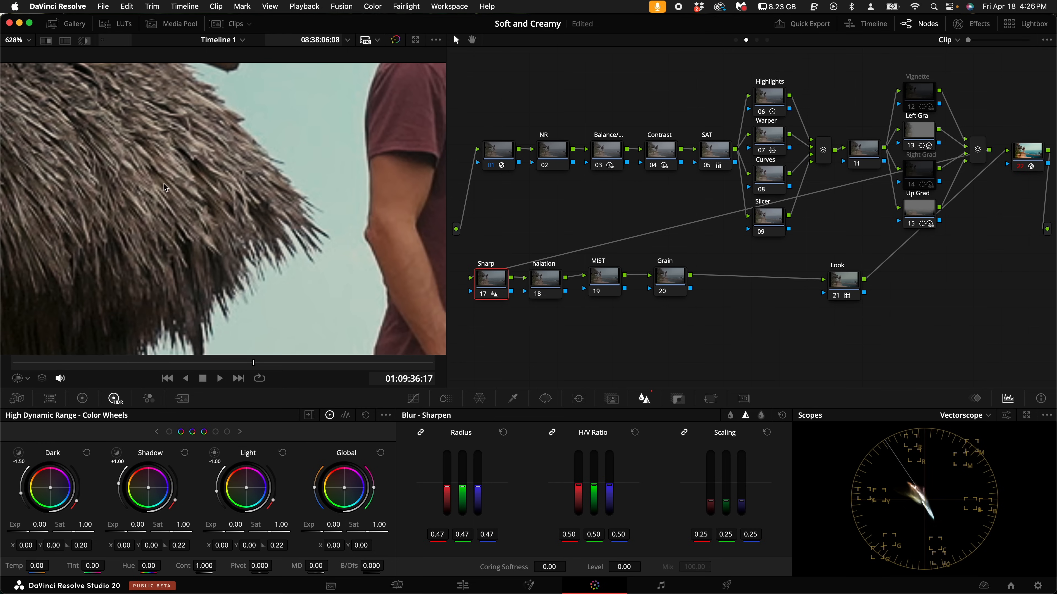
{"action": "left_click_drag", "start_coordinate": [160, 167], "coordinate": [282, 188]}
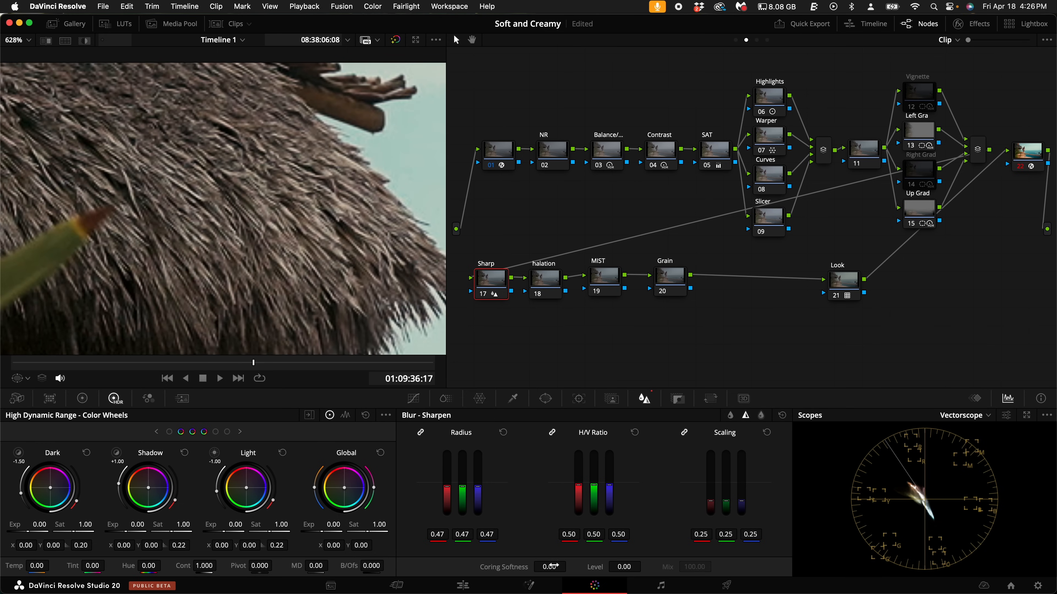
{"action": "left_click_drag", "start_coordinate": [635, 567], "coordinate": [607, 570]}
{"action": "scroll", "coordinate": [258, 268], "scroll_direction": "up", "scroll_amount": 5}
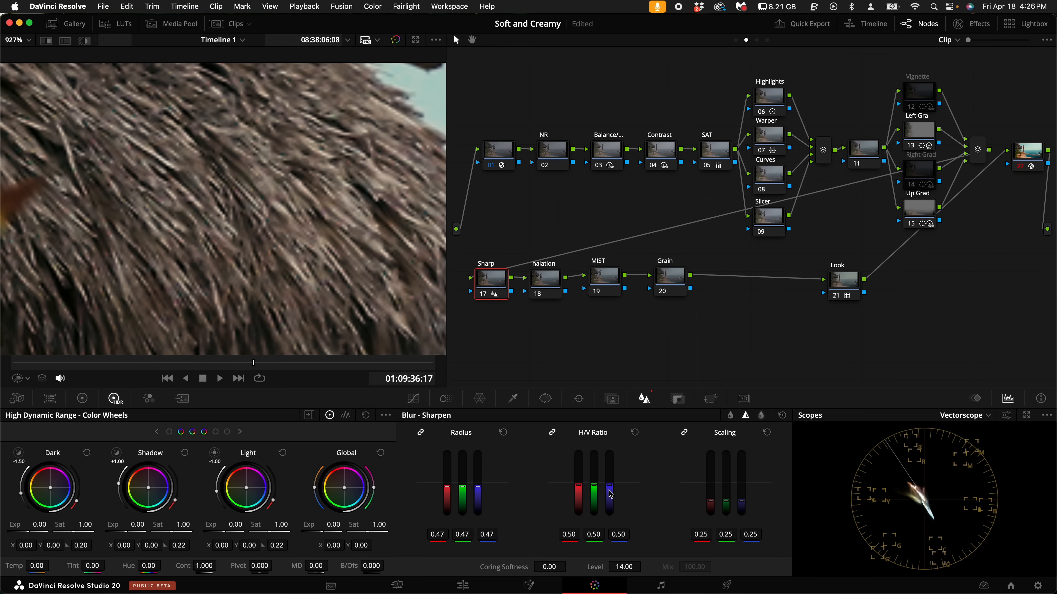
{"action": "left_click", "coordinate": [549, 567]}
{"action": "left_click_drag", "start_coordinate": [545, 568], "coordinate": [544, 572]}
{"action": "left_click_drag", "start_coordinate": [624, 567], "coordinate": [556, 567]}
- Compare the roof and the standing man with the Sharp node off and on, and check the whole frame
{"action": "scroll", "coordinate": [285, 296], "scroll_direction": "down", "scroll_amount": 5}
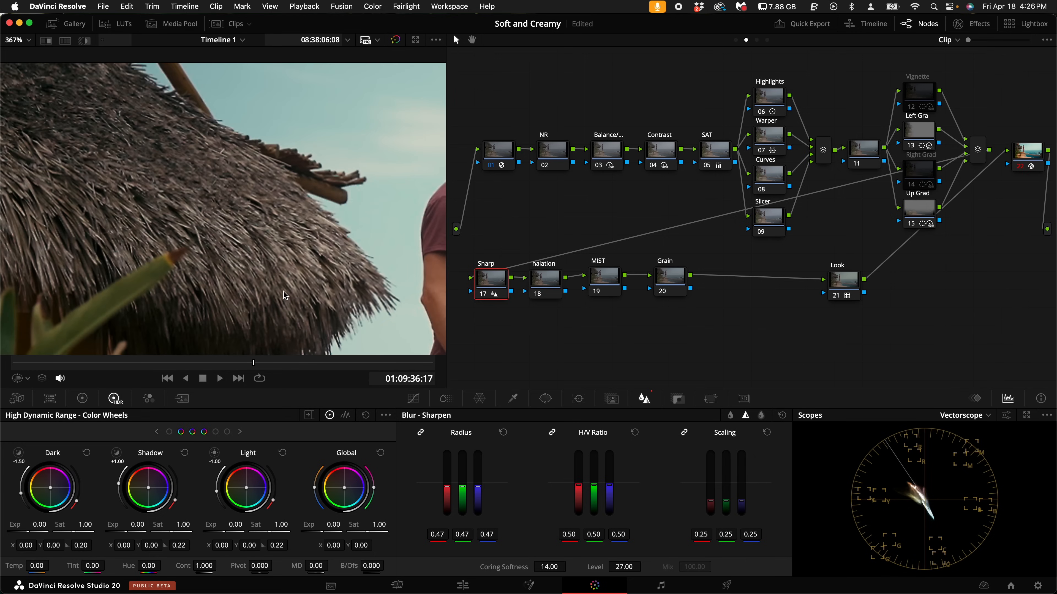
{"action": "scroll", "coordinate": [348, 254], "scroll_direction": "down", "scroll_amount": 1}
{"action": "left_click_drag", "start_coordinate": [354, 244], "coordinate": [186, 185]}
{"action": "key", "text": "super+d"}
{"action": "key", "text": "super+d"}
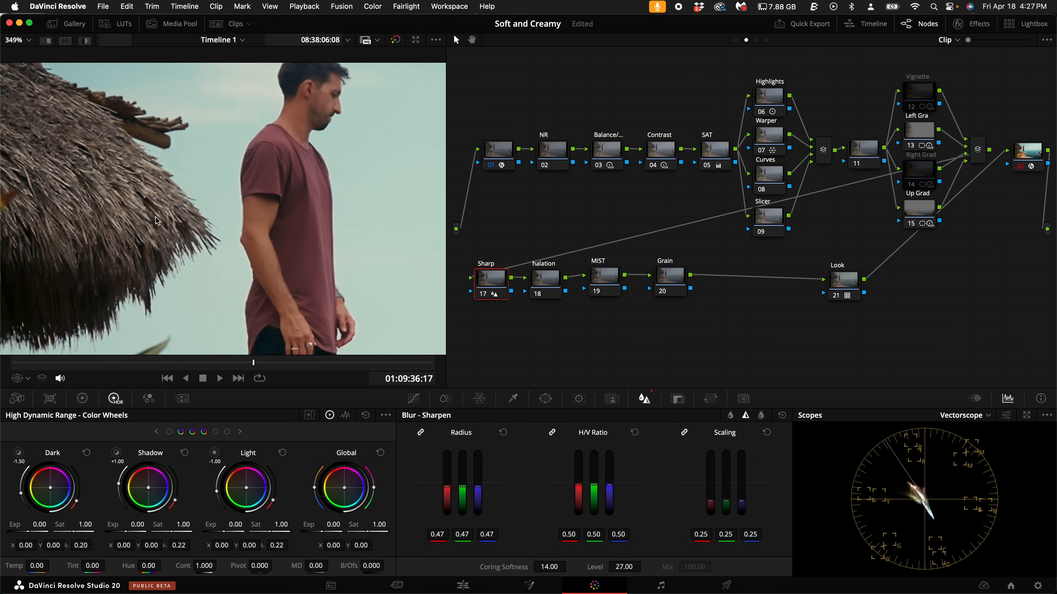
{"action": "scroll", "coordinate": [155, 218], "scroll_direction": "down", "scroll_amount": 5}
{"action": "scroll", "coordinate": [325, 250], "scroll_direction": "down", "scroll_amount": 2}
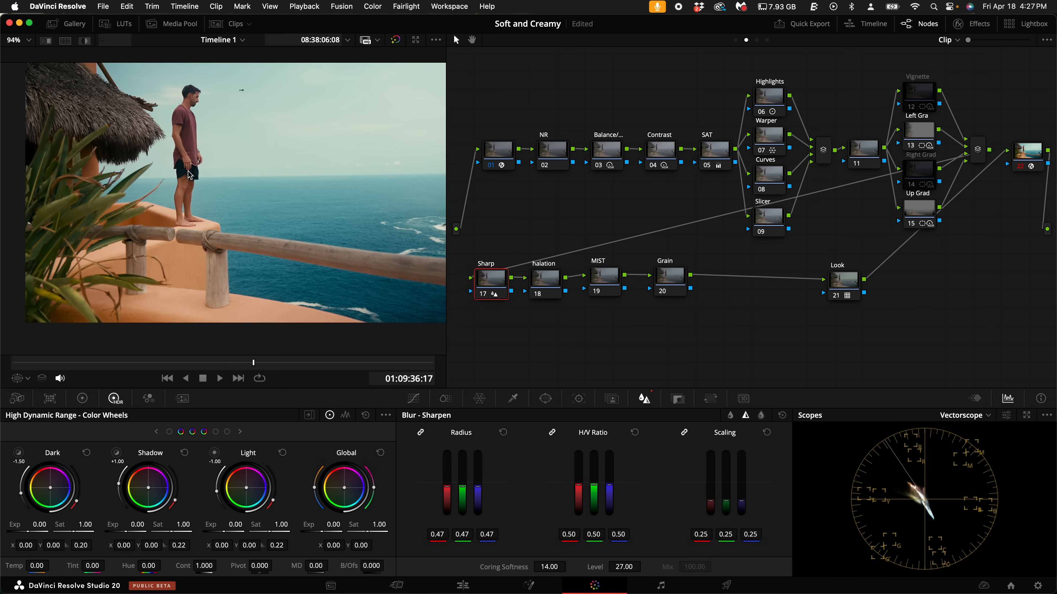
- Find the Halation effect in the effects library and apply it to the halation node
{"action": "left_click", "coordinate": [539, 279]}
{"action": "left_click", "coordinate": [971, 24]}
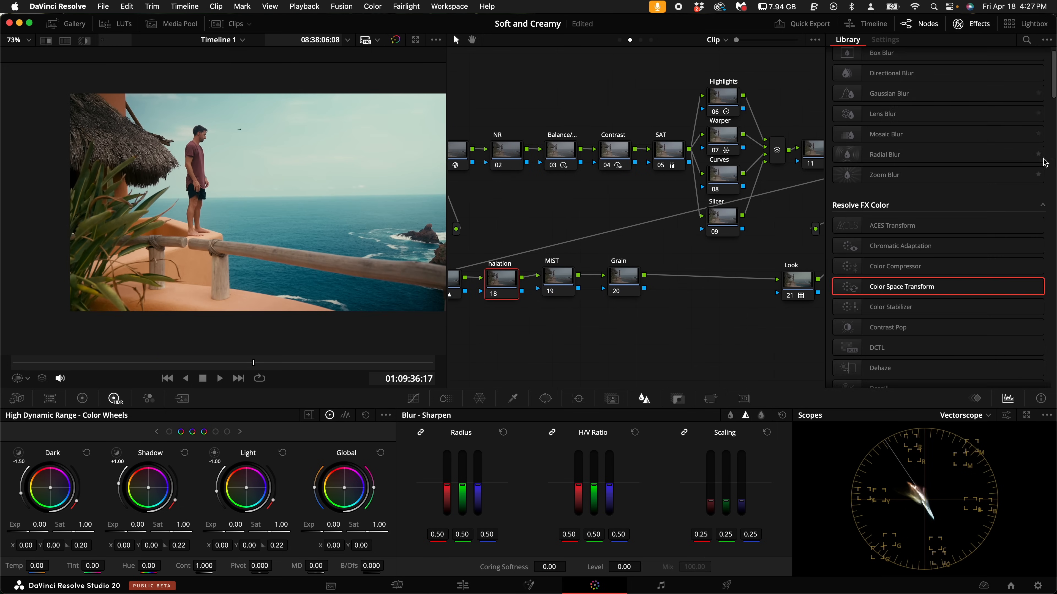
{"action": "scroll", "coordinate": [966, 234], "scroll_direction": "up", "scroll_amount": 1}
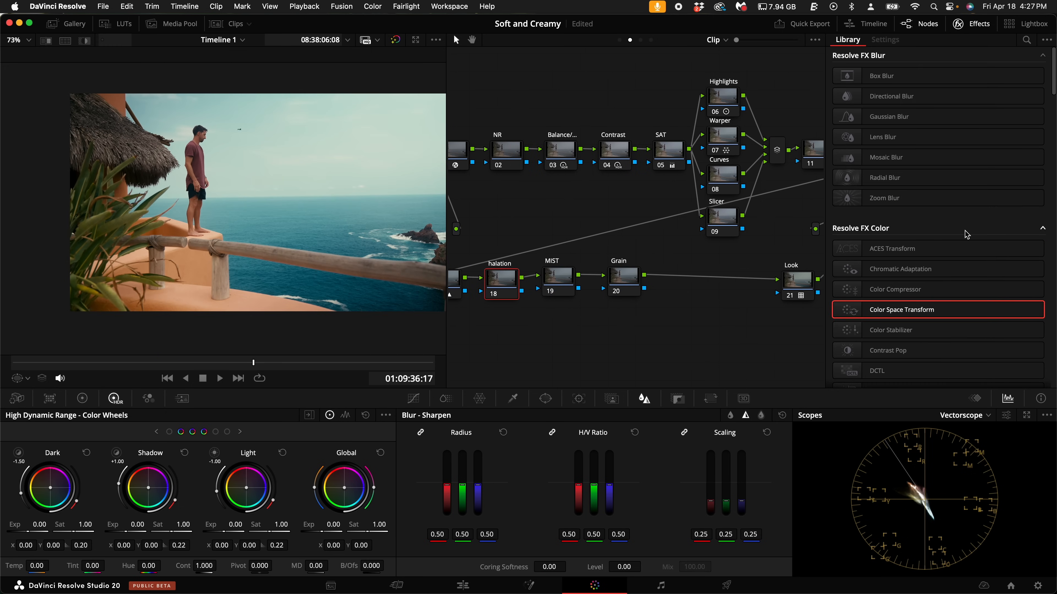
{"action": "left_click", "coordinate": [1027, 40]}
{"action": "type", "text": "ha"}
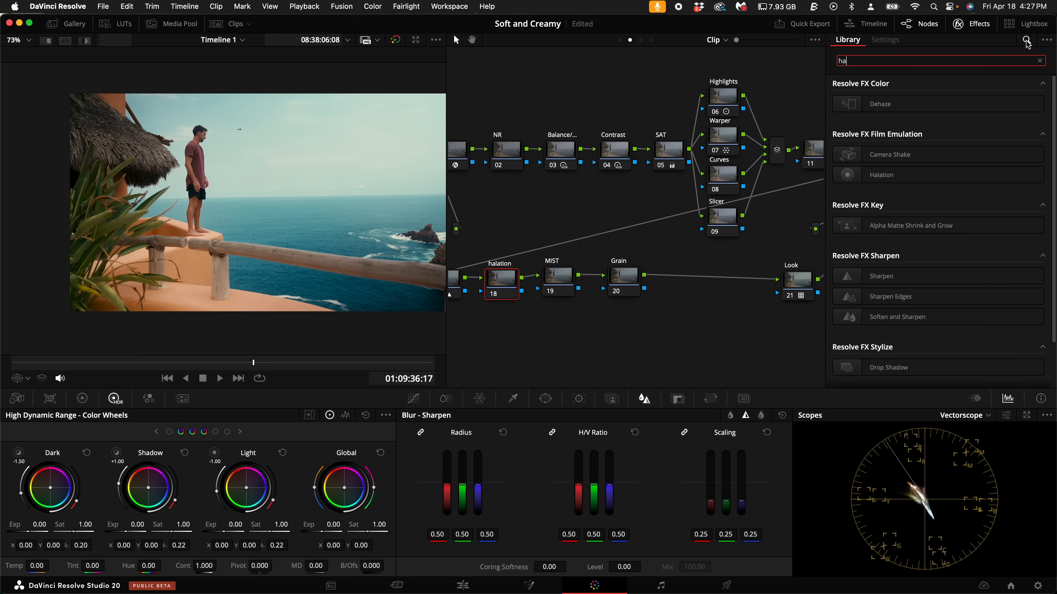
{"action": "left_click_drag", "start_coordinate": [907, 175], "coordinate": [507, 270]}
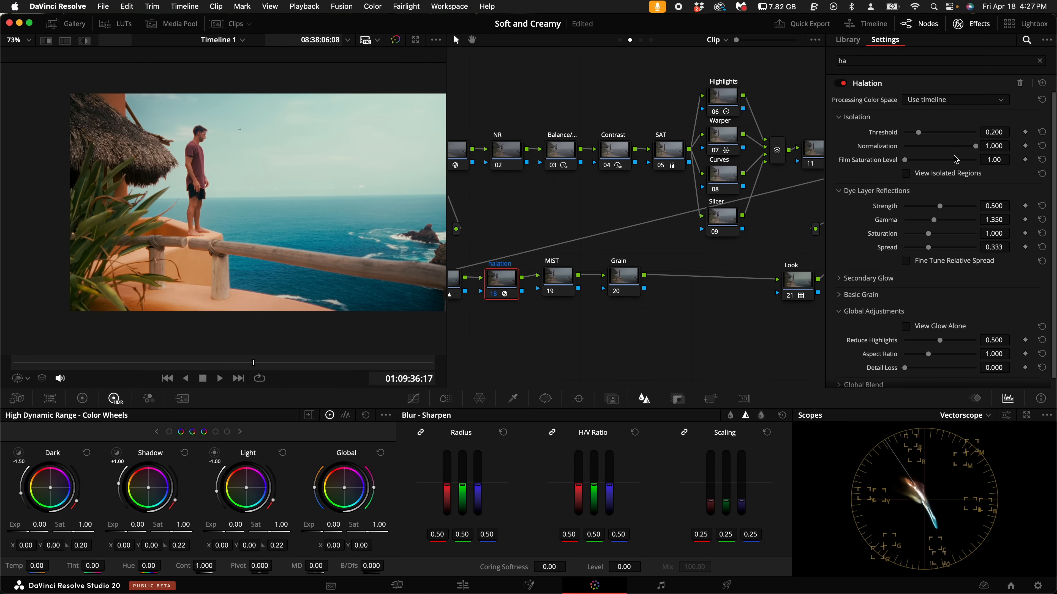
- Set the Halation threshold to 0.333 using the isolated regions view, then return to the normal image
{"action": "left_click", "coordinate": [942, 103]}
{"action": "left_click", "coordinate": [928, 113]}
{"action": "left_click", "coordinate": [907, 175]}
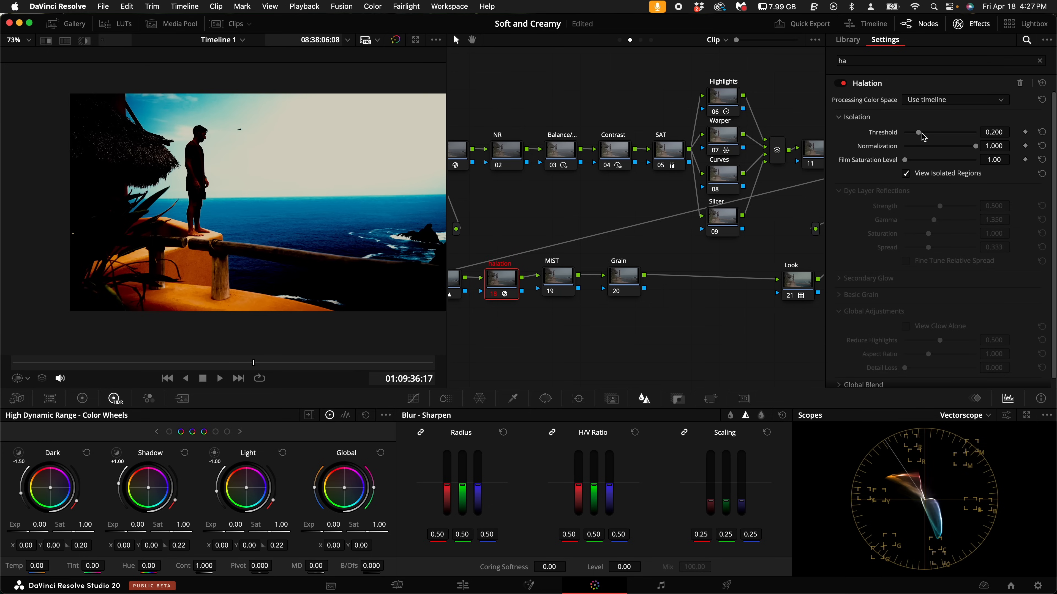
{"action": "mouse_move", "coordinate": [921, 133]}
{"action": "left_mouse_down"}
{"action": "mouse_move", "coordinate": [930, 135]}
{"action": "mouse_move", "coordinate": [842, 141]}
{"action": "mouse_move", "coordinate": [989, 141]}
{"action": "mouse_move", "coordinate": [917, 142]}
{"action": "mouse_move", "coordinate": [930, 141]}
{"action": "left_mouse_up"}
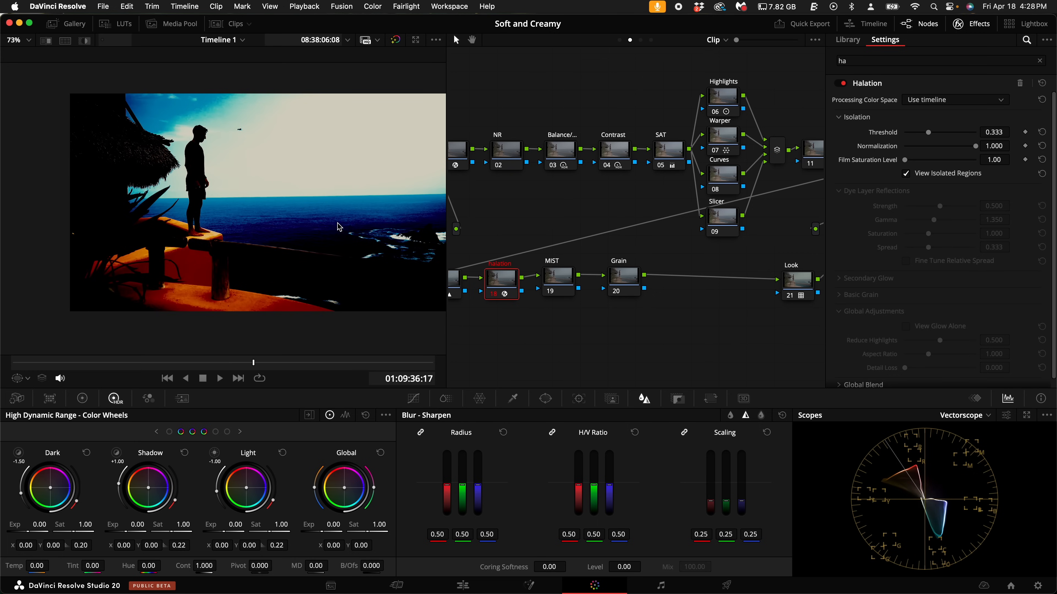
{"action": "left_click", "coordinate": [907, 175]}
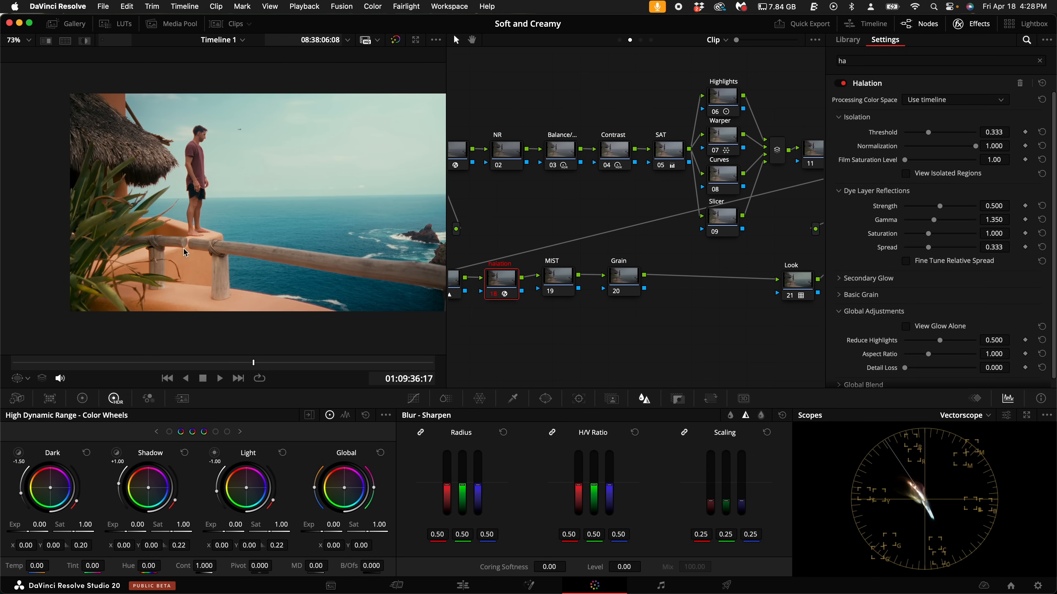
- Examine the halation around the feet and wooden railing, checking the isolated regions and comparing the node off and on
{"action": "scroll", "coordinate": [156, 255], "scroll_direction": "up", "scroll_amount": 5}
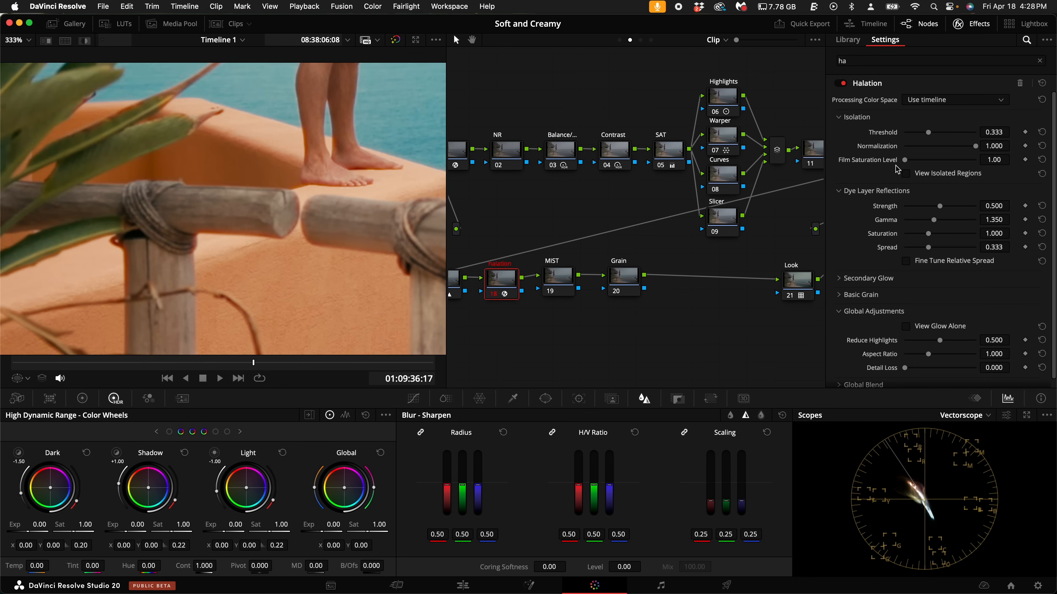
{"action": "left_click", "coordinate": [905, 174]}
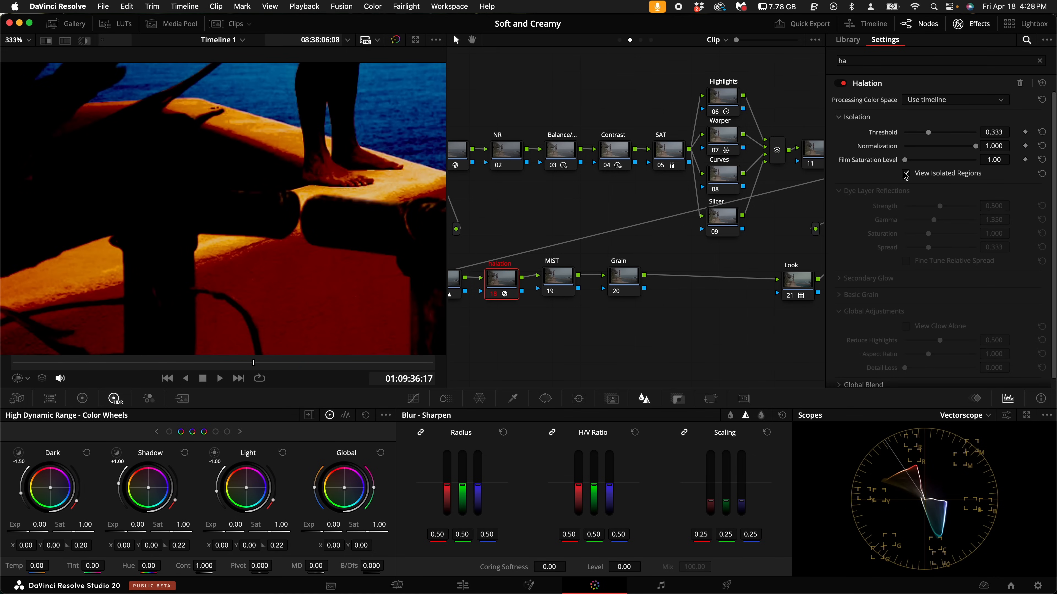
{"action": "left_click", "coordinate": [906, 174]}
{"action": "scroll", "coordinate": [357, 198], "scroll_direction": "up", "scroll_amount": 5}
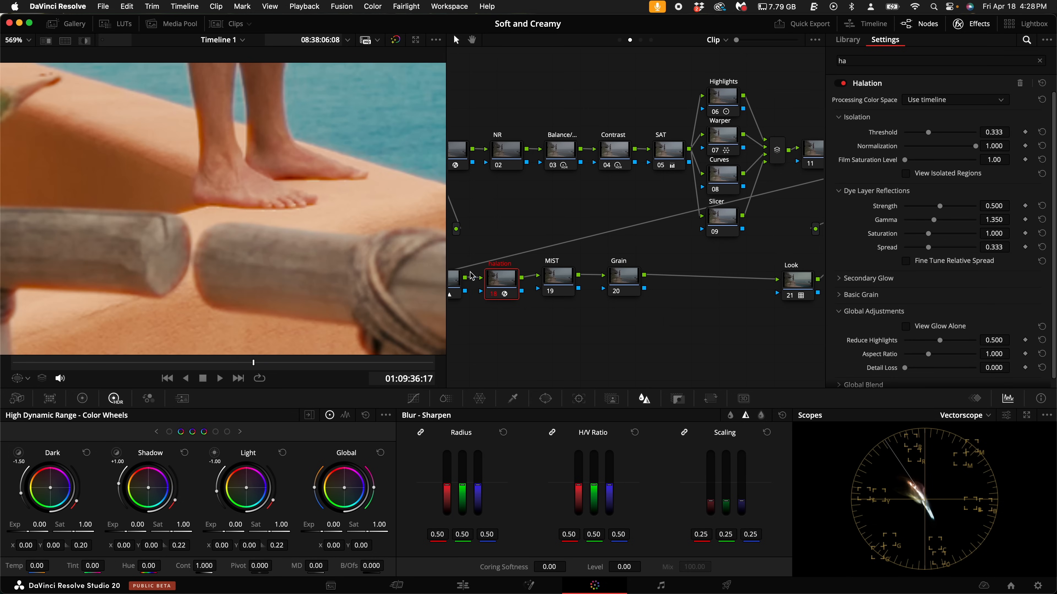
{"action": "key", "text": "super+d"}
{"action": "scroll", "coordinate": [202, 261], "scroll_direction": "up", "scroll_amount": 4}
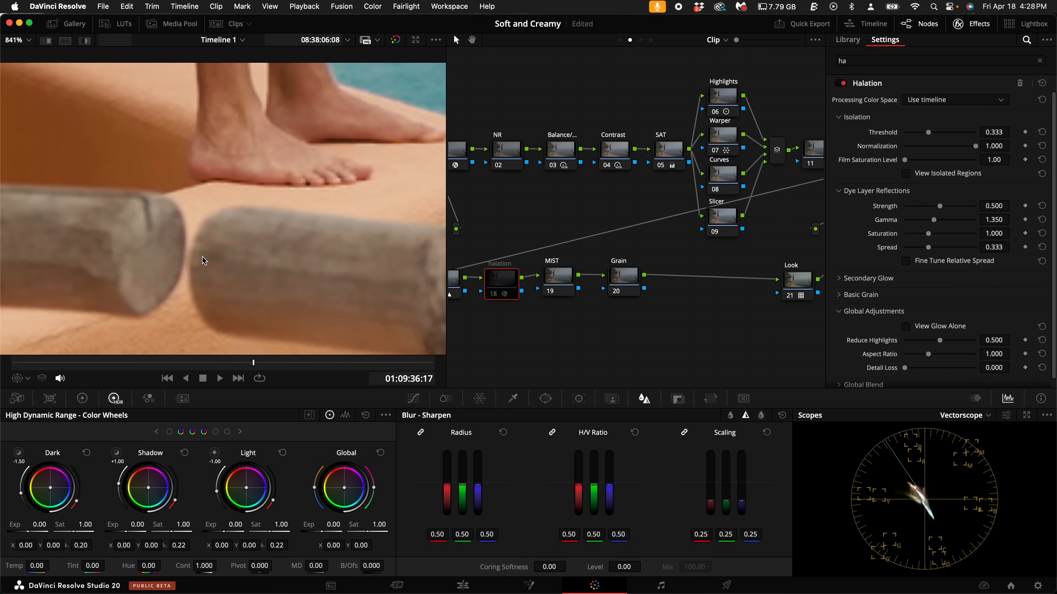
{"action": "key", "text": "super+d"}
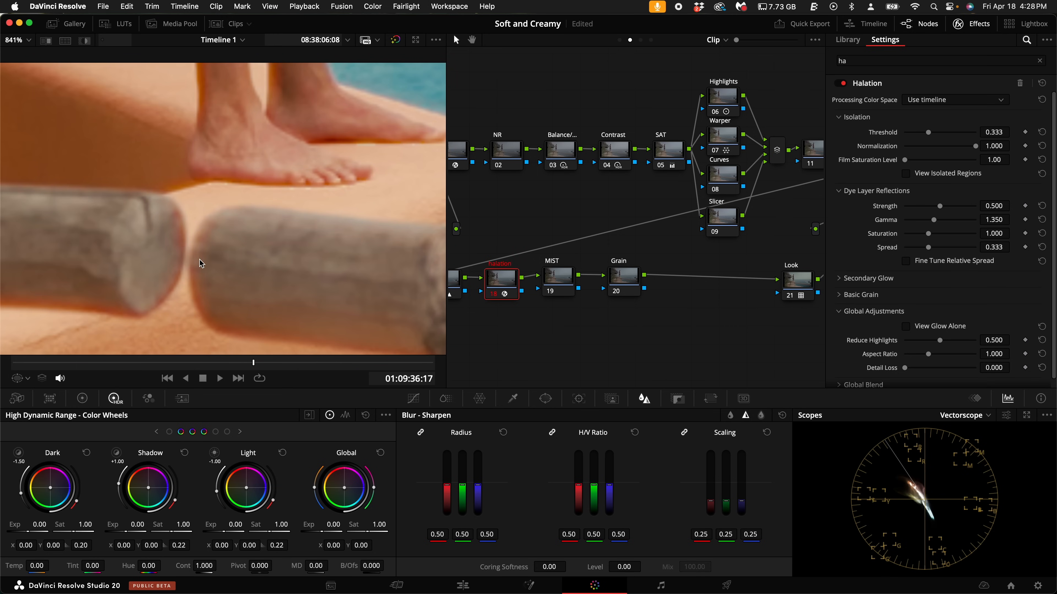
{"action": "key", "text": "super+d"}
{"action": "key", "text": "super+d"}
{"action": "key", "text": "super+d"}
{"action": "key", "text": "super+d"}
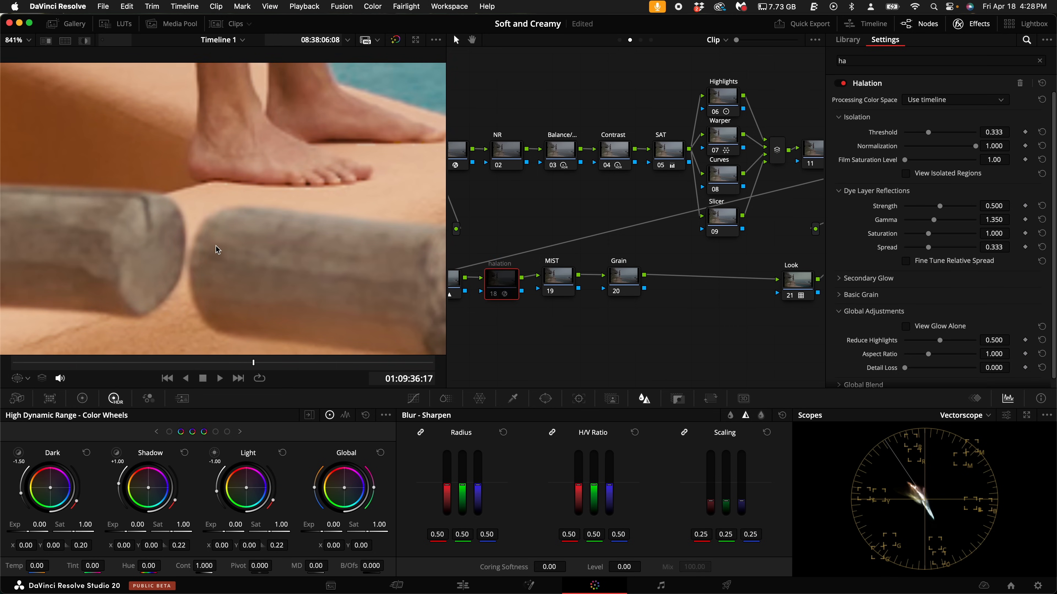
{"action": "key", "text": "super+d"}
{"action": "key", "text": "super+d"}
{"action": "scroll", "coordinate": [235, 241], "scroll_direction": "down", "scroll_amount": 5}
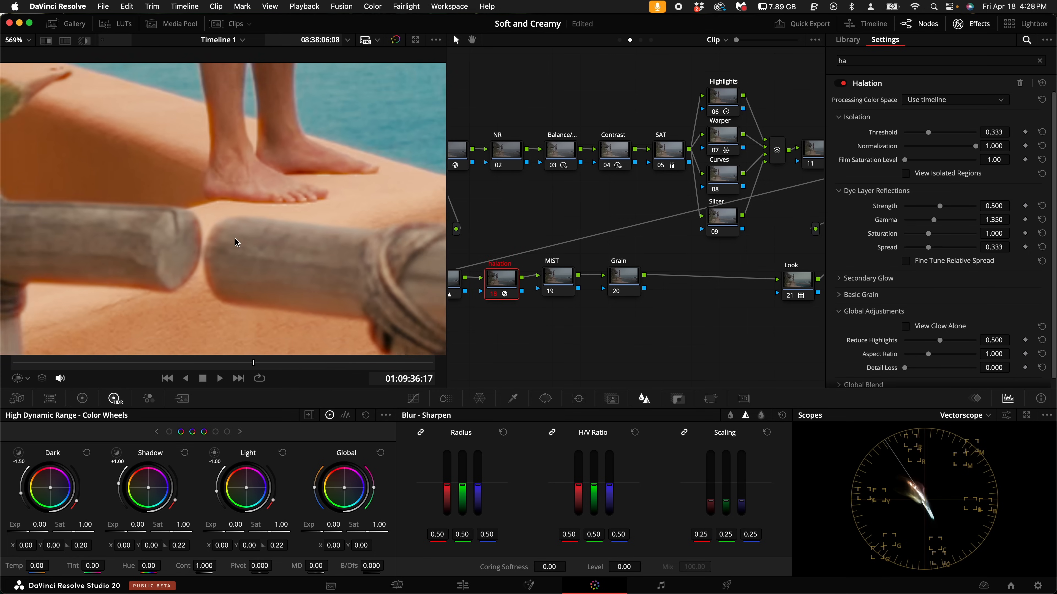
{"action": "scroll", "coordinate": [235, 243], "scroll_direction": "down", "scroll_amount": 3}
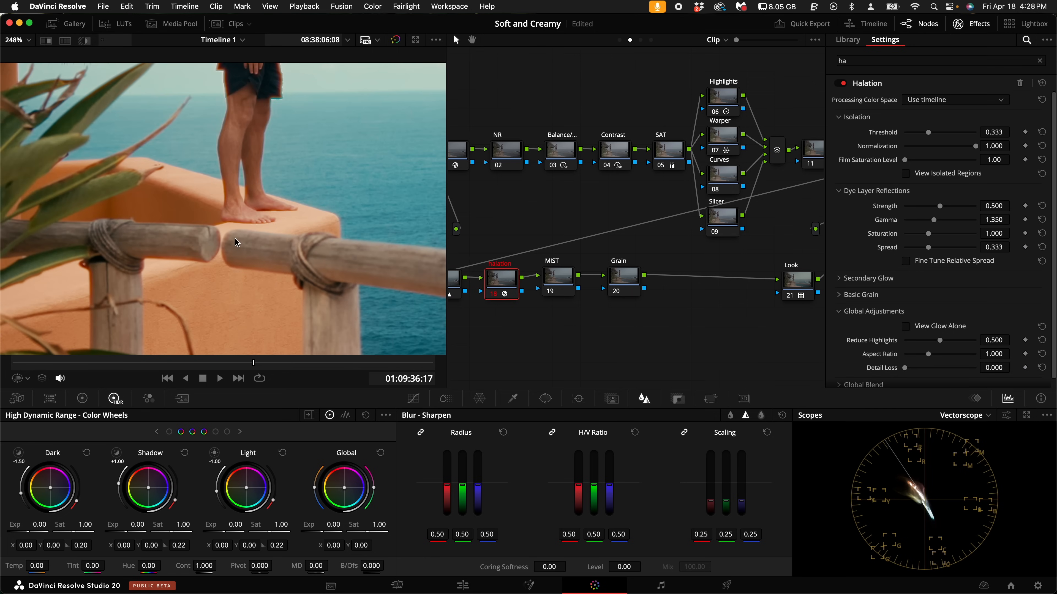
{"action": "scroll", "coordinate": [235, 243], "scroll_direction": "down", "scroll_amount": 2}
{"action": "scroll", "coordinate": [235, 243], "scroll_direction": "down", "scroll_amount": 2}
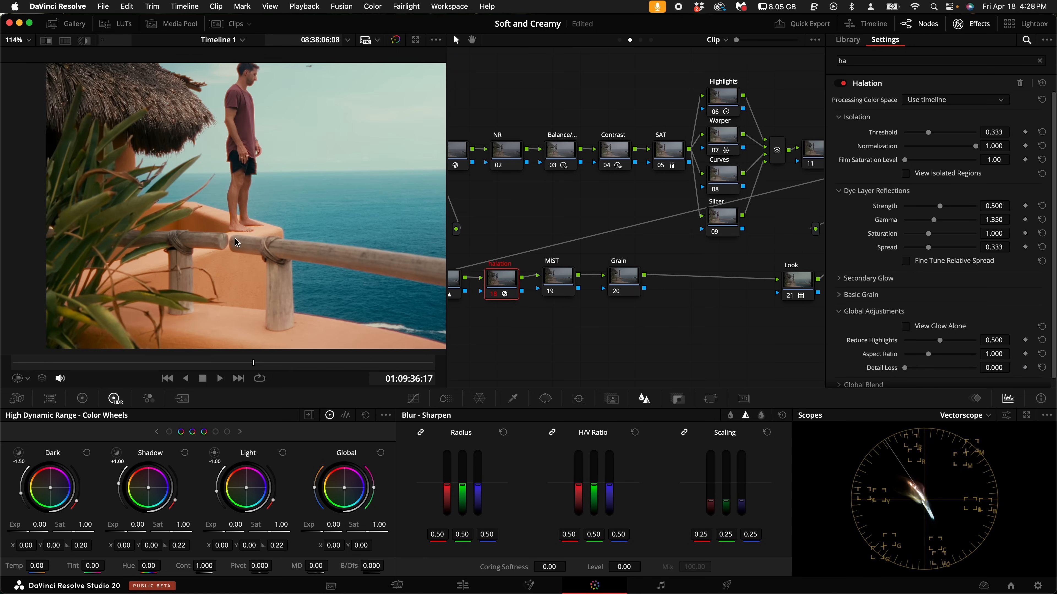
- Try a dye layer reflections strength of 1.000 and inspect the halation around the man and in the full-screen frame
{"action": "scroll", "coordinate": [230, 200], "scroll_direction": "up", "scroll_amount": 8}
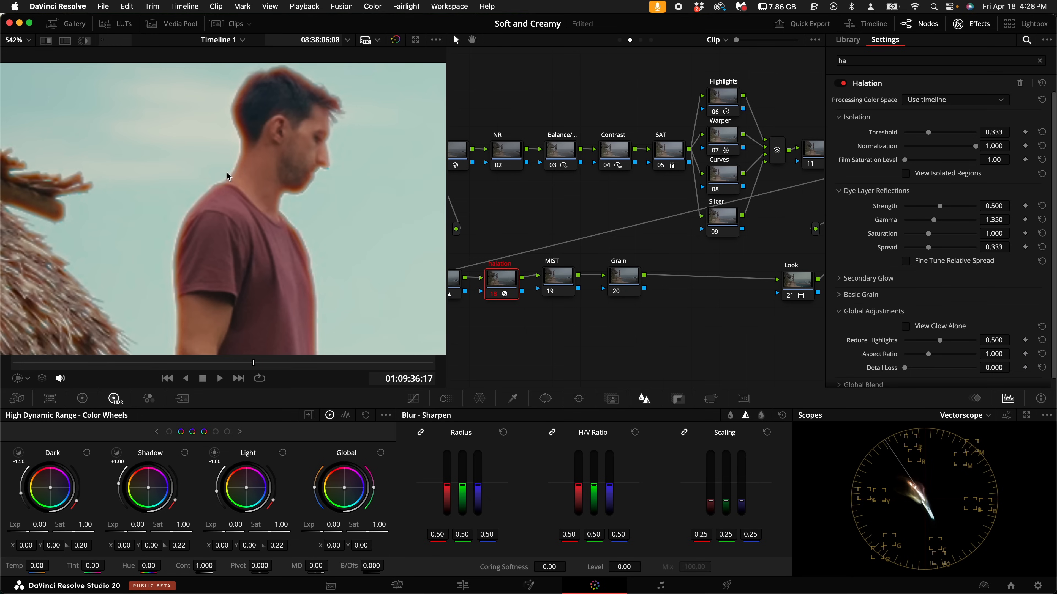
{"action": "key", "text": "super+d"}
{"action": "left_click_drag", "start_coordinate": [949, 206], "coordinate": [998, 207]}
{"action": "scroll", "coordinate": [346, 227], "scroll_direction": "down", "scroll_amount": 5}
{"action": "scroll", "coordinate": [346, 228], "scroll_direction": "down", "scroll_amount": 5}
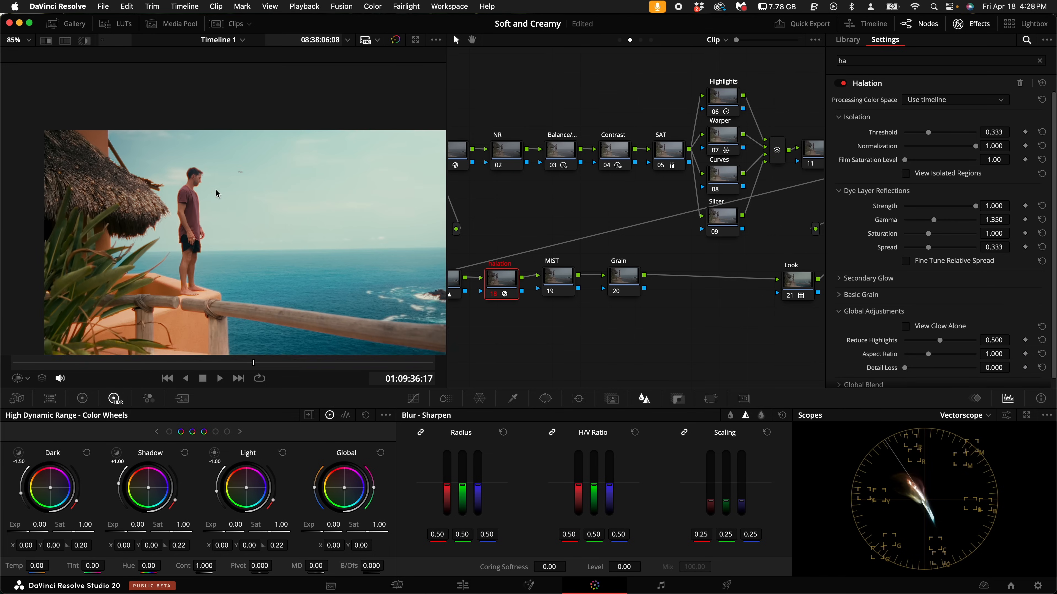
{"action": "scroll", "coordinate": [252, 186], "scroll_direction": "up", "scroll_amount": 1}
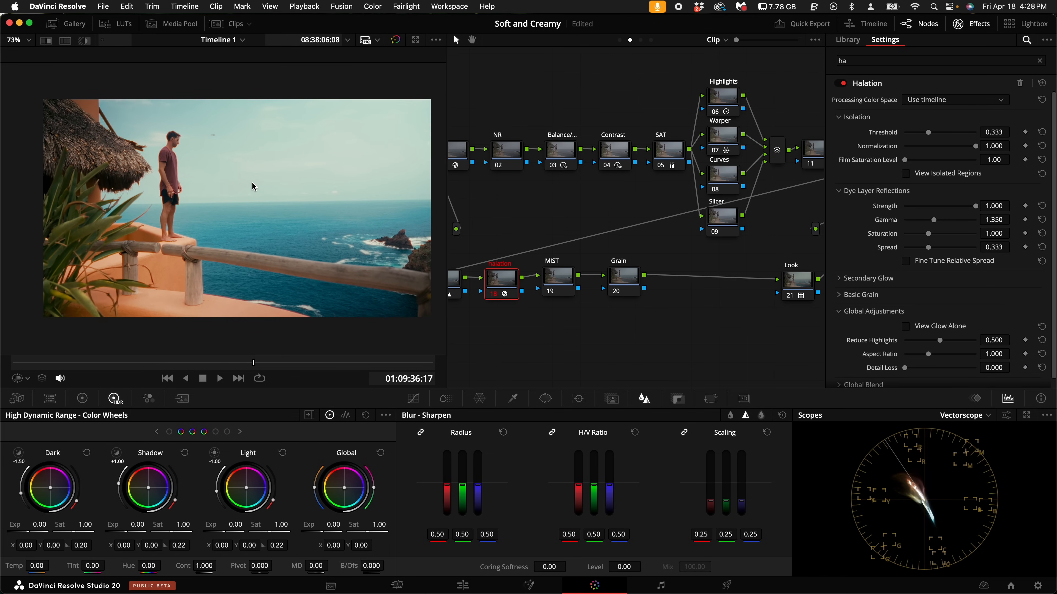
{"action": "key", "text": "super+f"}
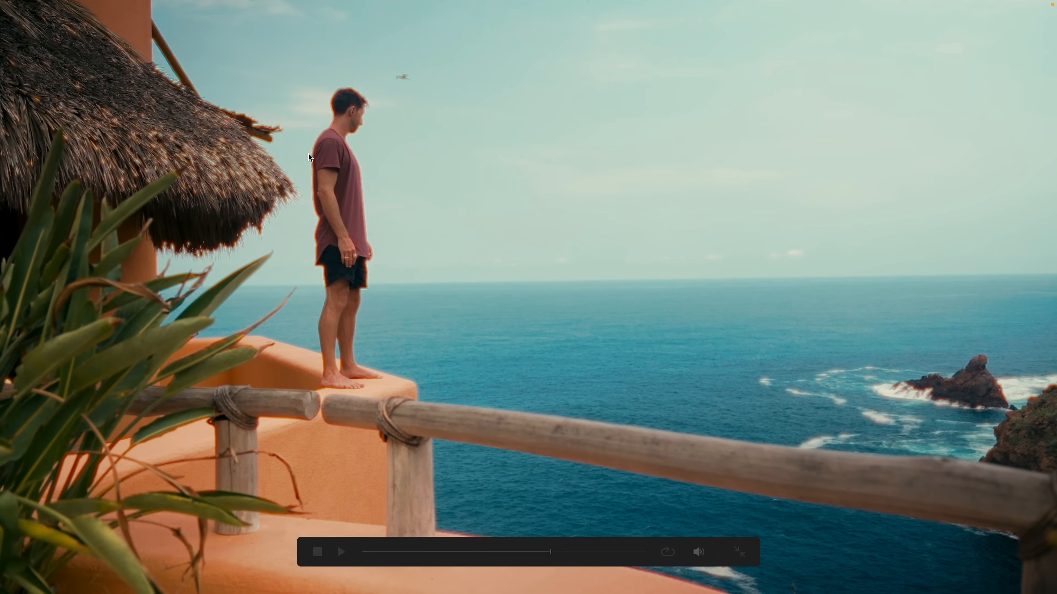
{"action": "key", "text": "super+f"}
- Set the dye layer reflections strength to 0.326 and check which regions around the man are isolated
{"action": "scroll", "coordinate": [325, 196], "scroll_direction": "up", "scroll_amount": 8}
{"action": "left_click_drag", "start_coordinate": [930, 207], "coordinate": [927, 208]}
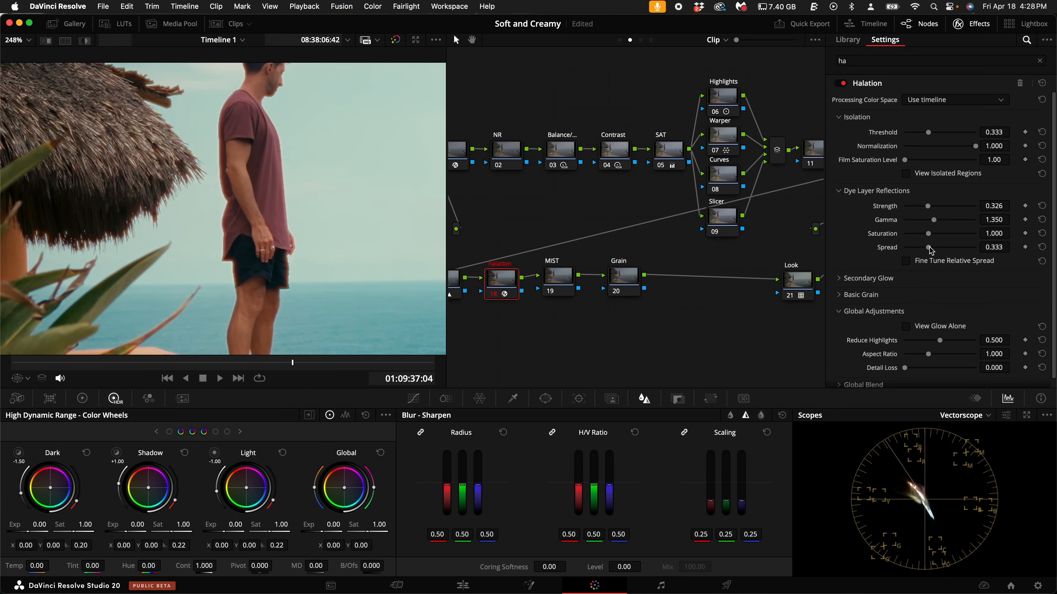
{"action": "left_click", "coordinate": [905, 174]}
{"action": "left_click", "coordinate": [907, 176]}
{"action": "left_click", "coordinate": [907, 176]}
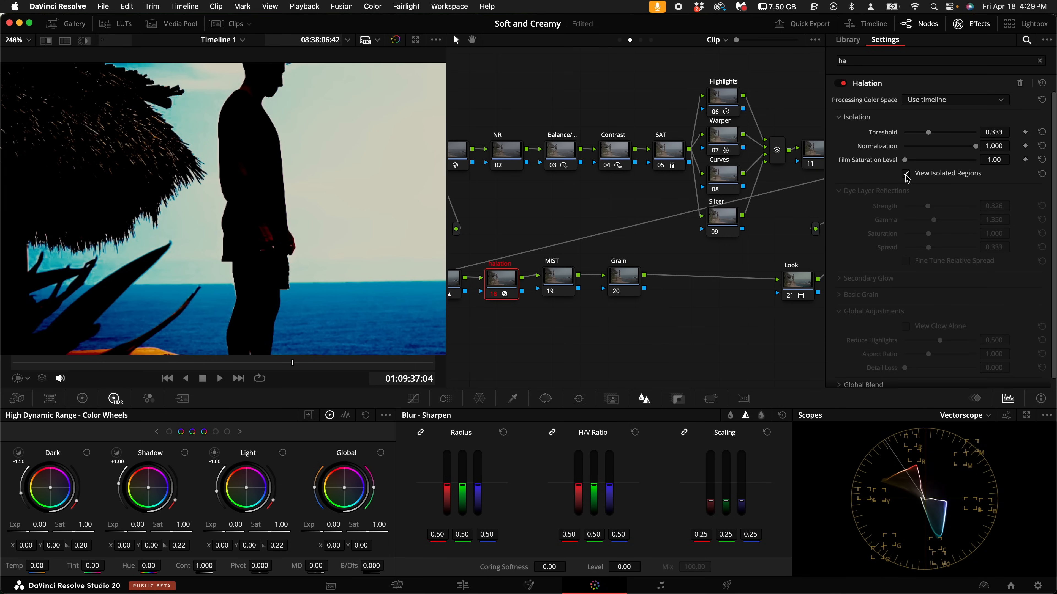
{"action": "left_click", "coordinate": [906, 175]}
- Set the dye layer reflections spread to 0.140 and compare the roof and the man with the halation node off and on
{"action": "scroll", "coordinate": [176, 177], "scroll_direction": "up", "scroll_amount": 8}
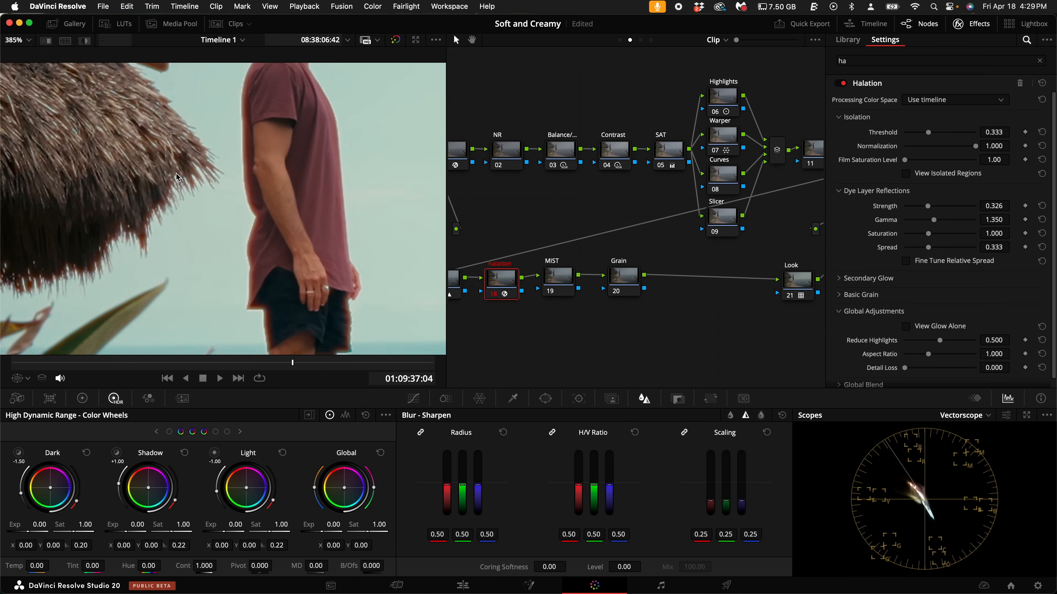
{"action": "left_click_drag", "start_coordinate": [929, 248], "coordinate": [915, 251]}
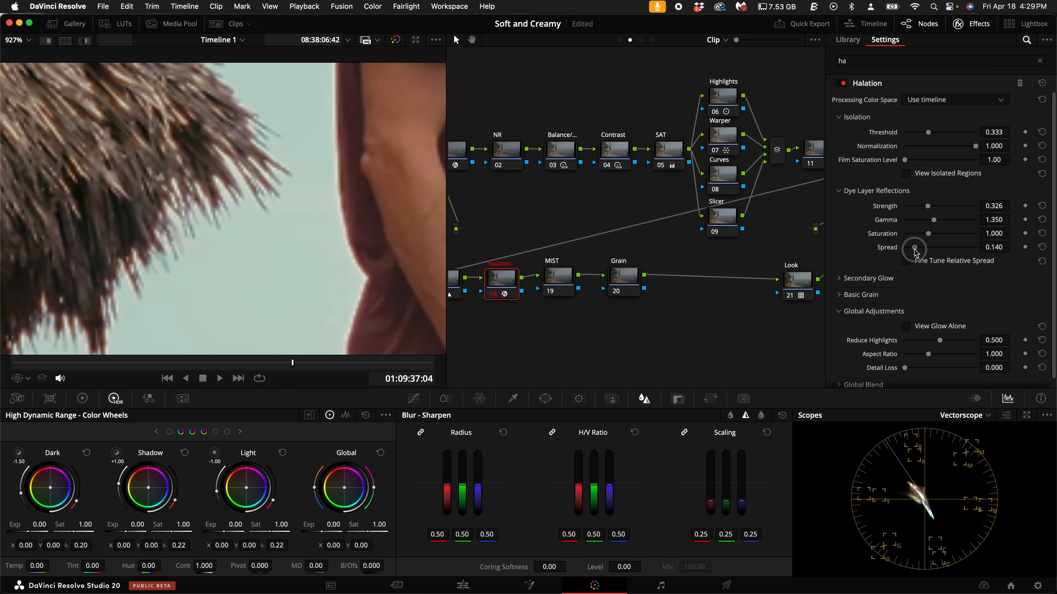
{"action": "left_click_drag", "start_coordinate": [378, 256], "coordinate": [325, 318]}
{"action": "scroll", "coordinate": [191, 235], "scroll_direction": "down", "scroll_amount": 5}
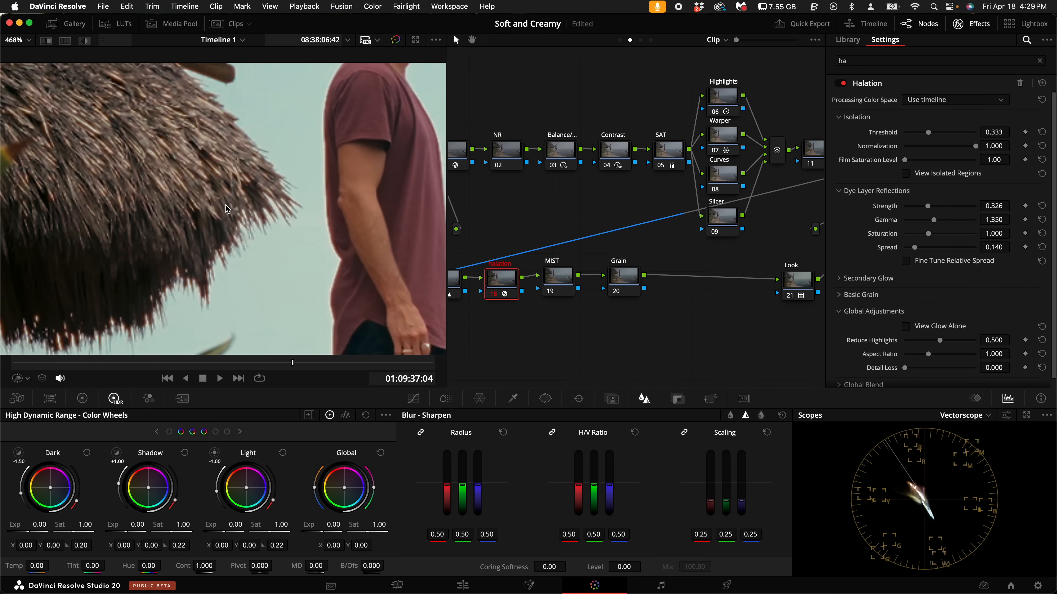
{"action": "key", "text": "ctrl+d"}
{"action": "key", "text": "ctrl+d"}
{"action": "key", "text": "ctrl+d"}
{"action": "scroll", "coordinate": [307, 241], "scroll_direction": "down", "scroll_amount": 3}
{"action": "scroll", "coordinate": [307, 244], "scroll_direction": "down", "scroll_amount": 8}
{"action": "key", "text": "ctrl+d"}
- Find the Glow effect in the effects library and apply it to the MIST node
{"action": "left_click", "coordinate": [558, 280]}
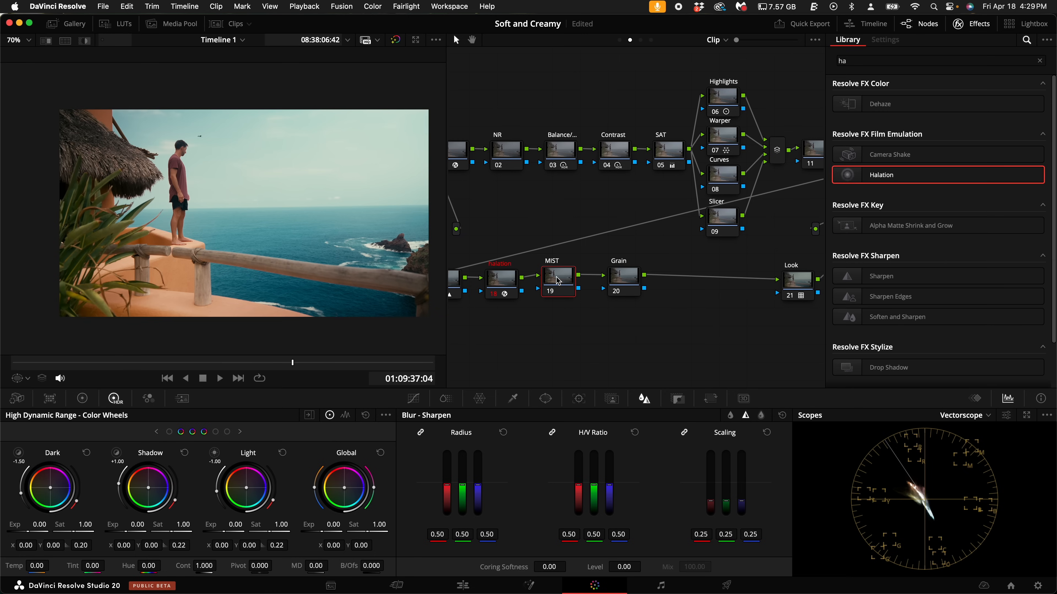
{"action": "left_click", "coordinate": [1041, 60]}
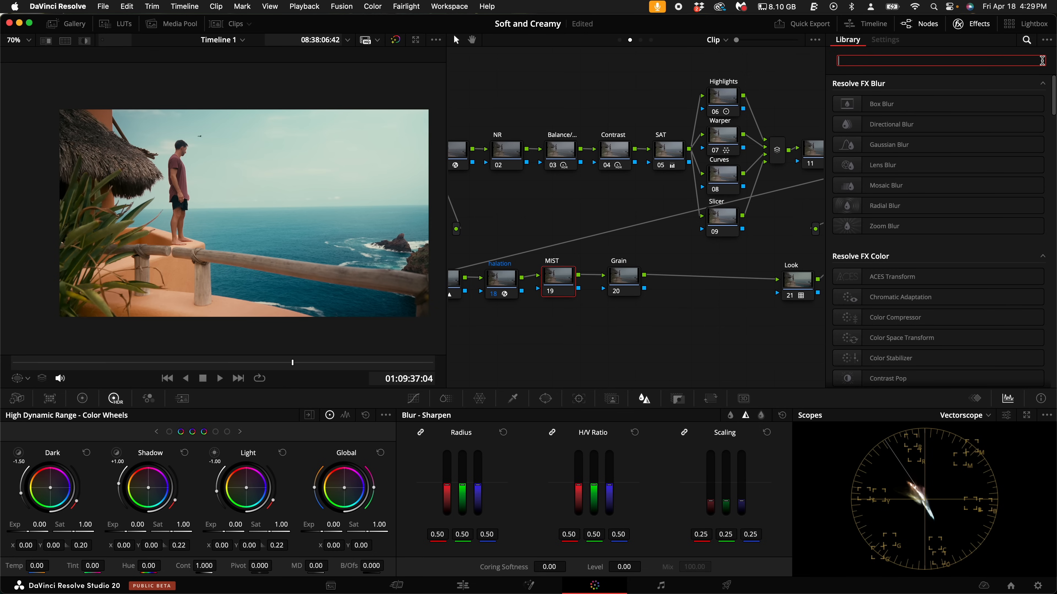
{"action": "type", "text": "glow"}
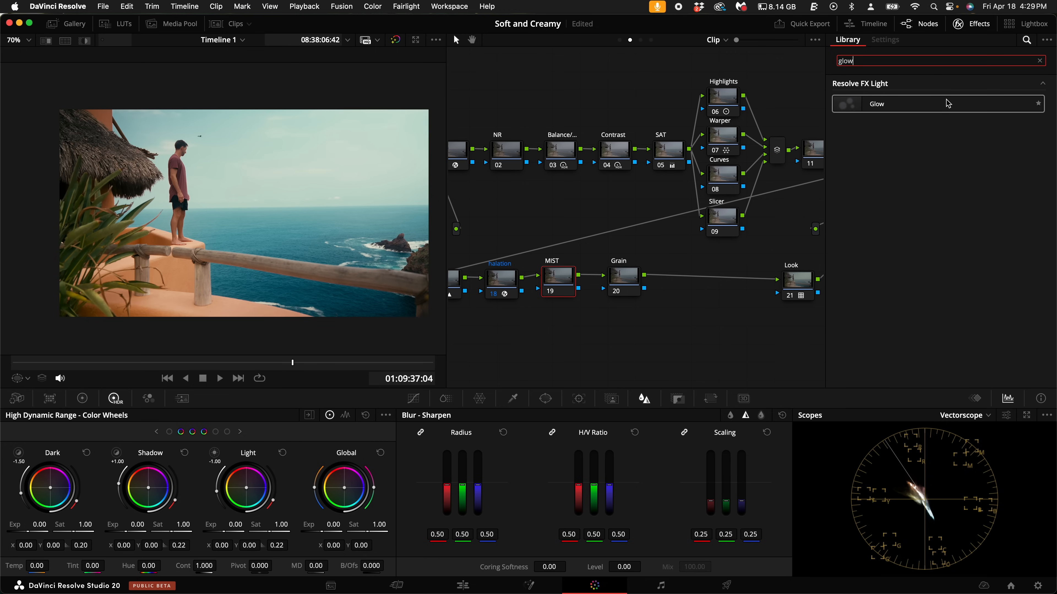
{"action": "left_click_drag", "start_coordinate": [947, 105], "coordinate": [568, 287]}
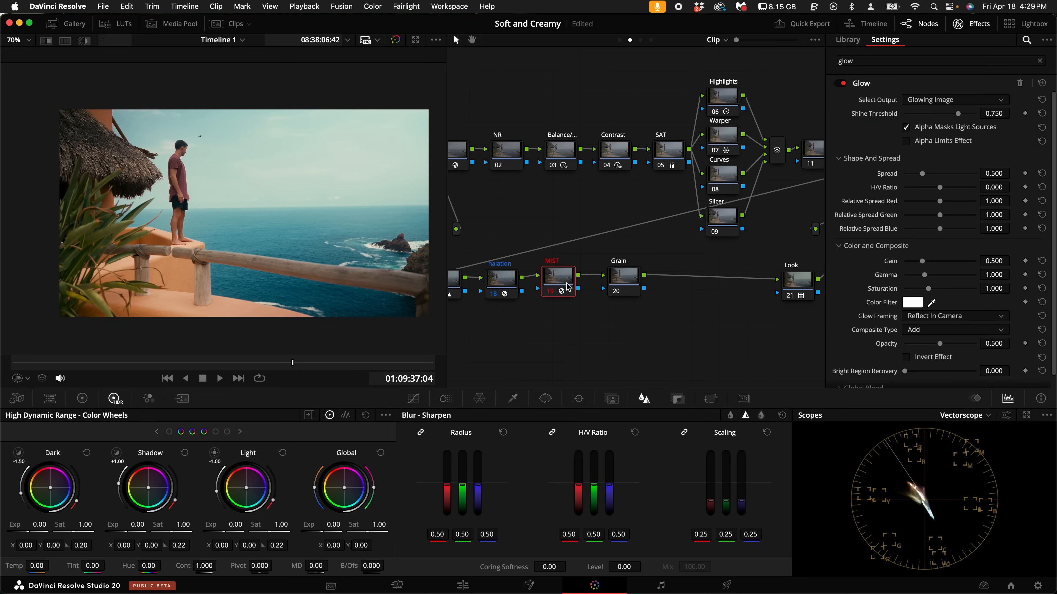
- Set the Glow shine threshold to 0.395 using the Shiny Regions output, then switch the output back to Glowing Image
{"action": "left_click", "coordinate": [928, 105]}
{"action": "left_click", "coordinate": [928, 114]}
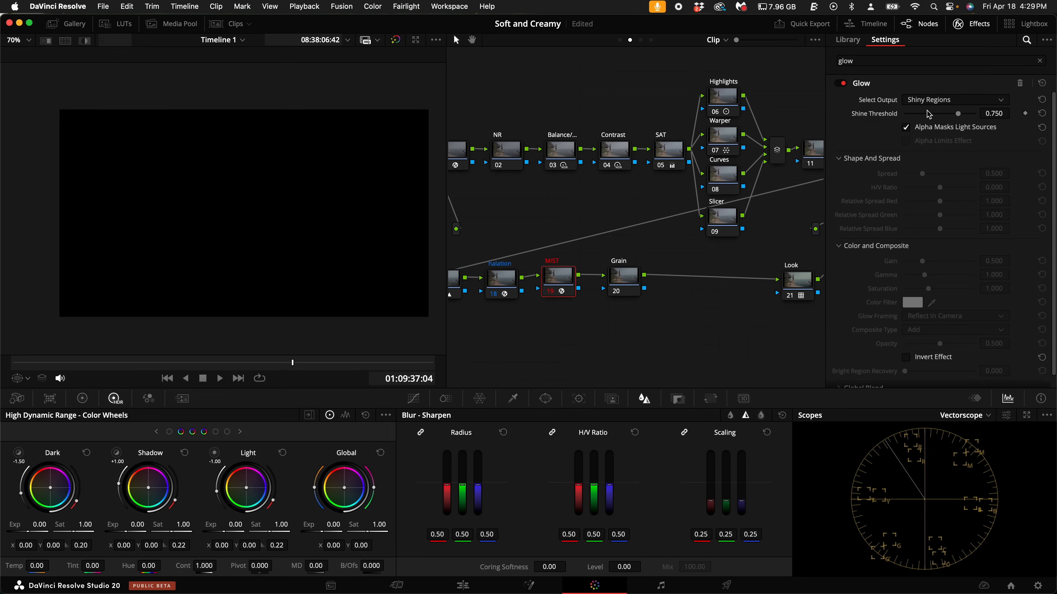
{"action": "left_click_drag", "start_coordinate": [959, 116], "coordinate": [934, 116]}
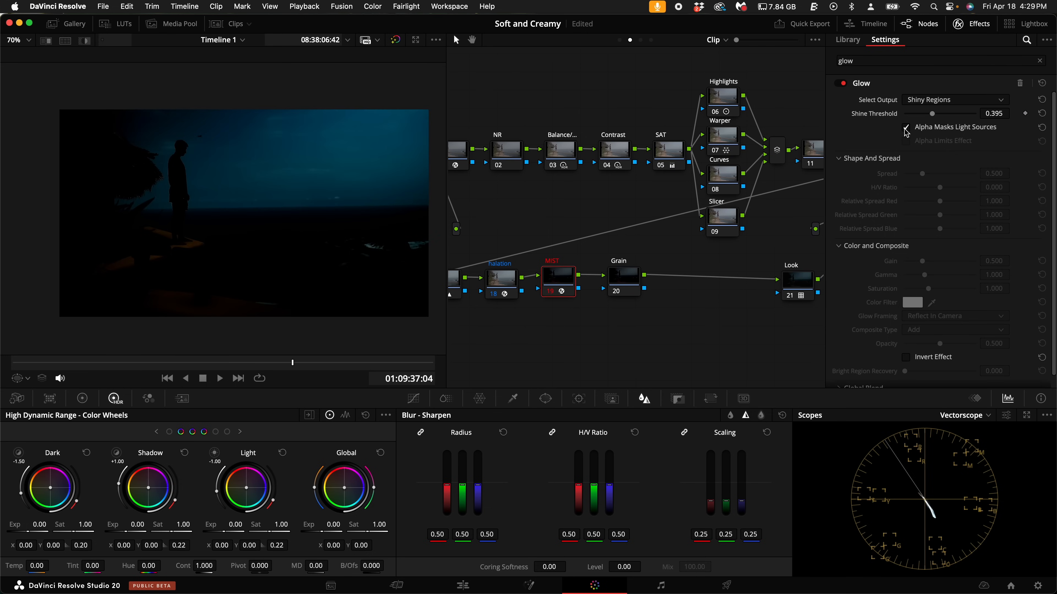
{"action": "left_click", "coordinate": [937, 100]}
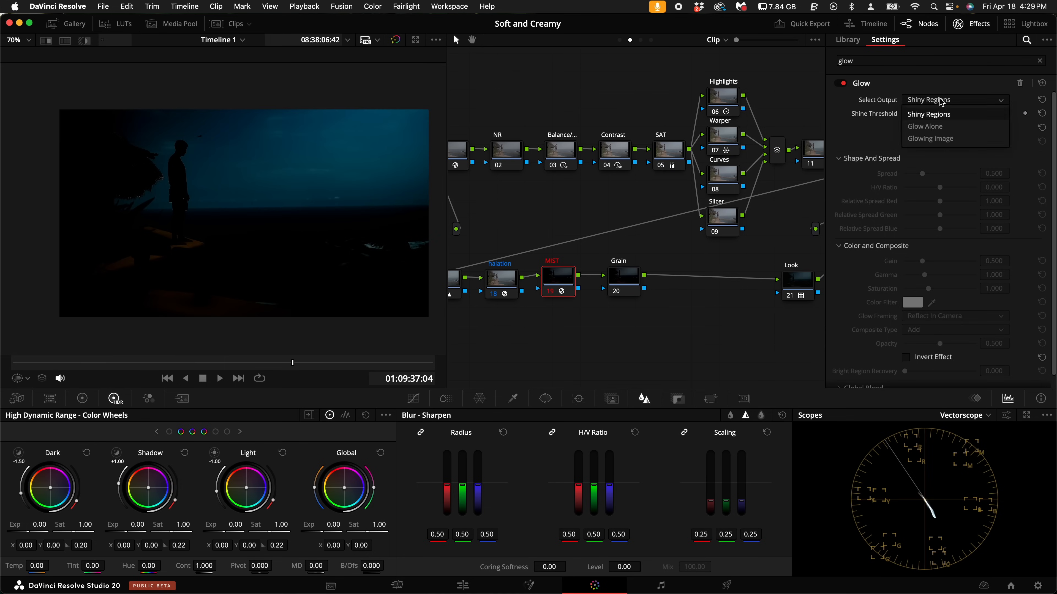
{"action": "left_click", "coordinate": [930, 138]}
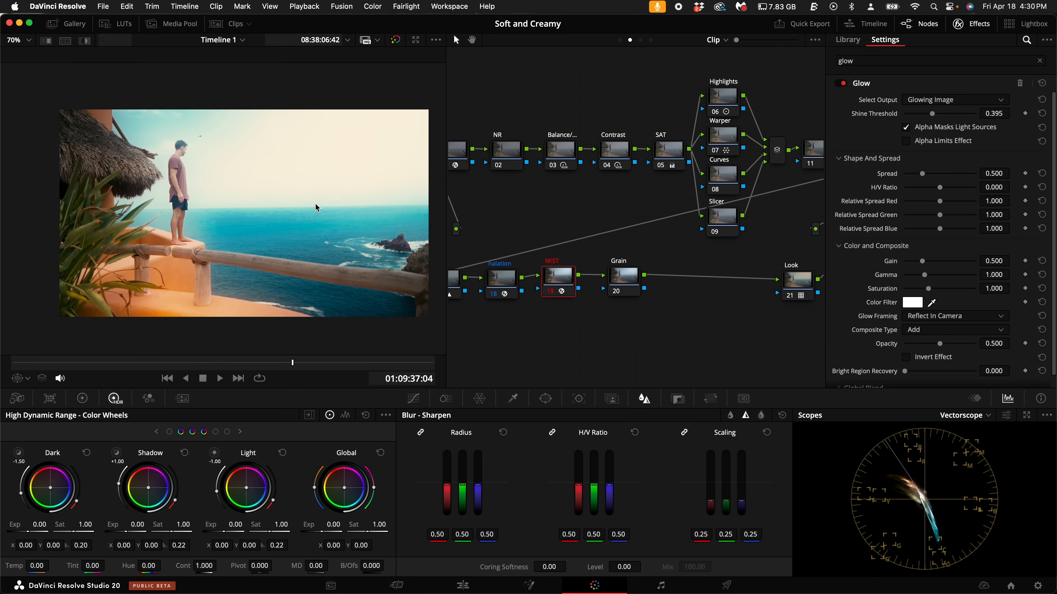
- Compare the MIST node off and on, then set the Glow shine threshold to 0.372 and its gain to 0.000
{"action": "key", "text": "super+d"}
{"action": "key", "text": "super+d"}
{"action": "key", "text": "super+d"}
{"action": "key", "text": "super+d"}
{"action": "mouse_move", "coordinate": [931, 113]}
{"action": "left_mouse_down"}
{"action": "mouse_move", "coordinate": [940, 119]}
{"action": "mouse_move", "coordinate": [930, 123]}
{"action": "left_mouse_up"}
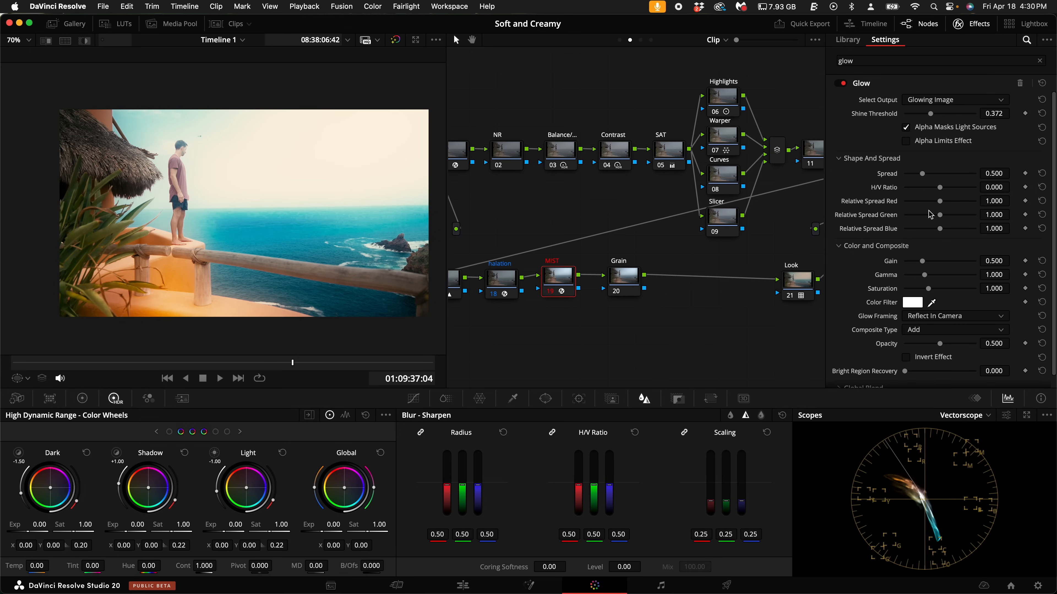
{"action": "left_click_drag", "start_coordinate": [923, 263], "coordinate": [886, 261]}
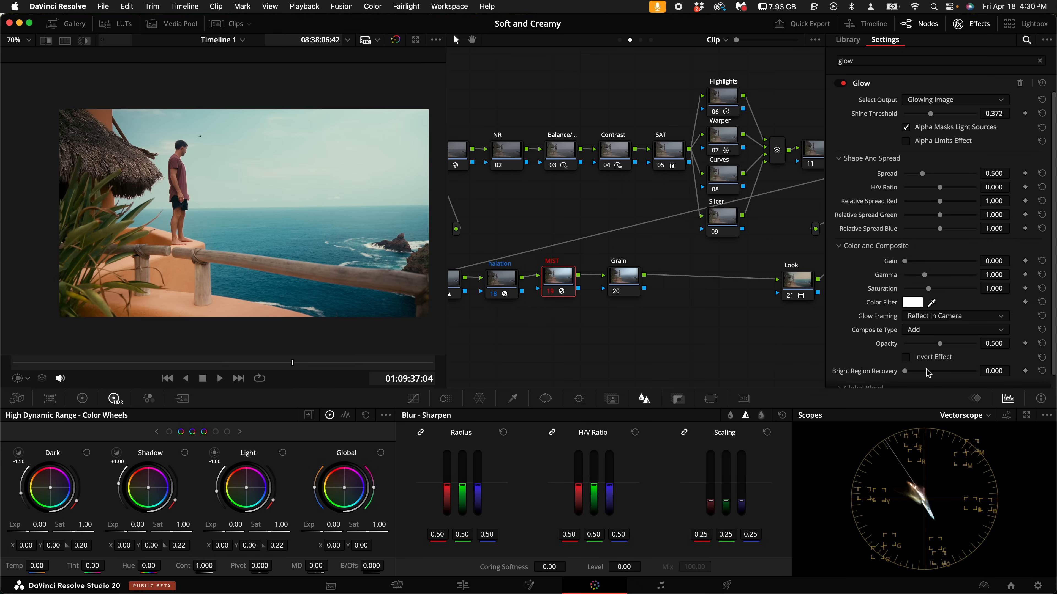
- Switch the scope to Waveform, set the Glow gain to 0.109 and check the MIST node off and on
{"action": "left_click", "coordinate": [968, 415]}
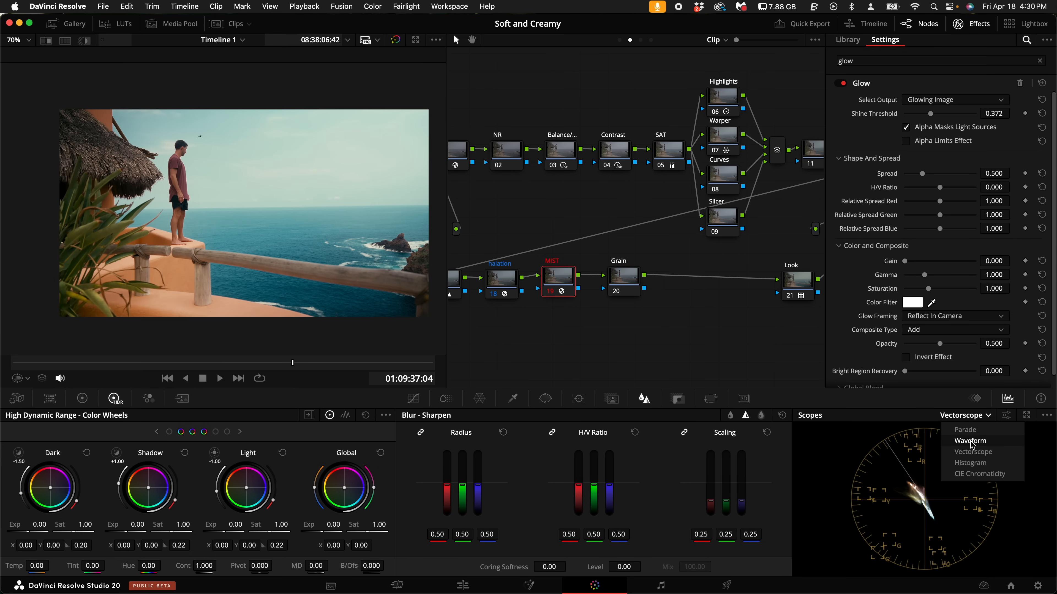
{"action": "left_click", "coordinate": [971, 441]}
{"action": "mouse_move", "coordinate": [904, 262]}
{"action": "left_mouse_down"}
{"action": "mouse_move", "coordinate": [921, 262]}
{"action": "mouse_move", "coordinate": [898, 268]}
{"action": "mouse_move", "coordinate": [924, 266]}
{"action": "mouse_move", "coordinate": [890, 270]}
{"action": "mouse_move", "coordinate": [907, 269]}
{"action": "left_mouse_up"}
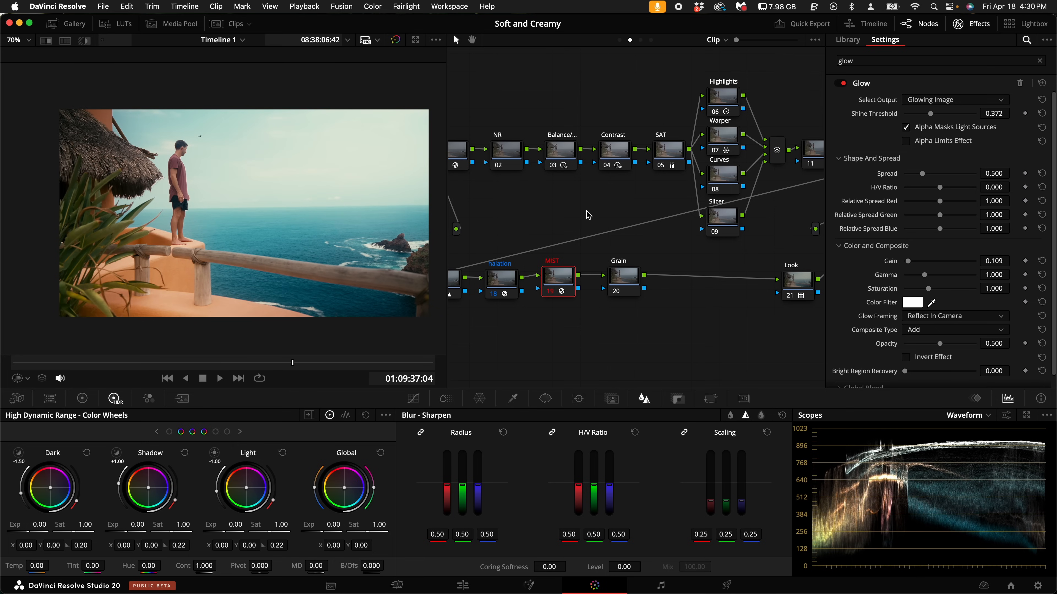
{"action": "key", "text": "ctrl+d"}
- Reset the MIST node's grade to remove the Glow effect and set the node's composite mode to Screen
{"action": "right_click", "coordinate": [566, 287]}
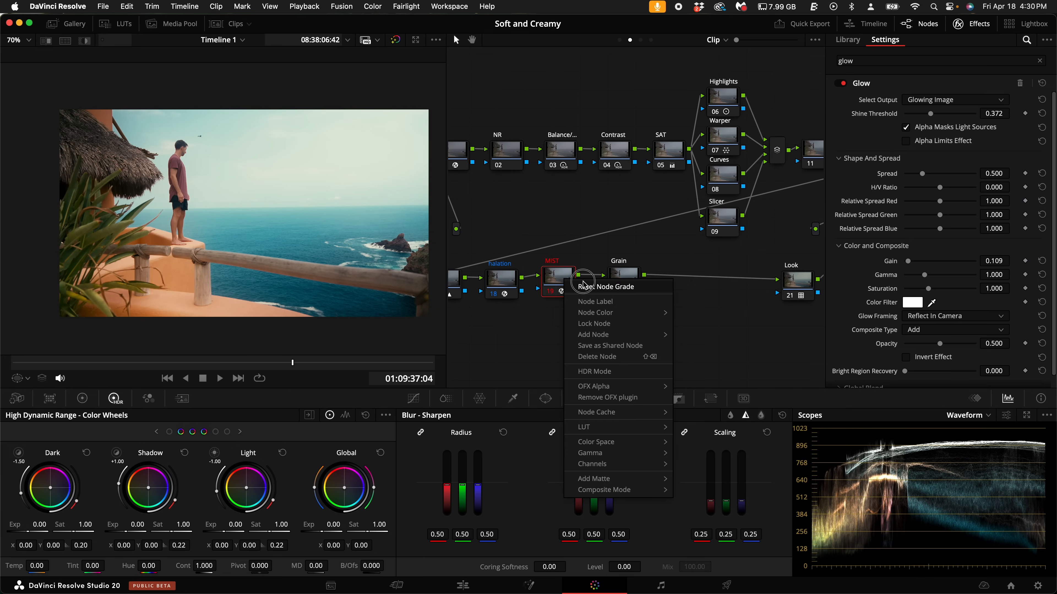
{"action": "left_click", "coordinate": [613, 292]}
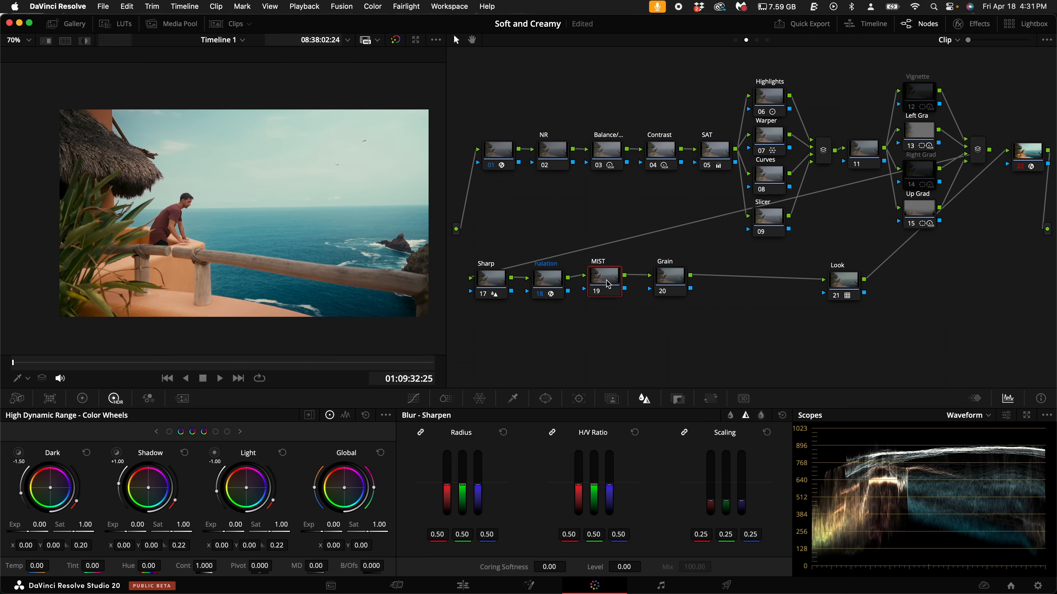
{"action": "right_click", "coordinate": [607, 280]}
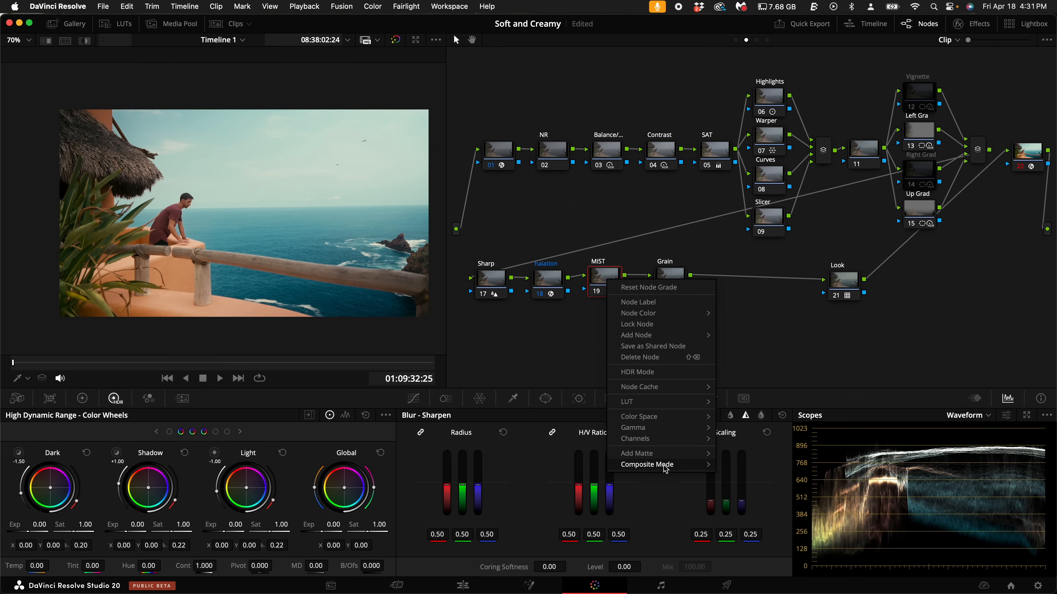
{"action": "mouse_move", "coordinate": [664, 469]}
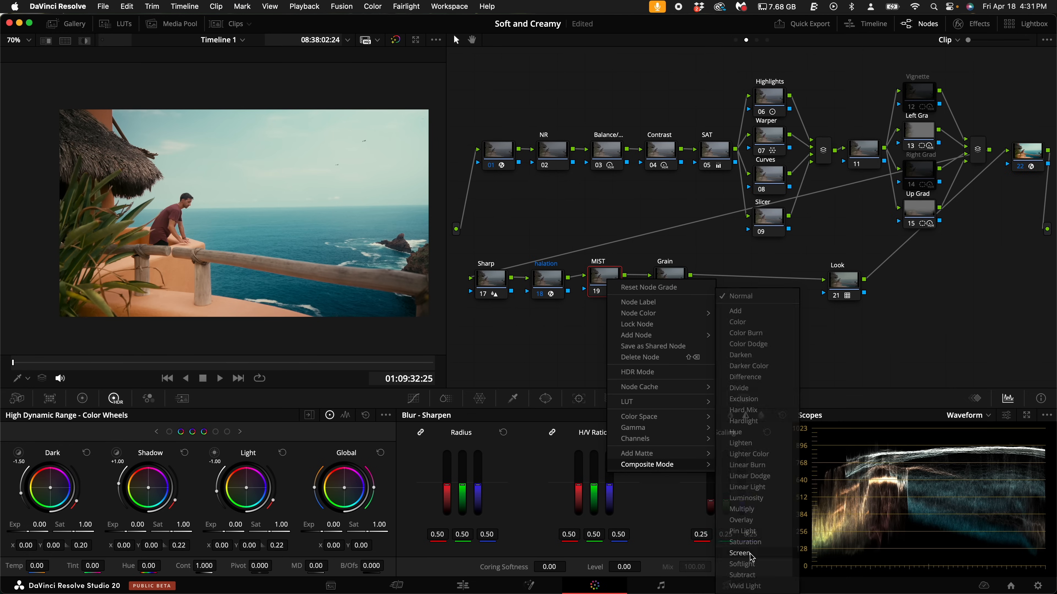
{"action": "left_click", "coordinate": [749, 555]}
- Enable editable splines for the MIST node's custom curve
{"action": "left_click", "coordinate": [413, 398]}
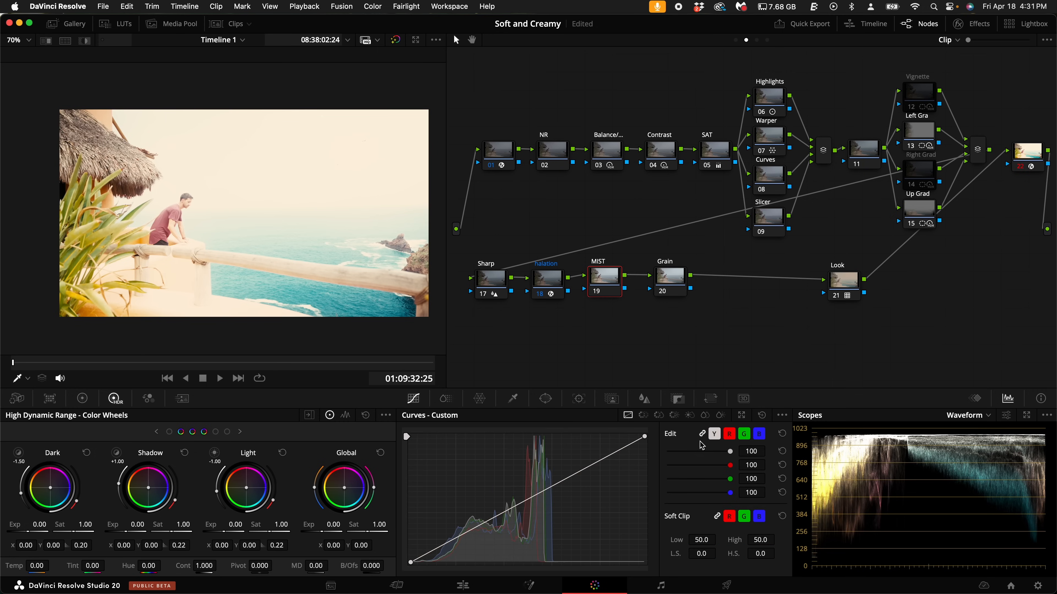
{"action": "left_click", "coordinate": [783, 417]}
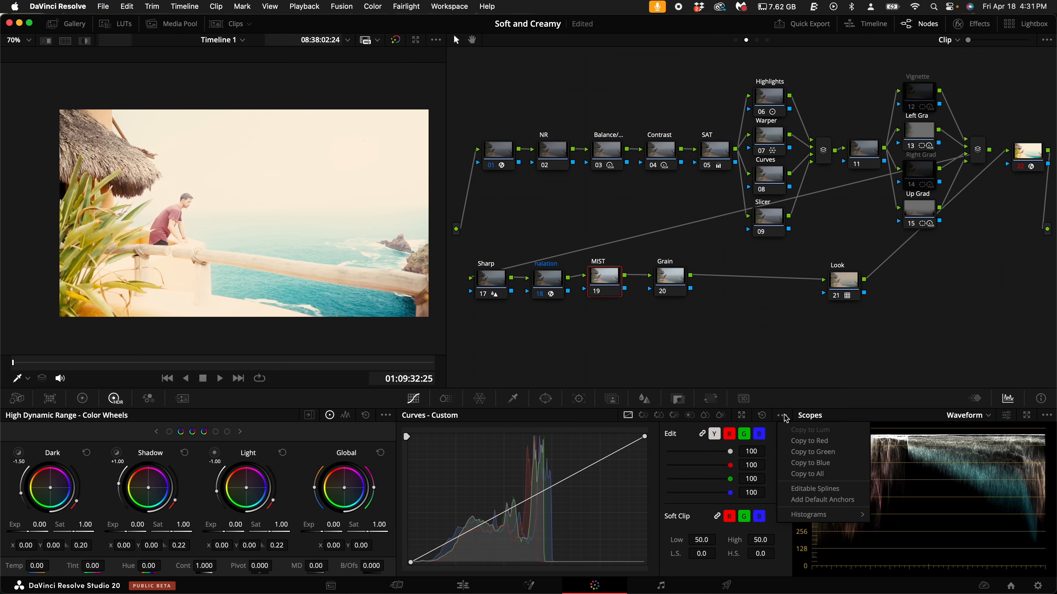
{"action": "left_click", "coordinate": [805, 489]}
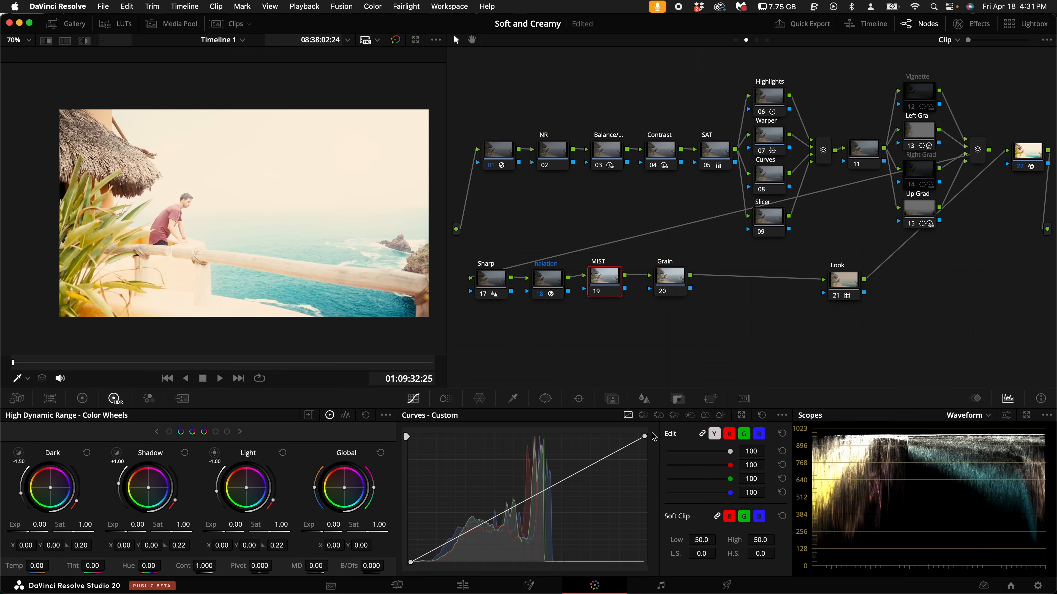
- Bend the MIST curve down through shadows and midtones by extending the black point's handle to the lower-right corner and adjusting the white point's handle
{"action": "left_click", "coordinate": [566, 479]}
{"action": "left_click_drag", "start_coordinate": [566, 480], "coordinate": [566, 466]}
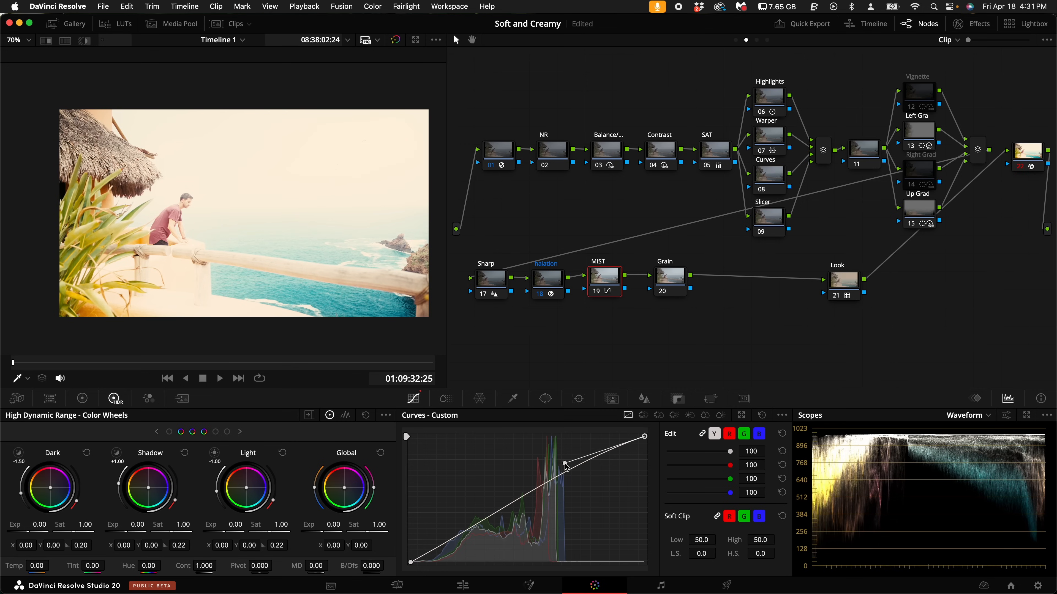
{"action": "left_click", "coordinate": [410, 562]}
{"action": "left_click_drag", "start_coordinate": [490, 524], "coordinate": [642, 562]}
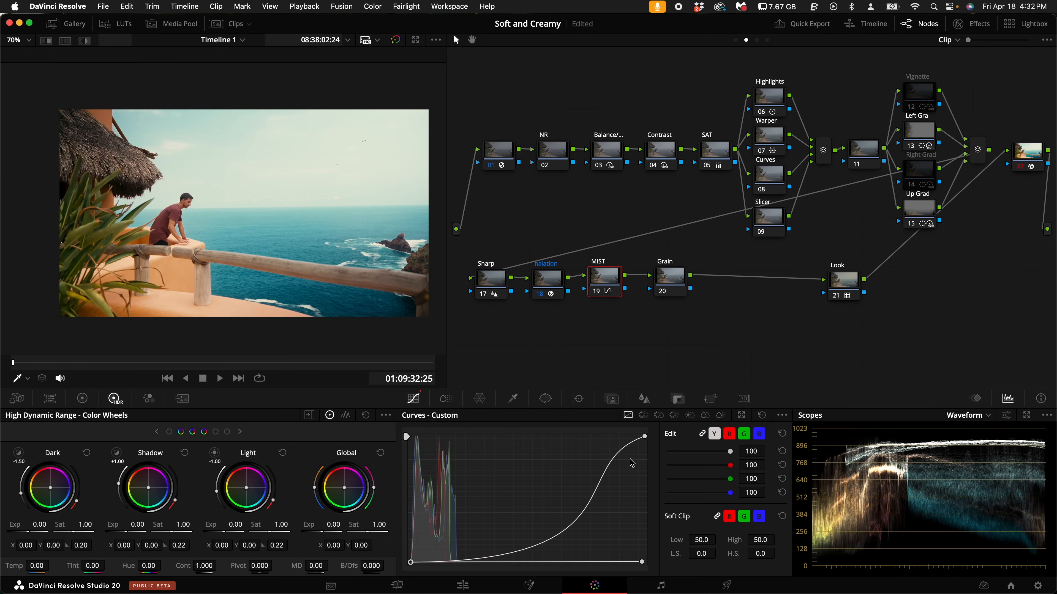
{"action": "left_click", "coordinate": [644, 437]}
{"action": "left_click_drag", "start_coordinate": [565, 464], "coordinate": [585, 453]}
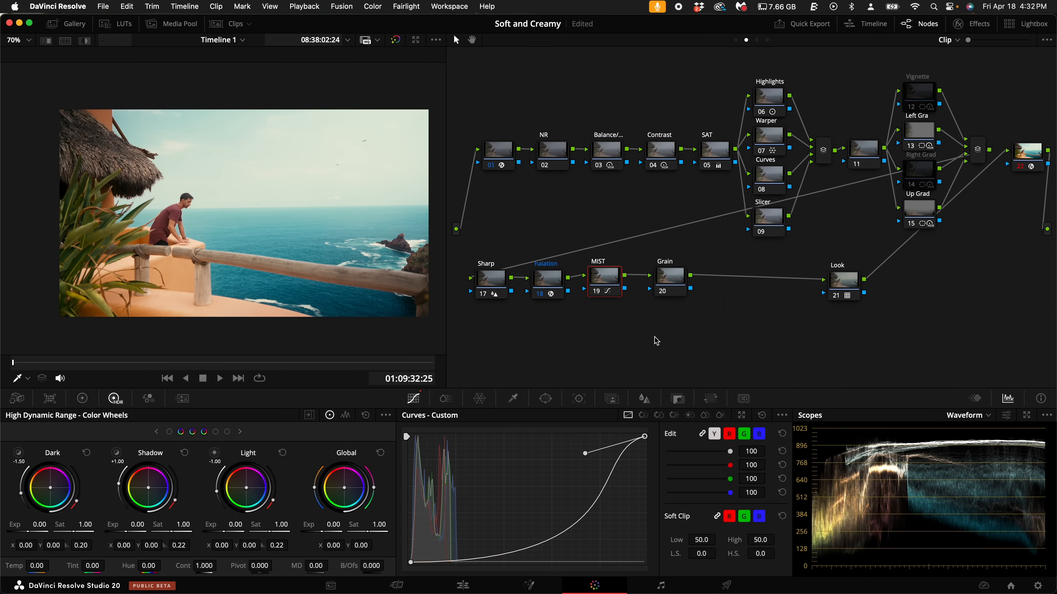
- Set the Mist radius to 0.71 on the MIST node
{"action": "left_click", "coordinate": [643, 400]}
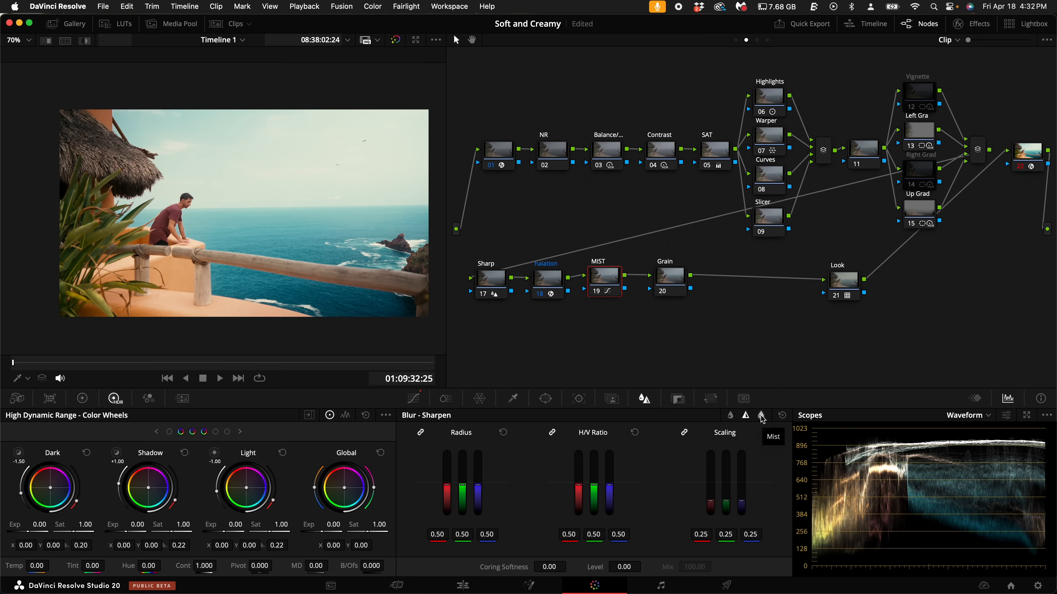
{"action": "left_click", "coordinate": [760, 417]}
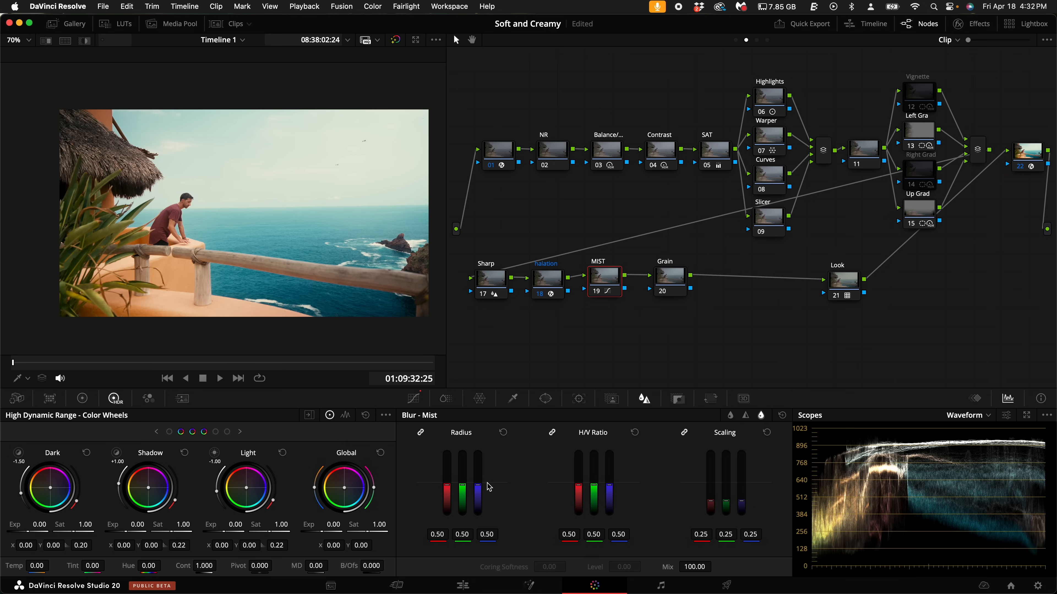
{"action": "mouse_move", "coordinate": [480, 491]}
{"action": "left_mouse_down"}
{"action": "mouse_move", "coordinate": [472, 405]}
{"action": "mouse_move", "coordinate": [479, 473]}
{"action": "left_mouse_up"}
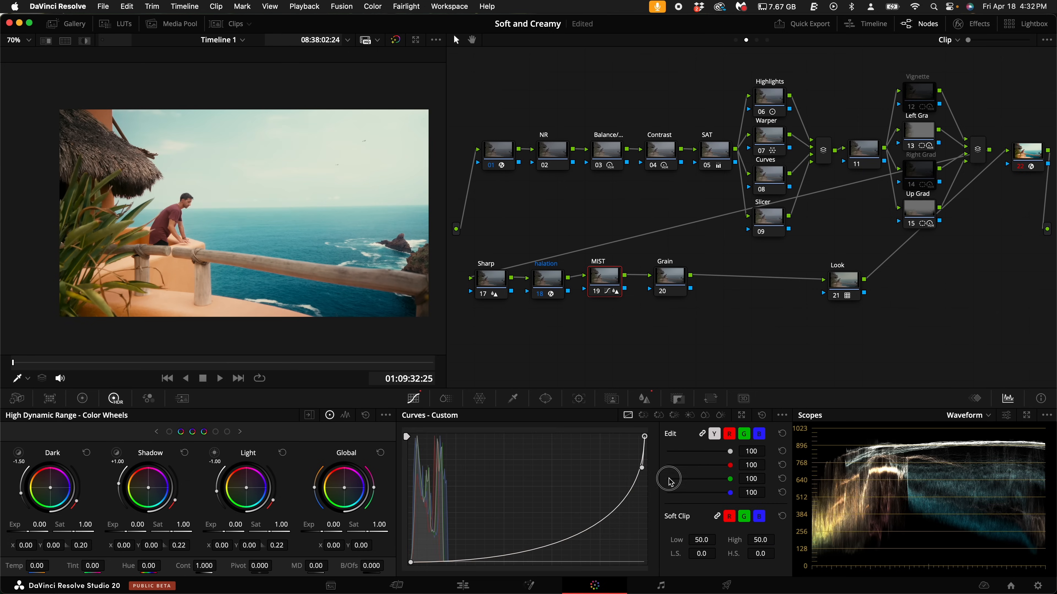
- Raise the white point's handle on the MIST curve and compare the node off and on, leaving it disabled
{"action": "left_click_drag", "start_coordinate": [670, 479], "coordinate": [589, 443]}
{"action": "key", "text": "super+d"}
{"action": "key", "text": "super+d"}
{"action": "key", "text": "super+d"}
{"action": "key", "text": "super+d"}
{"action": "key", "text": "super+d"}
- Find the Film Grain effect in the effects library and apply it to the Grain node
{"action": "left_click", "coordinate": [668, 279]}
{"action": "left_click", "coordinate": [973, 24]}
{"action": "type", "text": "gra"}
{"action": "left_click_drag", "start_coordinate": [891, 114], "coordinate": [645, 280]}
- Set the Film Grain to texture 0.697, grain size 0.449, strength 0.458, softness 0.101 and saturation 0.403, and inspect the grain up close
{"action": "left_click", "coordinate": [945, 101]}
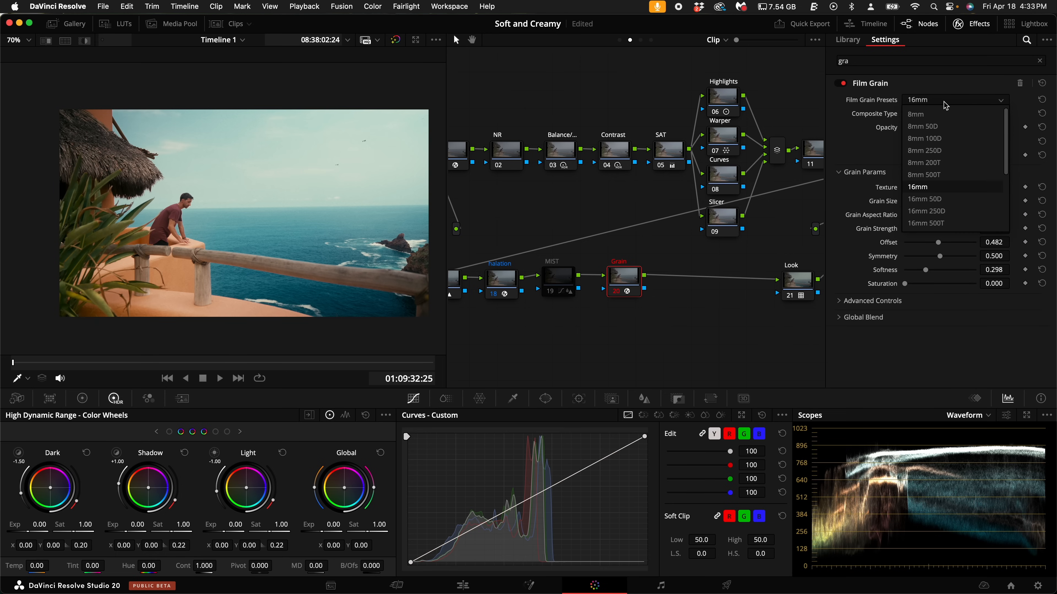
{"action": "scroll", "coordinate": [947, 121], "scroll_direction": "down", "scroll_amount": 5}
{"action": "left_click", "coordinate": [956, 177]}
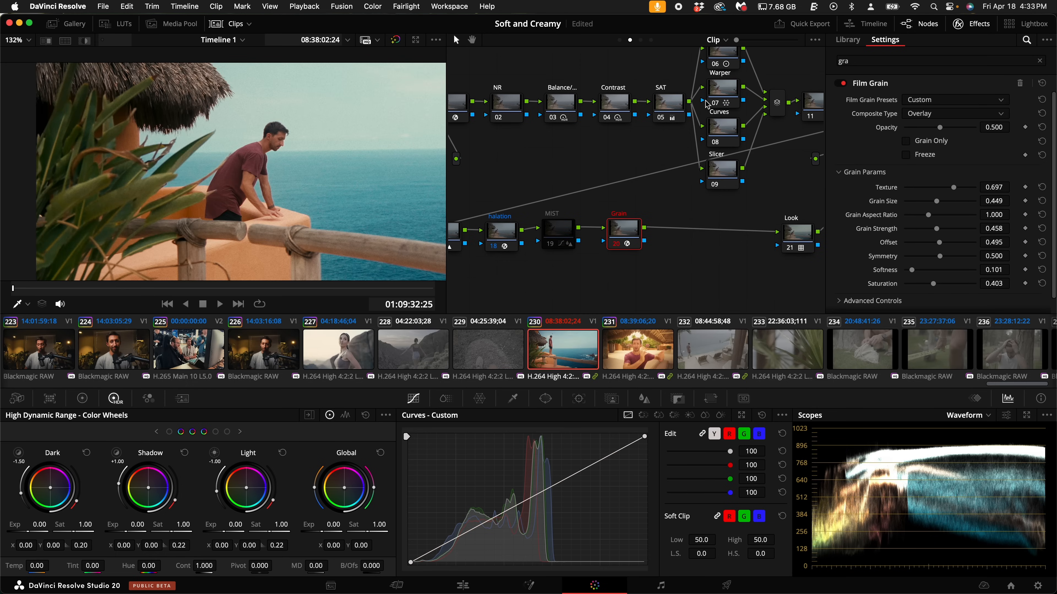
{"action": "scroll", "coordinate": [870, 226], "scroll_direction": "down", "scroll_amount": 2}
{"action": "scroll", "coordinate": [871, 226], "scroll_direction": "up", "scroll_amount": 2}
{"action": "scroll", "coordinate": [871, 227], "scroll_direction": "down", "scroll_amount": 2}
{"action": "scroll", "coordinate": [871, 227], "scroll_direction": "up", "scroll_amount": 2}
- Hide the effects library and clip thumbnails, select the MIST node and show the whole frame at 73% zoom
{"action": "left_click", "coordinate": [970, 24]}
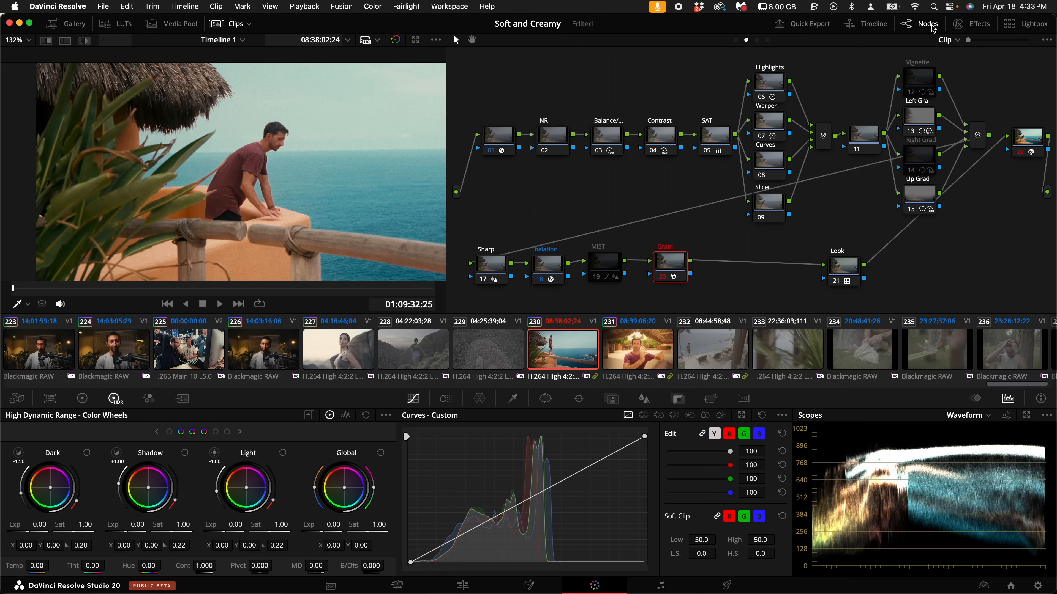
{"action": "left_click", "coordinate": [612, 267]}
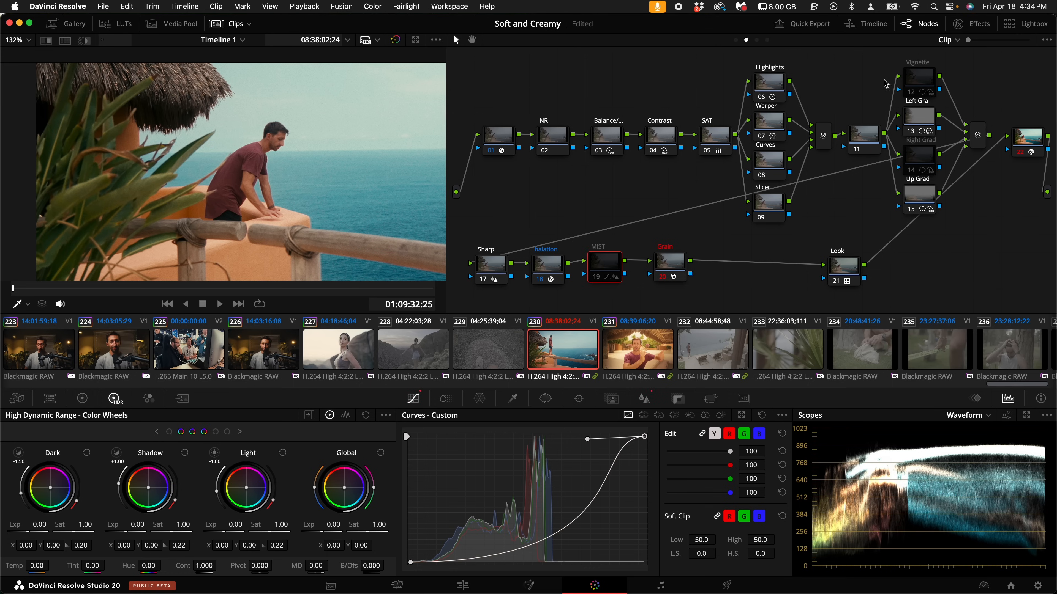
{"action": "left_click", "coordinate": [929, 27]}
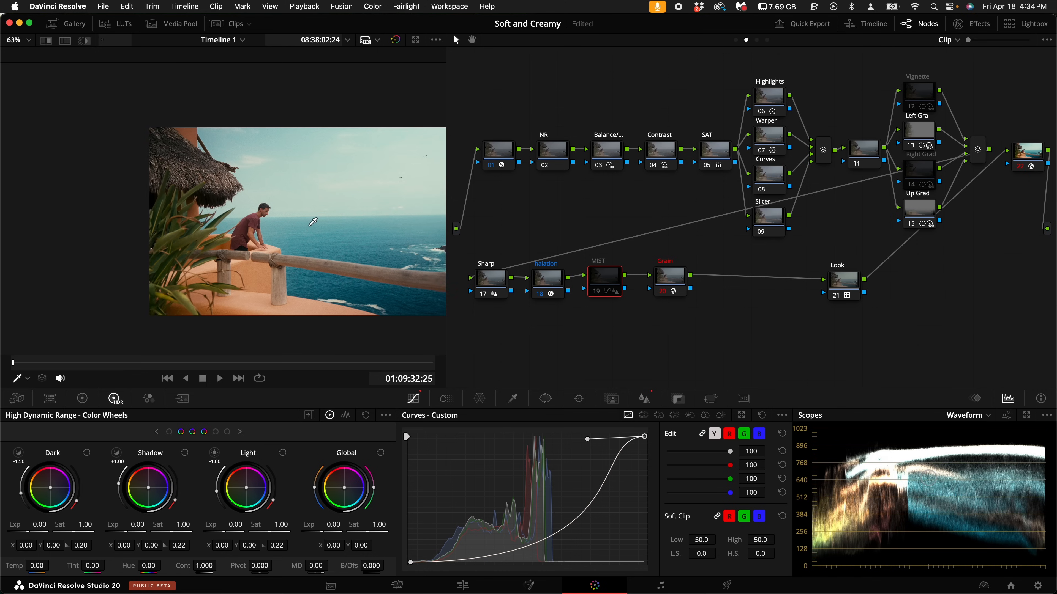
{"action": "scroll", "coordinate": [313, 221], "scroll_direction": "up", "scroll_amount": 3}
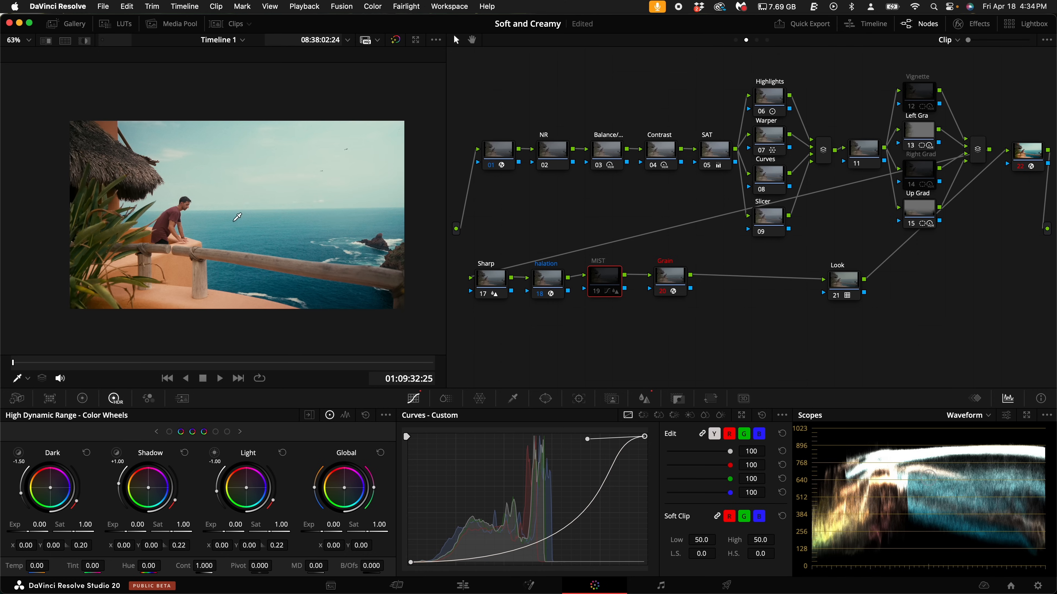
{"action": "scroll", "coordinate": [236, 217], "scroll_direction": "down", "scroll_amount": 1}
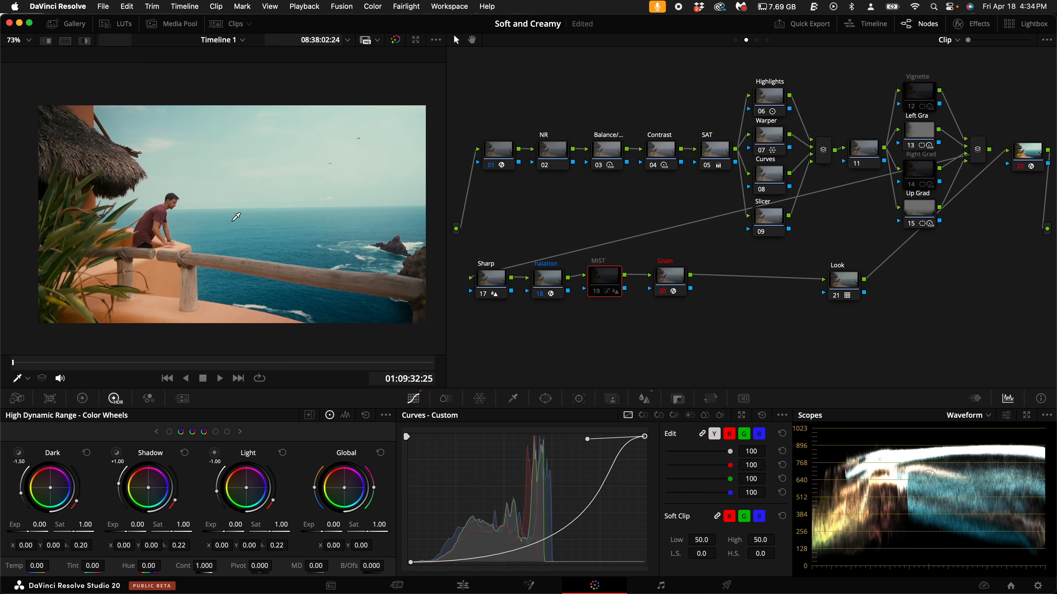
- Try shifting the Balance node's global HDR color balance, and reset the shift
{"action": "left_click", "coordinate": [716, 158]}
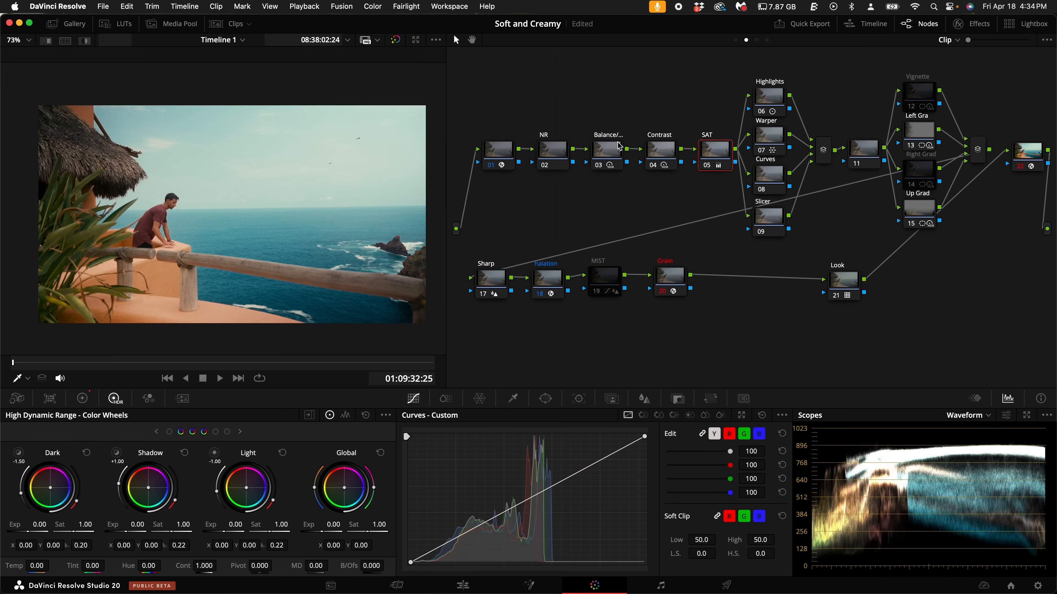
{"action": "left_click", "coordinate": [610, 153]}
{"action": "left_click_drag", "start_coordinate": [346, 492], "coordinate": [344, 488]}
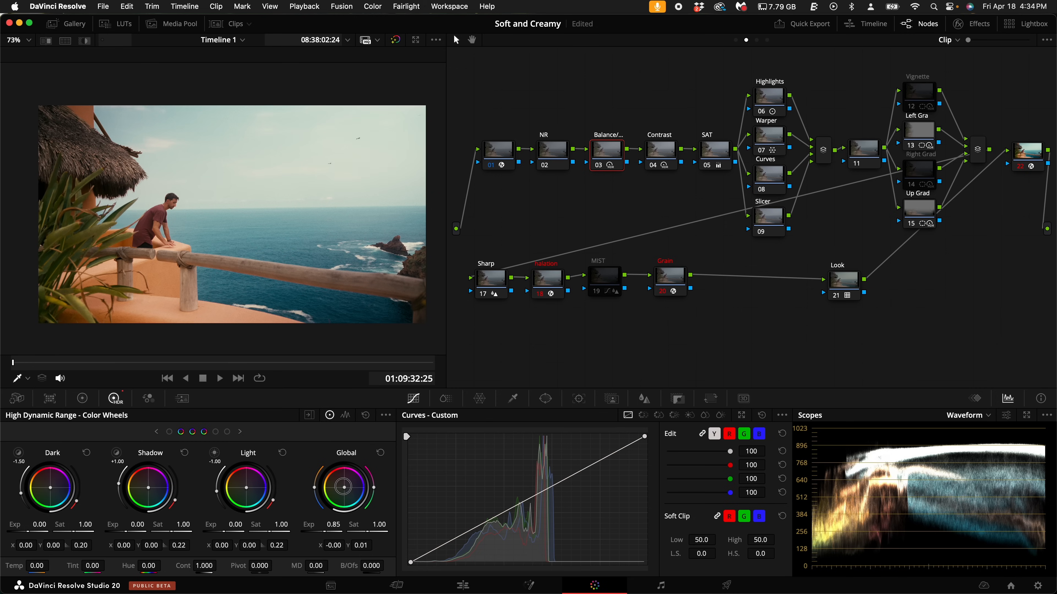
{"action": "left_click_drag", "start_coordinate": [344, 487], "coordinate": [357, 484]}
{"action": "double_click", "coordinate": [354, 482]}
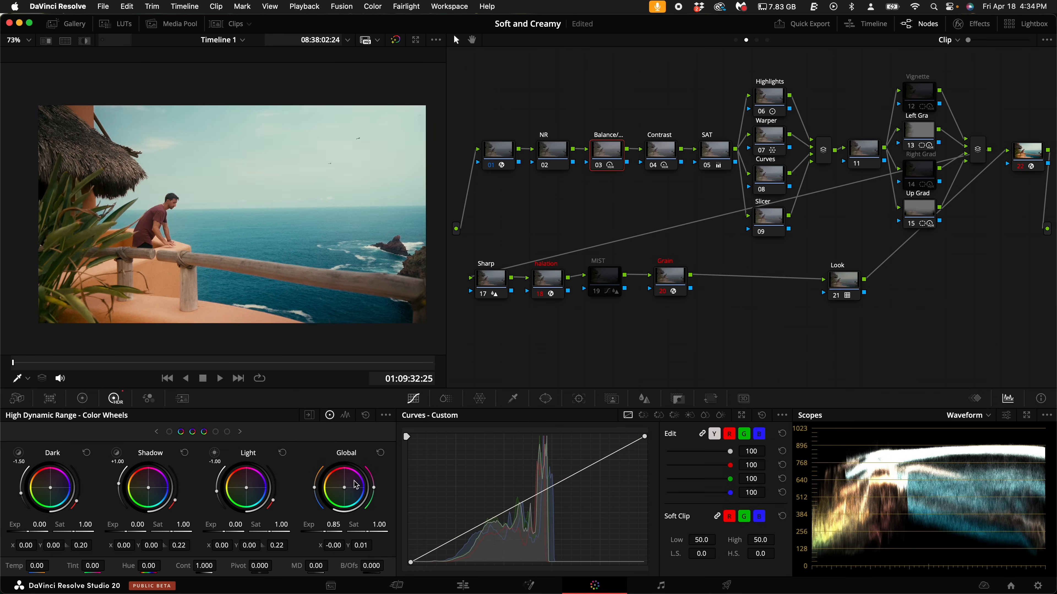
- Show the primaries color wheels and the Vectorscope, and try a small offset shift on the Balance node before undoing it
{"action": "left_click", "coordinate": [81, 401]}
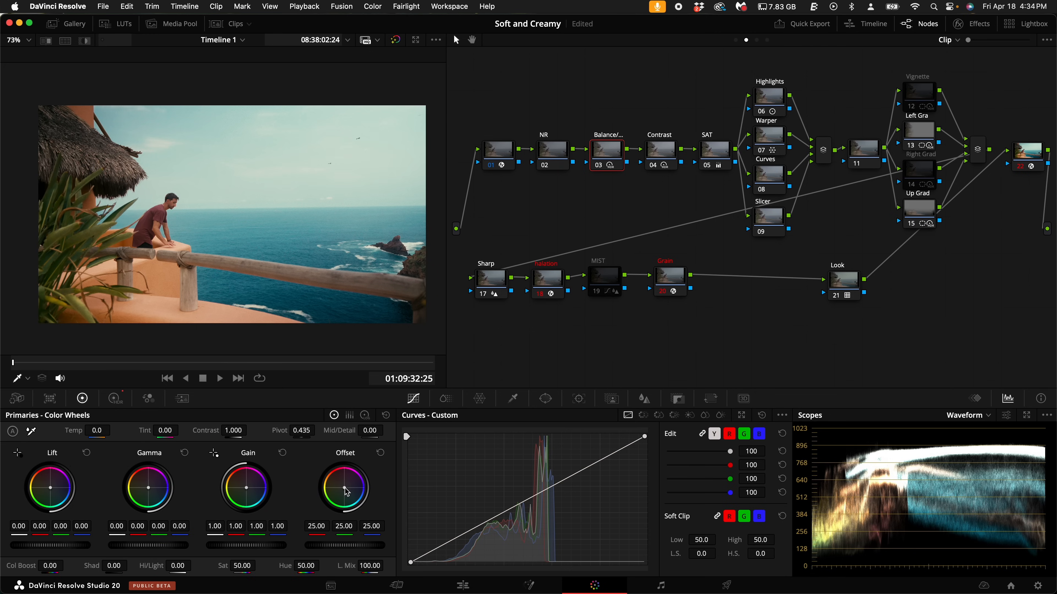
{"action": "left_click", "coordinate": [969, 416]}
{"action": "left_click", "coordinate": [974, 453]}
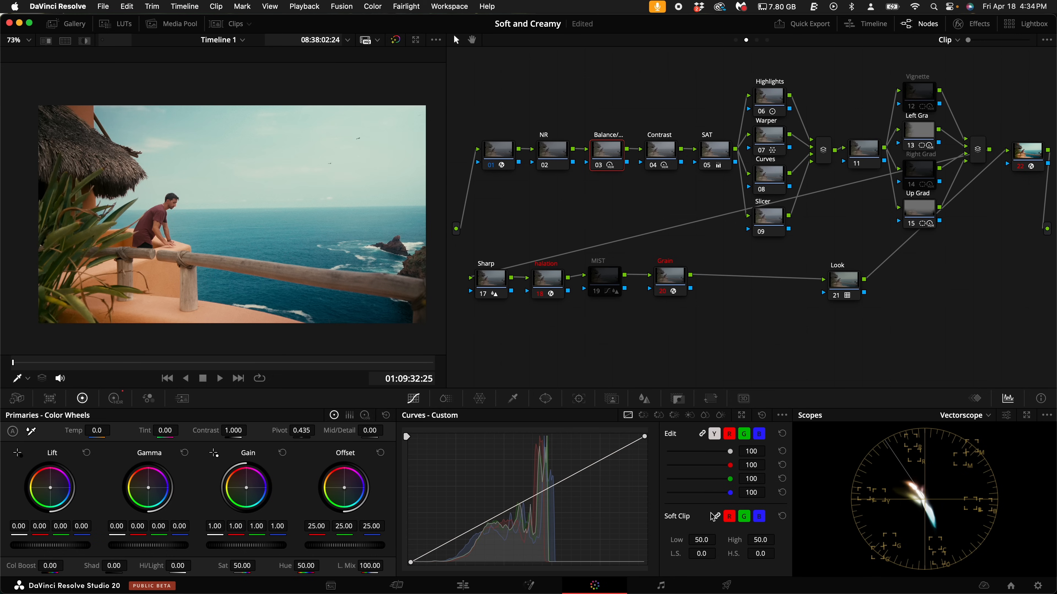
{"action": "left_click_drag", "start_coordinate": [344, 488], "coordinate": [345, 487]}
{"action": "key", "text": "super+z"}
- Compare the image and vectorscope with the Look node off and on, leaving the node enabled
{"action": "left_click", "coordinate": [845, 281]}
{"action": "key", "text": "super+d"}
{"action": "key", "text": "super+d"}
{"action": "key", "text": "super+d"}
{"action": "key", "text": "super+d"}
{"action": "key", "text": "super+d"}
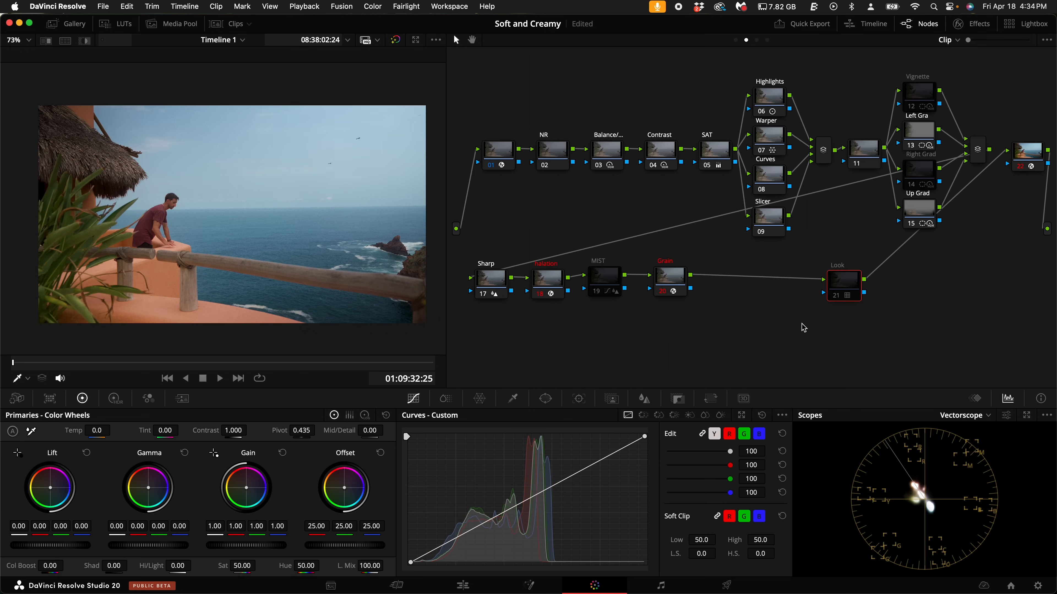
{"action": "key", "text": "super+d"}
{"action": "key", "text": "super+d"}
{"action": "key", "text": "super+d"}
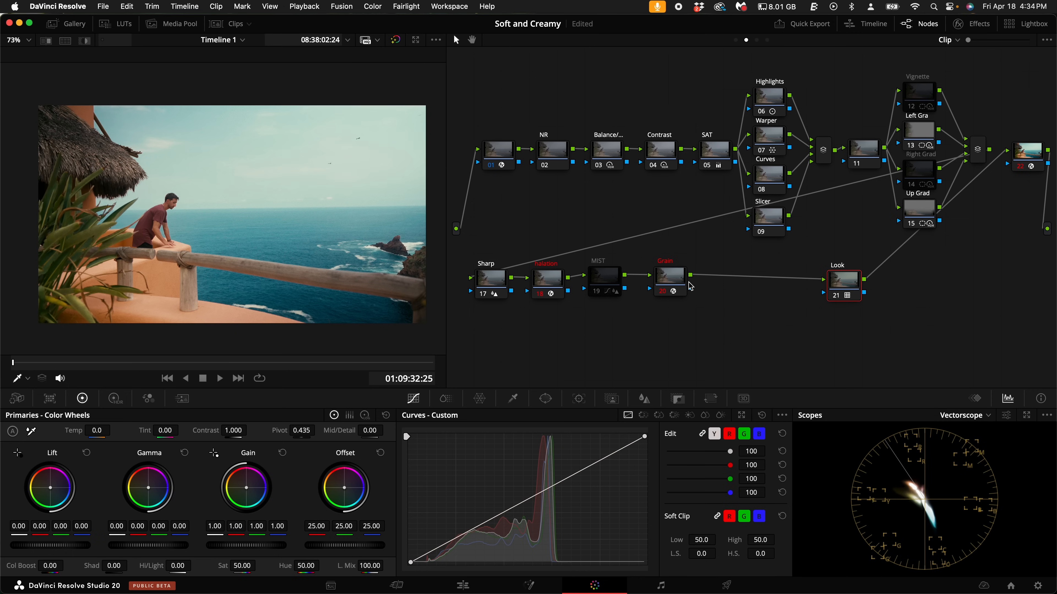
- On the SAT node, set the master gain to 0.97 and the master gamma to 0.04
{"action": "left_click", "coordinate": [715, 151]}
{"action": "left_click_drag", "start_coordinate": [227, 546], "coordinate": [310, 553]}
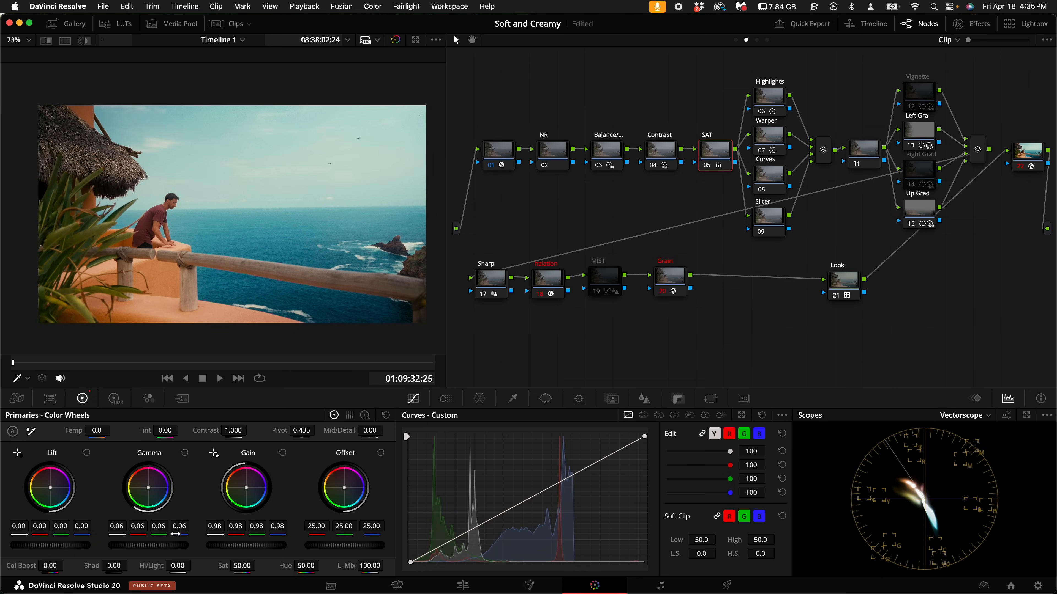
{"action": "left_click_drag", "start_coordinate": [229, 547], "coordinate": [227, 546]}
{"action": "left_click_drag", "start_coordinate": [142, 546], "coordinate": [98, 543]}
{"action": "left_click_drag", "start_coordinate": [161, 553], "coordinate": [134, 546]}
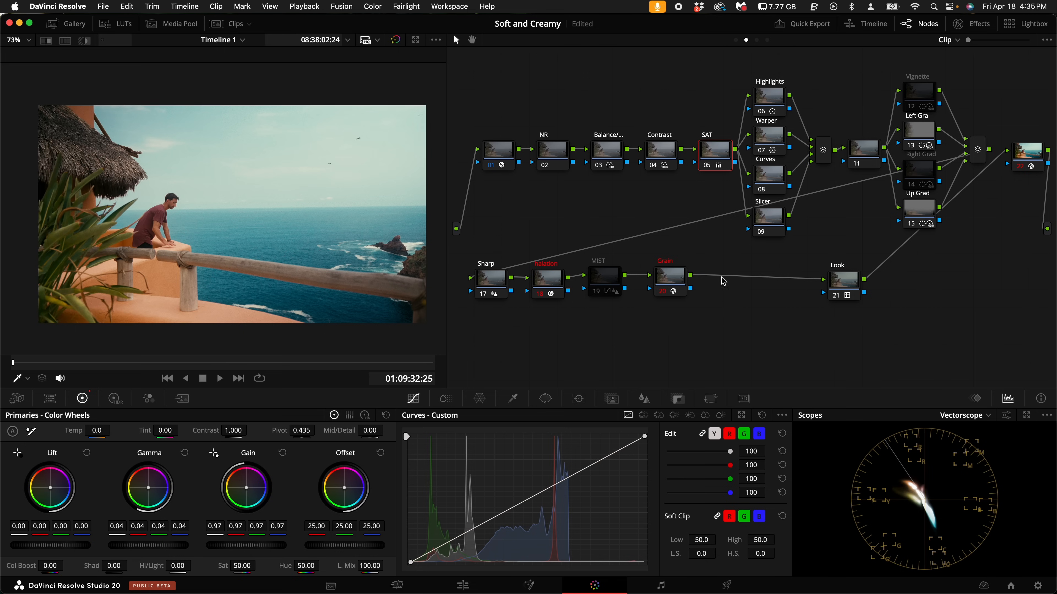
- Move the Grain and MIST nodes closer to the Look node to make room after the halation node
{"action": "left_click", "coordinate": [606, 151]}
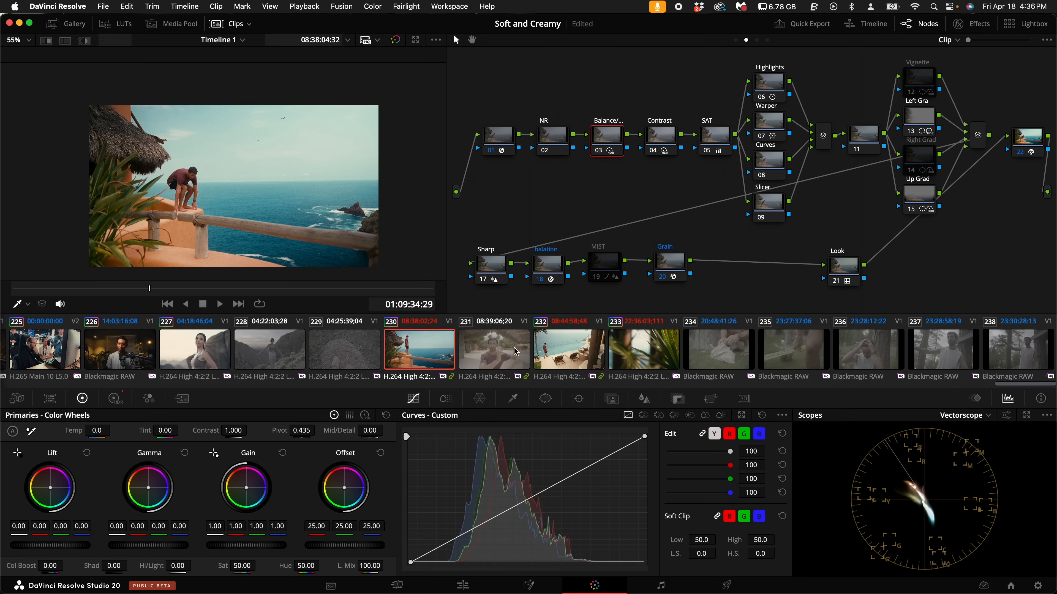
{"action": "left_click_drag", "start_coordinate": [669, 266], "coordinate": [747, 271]}
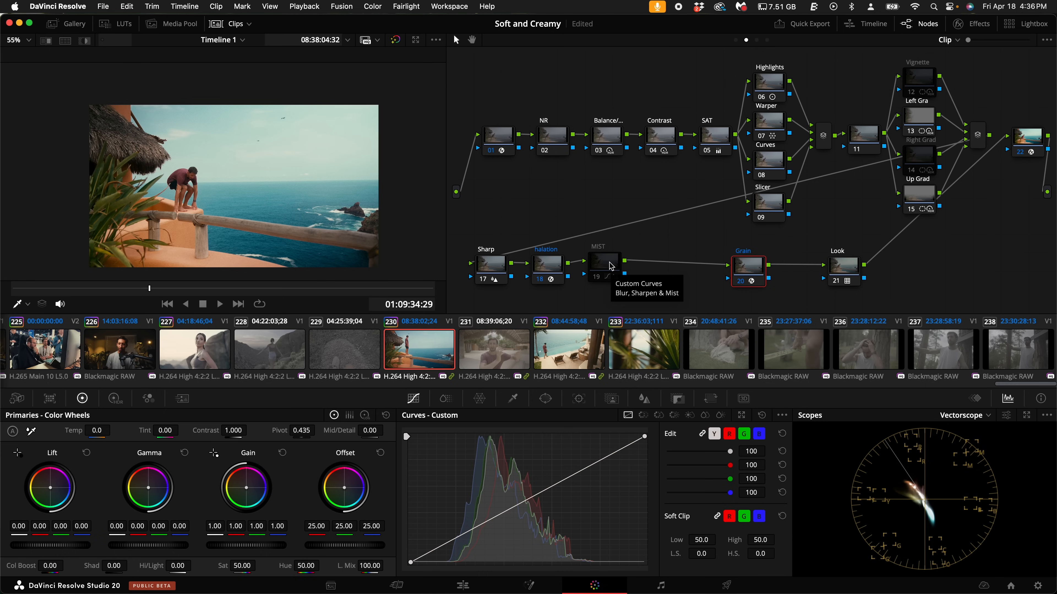
{"action": "left_click_drag", "start_coordinate": [610, 265], "coordinate": [662, 267]}
- Add a serial node after the halation node and limit its HSL qualifier's luminance High to 54.7, with the highlight view on
{"action": "left_click", "coordinate": [545, 271]}
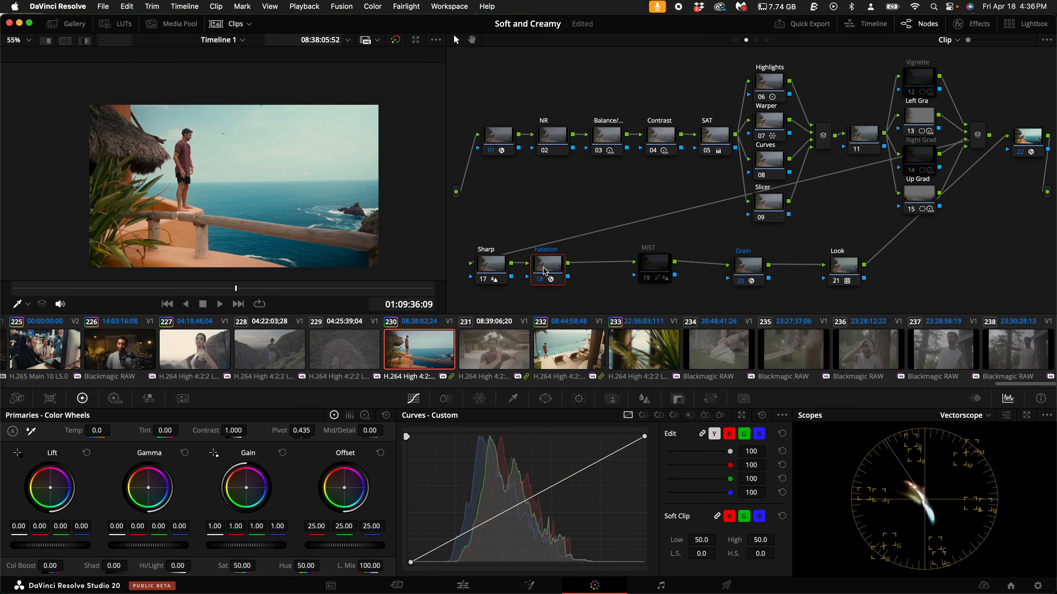
{"action": "key", "text": "alt+s"}
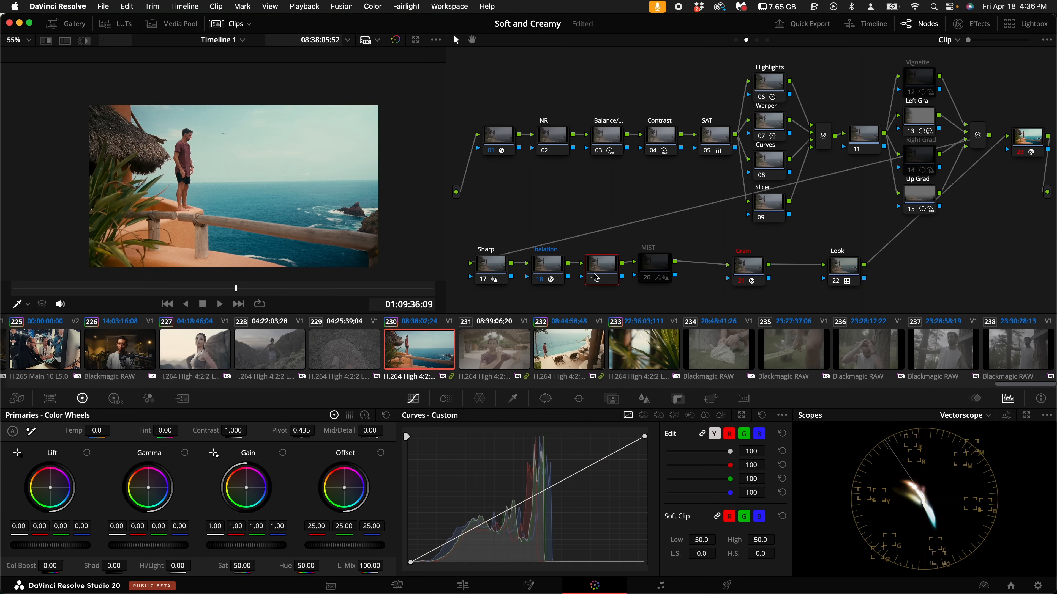
{"action": "left_click", "coordinate": [514, 399]}
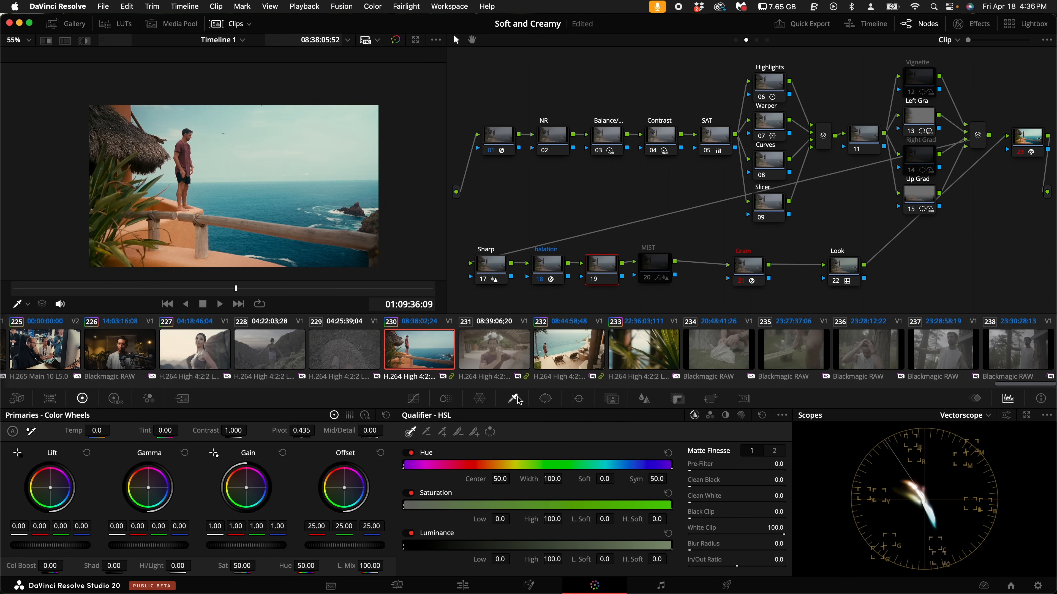
{"action": "left_click_drag", "start_coordinate": [553, 560], "coordinate": [245, 549]}
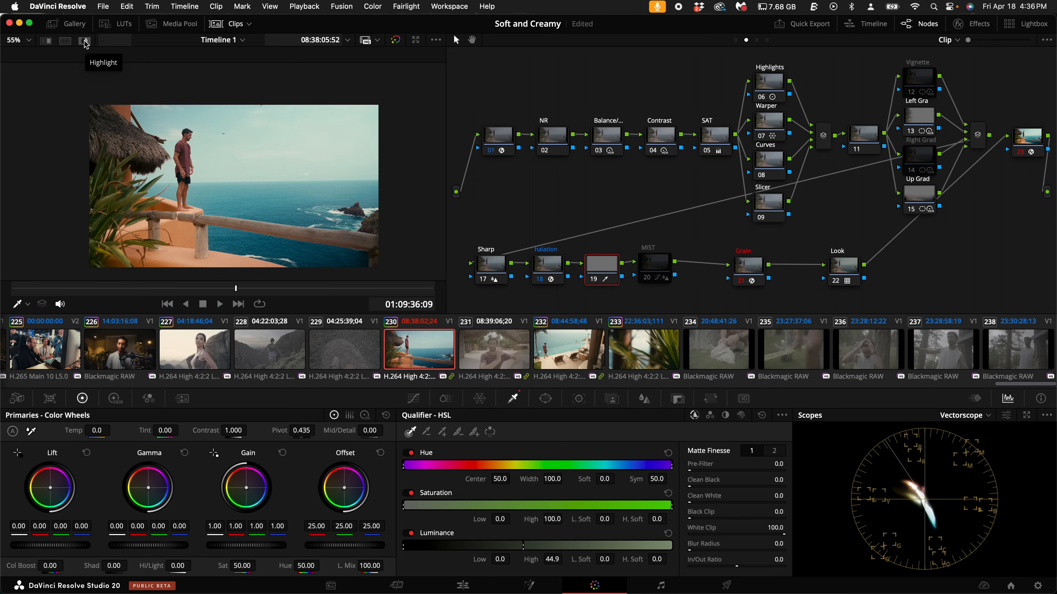
{"action": "left_click", "coordinate": [85, 40]}
{"action": "left_click_drag", "start_coordinate": [552, 559], "coordinate": [612, 573]}
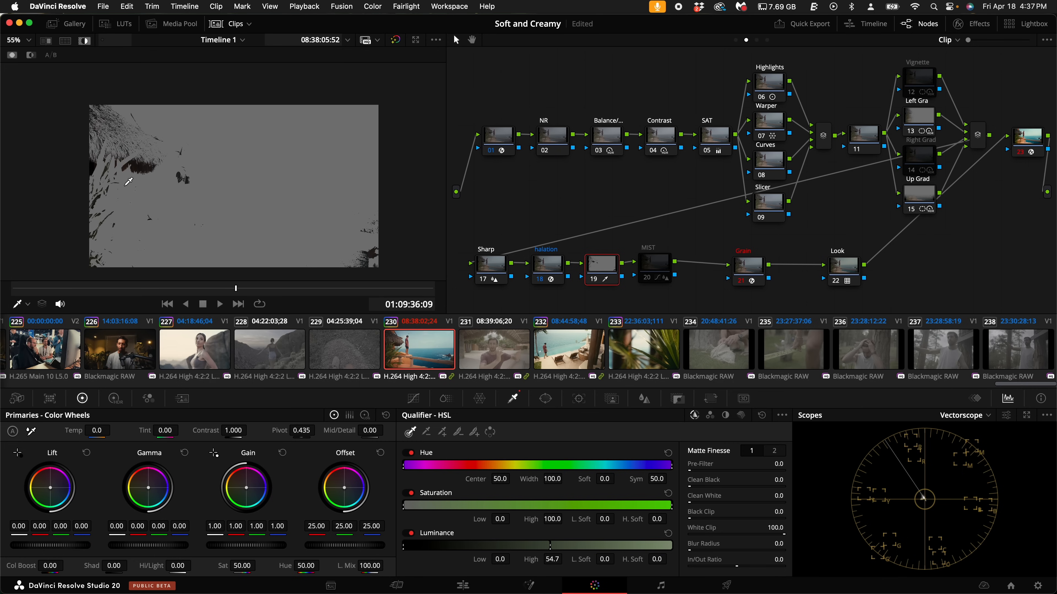
- Inspect the shadow matte up close, set the new node's saturation to 9.00 and turn the highlight view off
{"action": "scroll", "coordinate": [129, 182], "scroll_direction": "up", "scroll_amount": 5}
{"action": "scroll", "coordinate": [198, 116], "scroll_direction": "down", "scroll_amount": 2}
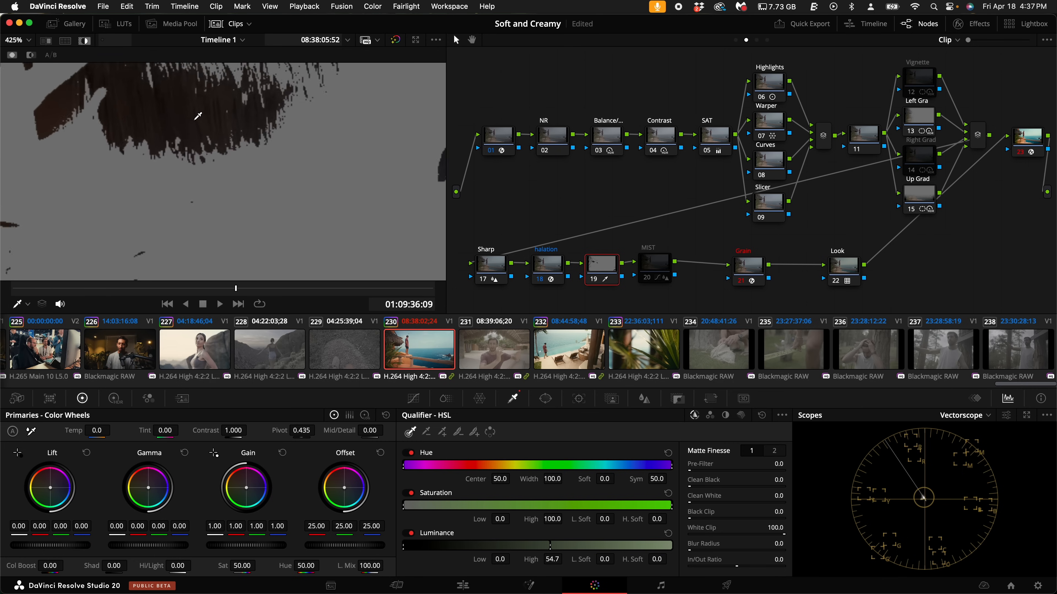
{"action": "scroll", "coordinate": [256, 148], "scroll_direction": "down", "scroll_amount": 2}
{"action": "scroll", "coordinate": [258, 151], "scroll_direction": "down", "scroll_amount": 2}
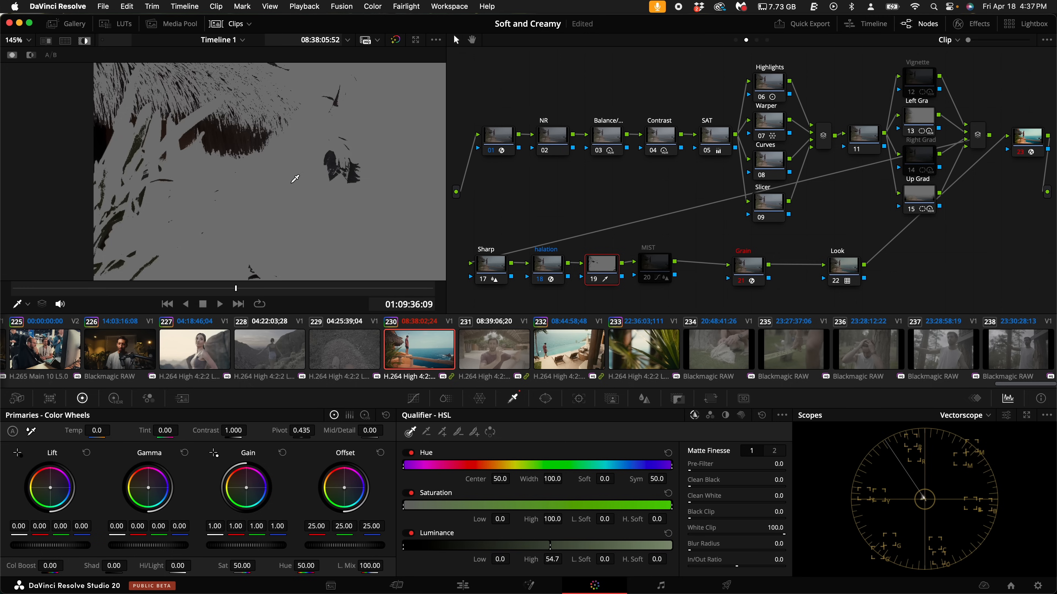
{"action": "scroll", "coordinate": [294, 179], "scroll_direction": "down", "scroll_amount": 2}
{"action": "scroll", "coordinate": [295, 179], "scroll_direction": "down", "scroll_amount": 3}
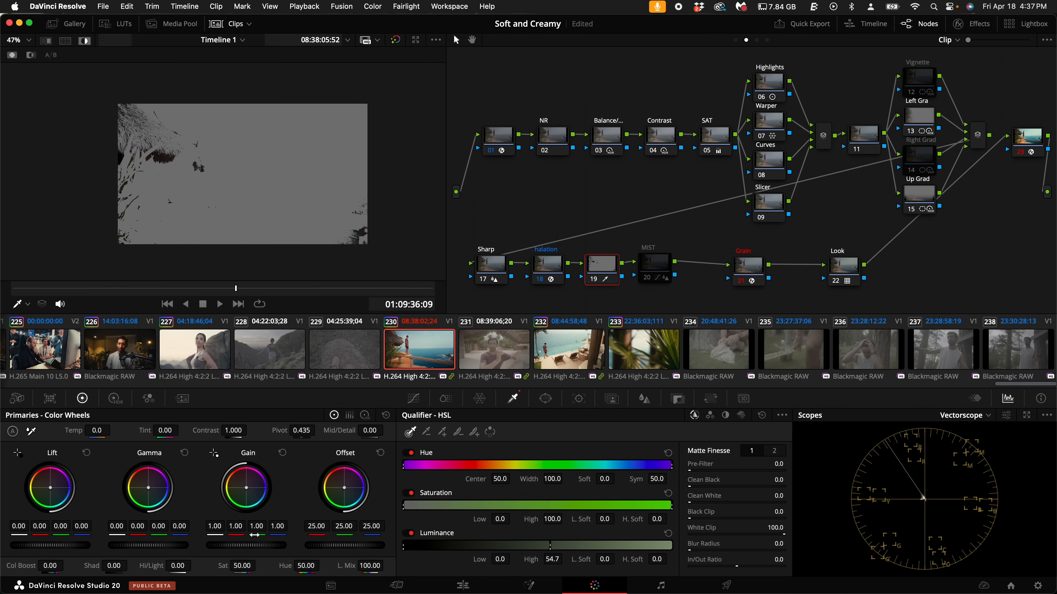
{"action": "left_click_drag", "start_coordinate": [245, 566], "coordinate": [131, 566]}
{"action": "left_click", "coordinate": [85, 42]}
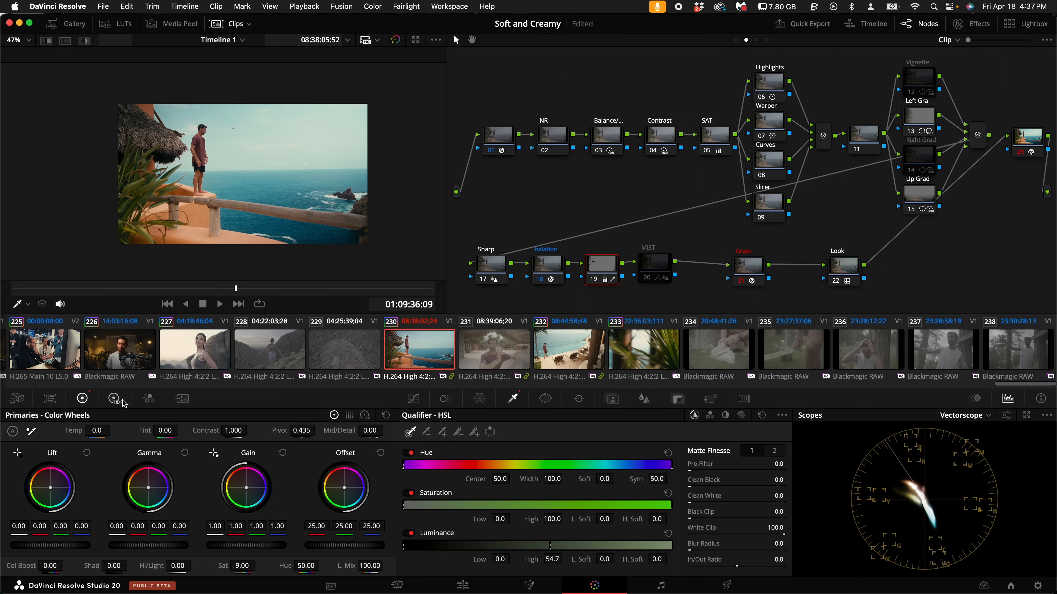
- Show the HDR color wheels with the Black, Dark and Shadow zones
{"action": "left_click", "coordinate": [113, 399]}
{"action": "left_click", "coordinate": [168, 432]}
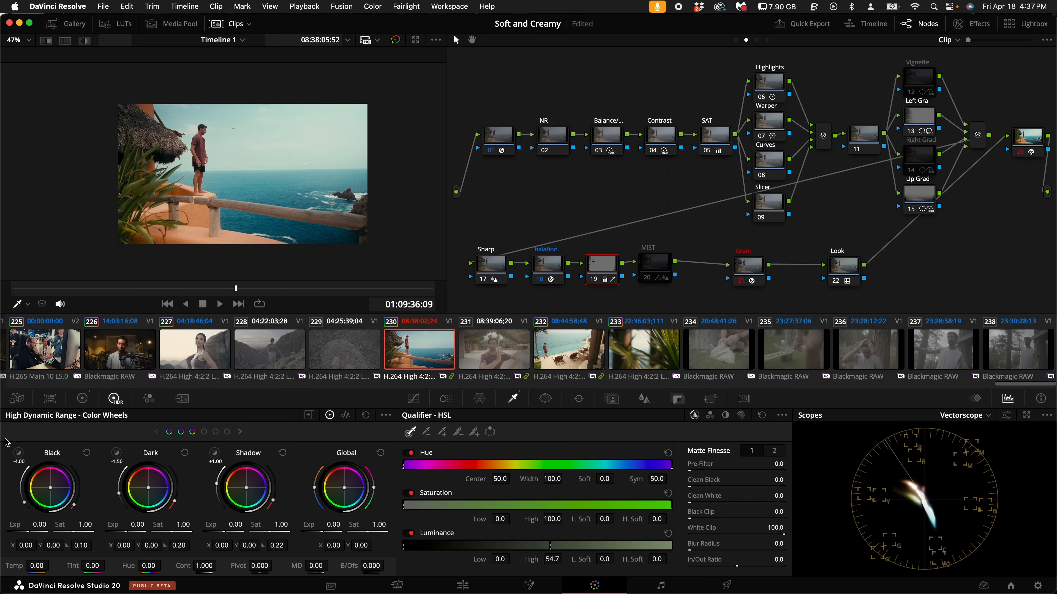
{"action": "left_click", "coordinate": [118, 458]}
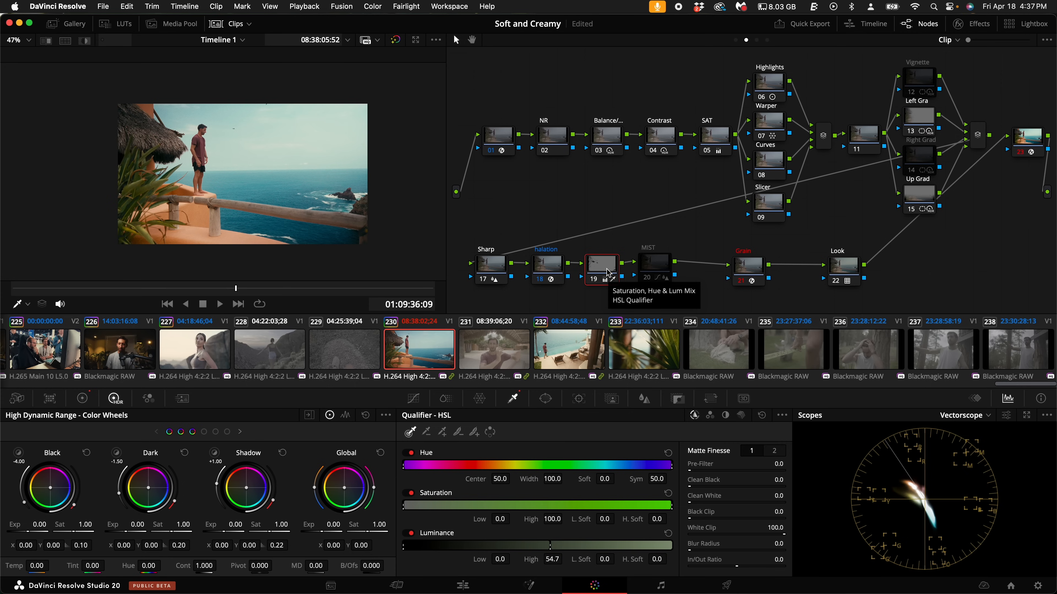
- Move the Look, Grain and MIST nodes further along the row and add a serial node after the qualified shadow node
{"action": "left_click_drag", "start_coordinate": [651, 269], "coordinate": [868, 272]}
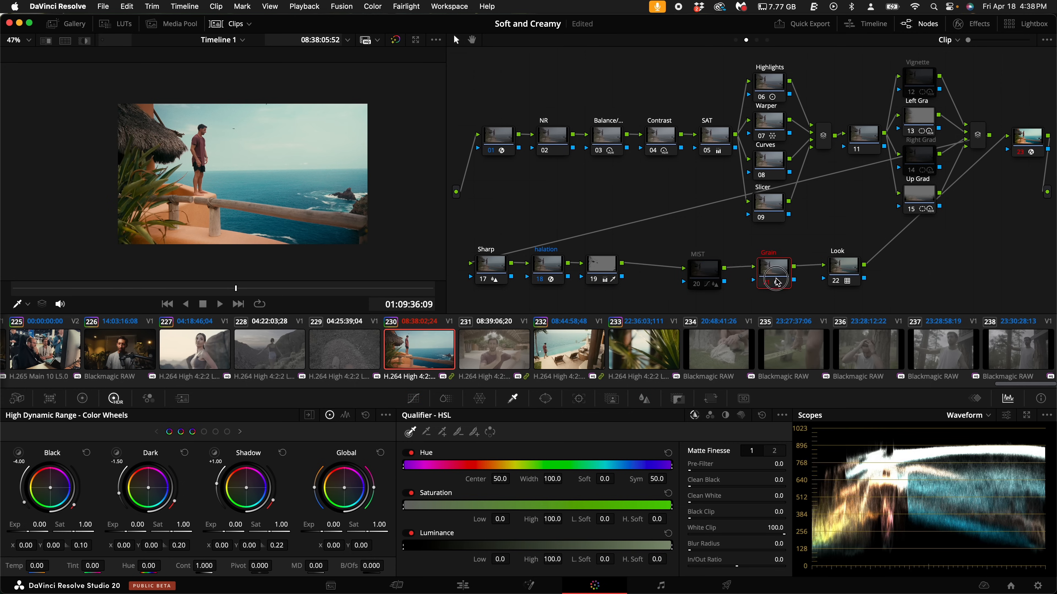
{"action": "left_click_drag", "start_coordinate": [785, 275], "coordinate": [802, 271]}
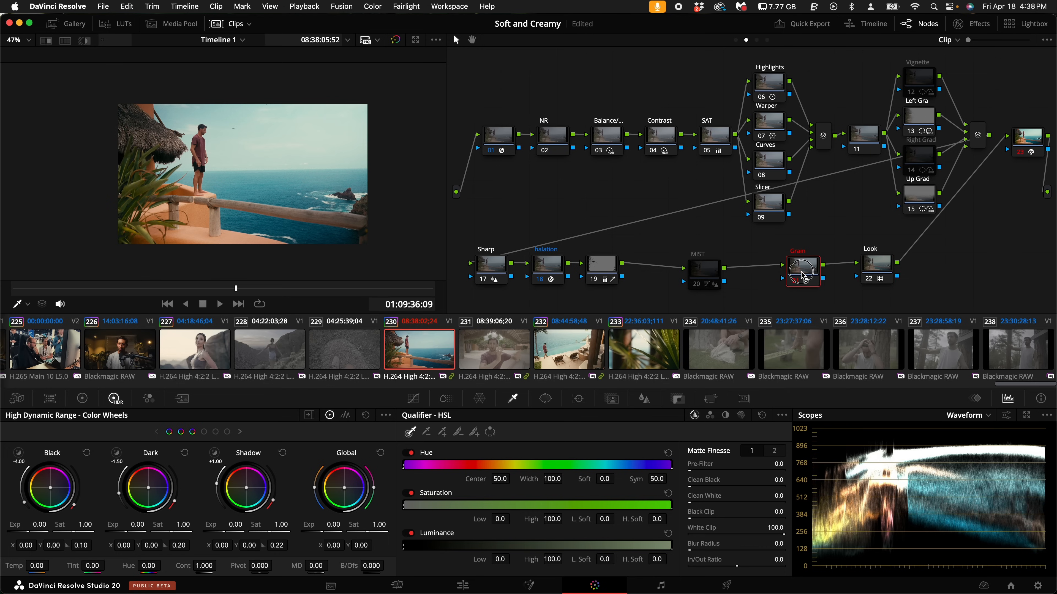
{"action": "left_click_drag", "start_coordinate": [703, 271], "coordinate": [729, 264]}
{"action": "left_click", "coordinate": [604, 266]}
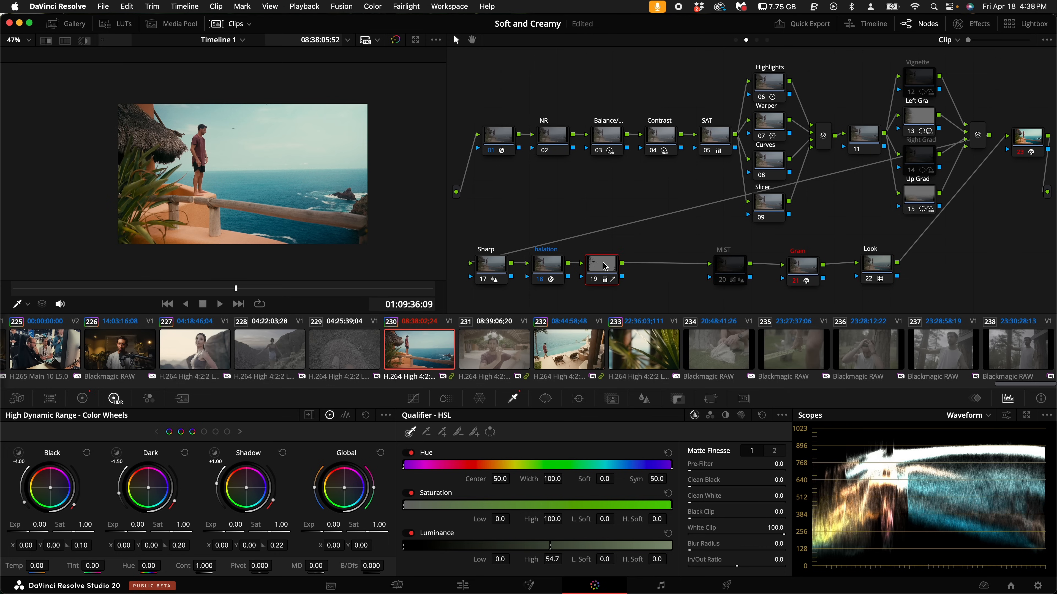
{"action": "key", "text": "alt+s"}
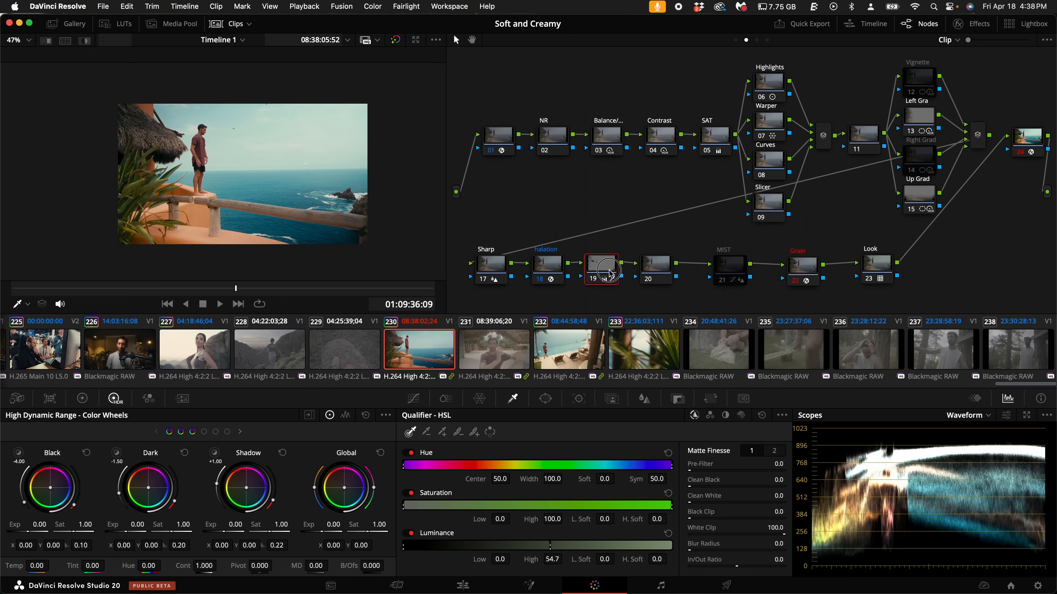
- Give the qualified node a label beginning with "Shadow" and label the new node after it "Soft"
{"action": "right_click", "coordinate": [604, 274]}
{"action": "left_click", "coordinate": [639, 294]}
{"action": "left_click", "coordinate": [603, 270]}
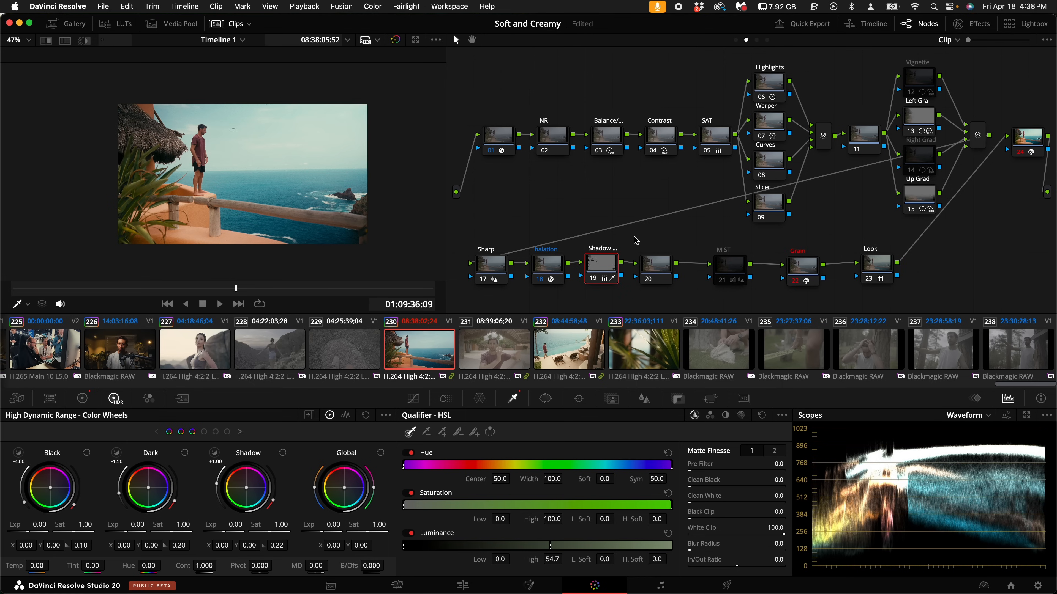
{"action": "left_click", "coordinate": [655, 268]}
{"action": "right_click", "coordinate": [655, 269]}
{"action": "left_click", "coordinate": [687, 293]}
{"action": "type", "text": "Soft"}
{"action": "key", "text": "Return"}
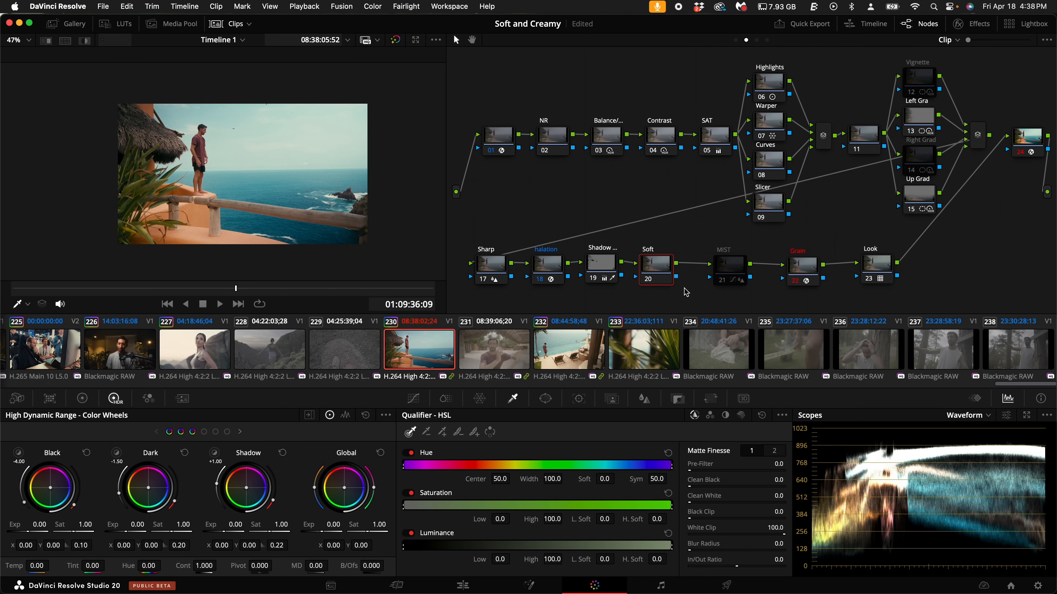
- Show the custom curves and set the Contrast node's HDR contrast to 1.106
{"action": "left_click", "coordinate": [413, 398]}
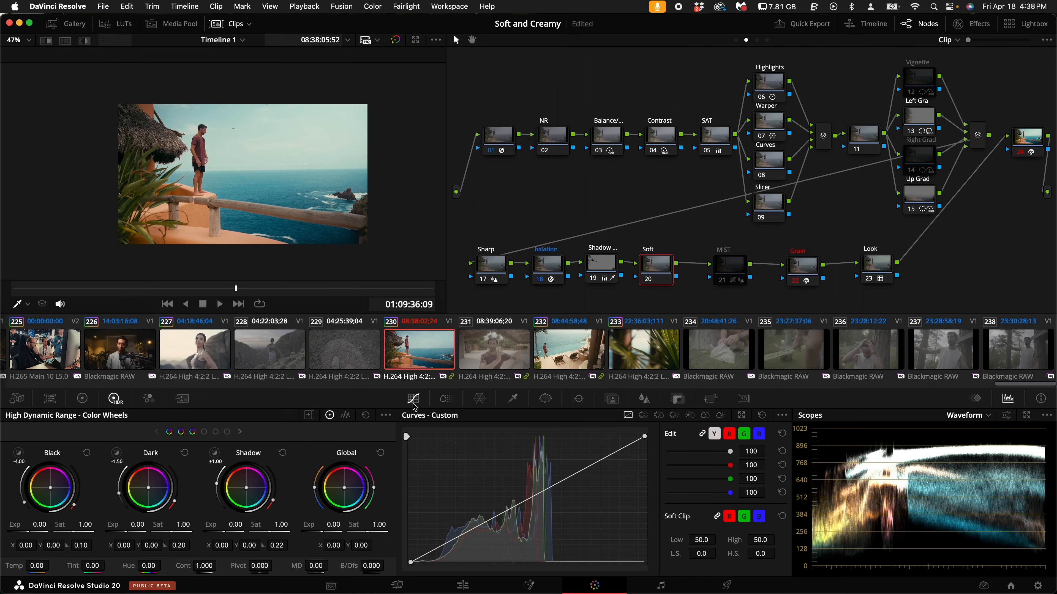
{"action": "left_click", "coordinate": [667, 138]}
{"action": "left_click_drag", "start_coordinate": [203, 565], "coordinate": [204, 569]}
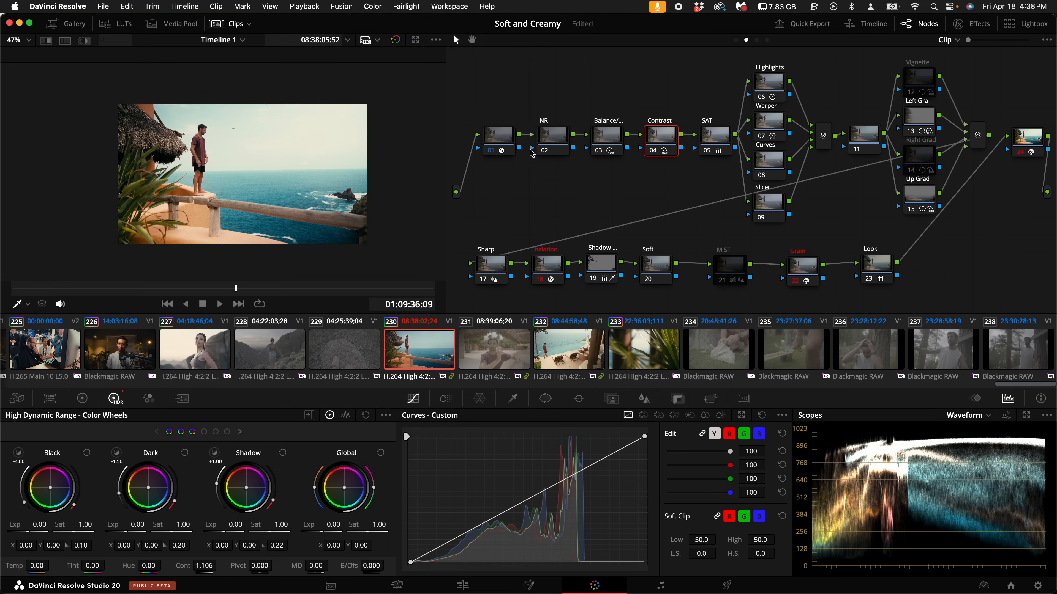
- On the SAT node, raise the master gain to 1.23 and the master gamma to 0.06
{"action": "left_click", "coordinate": [718, 136]}
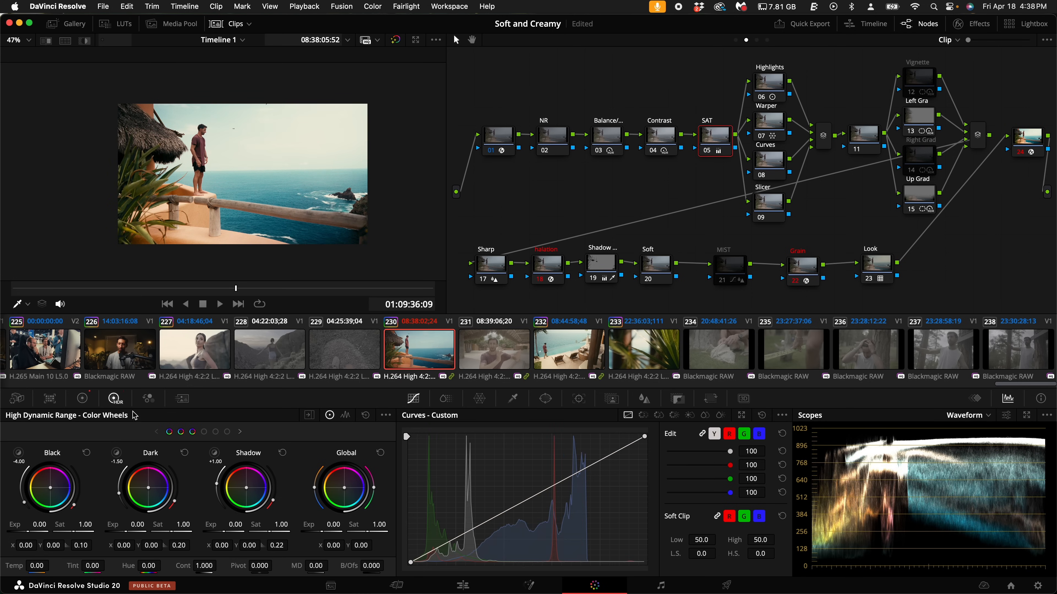
{"action": "left_click", "coordinate": [82, 399]}
{"action": "left_click_drag", "start_coordinate": [253, 545], "coordinate": [267, 546]}
{"action": "left_click_drag", "start_coordinate": [137, 550], "coordinate": [176, 547]}
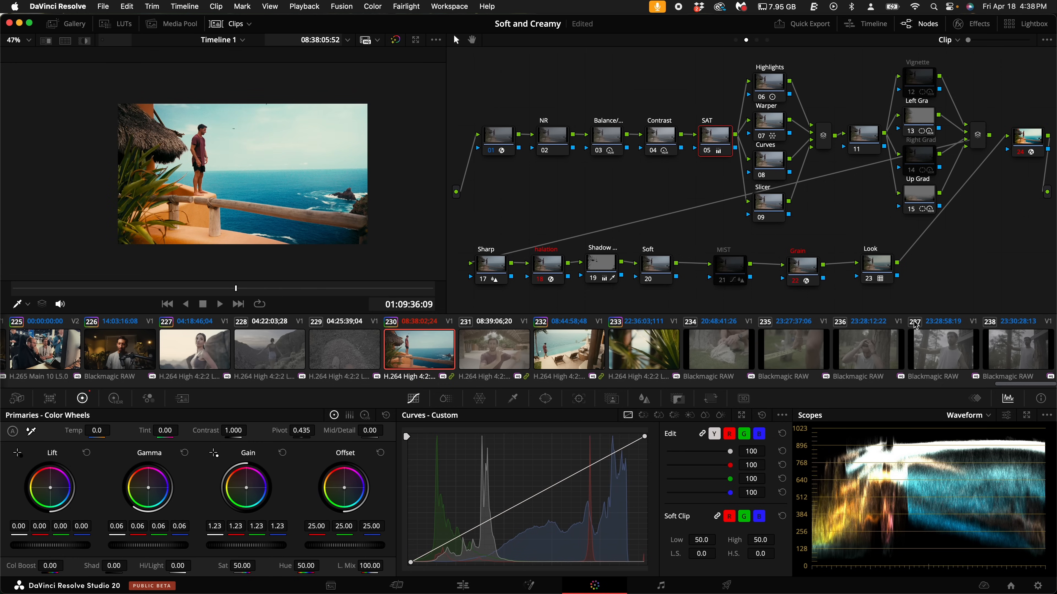
- Switch the scope to Parade, check the Contrast node's HDR settings, and compare the image with the SAT node off and on
{"action": "left_click", "coordinate": [986, 416]}
{"action": "left_click", "coordinate": [972, 427]}
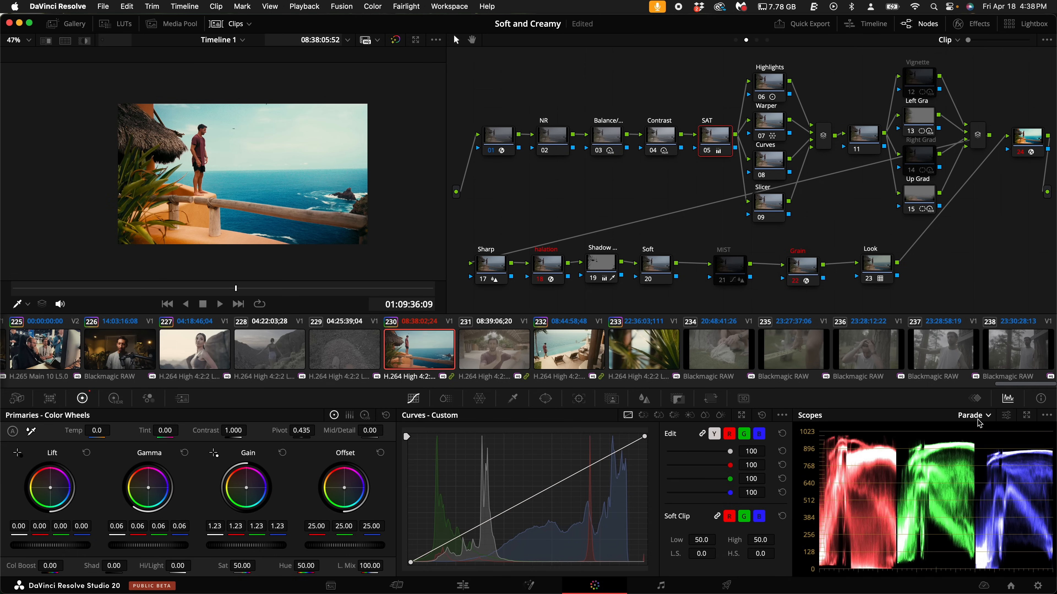
{"action": "left_click", "coordinate": [663, 143]}
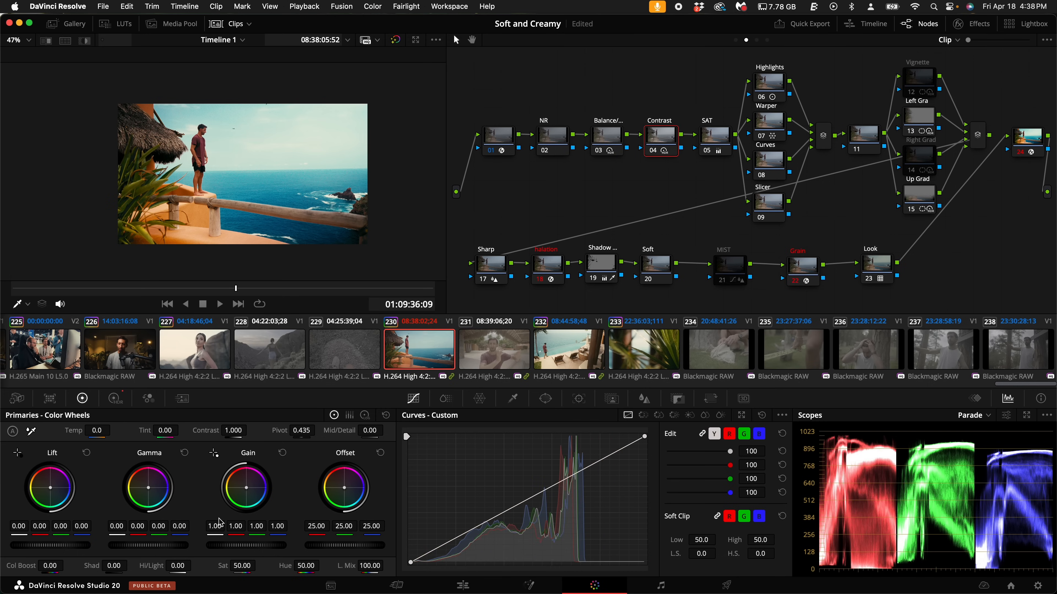
{"action": "left_click", "coordinate": [115, 398]}
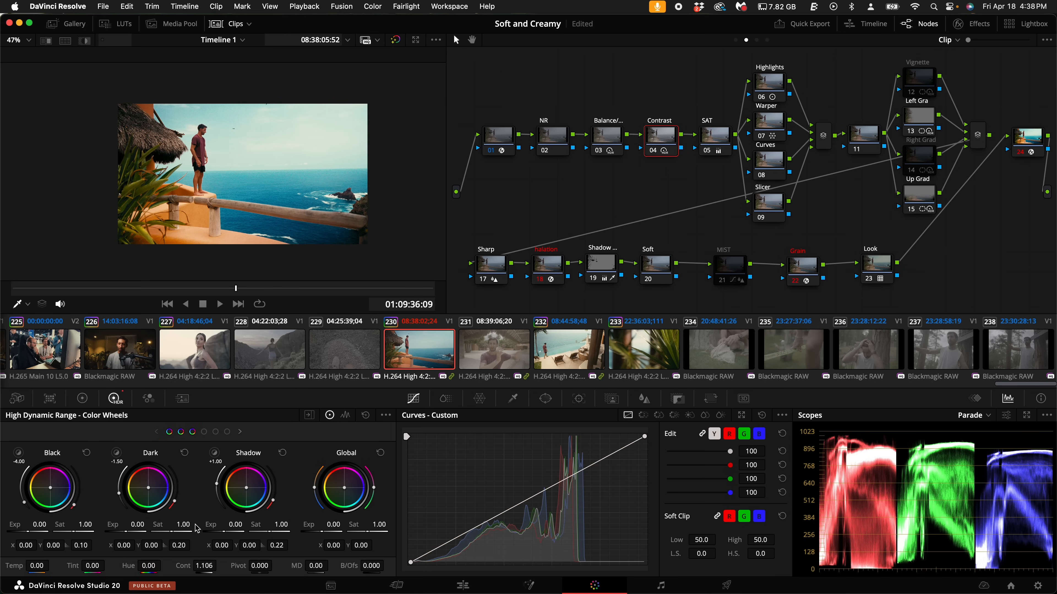
{"action": "left_click", "coordinate": [717, 137]}
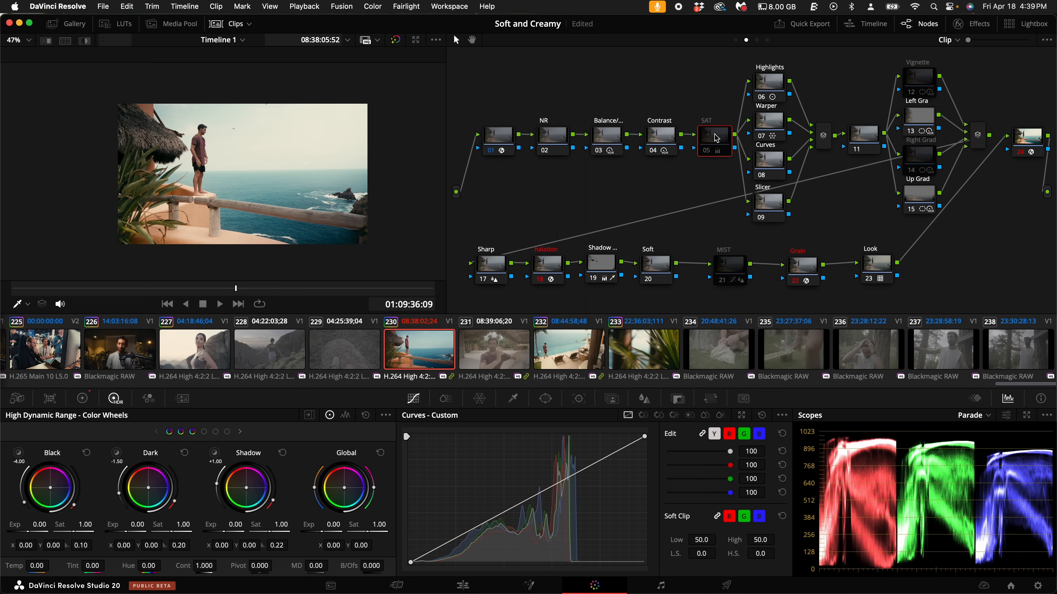
{"action": "key", "text": "super+d"}
{"action": "key", "text": "super+d"}
{"action": "key", "text": "super+d"}
{"action": "key", "text": "super+d"}
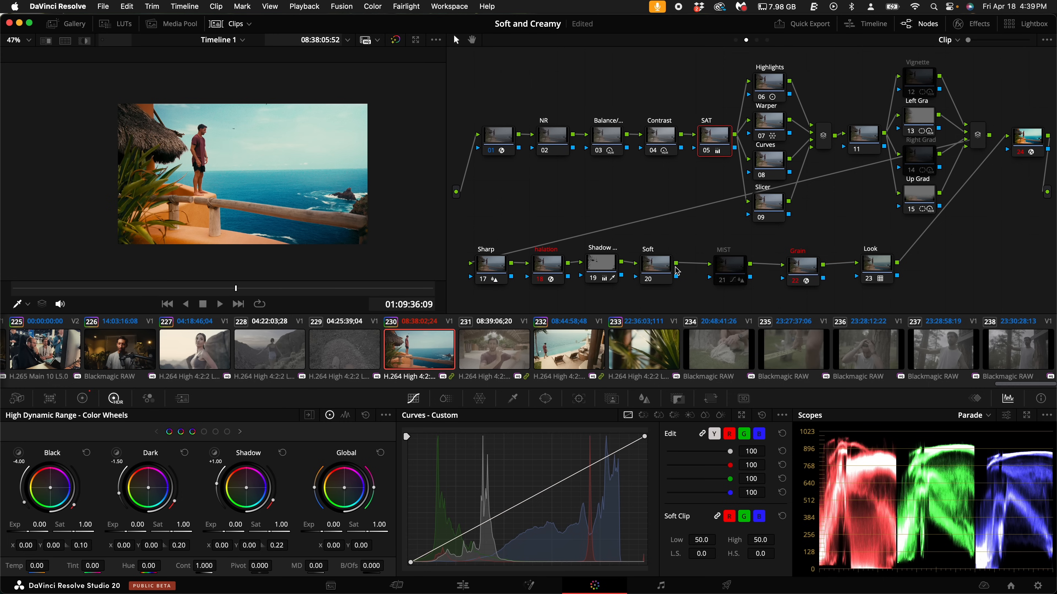
- On the Soft node, set both the low and high softness of the soft clip to 100
{"action": "left_click", "coordinate": [664, 271]}
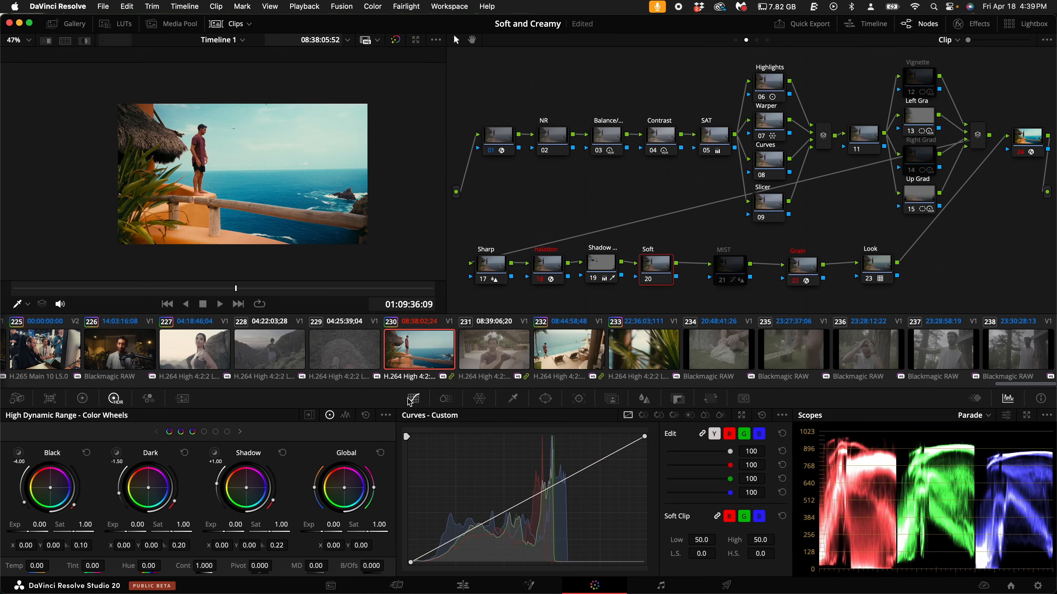
{"action": "left_click_drag", "start_coordinate": [702, 554], "coordinate": [828, 555]}
{"action": "left_click_drag", "start_coordinate": [664, 301], "coordinate": [702, 553]}
{"action": "left_click_drag", "start_coordinate": [771, 556], "coordinate": [657, 300]}
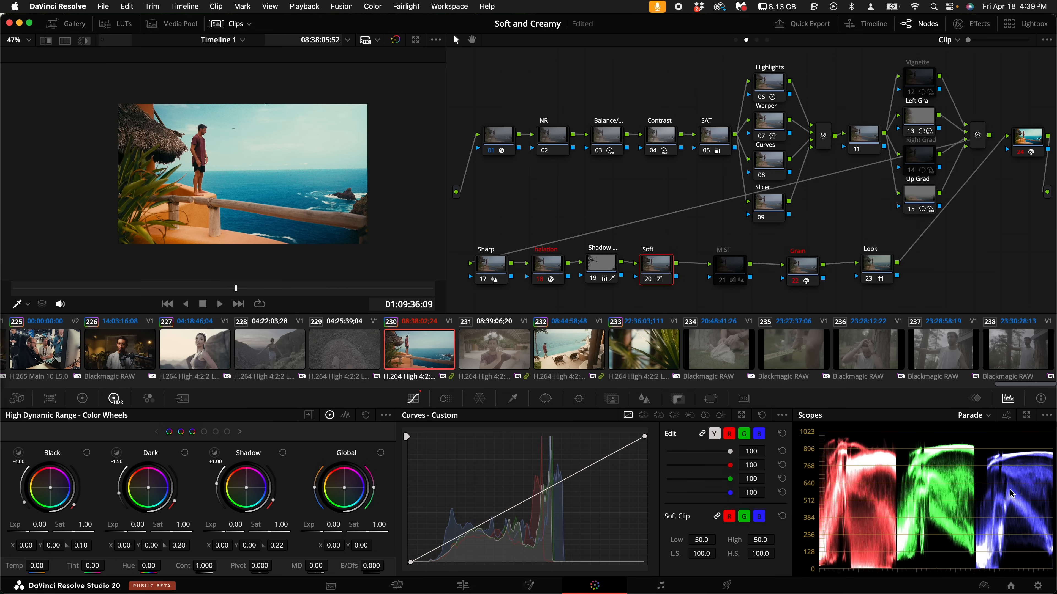
- With the Vectorscope shown, set the SAT node's master gain to 1.01 and master gamma to 0.04
{"action": "left_click", "coordinate": [975, 415]}
{"action": "left_click", "coordinate": [991, 452]}
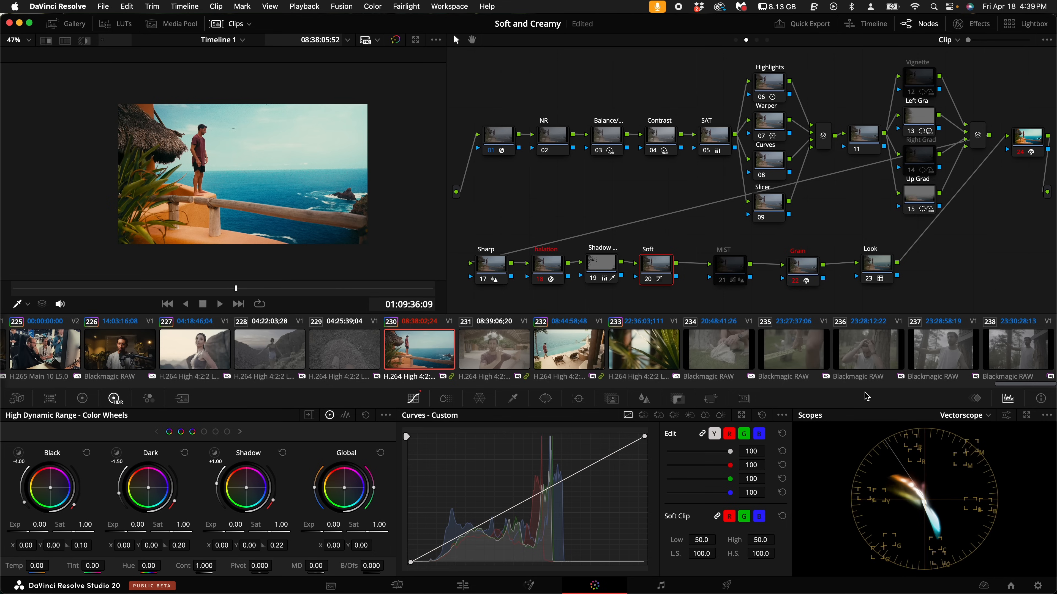
{"action": "left_click", "coordinate": [713, 135]}
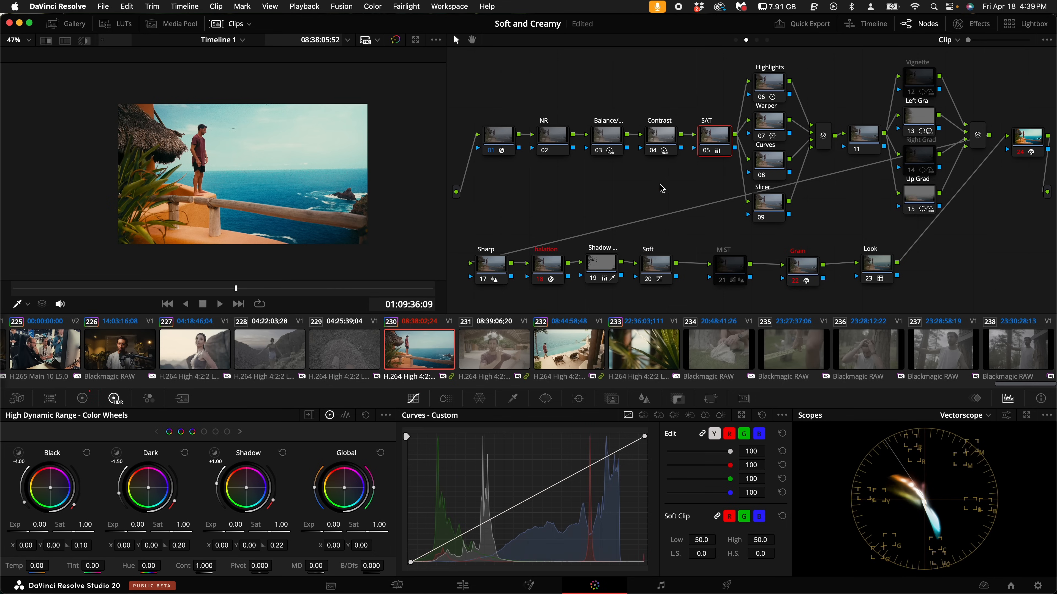
{"action": "left_click", "coordinate": [92, 400]}
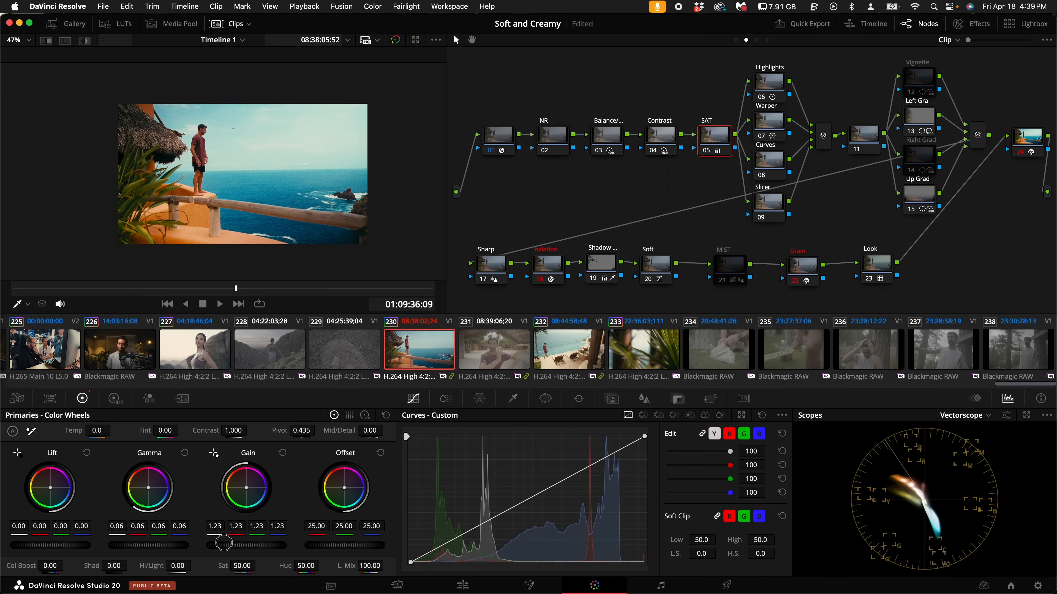
{"action": "left_click_drag", "start_coordinate": [158, 548], "coordinate": [100, 538]}
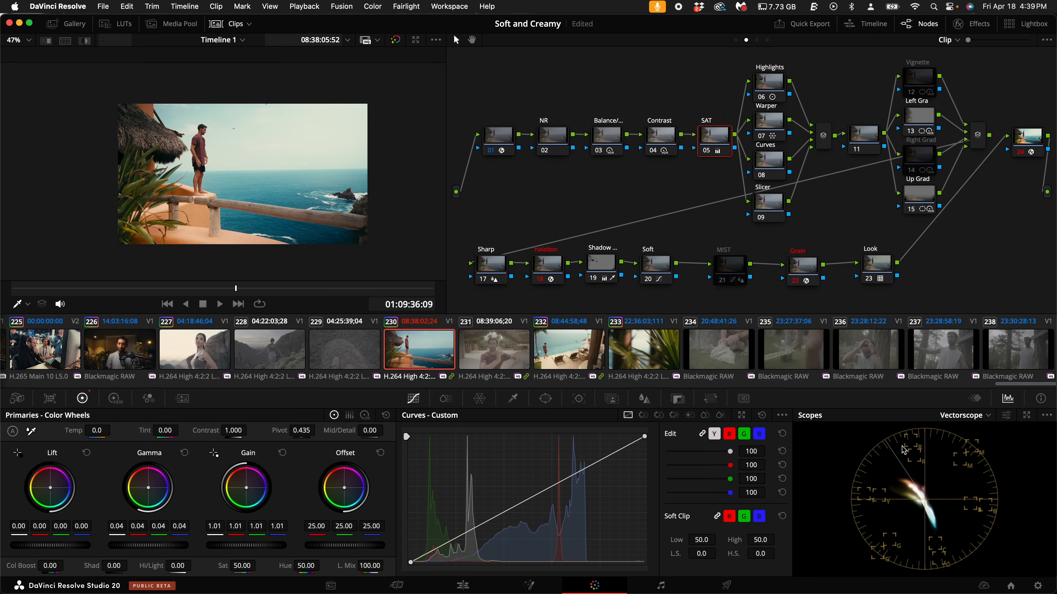
- Switch the scope back to Parade and set the Soft node's low soft clip to 100
{"action": "left_click", "coordinate": [949, 420]}
{"action": "left_click", "coordinate": [964, 435]}
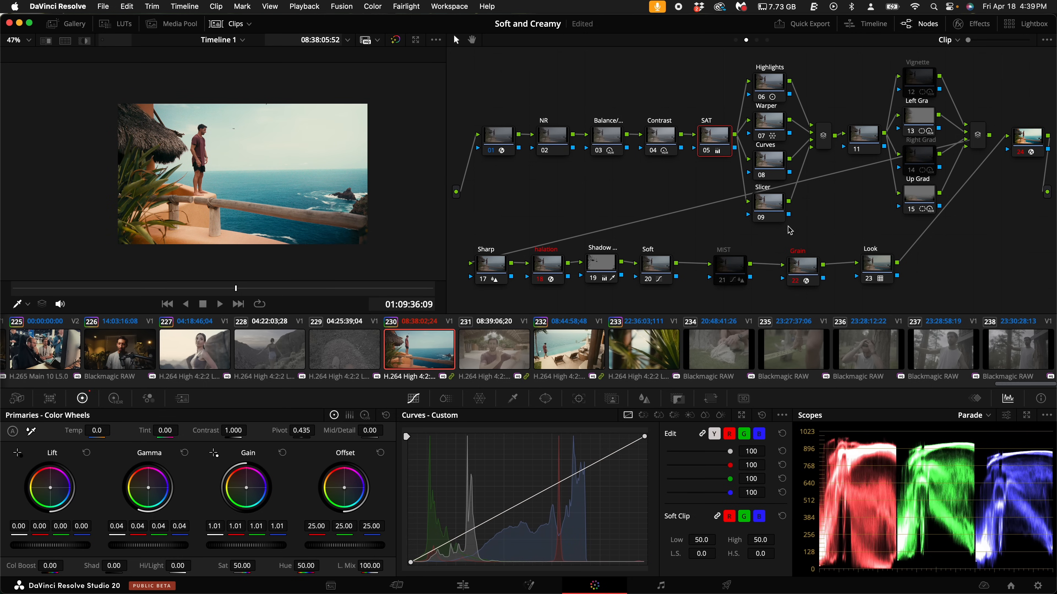
{"action": "left_click", "coordinate": [661, 271]}
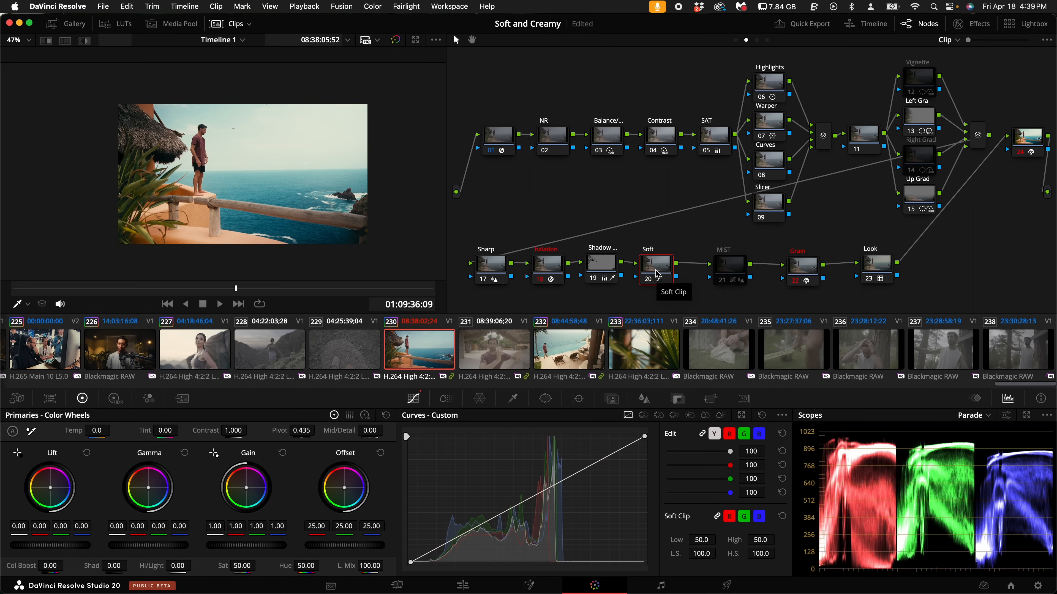
{"action": "left_click_drag", "start_coordinate": [659, 272], "coordinate": [668, 271]}
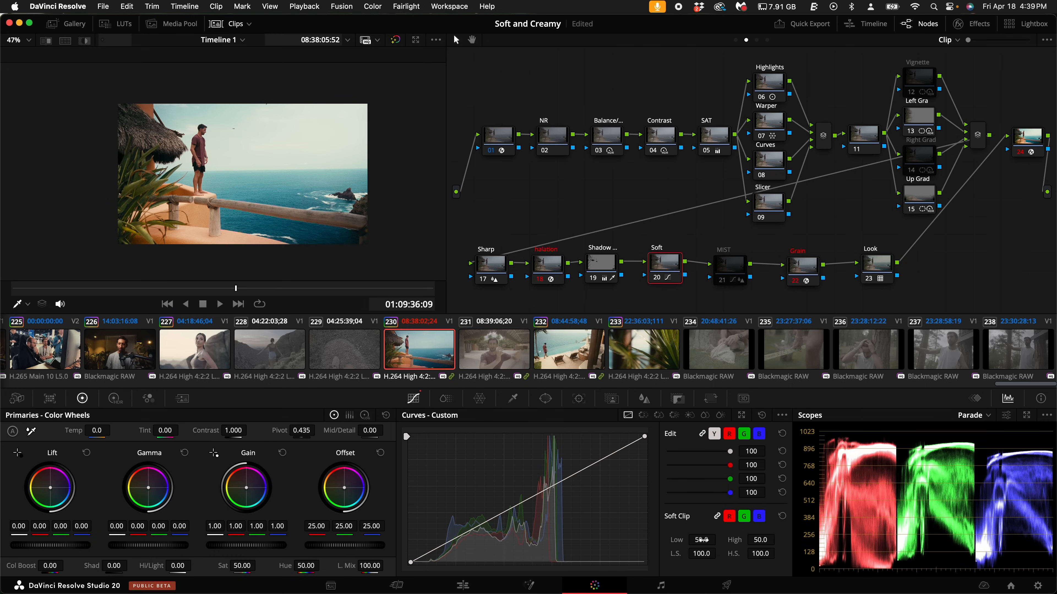
{"action": "left_click_drag", "start_coordinate": [700, 540], "coordinate": [1012, 555]}
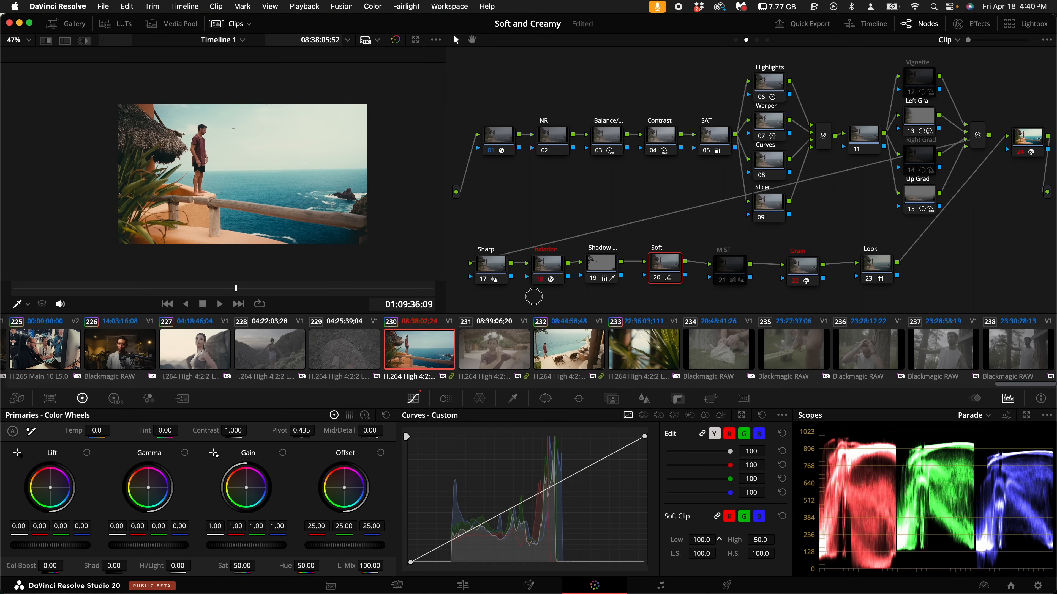
- Set the Soft node's low soft clip to 48.8 while inspecting the shadows around the thatched roof and plants
{"action": "left_click_drag", "start_coordinate": [534, 296], "coordinate": [329, 295]}
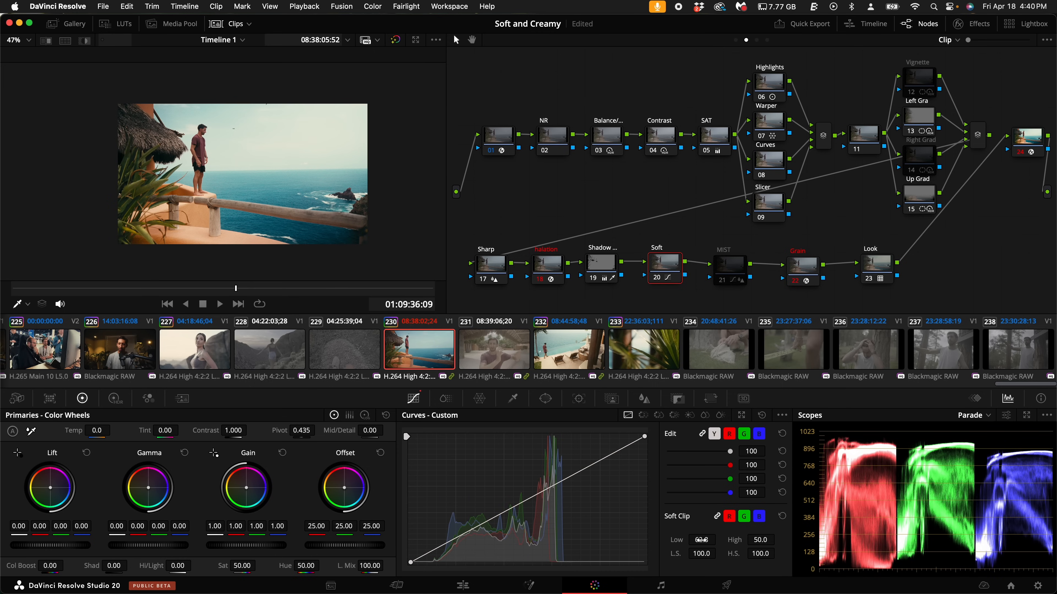
{"action": "scroll", "coordinate": [217, 250], "scroll_direction": "up", "scroll_amount": 10}
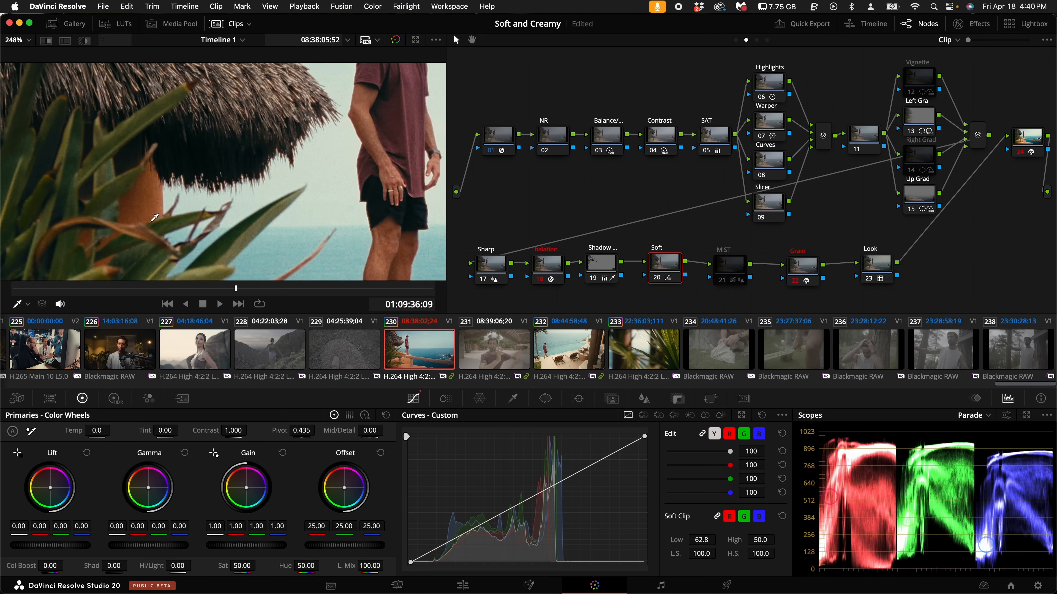
{"action": "left_click_drag", "start_coordinate": [702, 540], "coordinate": [266, 297]}
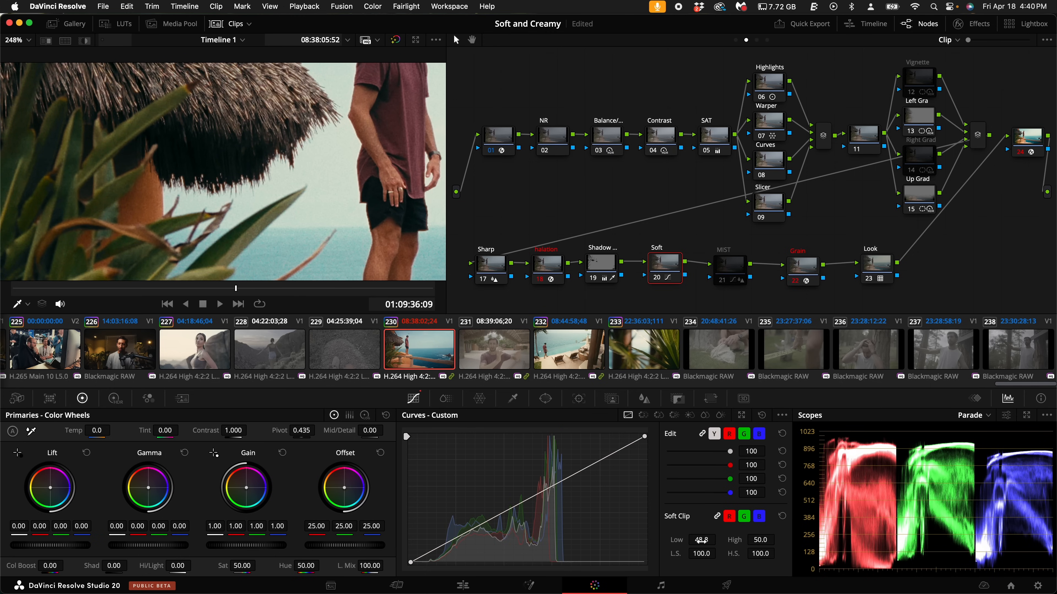
{"action": "scroll", "coordinate": [234, 192], "scroll_direction": "down", "scroll_amount": 8}
{"action": "left_click_drag", "start_coordinate": [234, 192], "coordinate": [112, 183]}
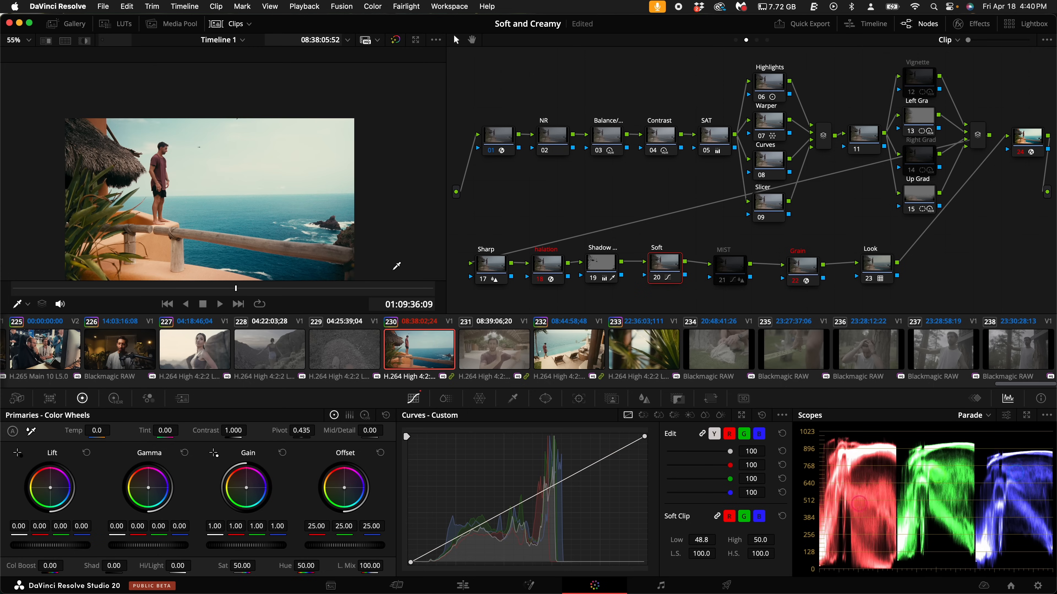
- Try a high soft clip of 87.7 on the Soft node and examine the dark rocks with the node off
{"action": "left_click_drag", "start_coordinate": [750, 538], "coordinate": [459, 294]}
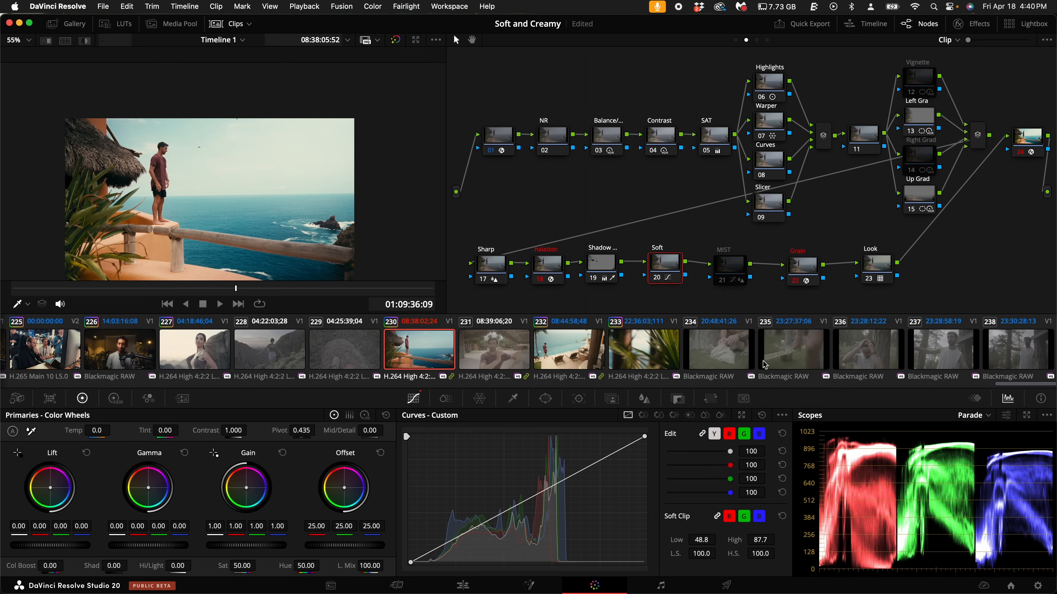
{"action": "scroll", "coordinate": [288, 200], "scroll_direction": "up", "scroll_amount": 10}
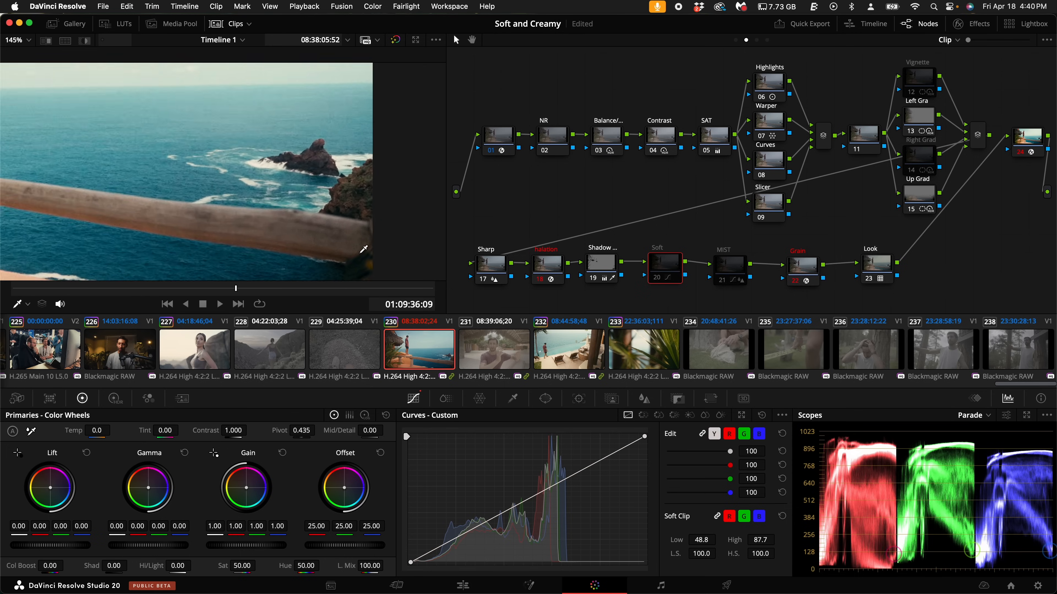
{"action": "scroll", "coordinate": [288, 200], "scroll_direction": "up", "scroll_amount": 5}
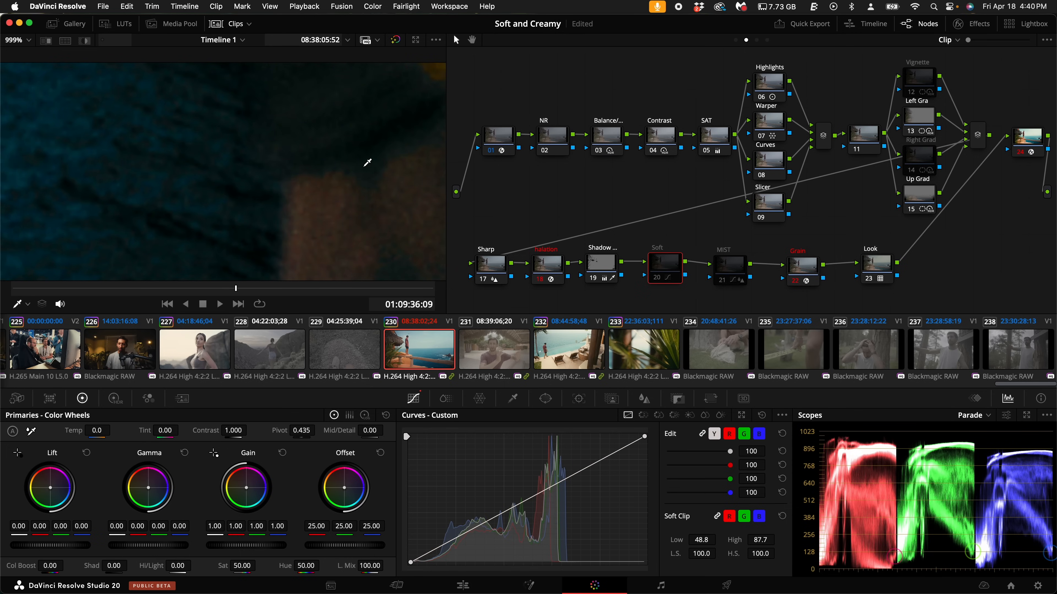
{"action": "scroll", "coordinate": [367, 180], "scroll_direction": "down", "scroll_amount": 15}
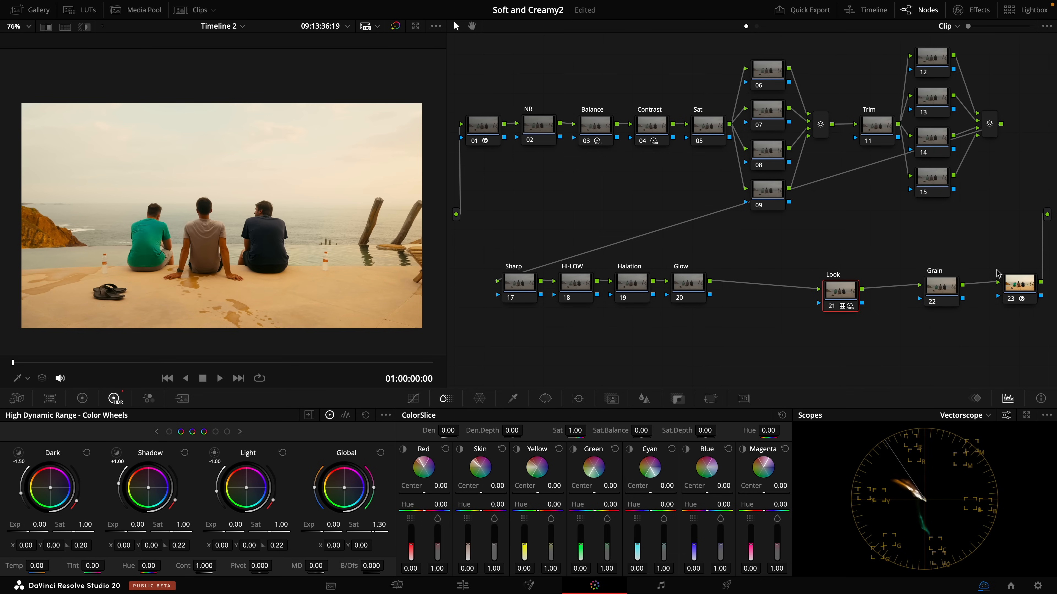
- In the Color Space Transform settings of the last node in Timeline 2, change the gamut mapping method
{"action": "left_click", "coordinate": [1021, 284]}
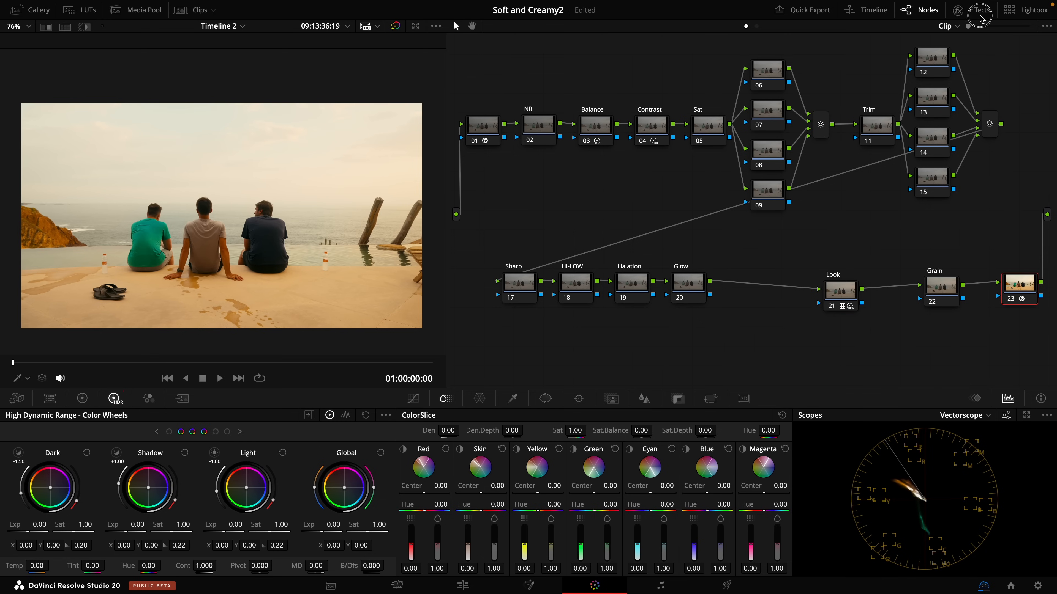
{"action": "left_click", "coordinate": [973, 9]}
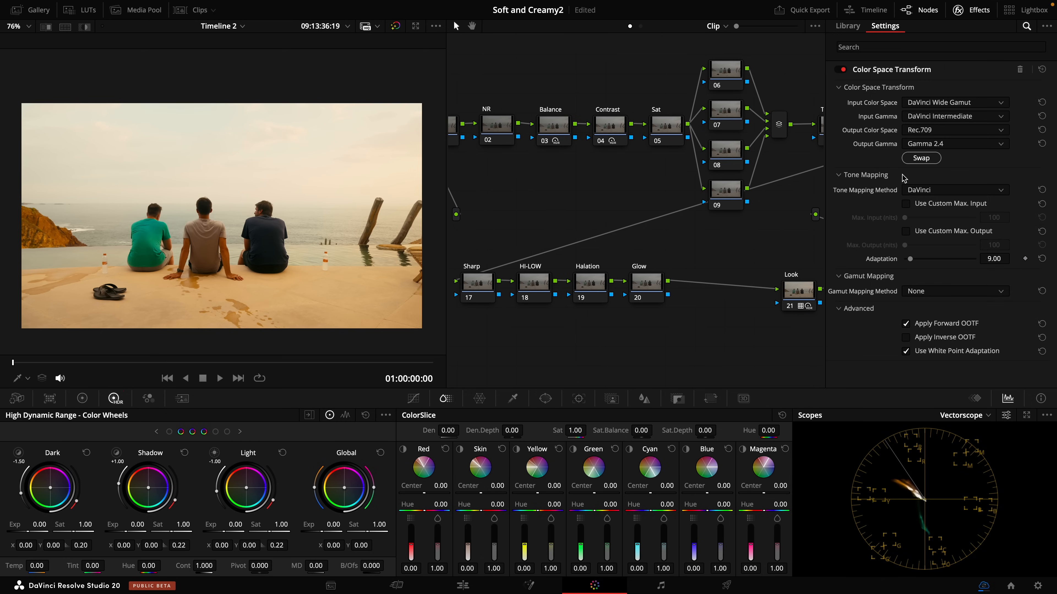
{"action": "left_click", "coordinate": [943, 291]}
{"action": "left_click", "coordinate": [959, 316]}
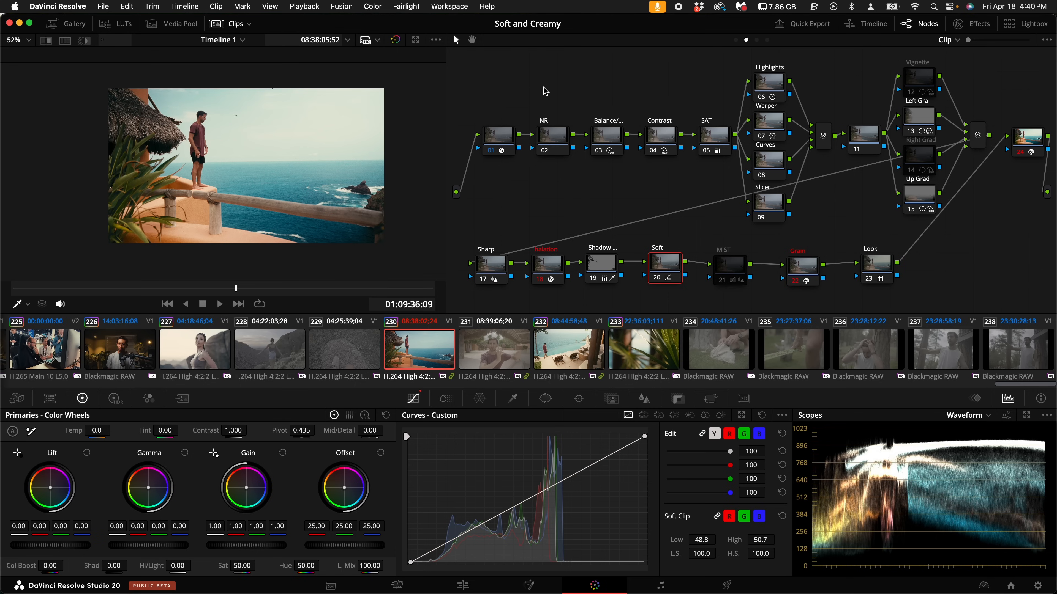
- Look over the finished node tree and view the ungraded clips 231, 232 and 233
{"action": "left_click_drag", "start_coordinate": [482, 59], "coordinate": [1038, 308]}
{"action": "left_click", "coordinate": [674, 186]}
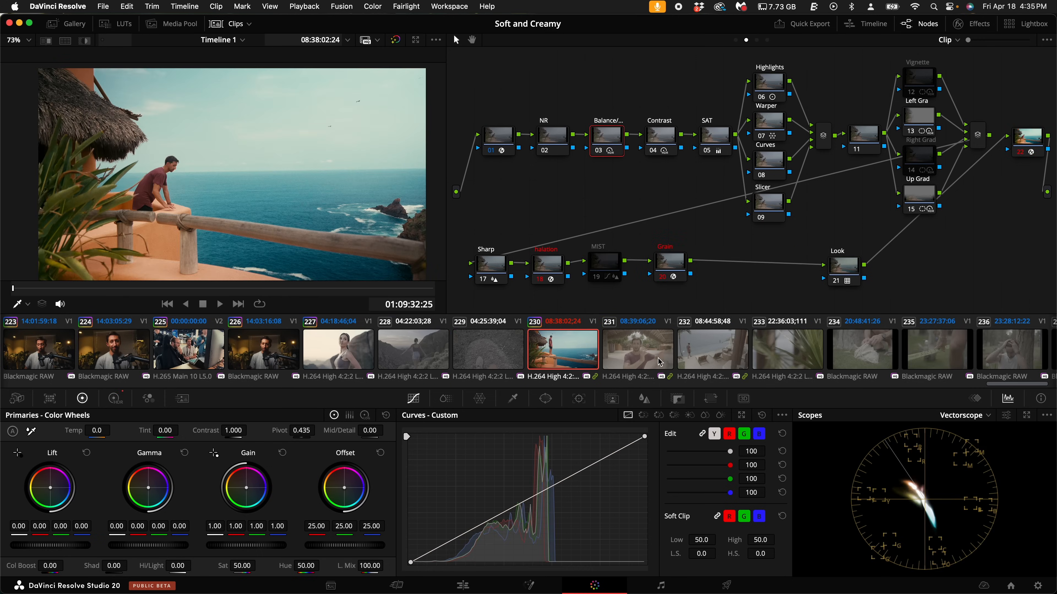
{"action": "left_click", "coordinate": [649, 349]}
{"action": "left_click", "coordinate": [711, 350]}
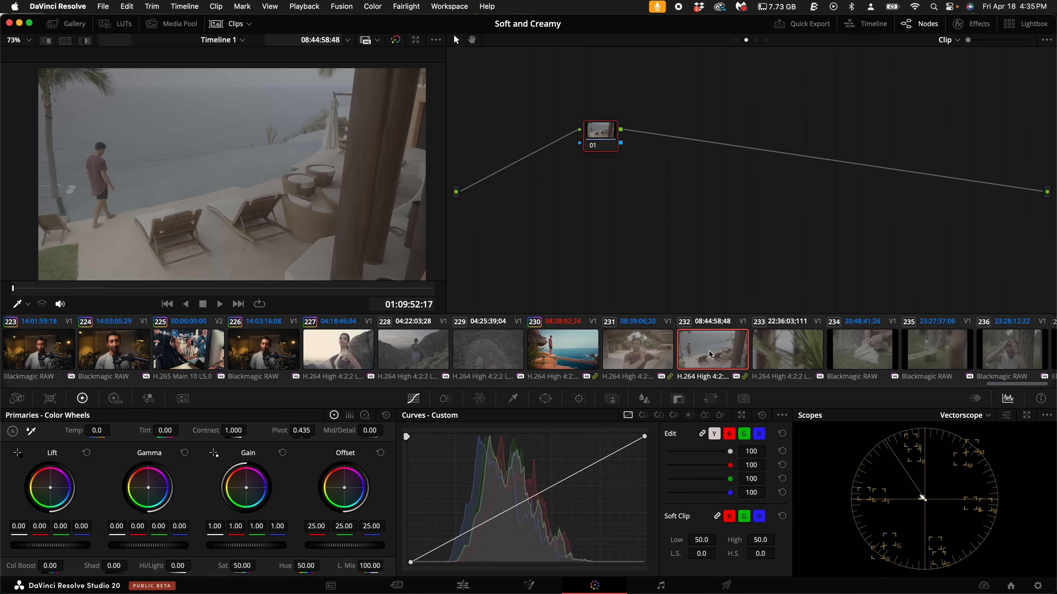
{"action": "left_click", "coordinate": [810, 351]}
{"action": "scroll", "coordinate": [495, 362], "scroll_direction": "right", "scroll_amount": 3}
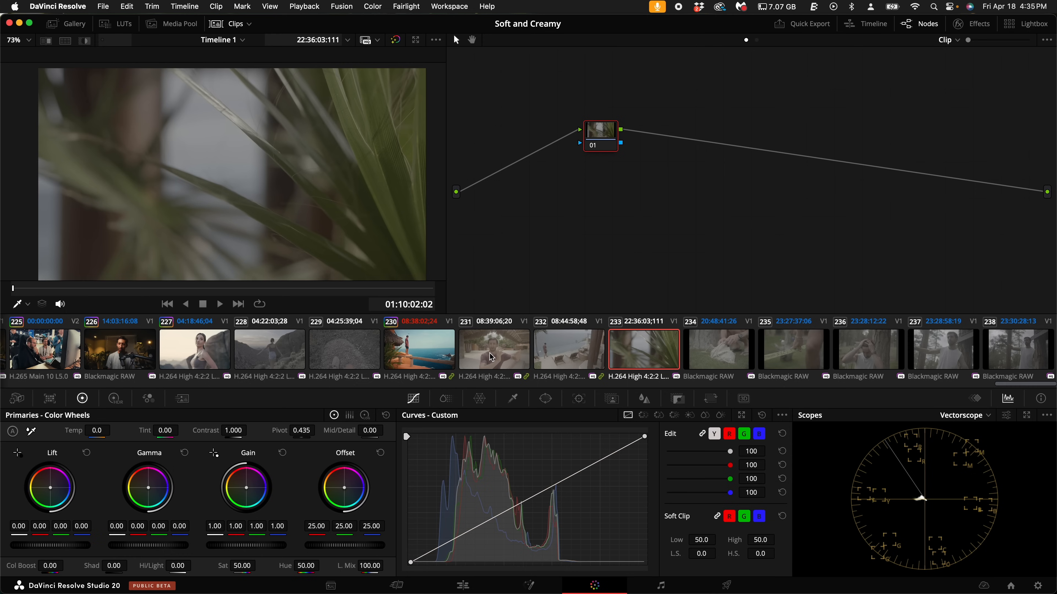
- Copy the grade from clip 230 onto clips 231 through 233
{"action": "left_click", "coordinate": [494, 356]}
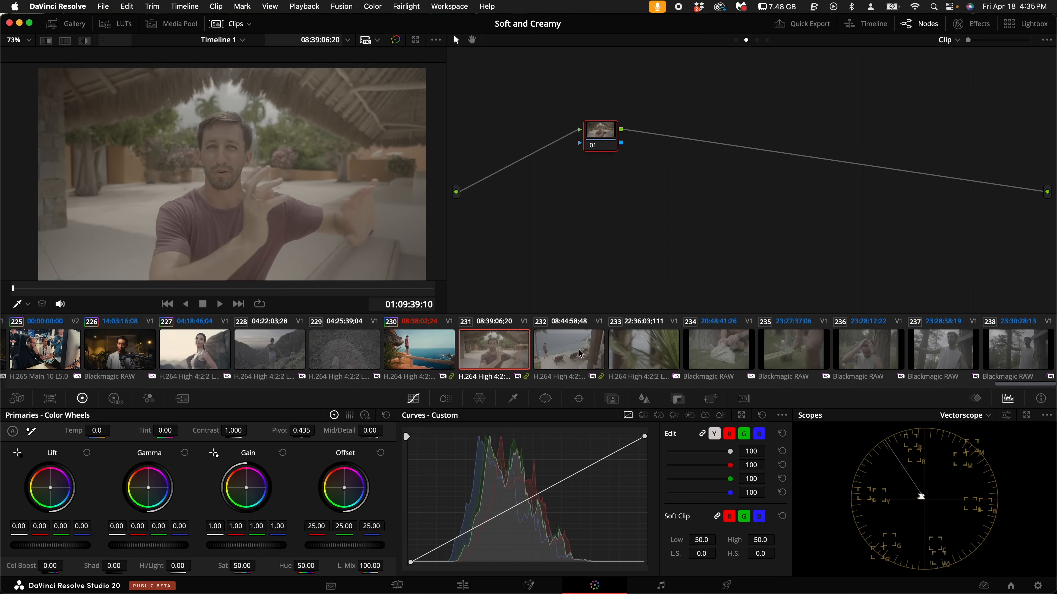
{"action": "left_click", "coordinate": [641, 354], "text": "shift"}
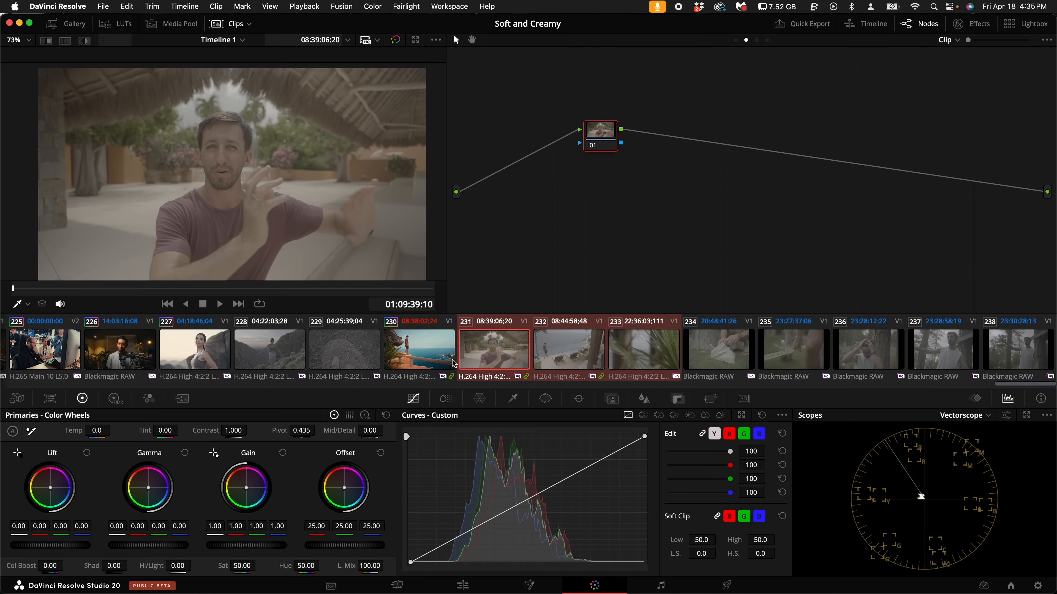
{"action": "middle_click", "coordinate": [443, 359]}
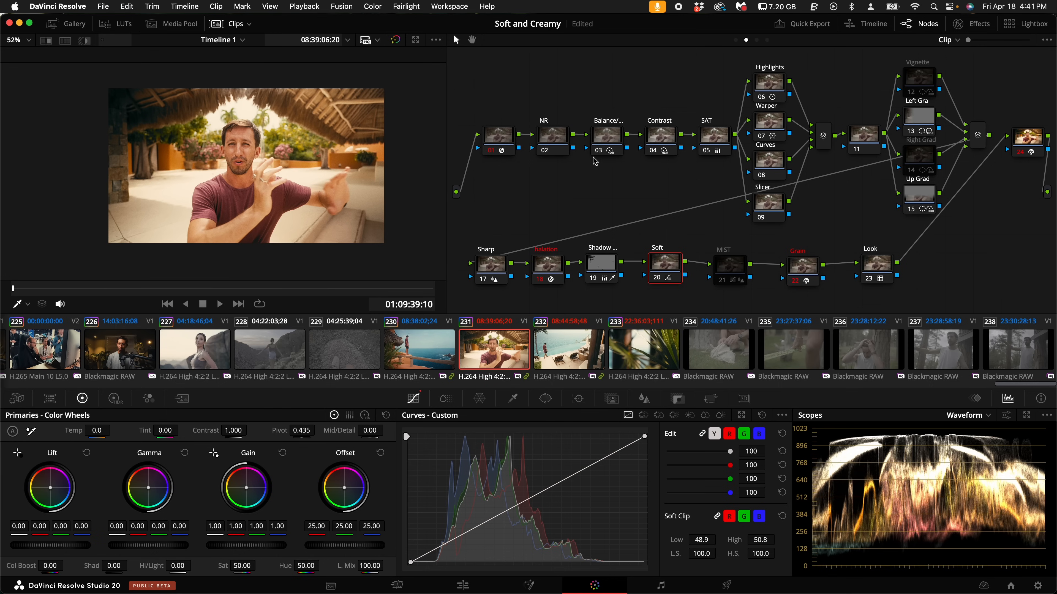
- On clip 231, disable the Left Gra and Up Grad nodes and enable the Vignette node
{"action": "left_click", "coordinate": [610, 142]}
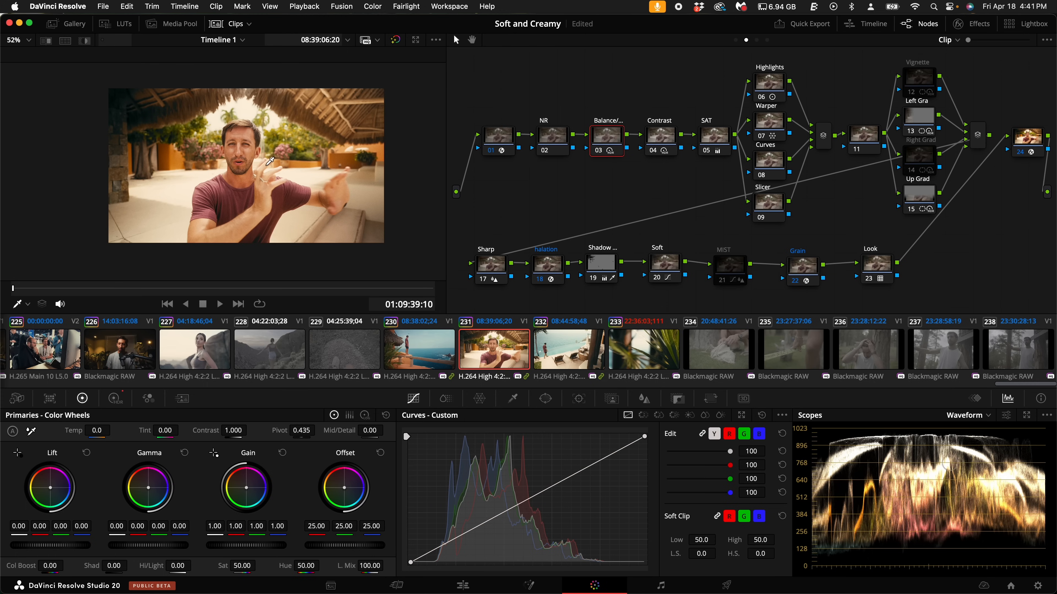
{"action": "left_click", "coordinate": [920, 119]}
{"action": "key", "text": "super+d"}
{"action": "key", "text": "super+d"}
{"action": "key", "text": "super+d"}
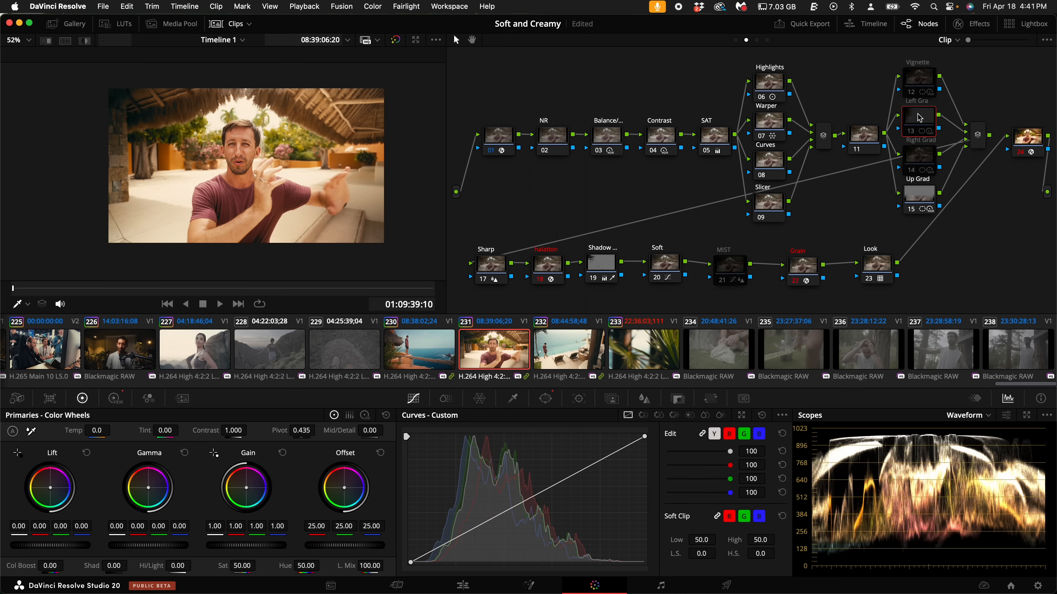
{"action": "left_click", "coordinate": [920, 192]}
{"action": "key", "text": "super+d"}
{"action": "key", "text": "super+d"}
{"action": "key", "text": "super+d"}
{"action": "left_click", "coordinate": [927, 88]}
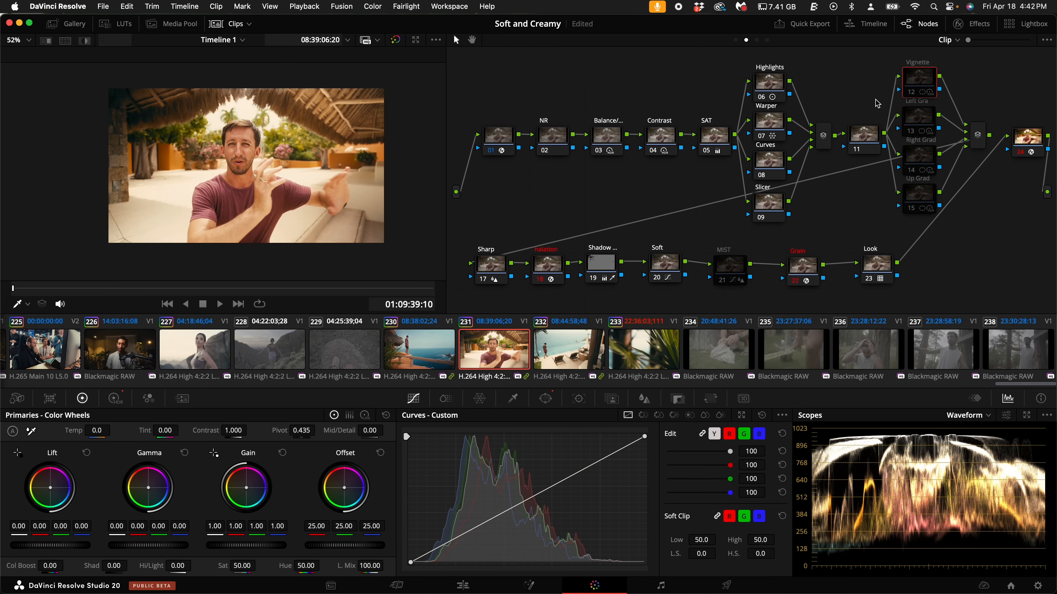
{"action": "key", "text": "super+d"}
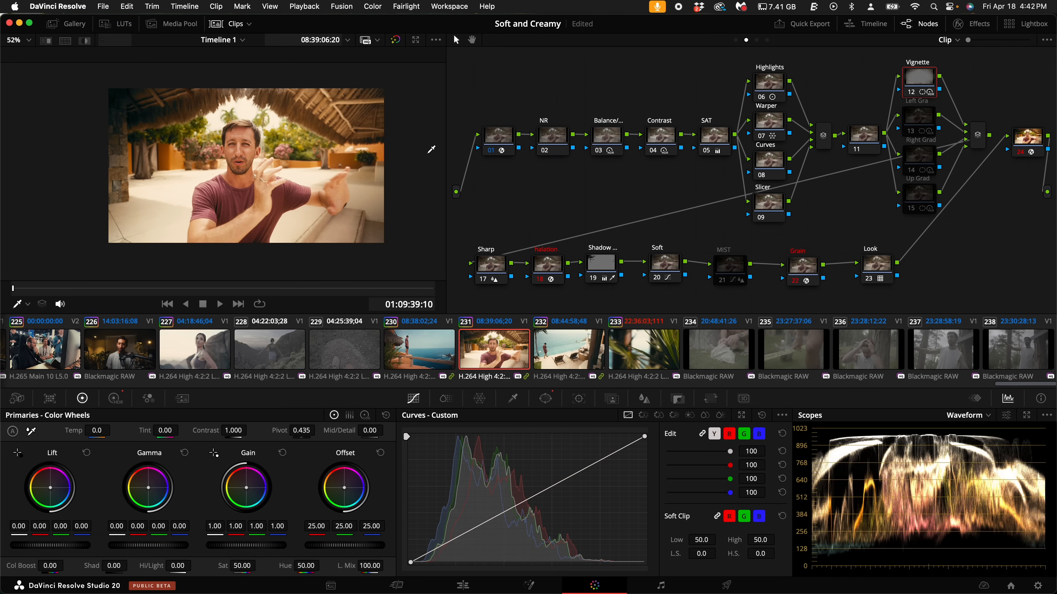
- On clip 231's Balance node, set the HDR global exposure to 0.28
{"action": "left_click", "coordinate": [610, 141]}
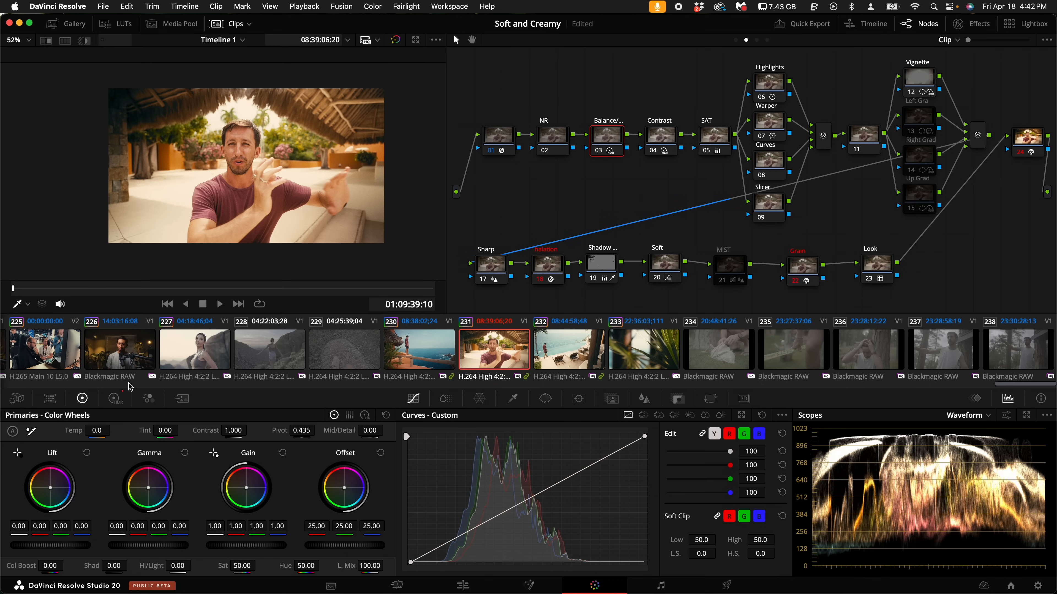
{"action": "left_click", "coordinate": [116, 399]}
{"action": "left_click_drag", "start_coordinate": [329, 529], "coordinate": [199, 521]}
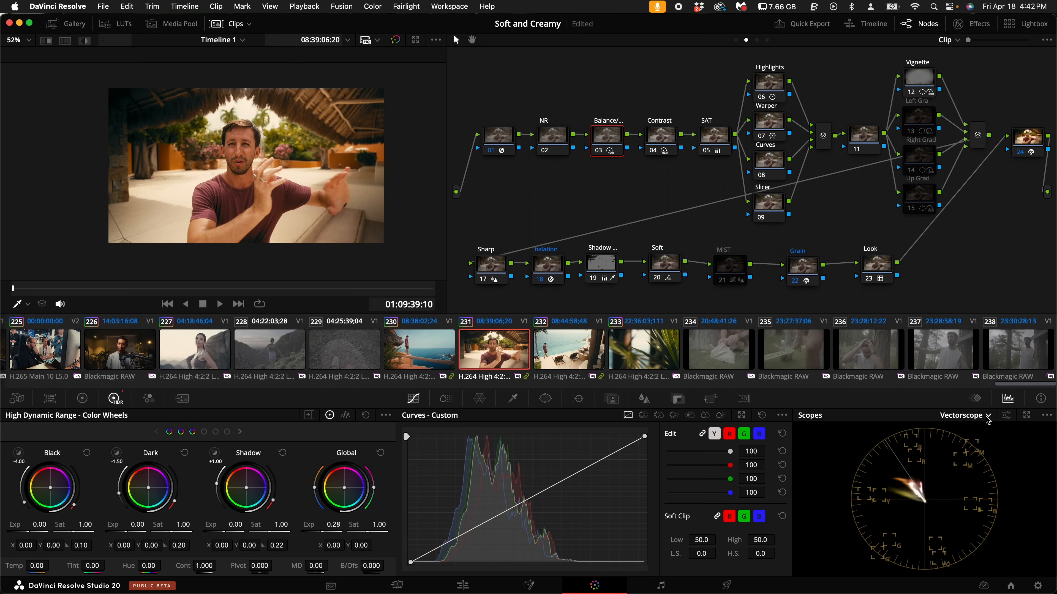
- Disable the Look node and limit the Vectorscope to the High range
{"action": "left_click", "coordinate": [887, 271]}
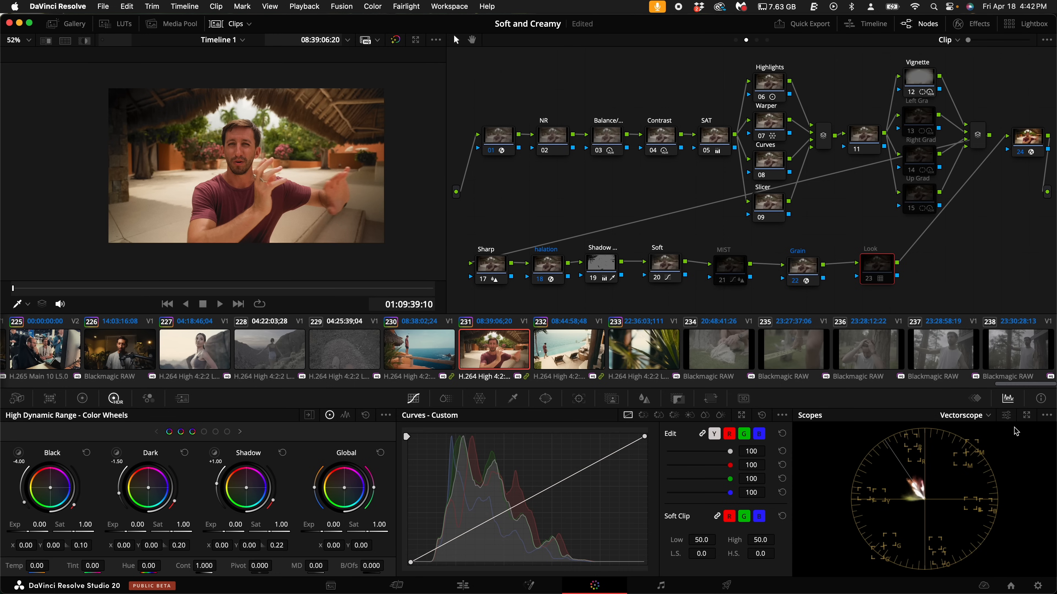
{"action": "left_click", "coordinate": [1007, 415]}
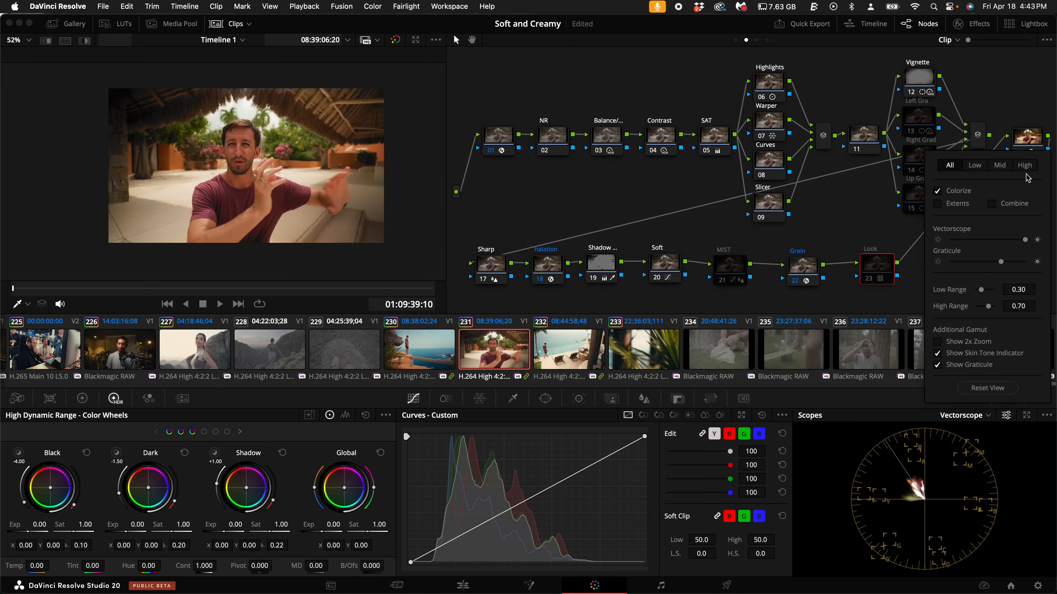
{"action": "left_click", "coordinate": [1025, 165]}
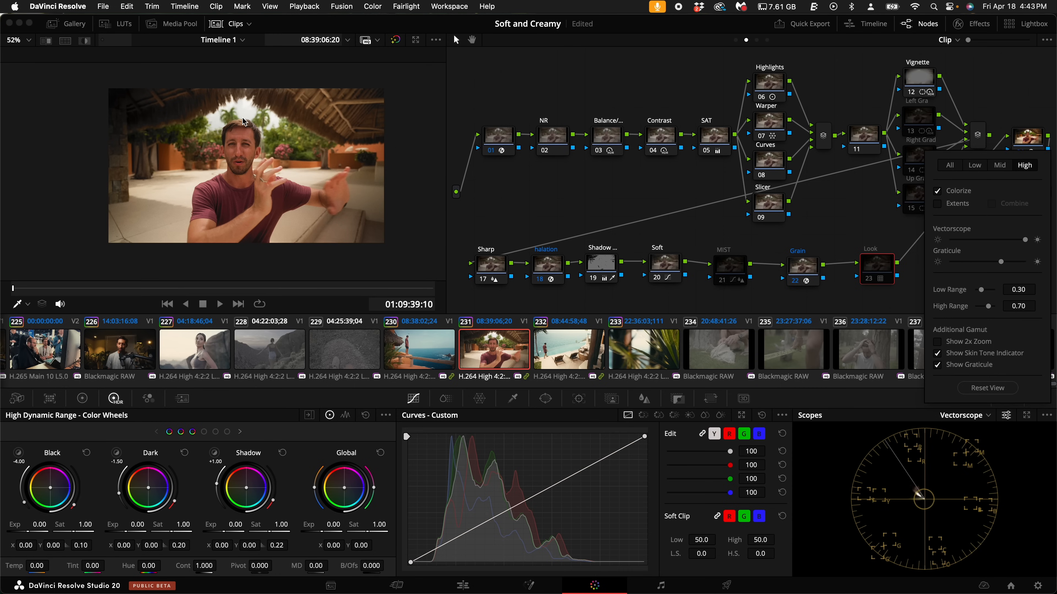
{"action": "left_click", "coordinate": [500, 172]}
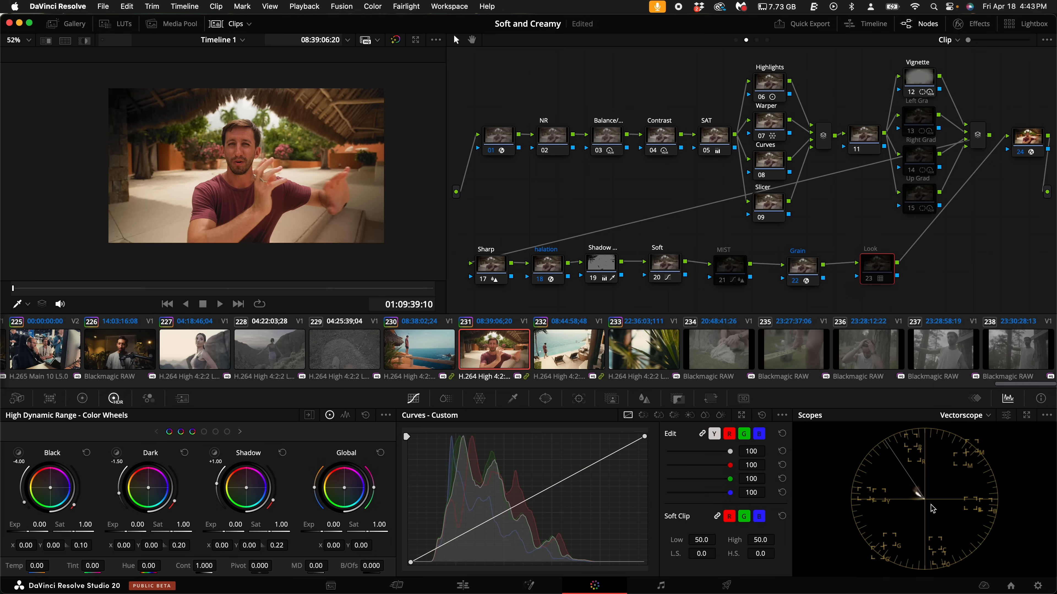
- Using an enlarged floating Vectorscope as reference, set the HDR global X balance to 0.01 on clip 231's Balance node
{"action": "left_click", "coordinate": [1027, 415]}
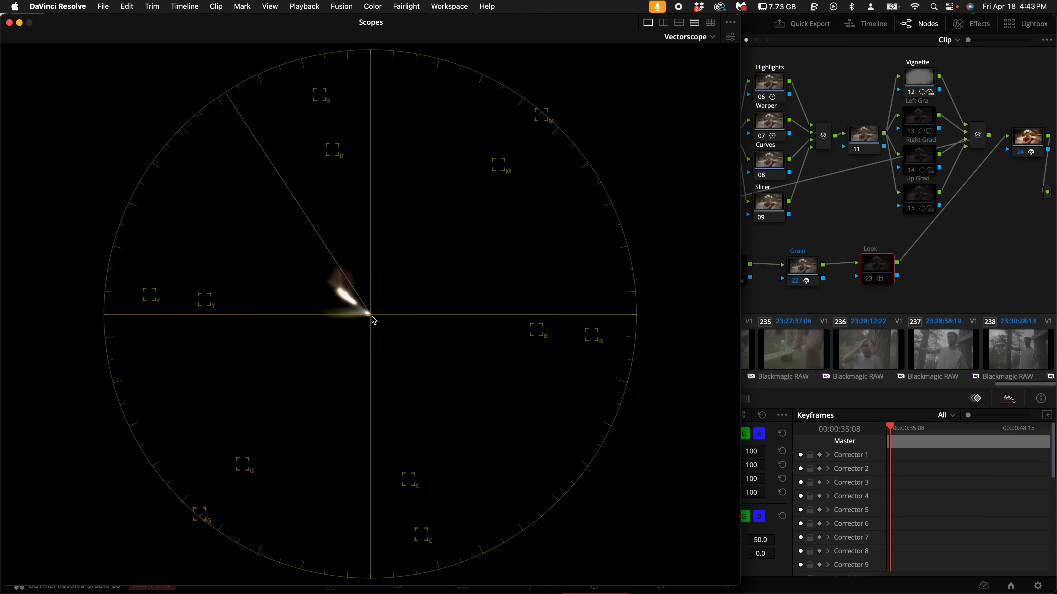
{"action": "left_click_drag", "start_coordinate": [281, 22], "coordinate": [733, 167]}
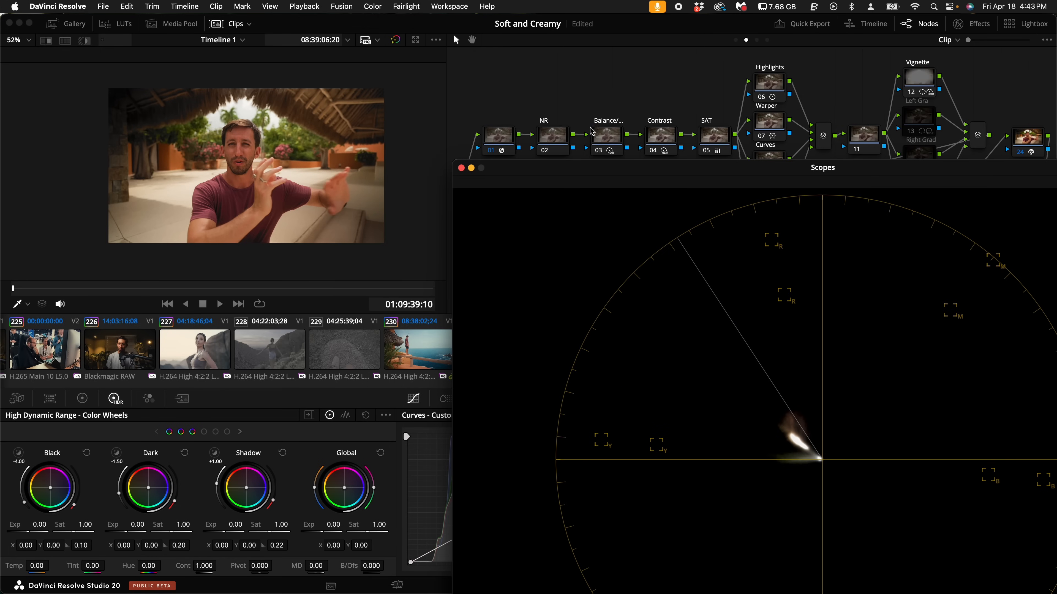
{"action": "left_click", "coordinate": [608, 139]}
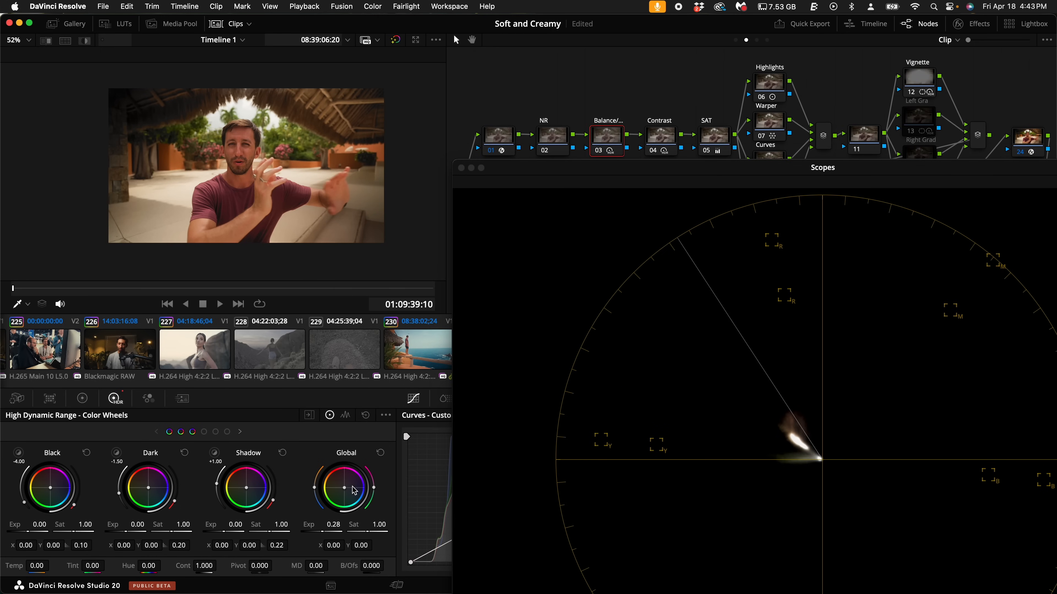
{"action": "left_click_drag", "start_coordinate": [344, 486], "coordinate": [345, 486]}
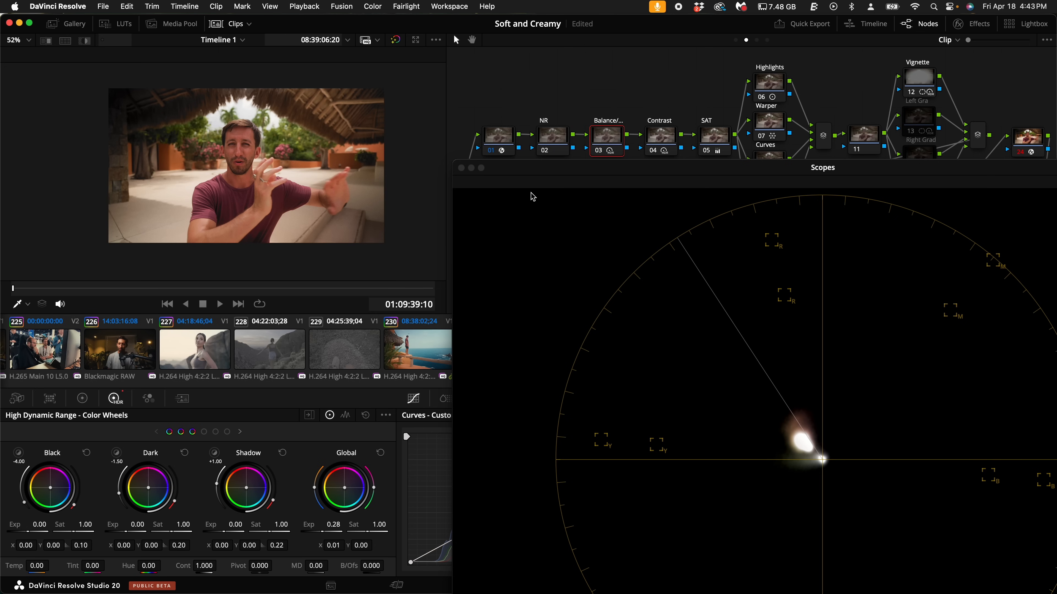
{"action": "left_click", "coordinate": [462, 168]}
- Toggle clip 231's Balance node off and on to compare the image before and after the balance correction
{"action": "key", "text": "super+d"}
{"action": "key", "text": "super+d"}
{"action": "key", "text": "super+d"}
{"action": "key", "text": "super+d"}
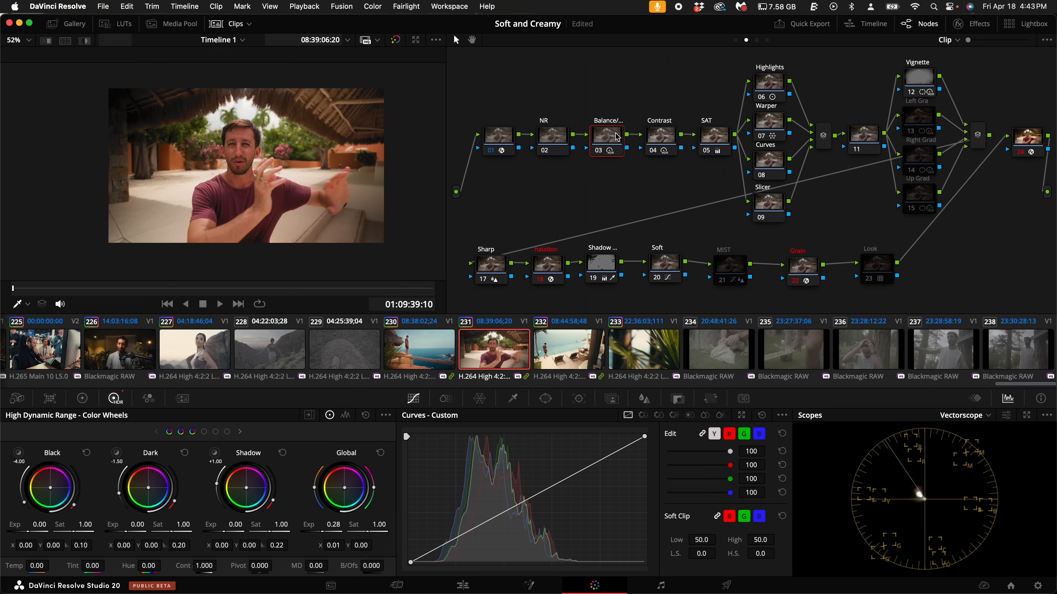
- Enable clip 231's Look node, play the clip, and switch the scope from Vectorscope to Waveform
{"action": "left_click", "coordinate": [876, 265]}
{"action": "key", "text": "space"}
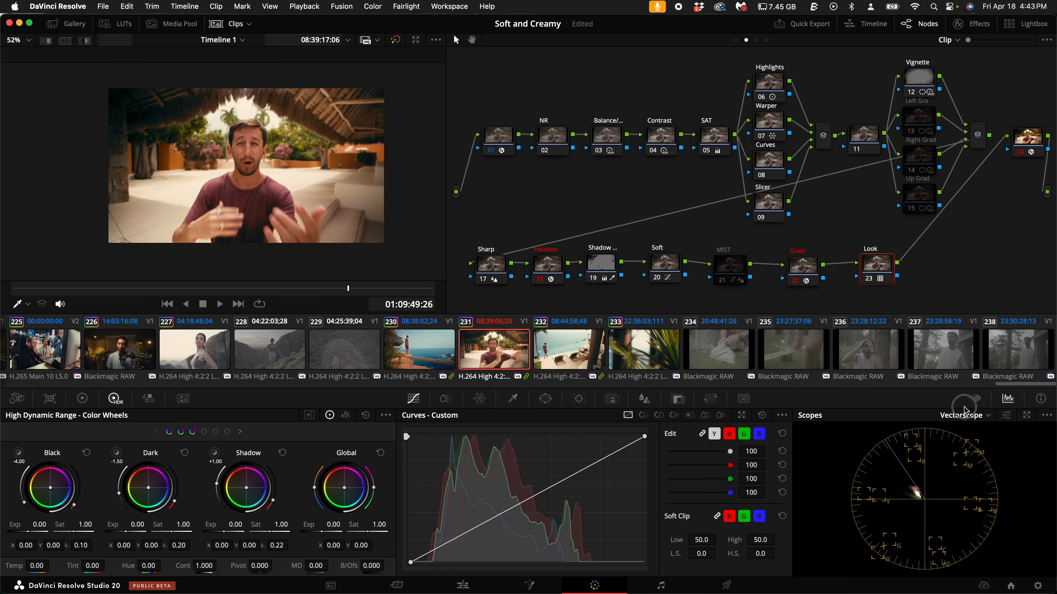
{"action": "left_click", "coordinate": [966, 415]}
{"action": "left_click", "coordinate": [970, 426]}
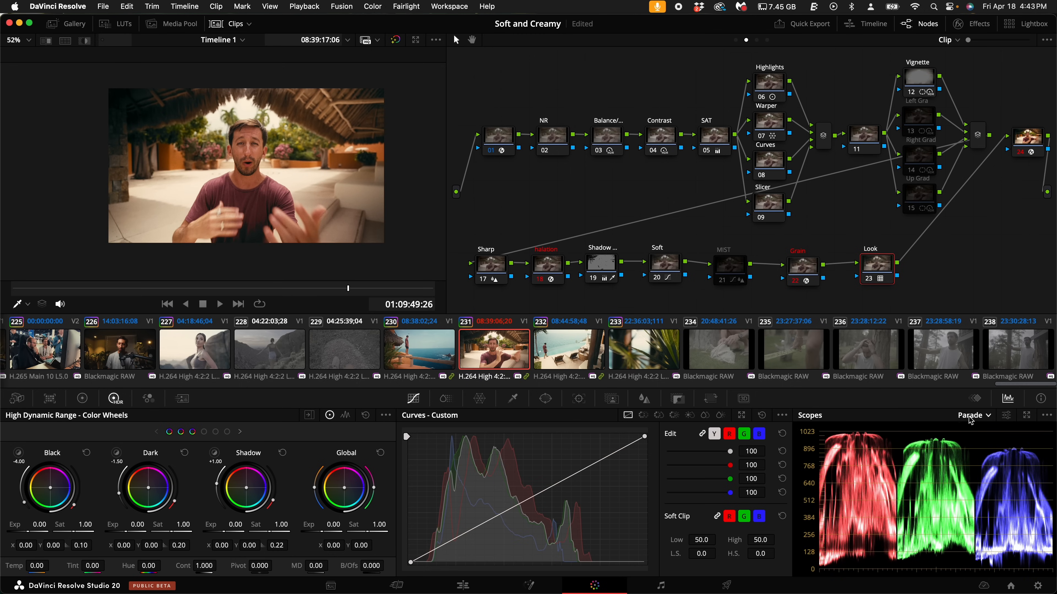
{"action": "left_click", "coordinate": [970, 416]}
{"action": "left_click", "coordinate": [974, 443]}
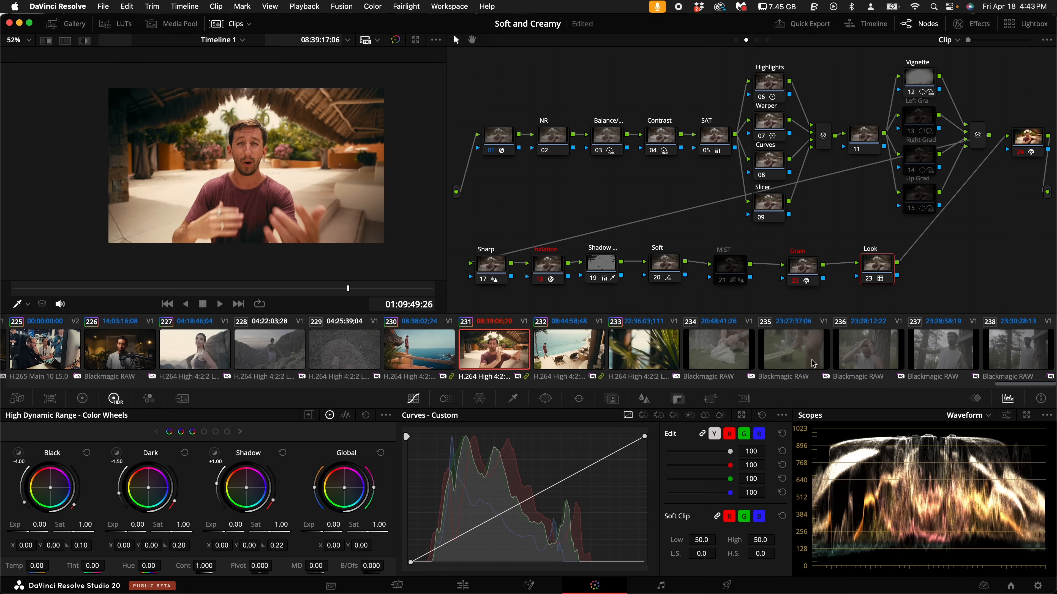
- Disable clip 231's Soft node and inspect the dark thatched roof shadows up close
{"action": "left_click", "coordinate": [661, 270]}
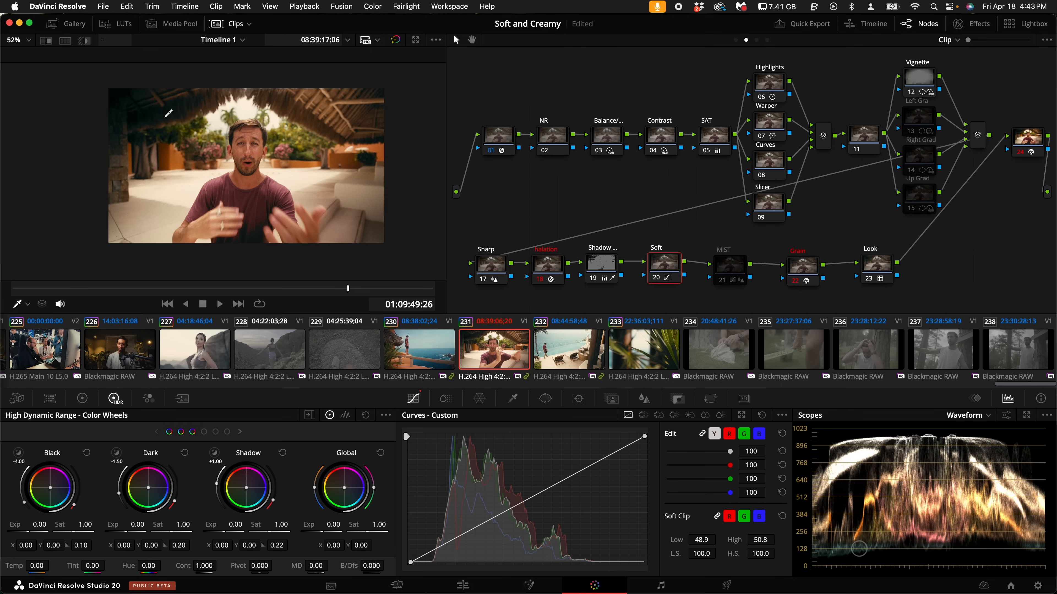
{"action": "scroll", "coordinate": [210, 122], "scroll_direction": "up", "scroll_amount": 6}
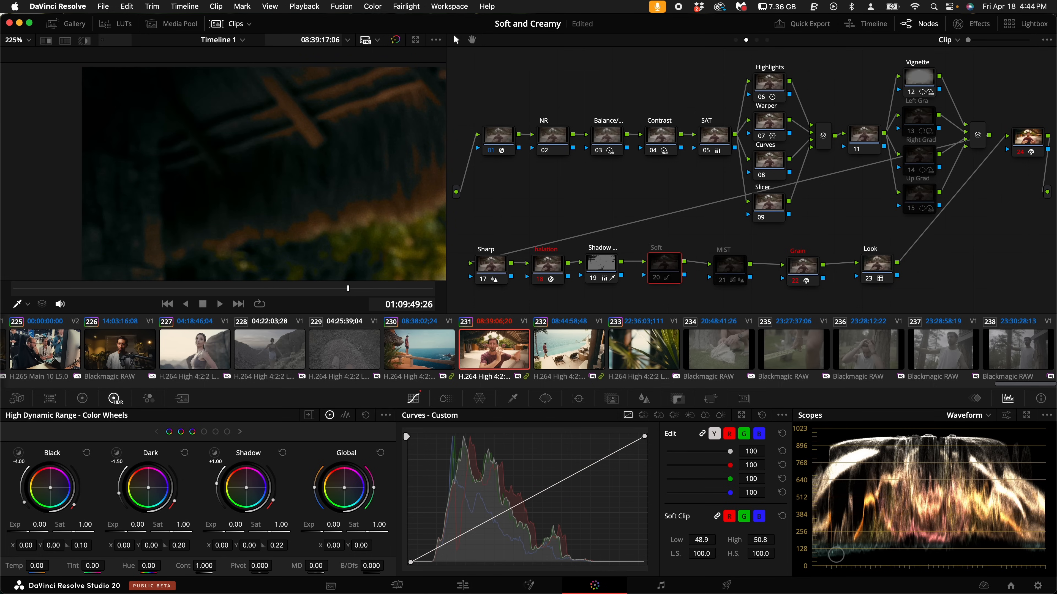
{"action": "key", "text": "super+d"}
{"action": "scroll", "coordinate": [291, 154], "scroll_direction": "up", "scroll_amount": 2}
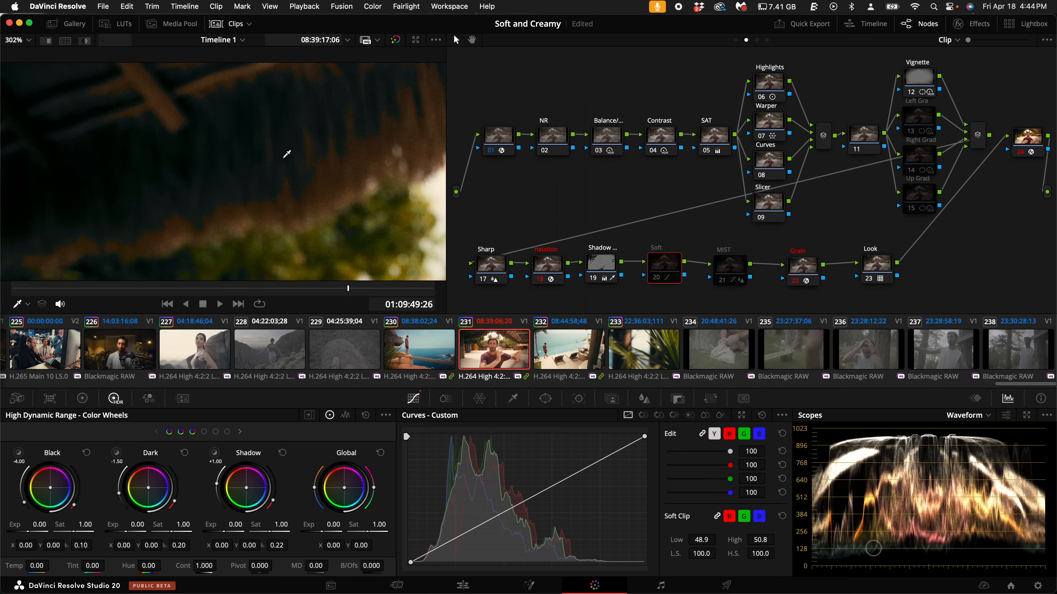
- On clip 231's Shadow node, set the HSL qualifier's luminance High to 52.5 with the matte highlighted, and check the dark roof area
{"action": "left_click", "coordinate": [606, 264]}
{"action": "left_click", "coordinate": [514, 400]}
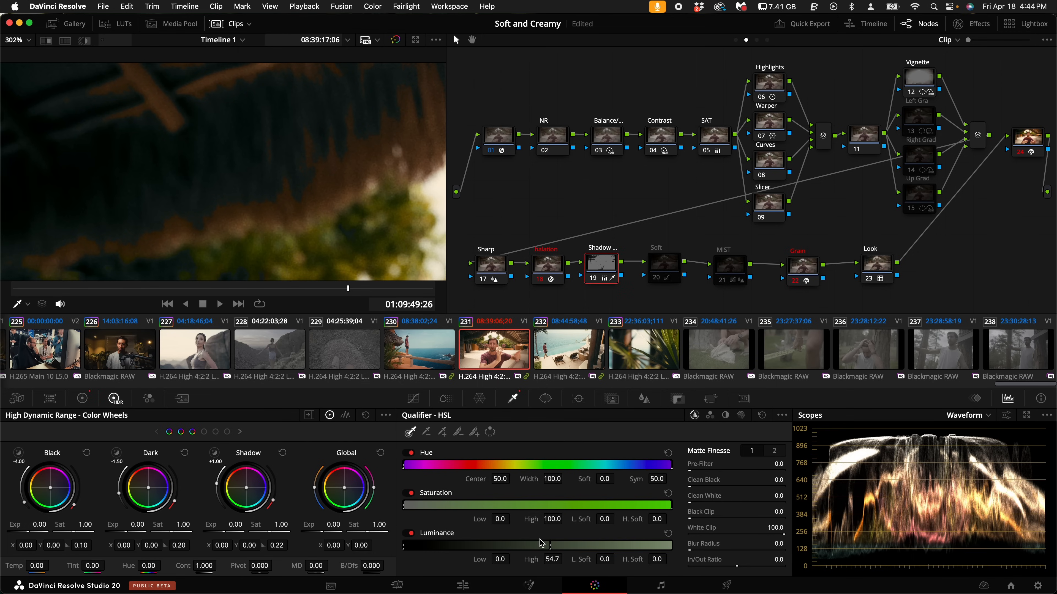
{"action": "key", "text": "shift+h"}
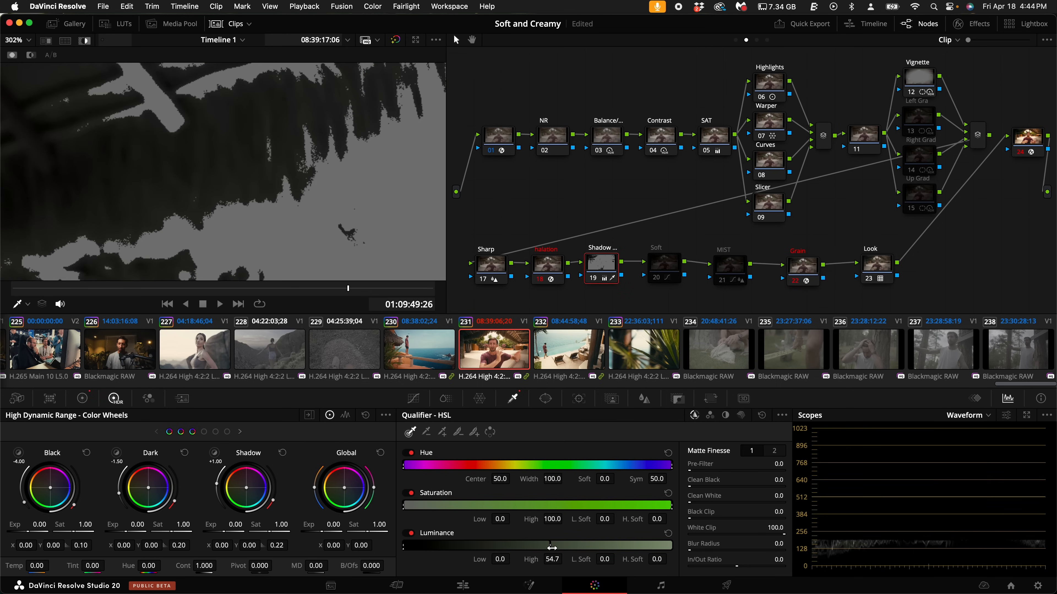
{"action": "left_click_drag", "start_coordinate": [543, 546], "coordinate": [533, 546]}
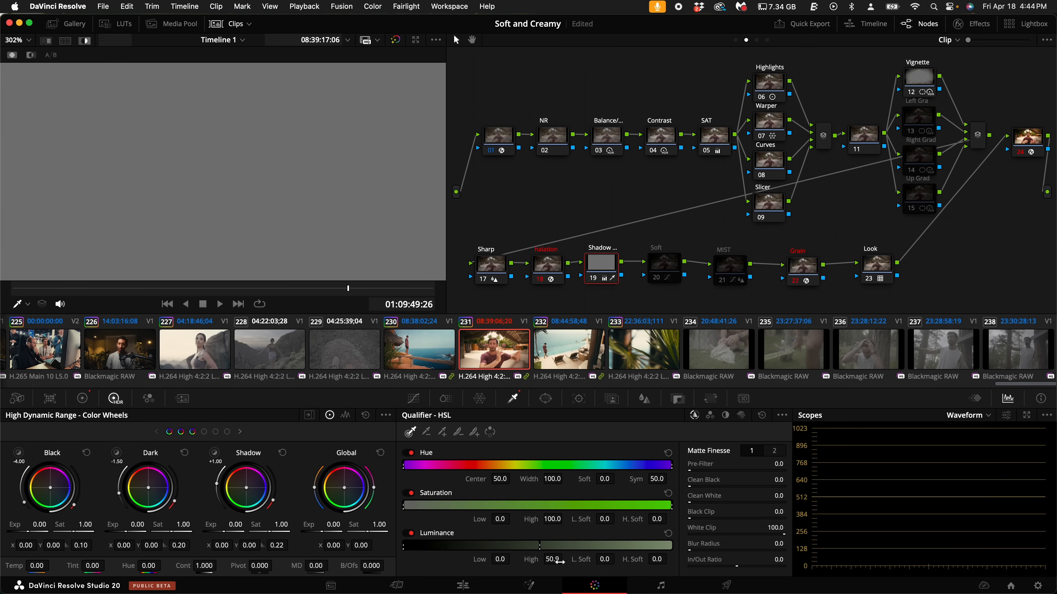
{"action": "scroll", "coordinate": [362, 230], "scroll_direction": "down", "scroll_amount": 5}
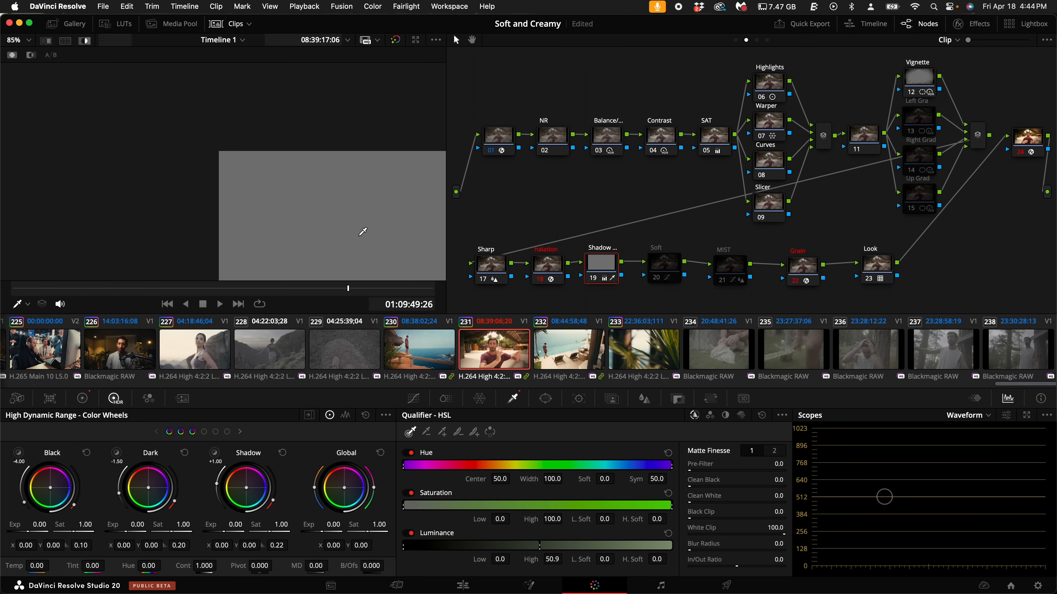
{"action": "scroll", "coordinate": [287, 171], "scroll_direction": "down", "scroll_amount": 2}
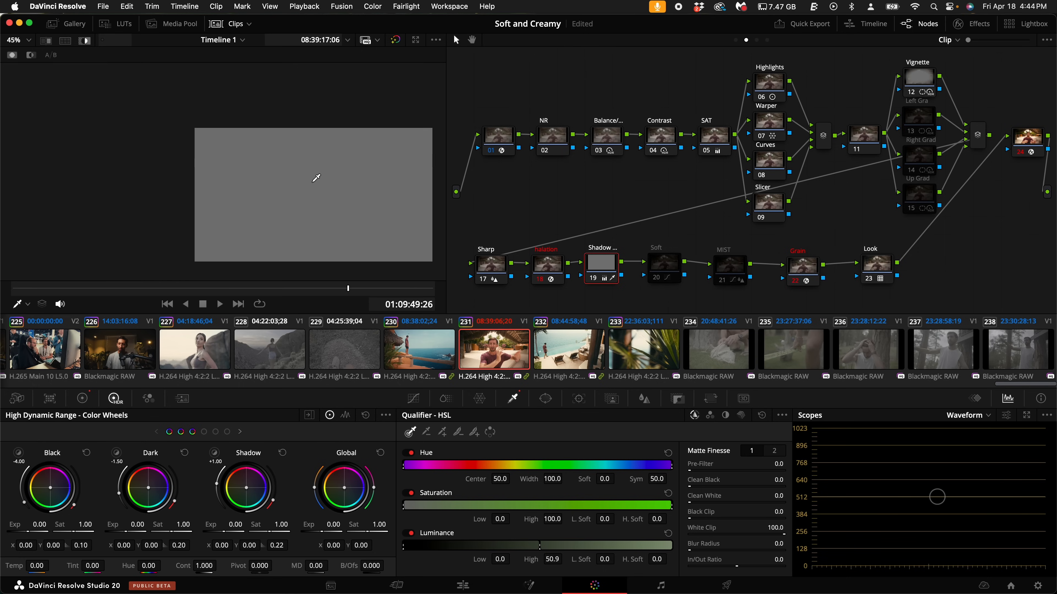
{"action": "mouse_move", "coordinate": [557, 559]}
{"action": "left_mouse_down"}
{"action": "mouse_move", "coordinate": [528, 560]}
{"action": "mouse_move", "coordinate": [581, 571]}
{"action": "mouse_move", "coordinate": [566, 570]}
{"action": "left_mouse_up"}
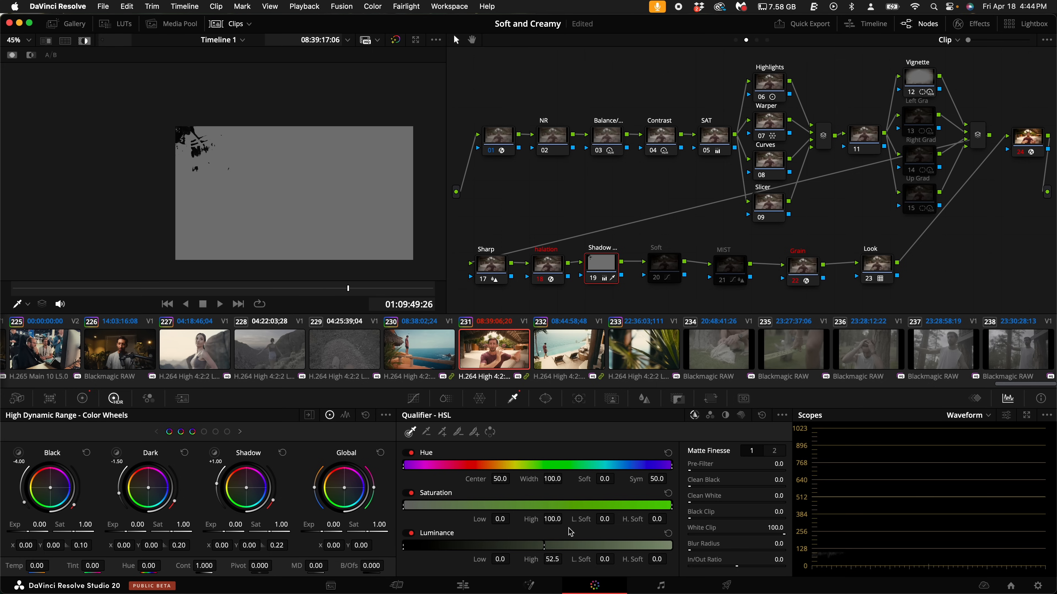
{"action": "left_click", "coordinate": [85, 40]}
{"action": "scroll", "coordinate": [236, 120], "scroll_direction": "up", "scroll_amount": 10}
{"action": "scroll", "coordinate": [308, 167], "scroll_direction": "down", "scroll_amount": 6}
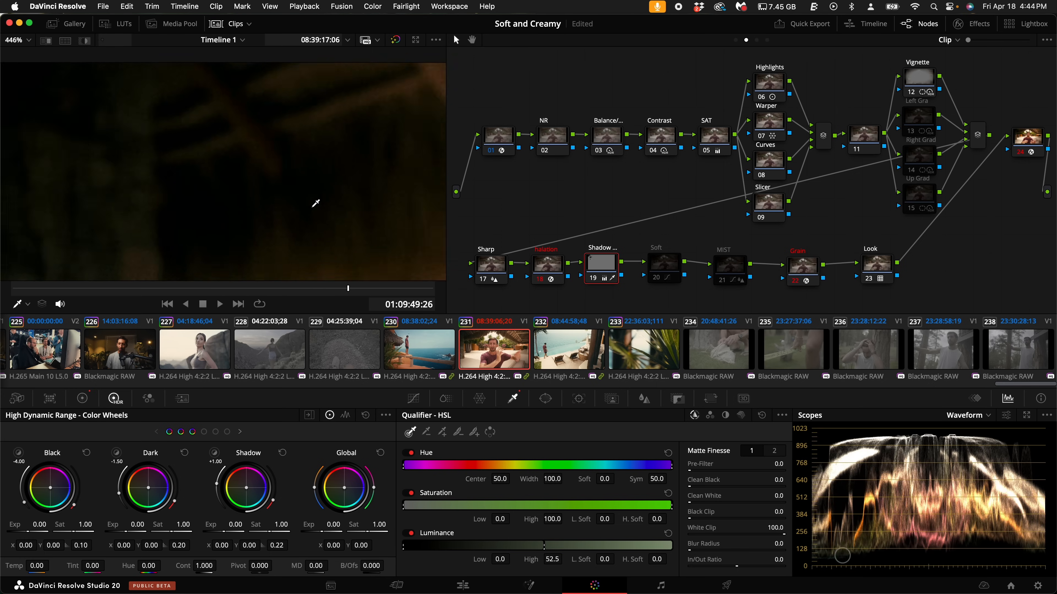
{"action": "key", "text": "ctrl+d"}
- On clip 232, reset the Balance node's grade and disable the Left Gra and Up Grad nodes
{"action": "left_click", "coordinate": [572, 358]}
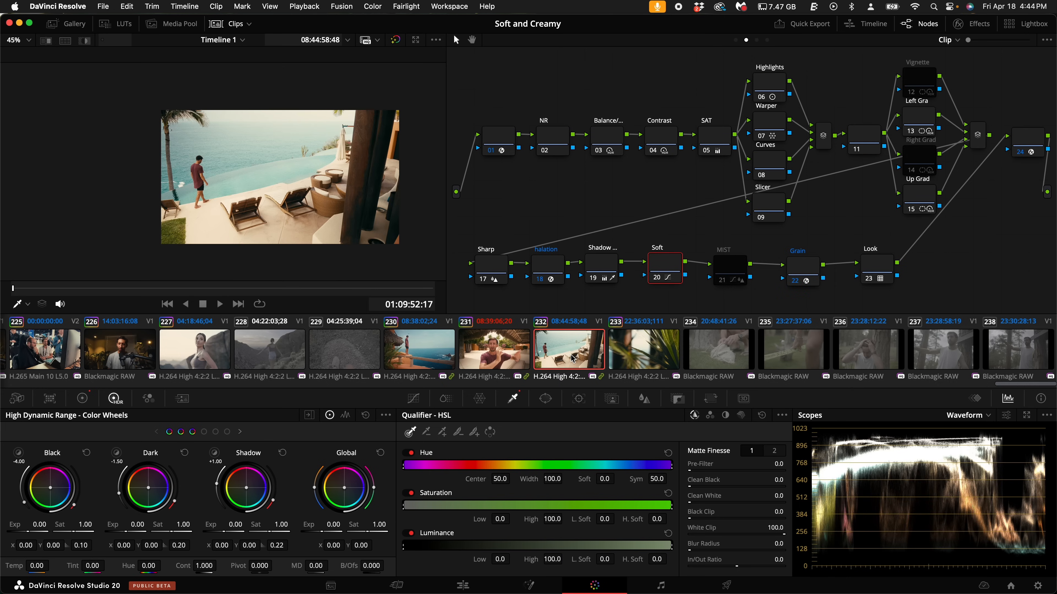
{"action": "right_click", "coordinate": [612, 140]}
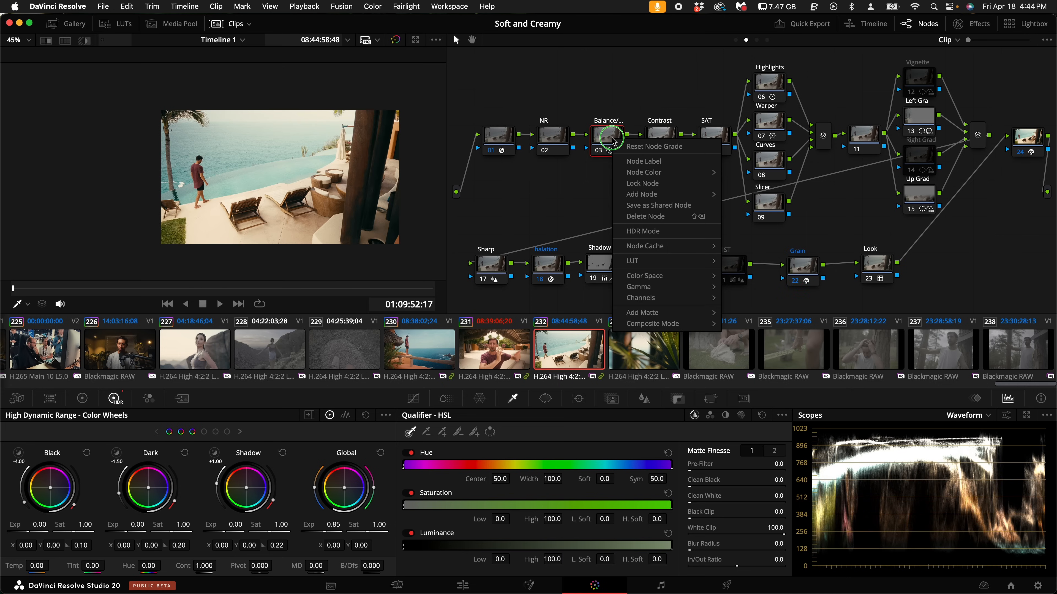
{"action": "left_click", "coordinate": [637, 148]}
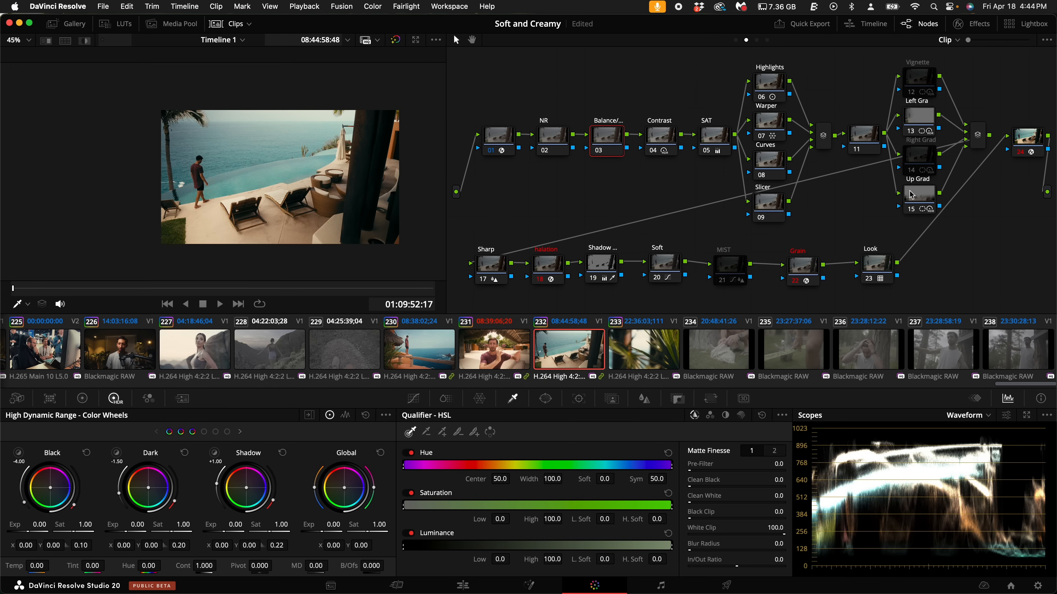
{"action": "left_click", "coordinate": [923, 122]}
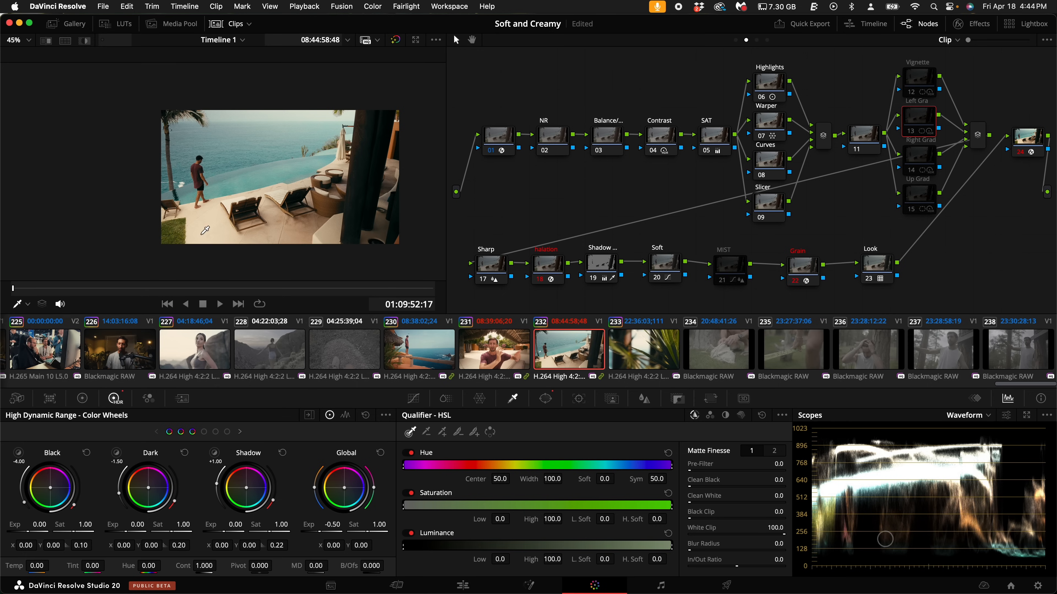
{"action": "scroll", "coordinate": [200, 193], "scroll_direction": "up", "scroll_amount": 1}
{"action": "scroll", "coordinate": [200, 192], "scroll_direction": "up", "scroll_amount": 5}
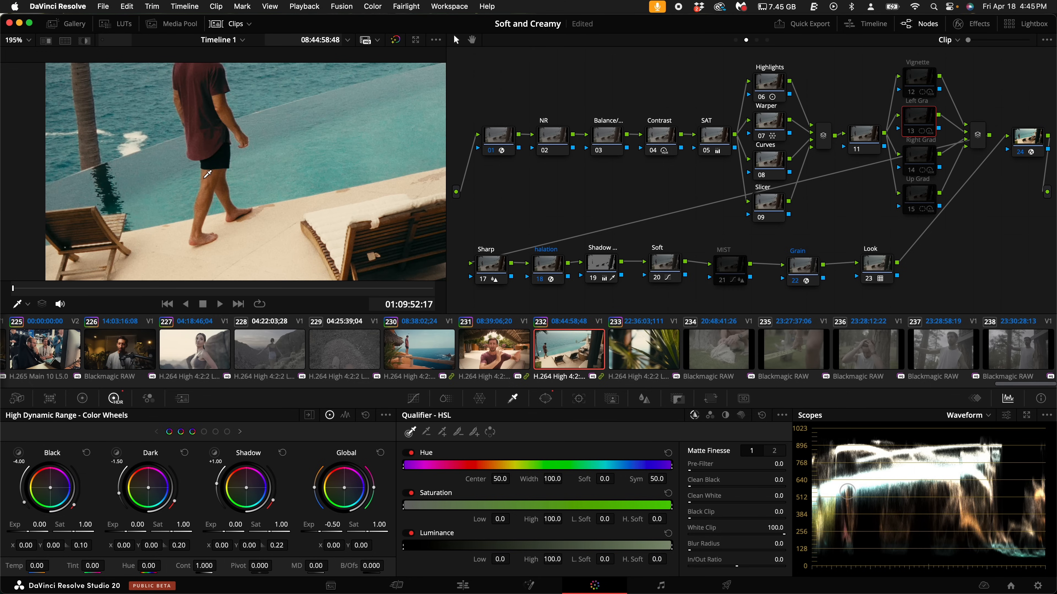
- On clip 232's Balance node, set the HDR global exposure to 0.18 and review the whole frame
{"action": "left_click", "coordinate": [597, 133]}
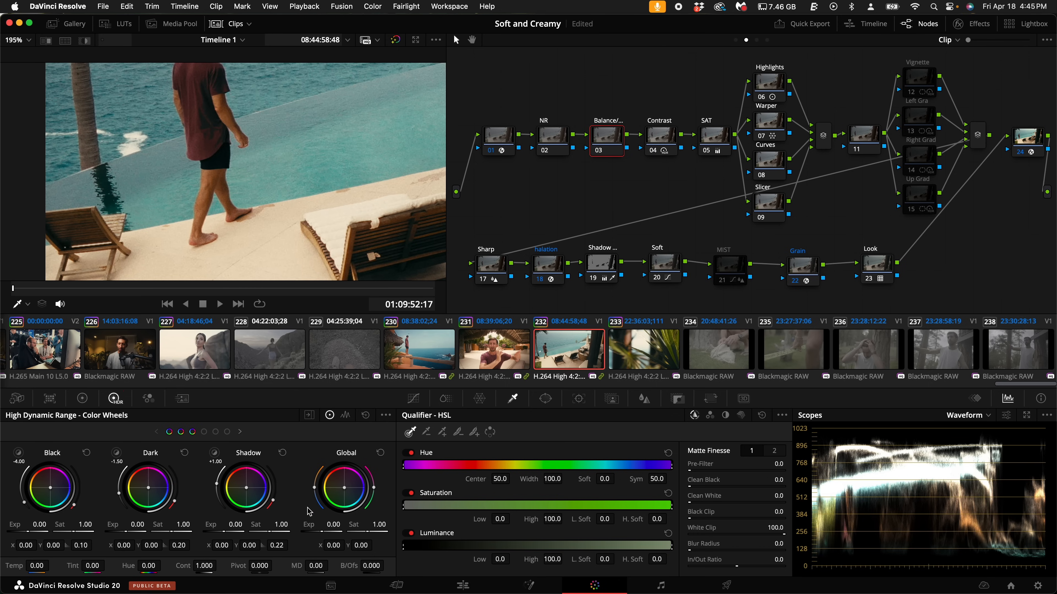
{"action": "left_click_drag", "start_coordinate": [330, 532], "coordinate": [371, 534]}
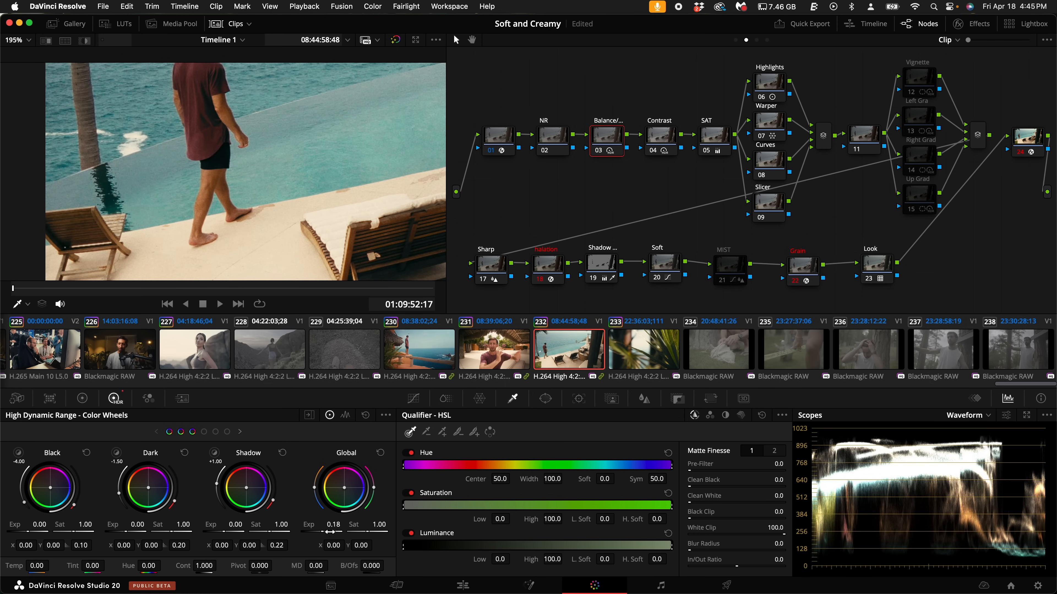
{"action": "scroll", "coordinate": [326, 169], "scroll_direction": "down", "scroll_amount": 10}
{"action": "left_click_drag", "start_coordinate": [370, 172], "coordinate": [372, 173]}
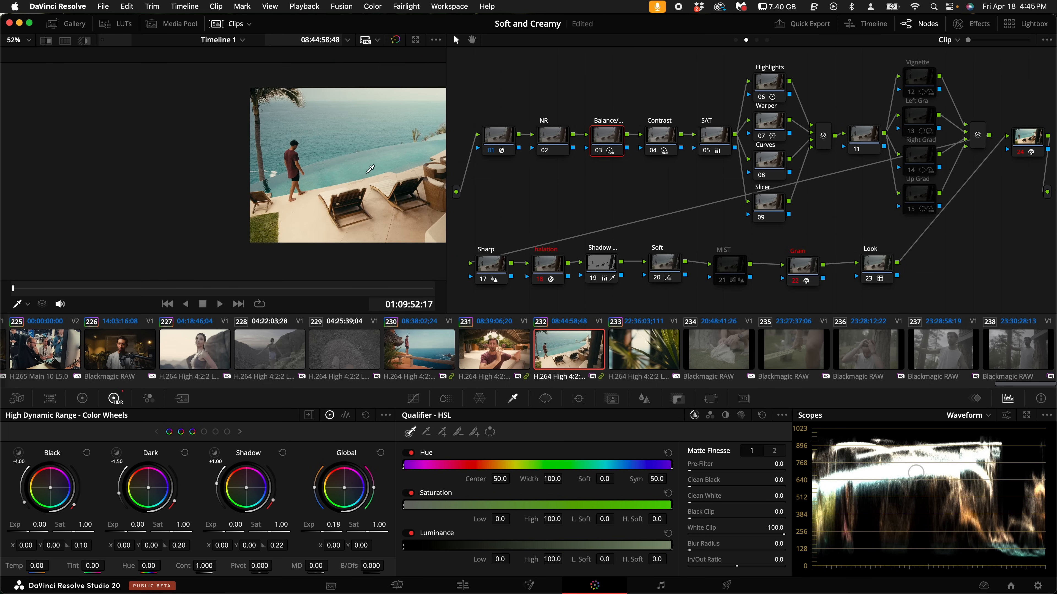
{"action": "left_click_drag", "start_coordinate": [373, 173], "coordinate": [255, 183]}
{"action": "key", "text": "space"}
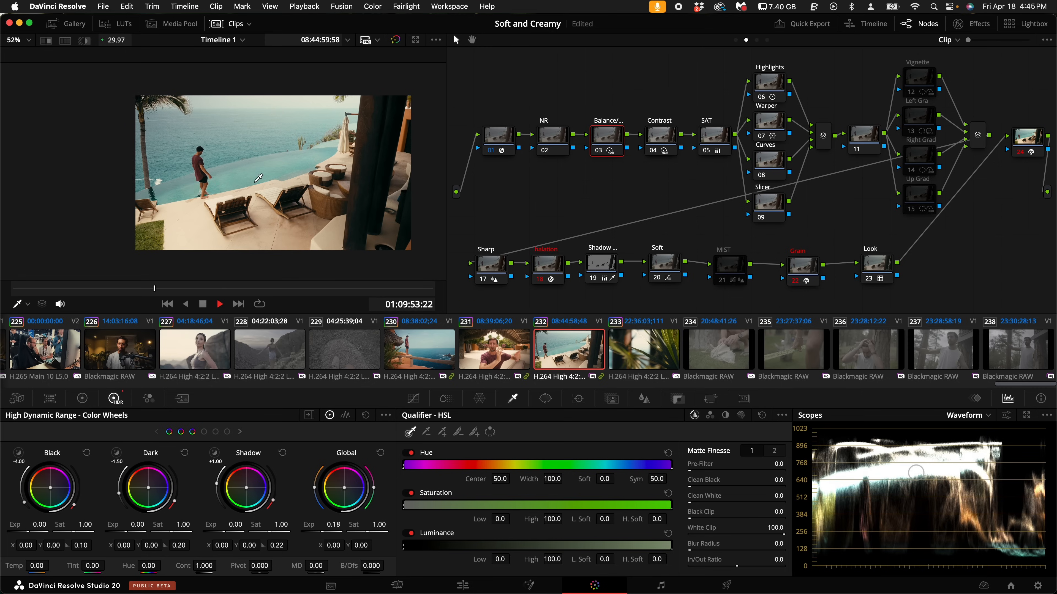
- Copy the grade from clip 233 onto Blackmagic RAW clip 234 and play back the result
{"action": "left_click", "coordinate": [641, 359]}
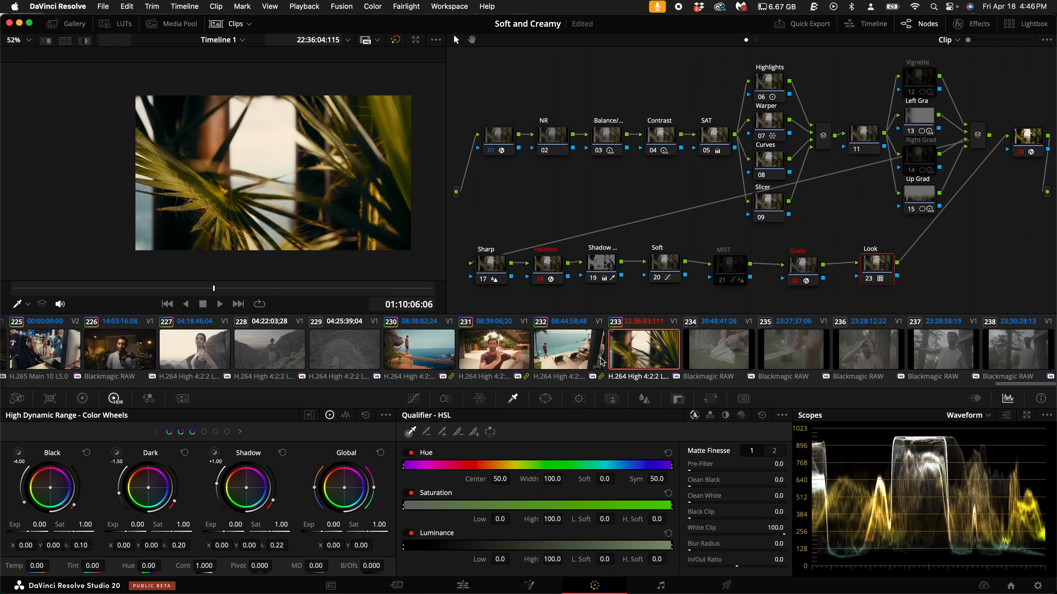
{"action": "left_click", "coordinate": [743, 354]}
{"action": "scroll", "coordinate": [741, 351], "scroll_direction": "left", "scroll_amount": 2}
{"action": "scroll", "coordinate": [740, 351], "scroll_direction": "right", "scroll_amount": 2}
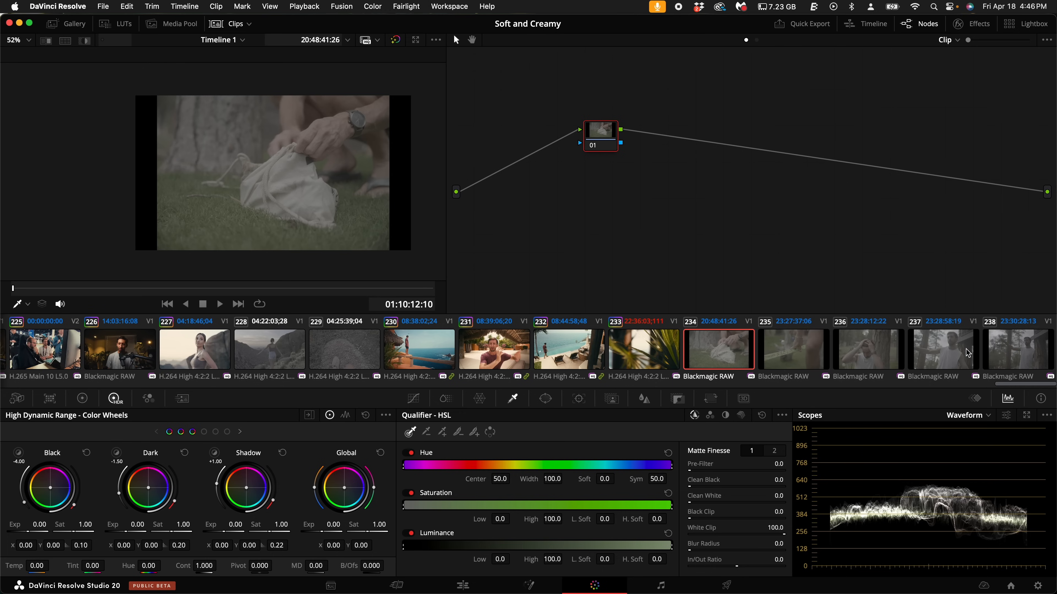
{"action": "middle_click", "coordinate": [648, 352]}
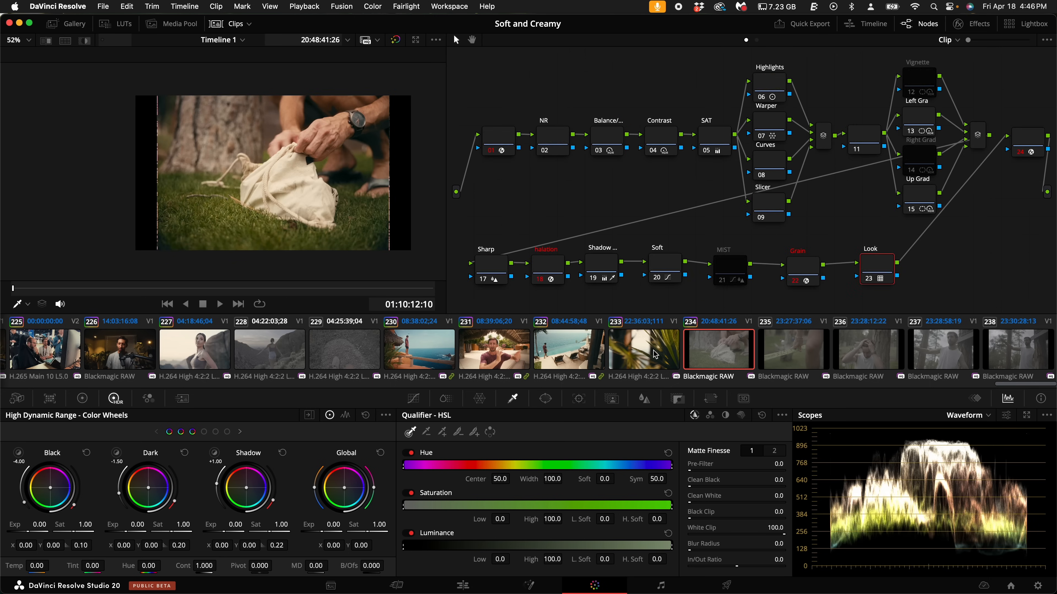
{"action": "key", "text": "space"}
{"action": "key", "text": "space"}
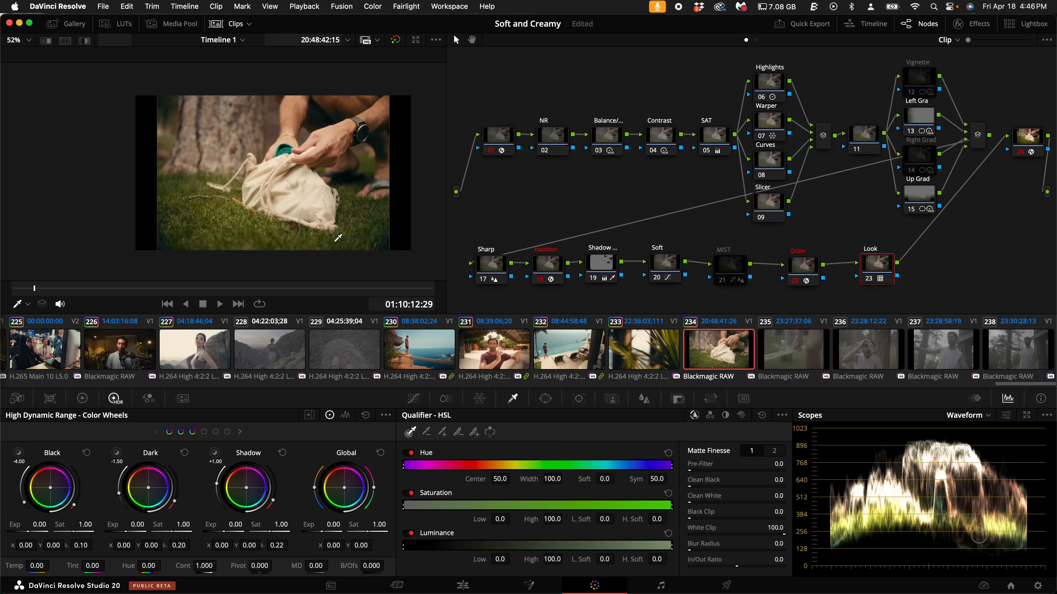
- In node 01's Color Space Transform on clip 234, set Input Color Space to Blackmagic Design Film Gen 1 and Input Gamma to Blackmagic Design Film Gen 5
{"action": "left_click", "coordinate": [499, 143]}
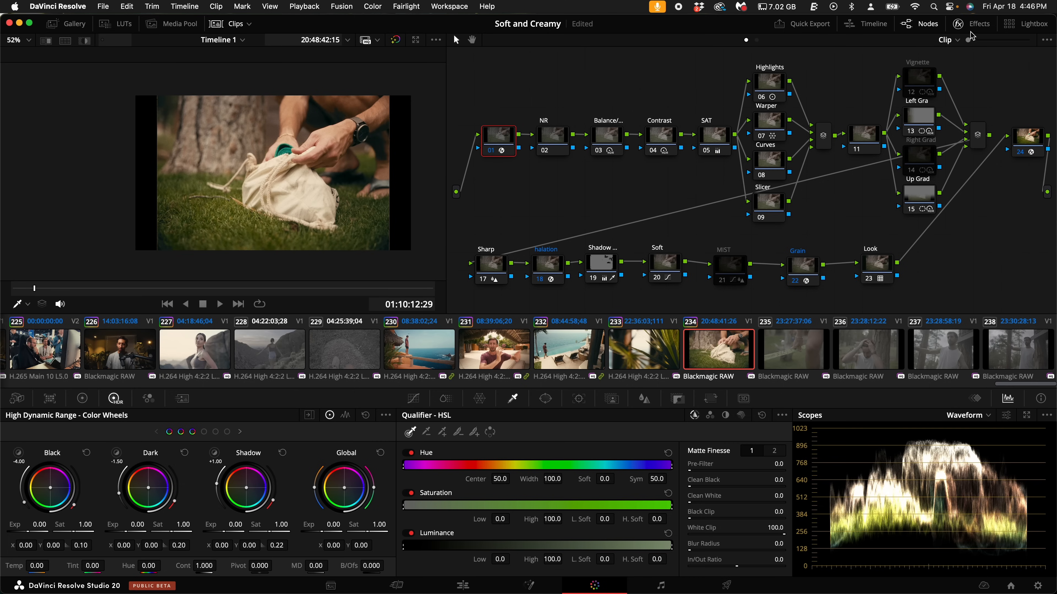
{"action": "left_click", "coordinate": [976, 27]}
{"action": "left_click", "coordinate": [944, 117]}
{"action": "left_click", "coordinate": [965, 146]}
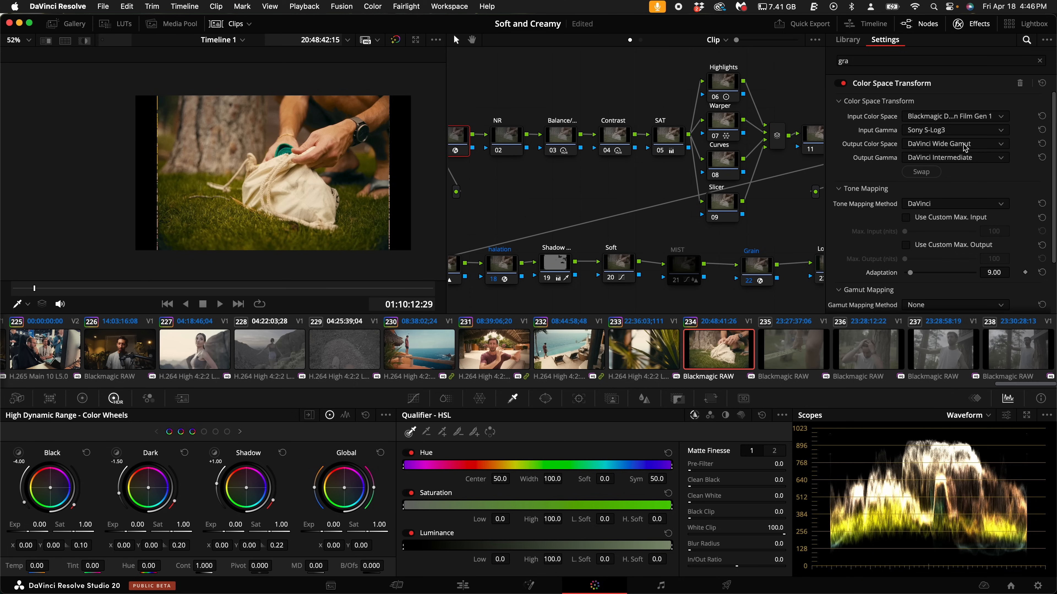
{"action": "left_click", "coordinate": [954, 131]}
{"action": "left_click", "coordinate": [964, 218]}
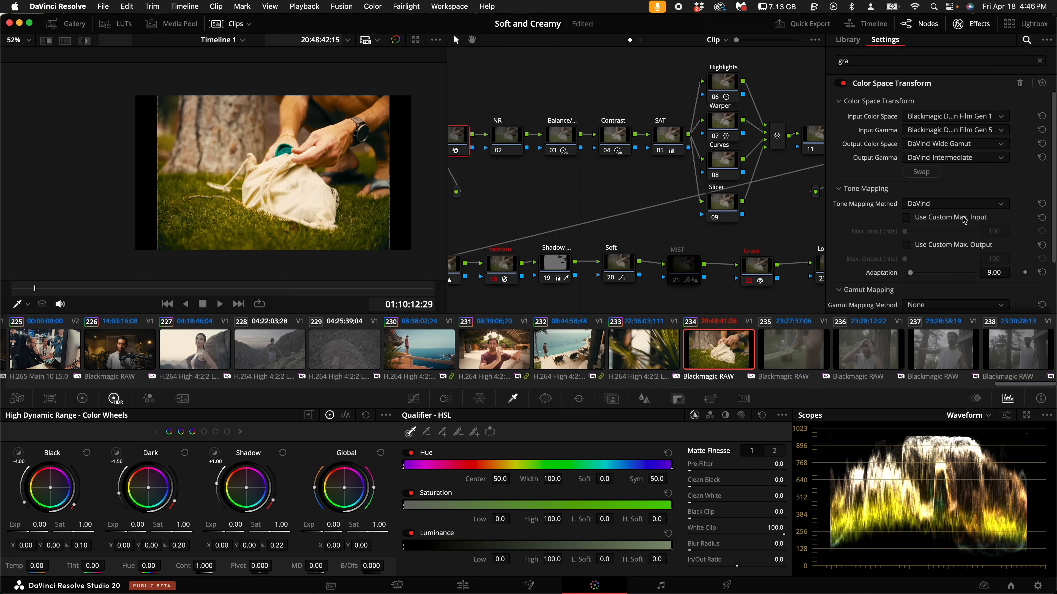
{"action": "key", "text": "space"}
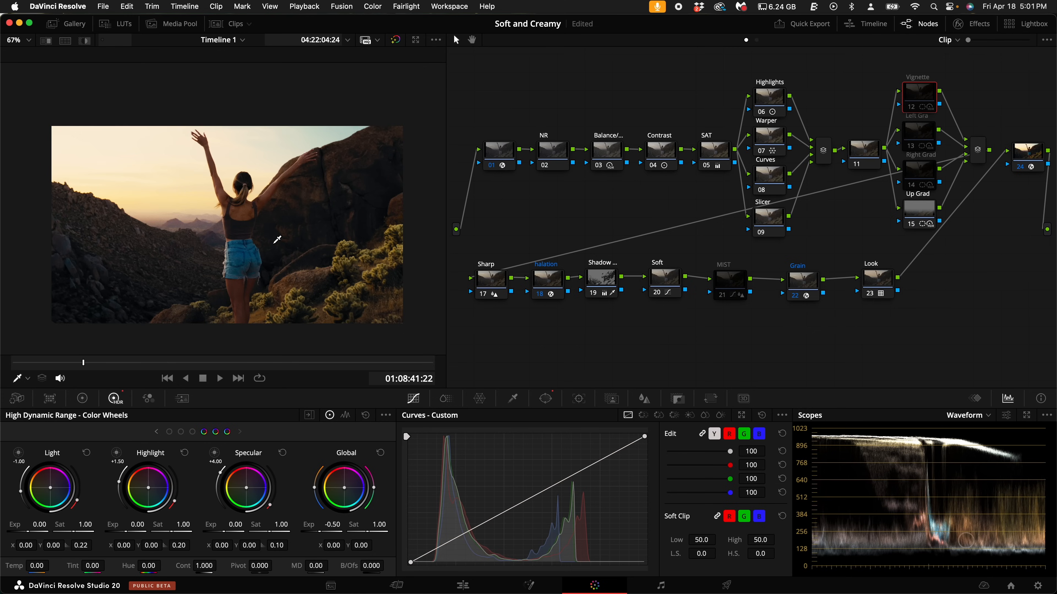
- Enable the Vignette node on the sunset clip of the woman with raised arms
{"action": "key", "text": "super+d"}
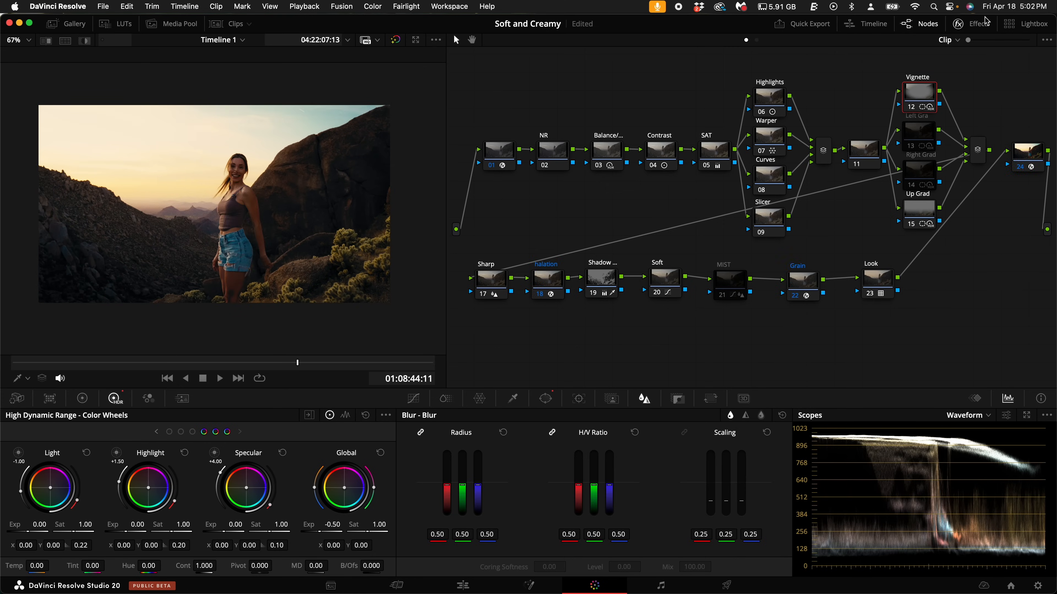
- Search the effects library for blur, apply Lens Blur to the Vignette node, and increase its blur size while inspecting the frame's edges
{"action": "left_click", "coordinate": [971, 23]}
{"action": "left_click", "coordinate": [1026, 39]}
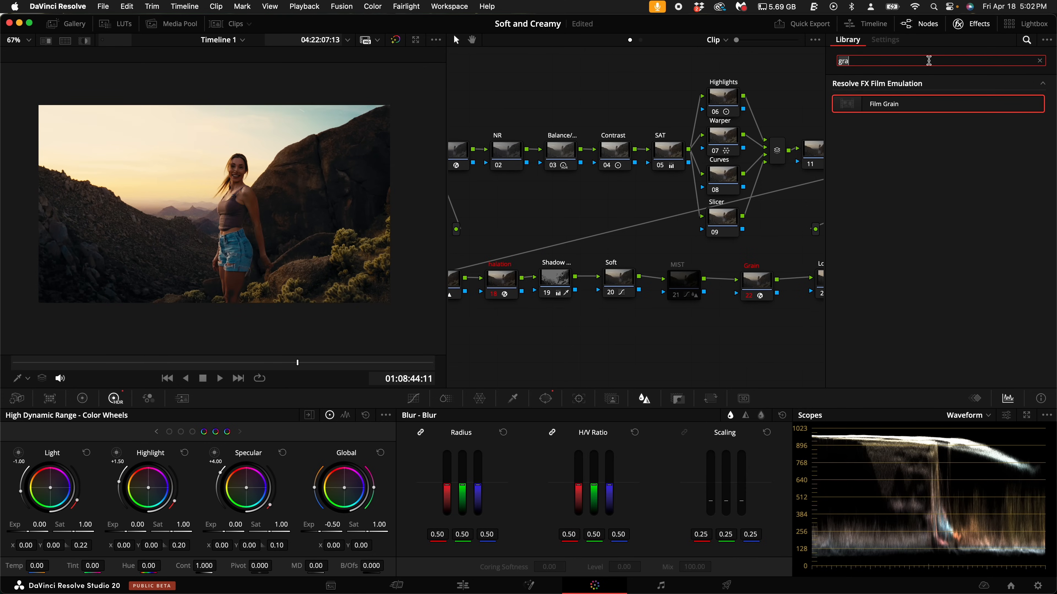
{"action": "key", "text": "BackSpace"}
{"action": "key", "text": "BackSpace"}
{"action": "key", "text": "BackSpace"}
{"action": "type", "text": "blur"}
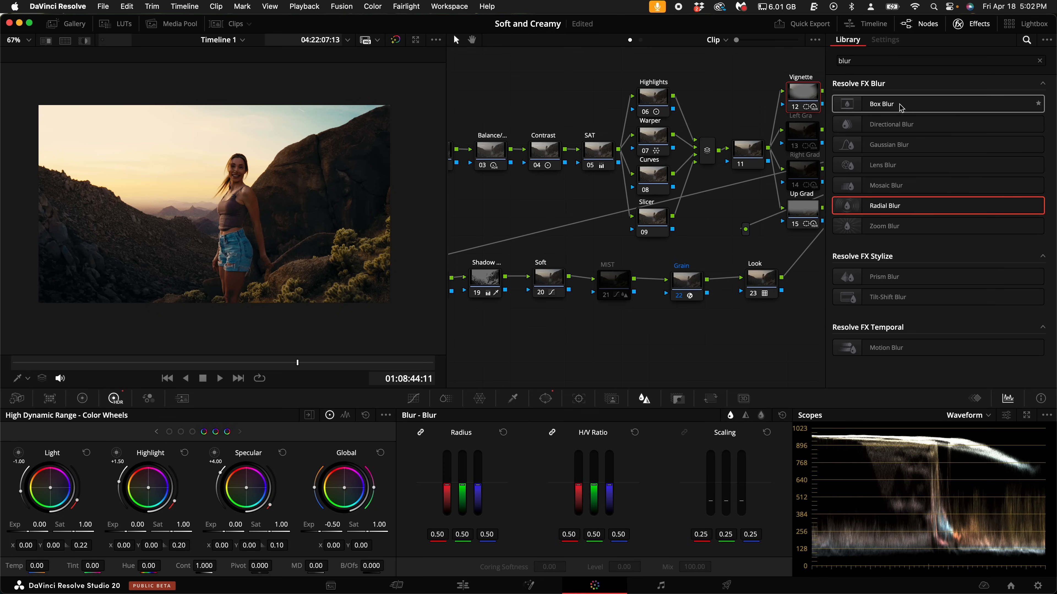
{"action": "left_click_drag", "start_coordinate": [894, 165], "coordinate": [814, 98]}
{"action": "scroll", "coordinate": [376, 300], "scroll_direction": "up", "scroll_amount": 5}
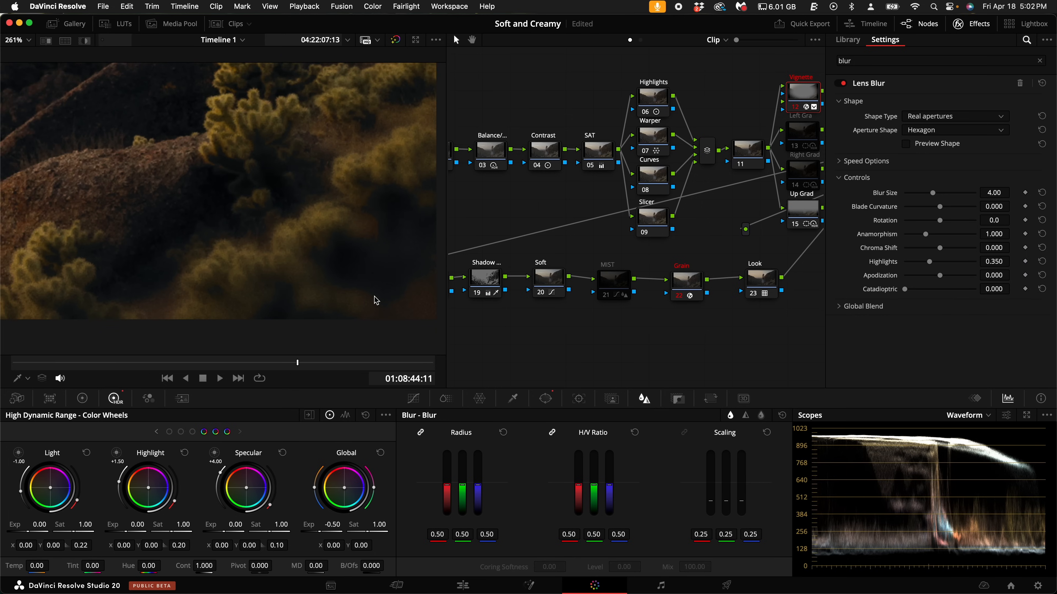
{"action": "left_click_drag", "start_coordinate": [932, 194], "coordinate": [974, 193]}
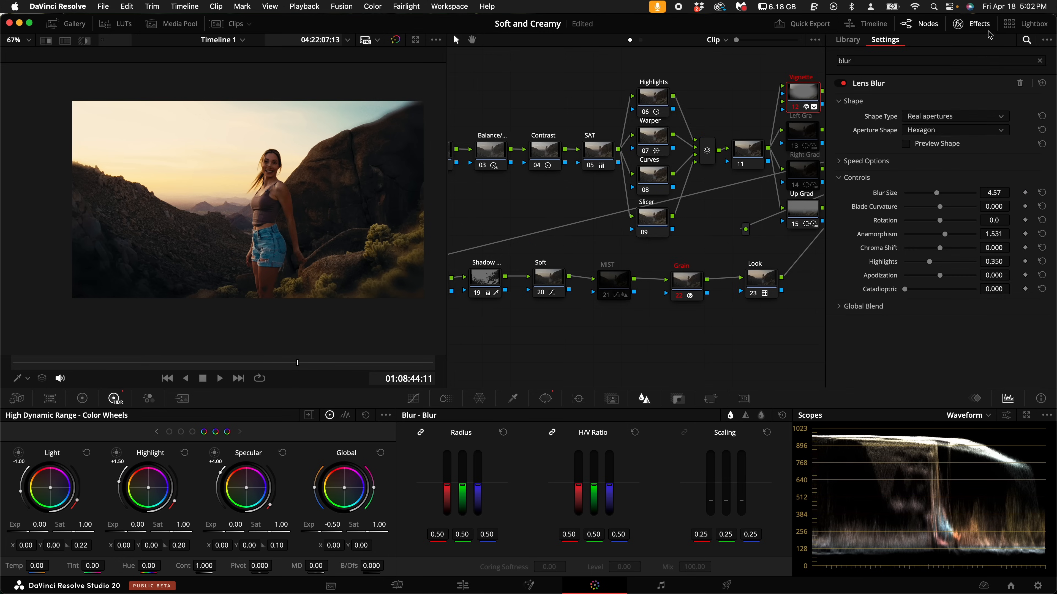
{"action": "left_click", "coordinate": [984, 26]}
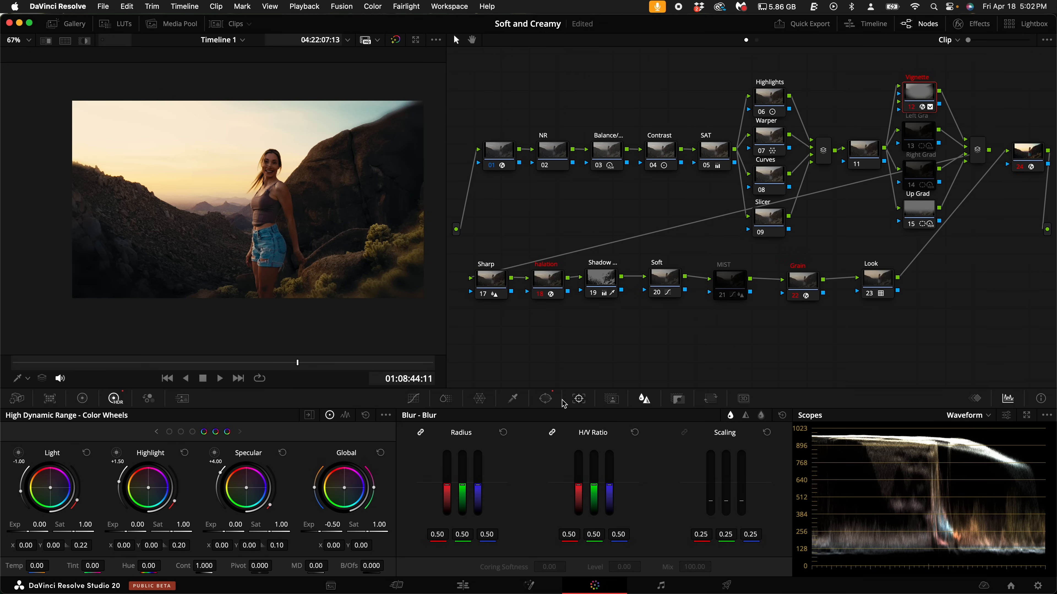
- Try shrinking the Vignette node's circular window to size 56.76 and aspect 73.96, and review the result full screen
{"action": "left_click", "coordinate": [546, 400]}
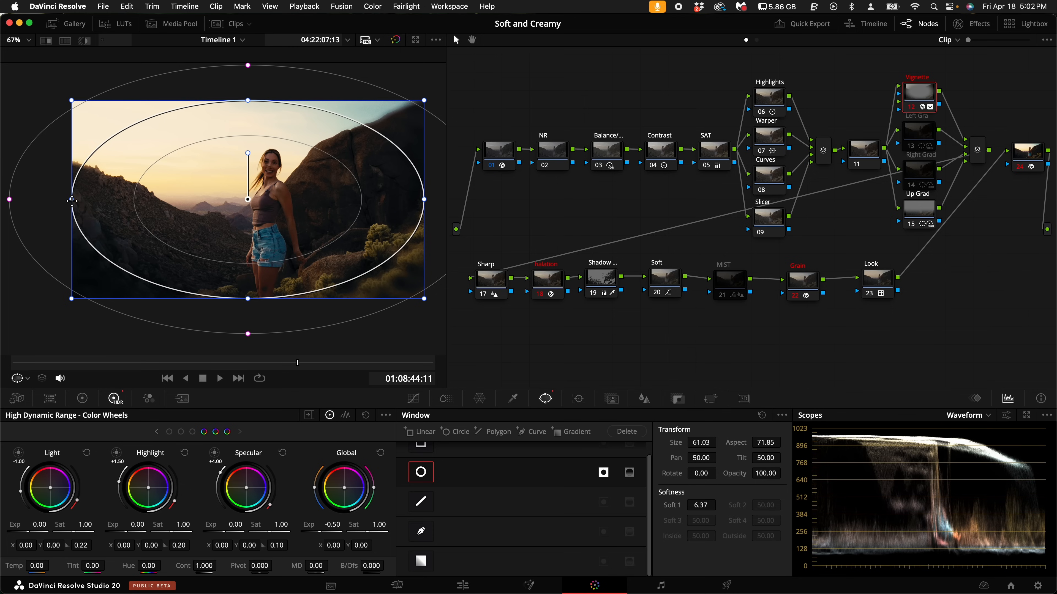
{"action": "left_click_drag", "start_coordinate": [71, 201], "coordinate": [92, 200]}
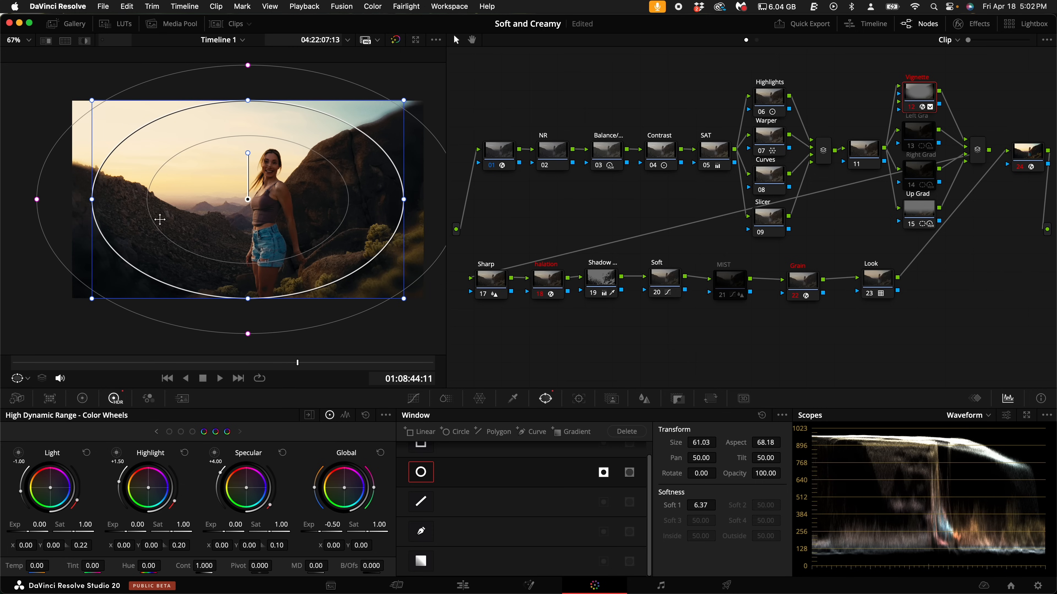
{"action": "left_click_drag", "start_coordinate": [248, 298], "coordinate": [248, 281]}
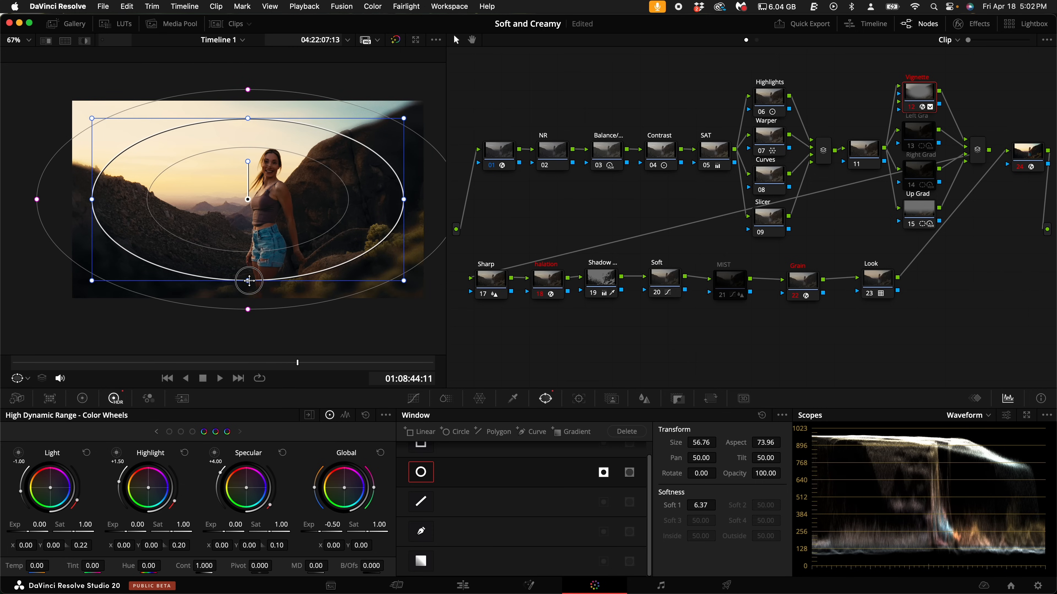
{"action": "key", "text": "super+f"}
{"action": "mouse_move", "coordinate": [748, 295]}
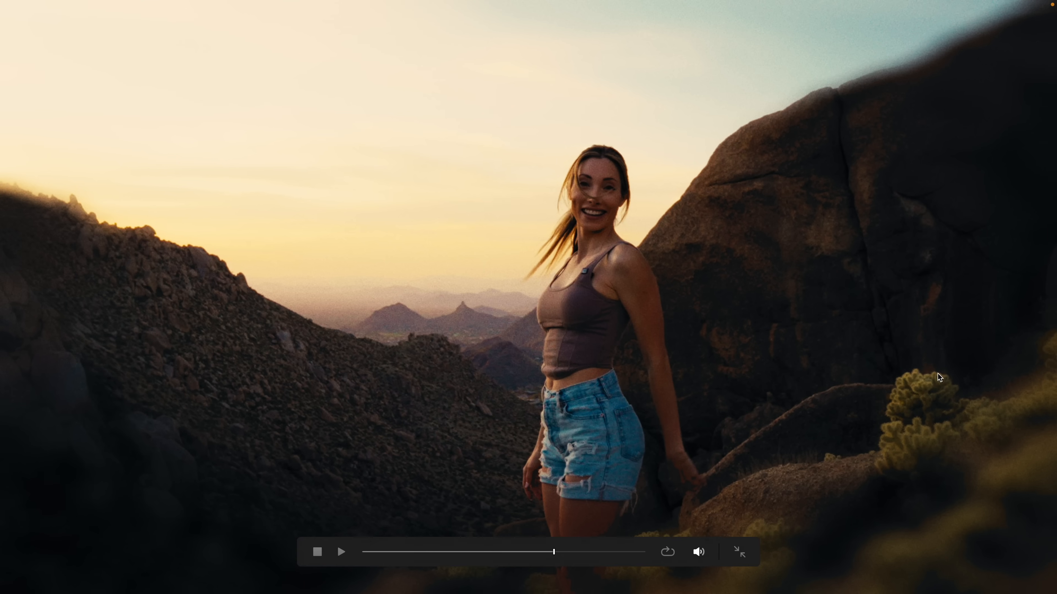
{"action": "key", "text": "super+f"}
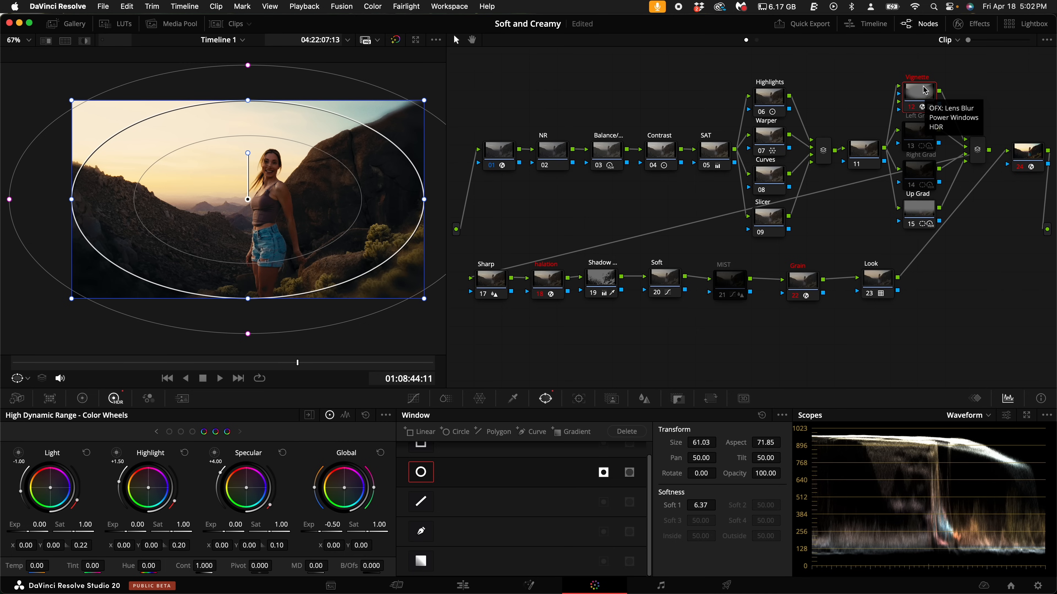
- Set the Soft node's low soft clip to 54.0 and disable the node to compare
{"action": "left_click", "coordinate": [661, 150]}
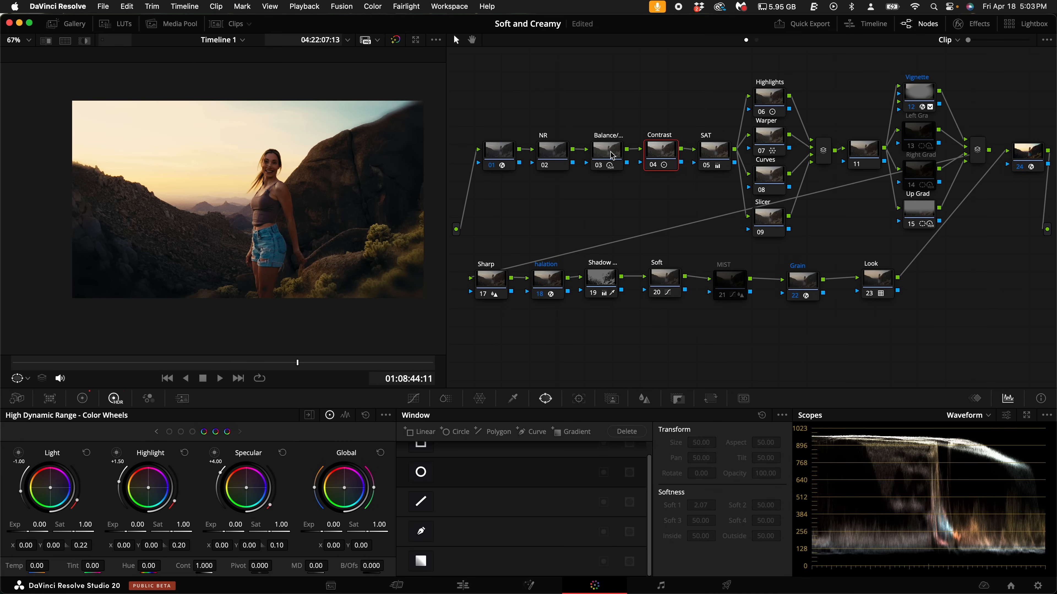
{"action": "scroll", "coordinate": [274, 236], "scroll_direction": "up", "scroll_amount": 1}
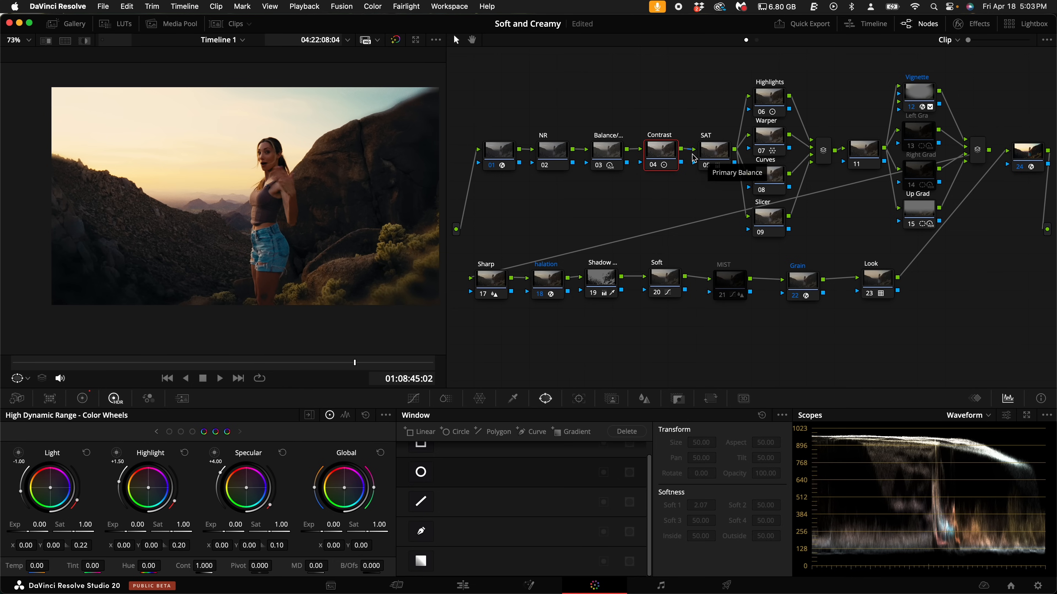
{"action": "left_click", "coordinate": [665, 282]}
{"action": "left_click_drag", "start_coordinate": [701, 539], "coordinate": [729, 540]}
{"action": "left_click_drag", "start_coordinate": [521, 298], "coordinate": [429, 294]}
{"action": "left_click_drag", "start_coordinate": [765, 541], "coordinate": [582, 299]}
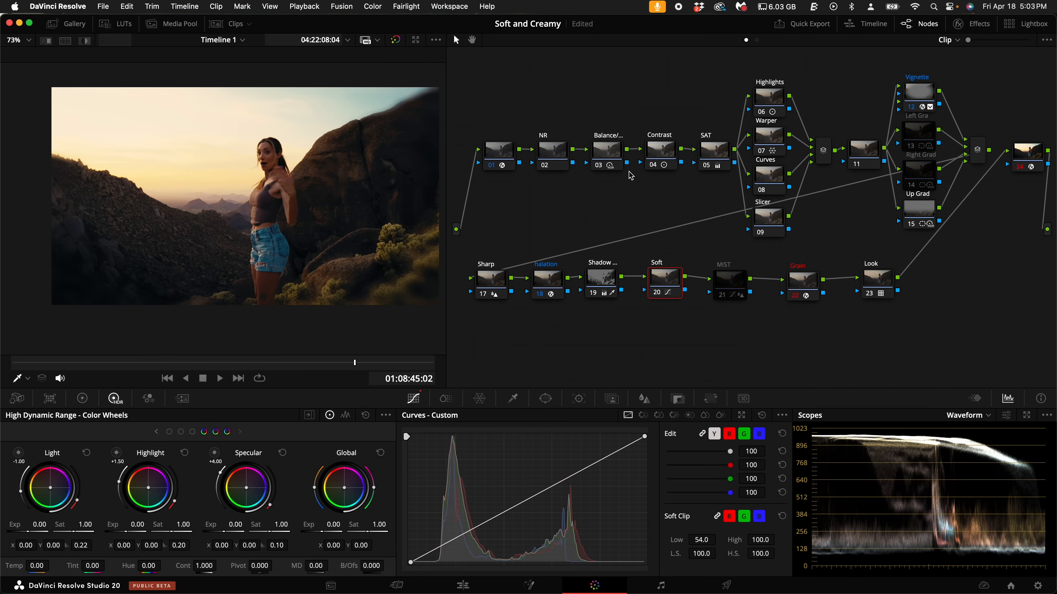
{"action": "key", "text": "ctrl+d"}
- On the Contrast node, lower the HDR contrast to 0.728
{"action": "left_click", "coordinate": [660, 157]}
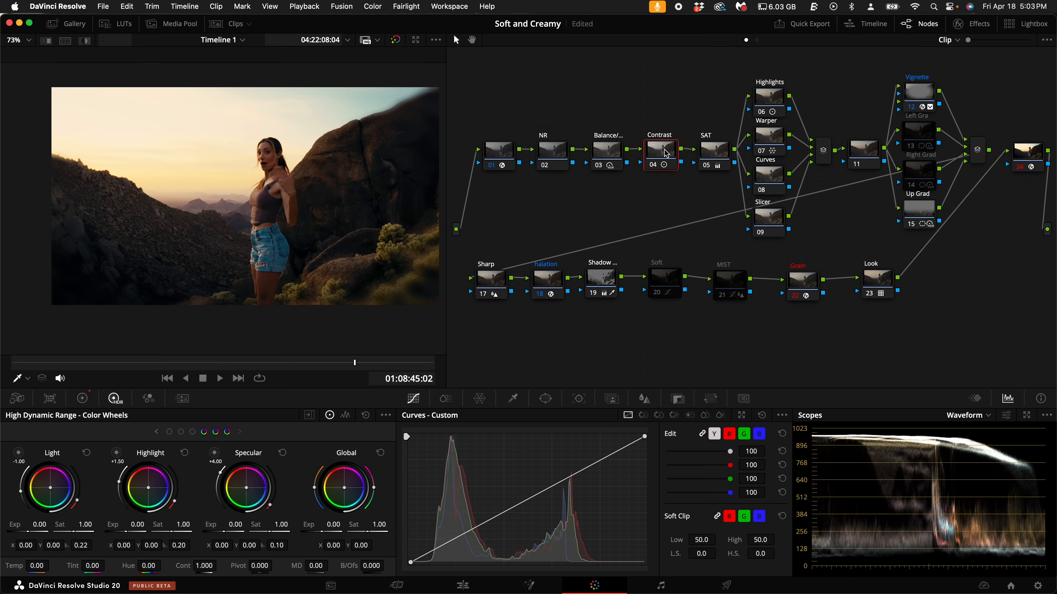
{"action": "left_click", "coordinate": [87, 399]}
{"action": "left_click", "coordinate": [113, 400]}
{"action": "left_click_drag", "start_coordinate": [206, 567], "coordinate": [133, 571]}
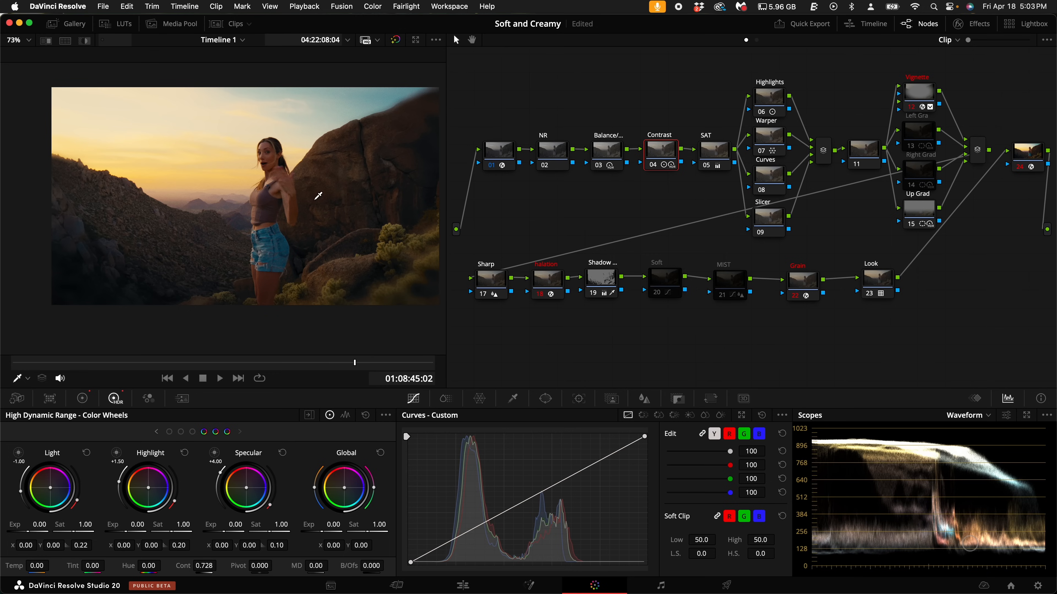
- Play back part of the clip without the SAT node's saturation and re-enable the SAT node
{"action": "left_click_drag", "start_coordinate": [141, 362], "coordinate": [192, 362]}
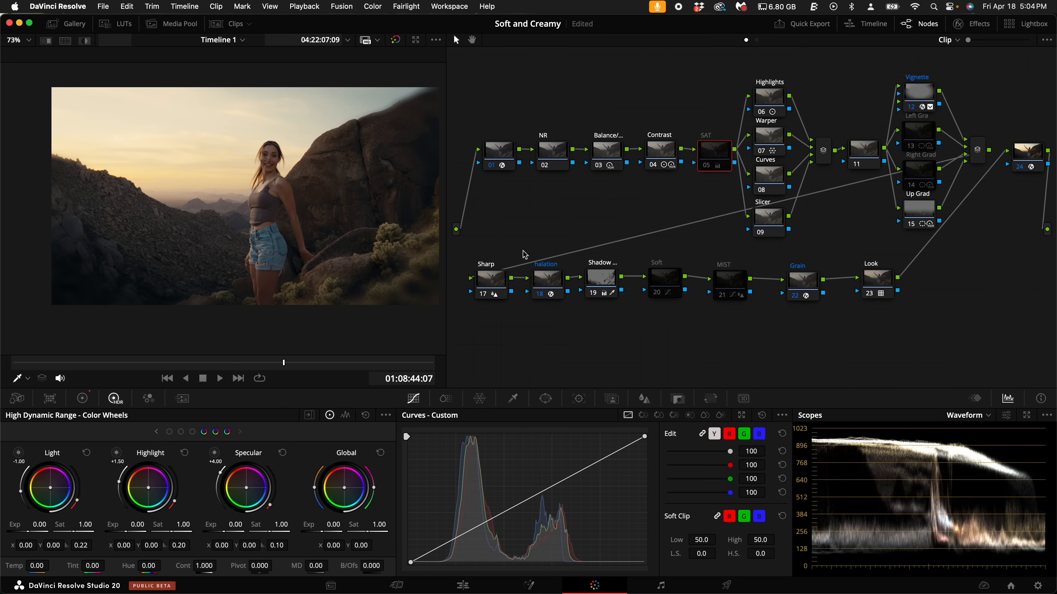
{"action": "key", "text": "space"}
{"action": "key", "text": "space"}
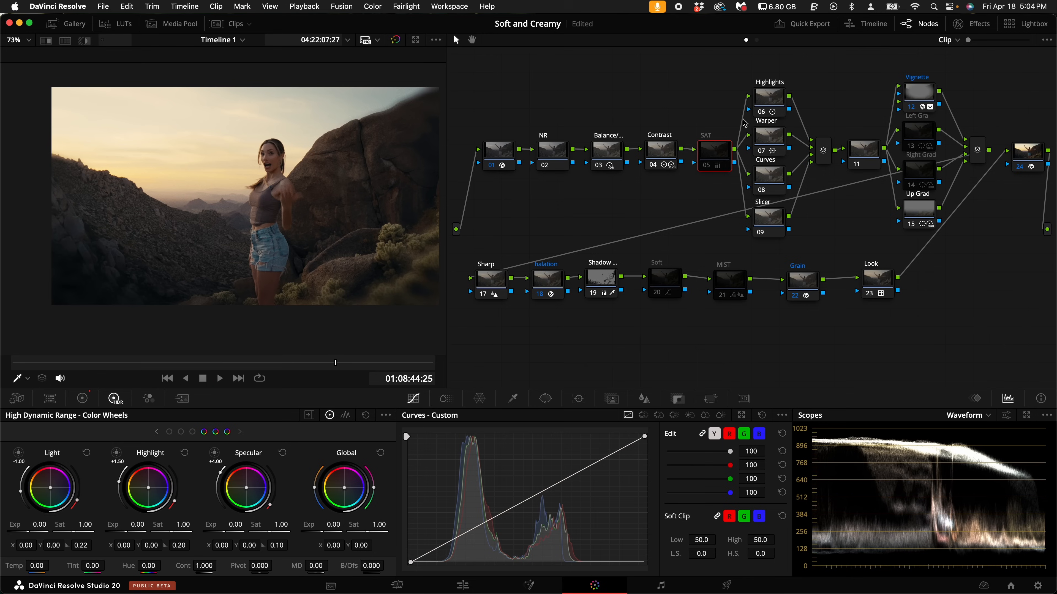
{"action": "key", "text": "super+d"}
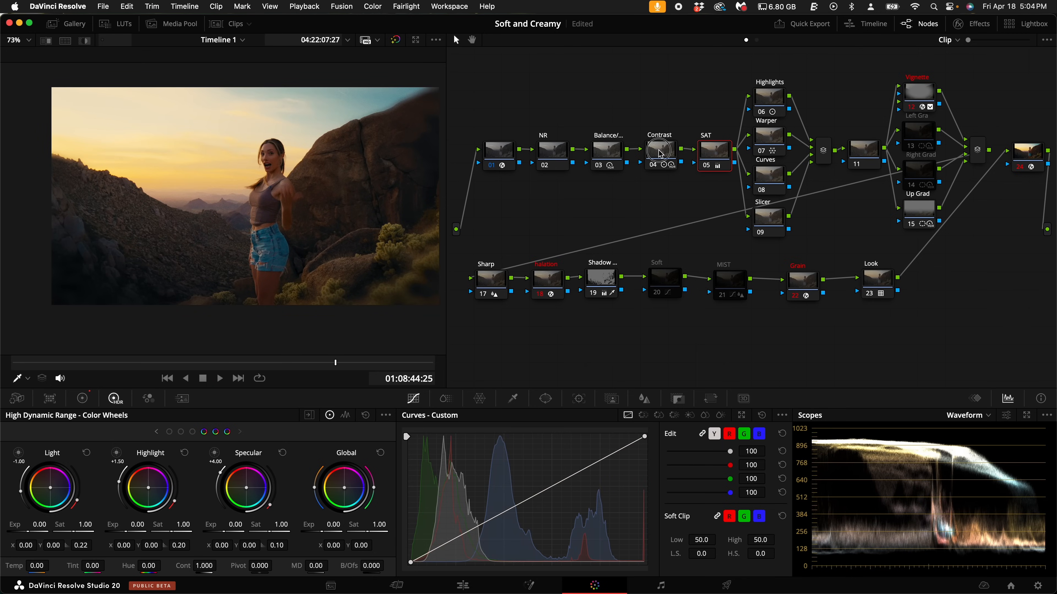
- Enable the MIST and Soft nodes on the sunset clip
{"action": "left_click", "coordinate": [650, 152]}
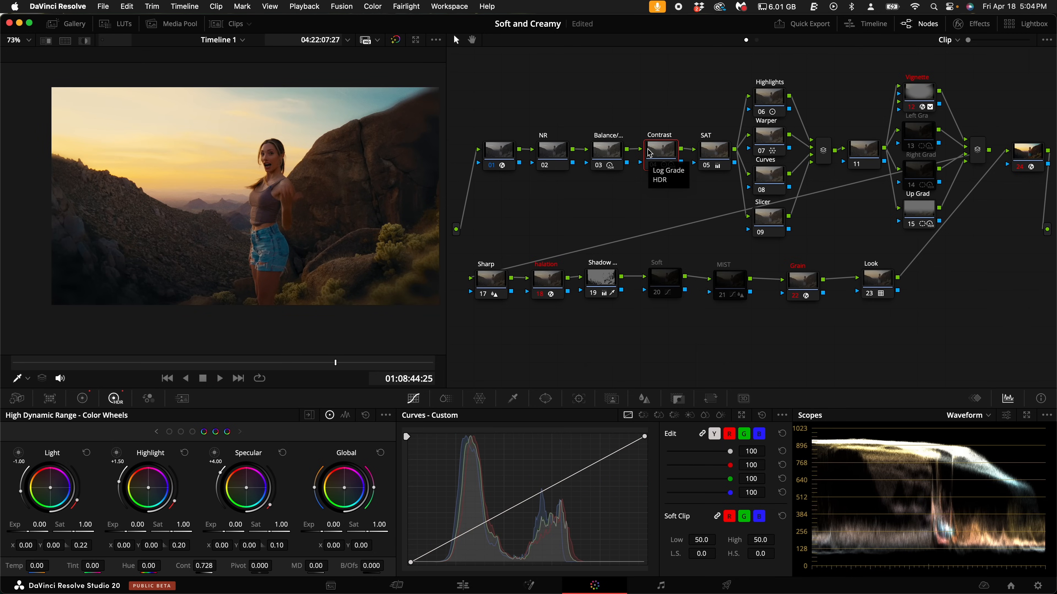
{"action": "left_click", "coordinate": [724, 284]}
{"action": "key", "text": "super+d"}
{"action": "left_click", "coordinate": [663, 272]}
{"action": "key", "text": "super+d"}
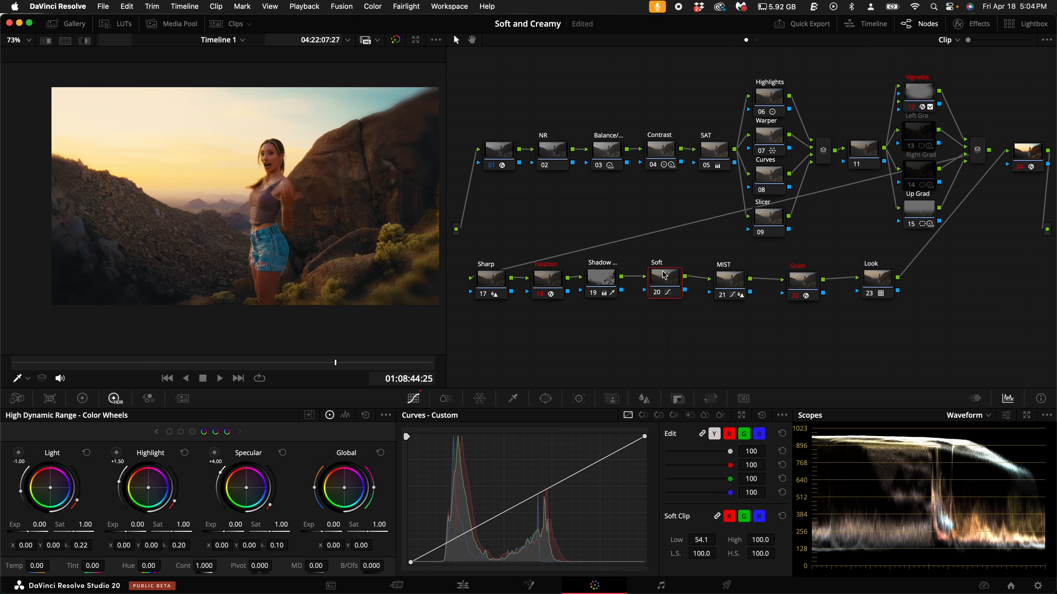